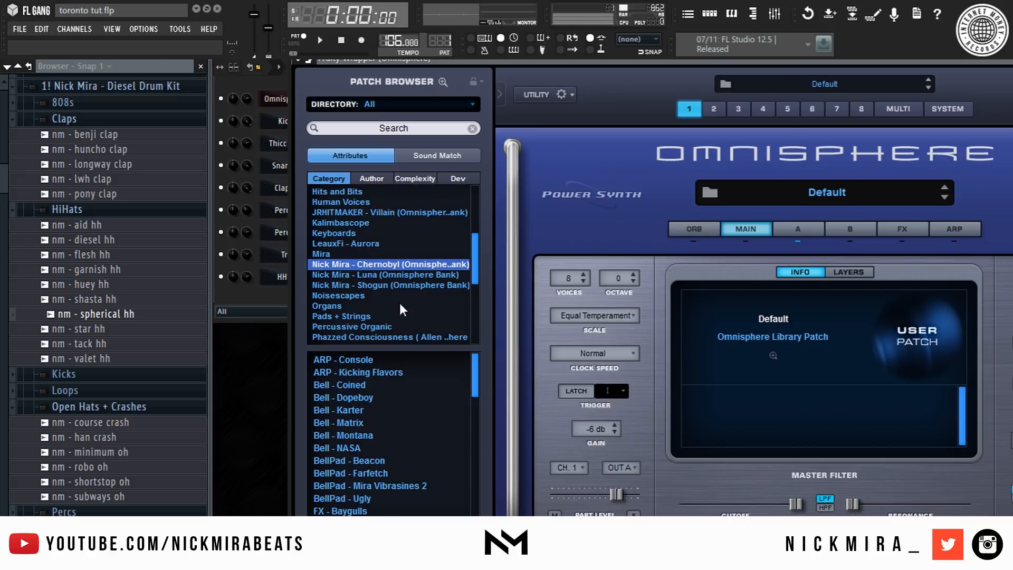
- Browse the Omnisphere pad patches and load Pad - Misdemeanor
{"action": "scroll", "coordinate": [350, 262], "scroll_direction": "down", "scroll_amount": 2}
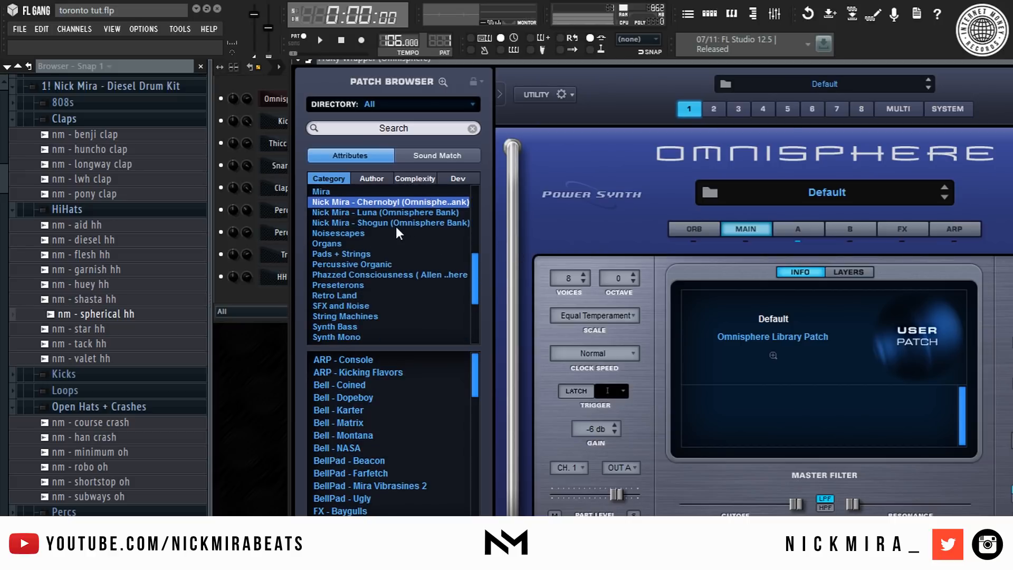
{"action": "scroll", "coordinate": [396, 385], "scroll_direction": "down", "scroll_amount": 3}
{"action": "scroll", "coordinate": [388, 397], "scroll_direction": "down", "scroll_amount": 8}
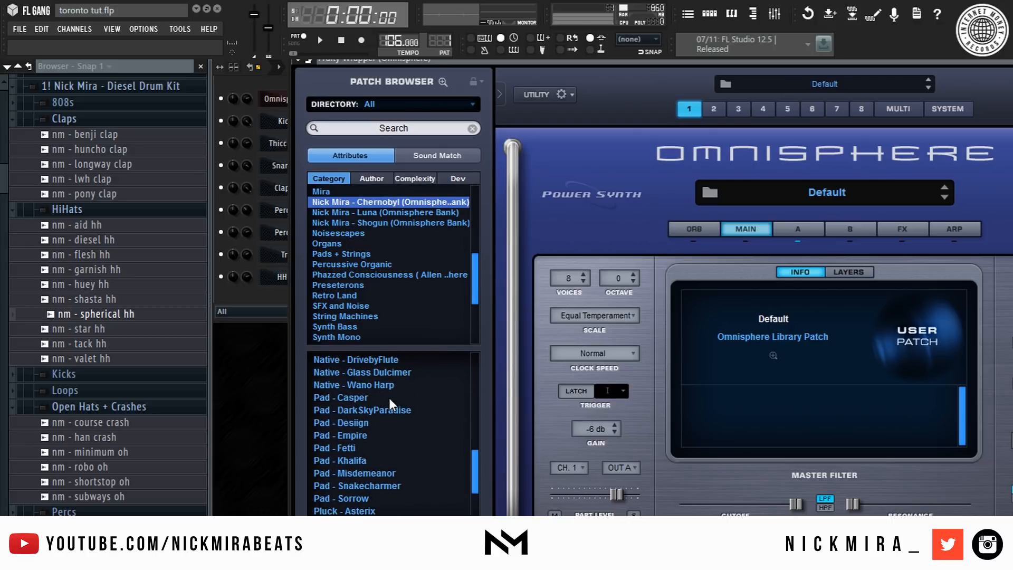
{"action": "left_click", "coordinate": [346, 438]}
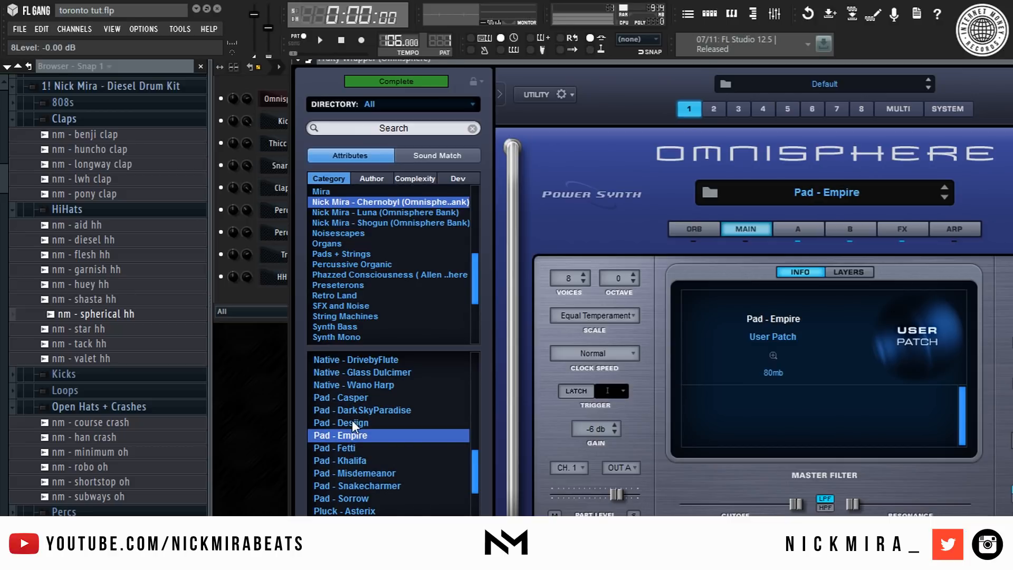
{"action": "left_click", "coordinate": [373, 457]}
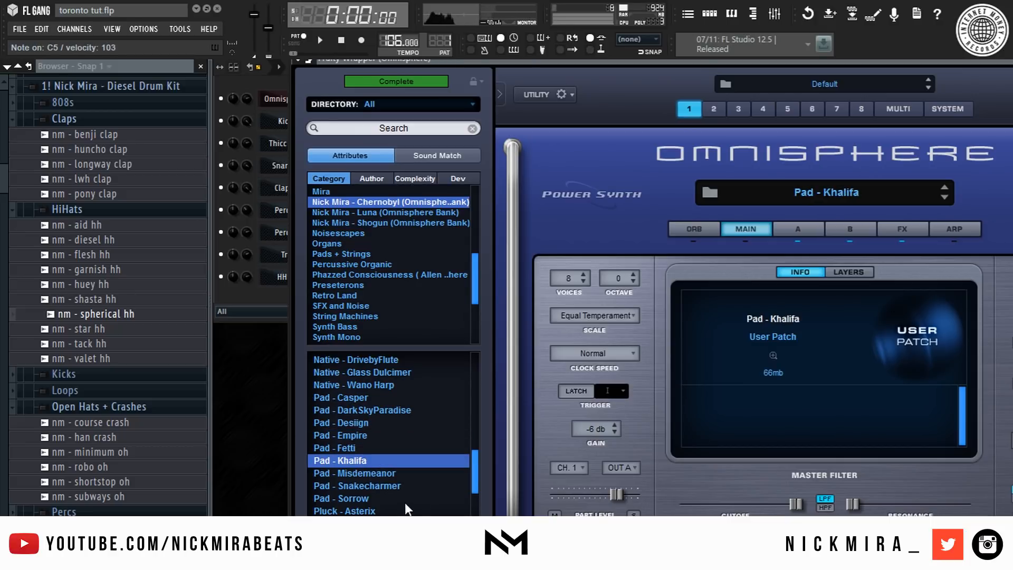
{"action": "left_click", "coordinate": [378, 473]}
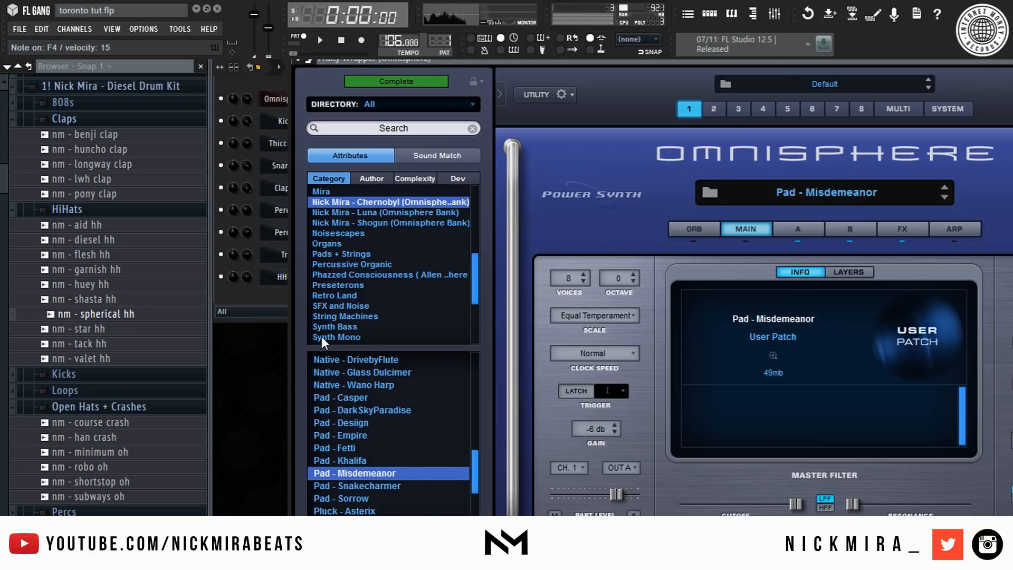
- Open the piano roll for the Omnisphere channel
{"action": "left_click", "coordinate": [264, 288]}
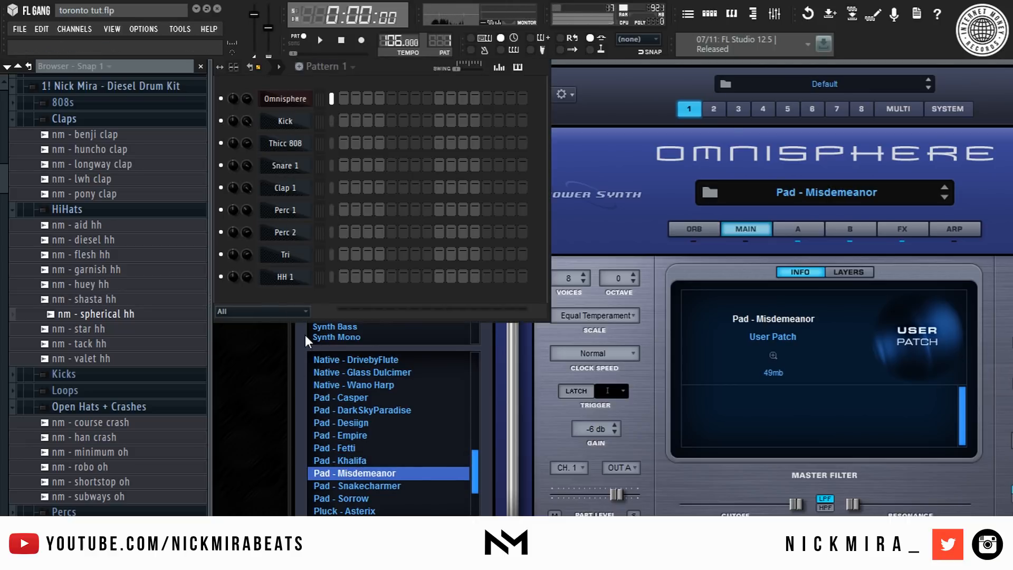
{"action": "right_click", "coordinate": [291, 104]}
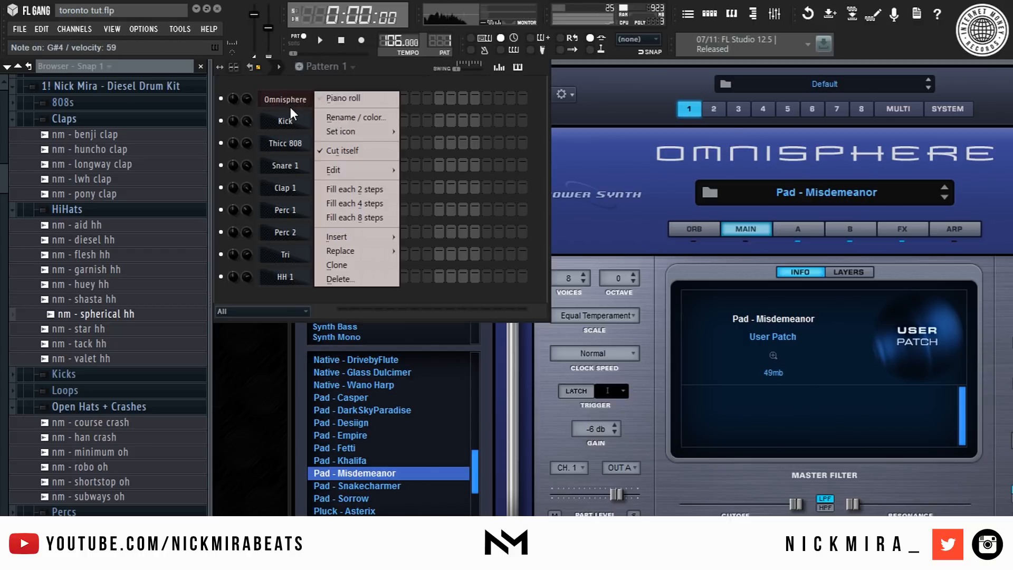
{"action": "left_click", "coordinate": [349, 98]}
{"action": "scroll", "coordinate": [393, 205], "scroll_direction": "down", "scroll_amount": 3}
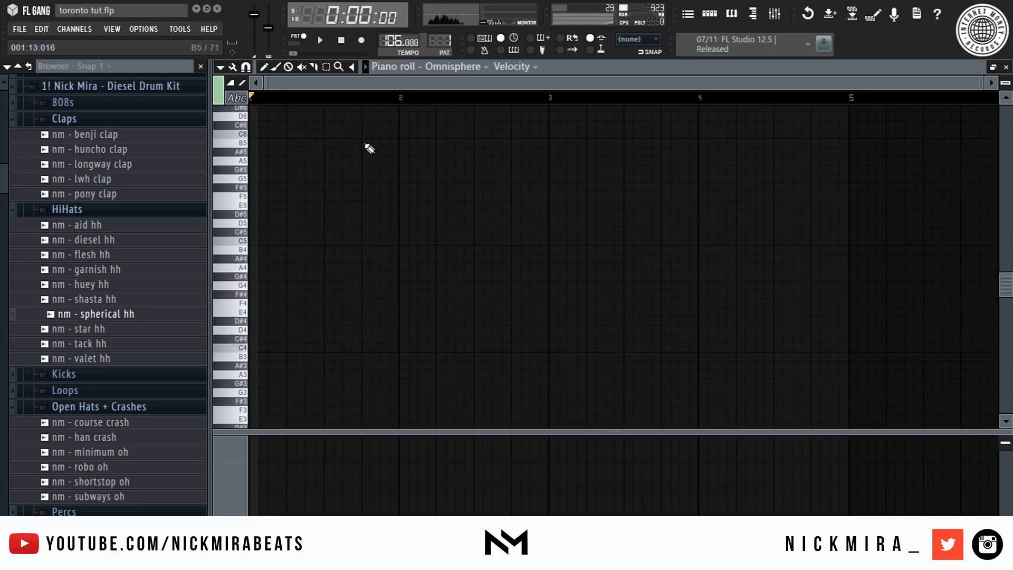
{"action": "scroll", "coordinate": [357, 272], "scroll_direction": "down", "scroll_amount": 3}
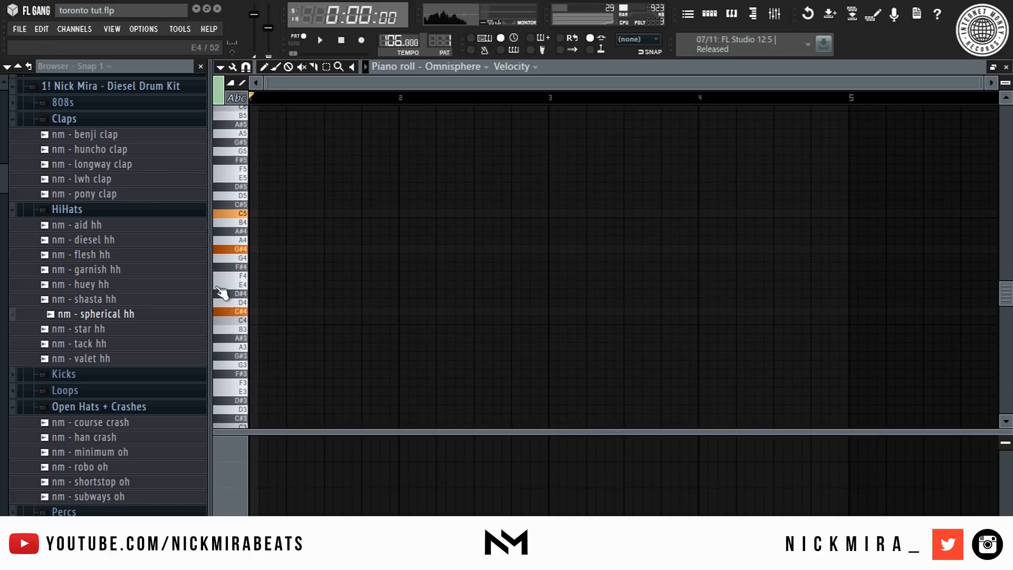
{"action": "left_click", "coordinate": [254, 311]}
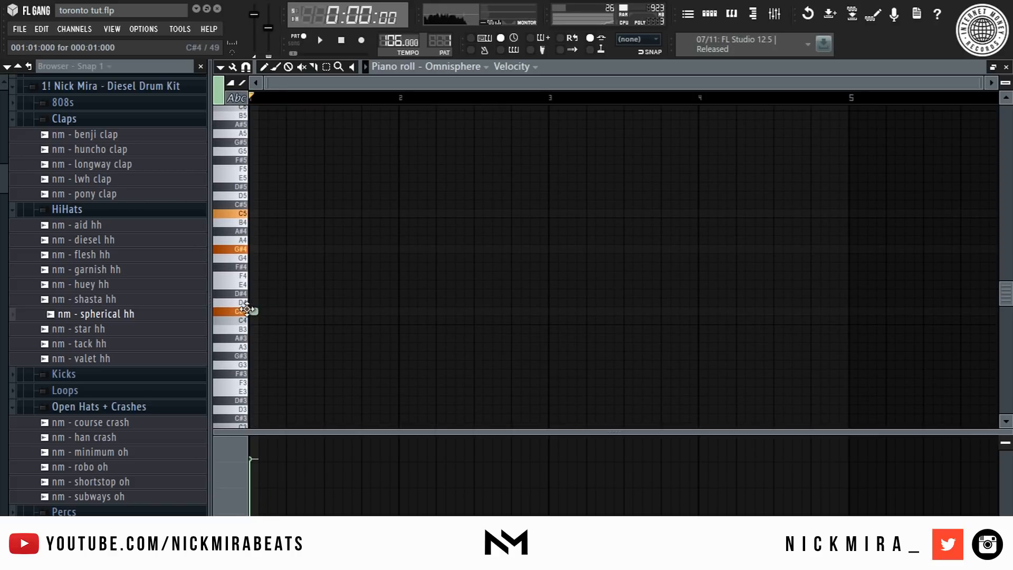
{"action": "left_click", "coordinate": [253, 247]}
{"action": "left_click_drag", "start_coordinate": [255, 213], "coordinate": [254, 214]}
{"action": "right_click", "coordinate": [256, 214]}
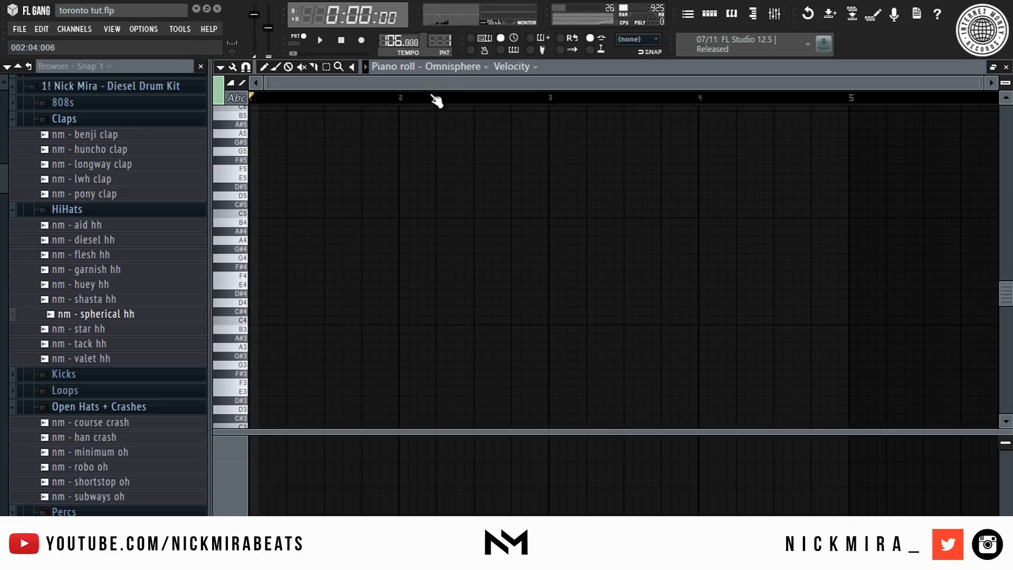
- Record a chord progression into the Omnisphere piano roll from a MIDI keyboard
{"action": "key", "text": "space"}
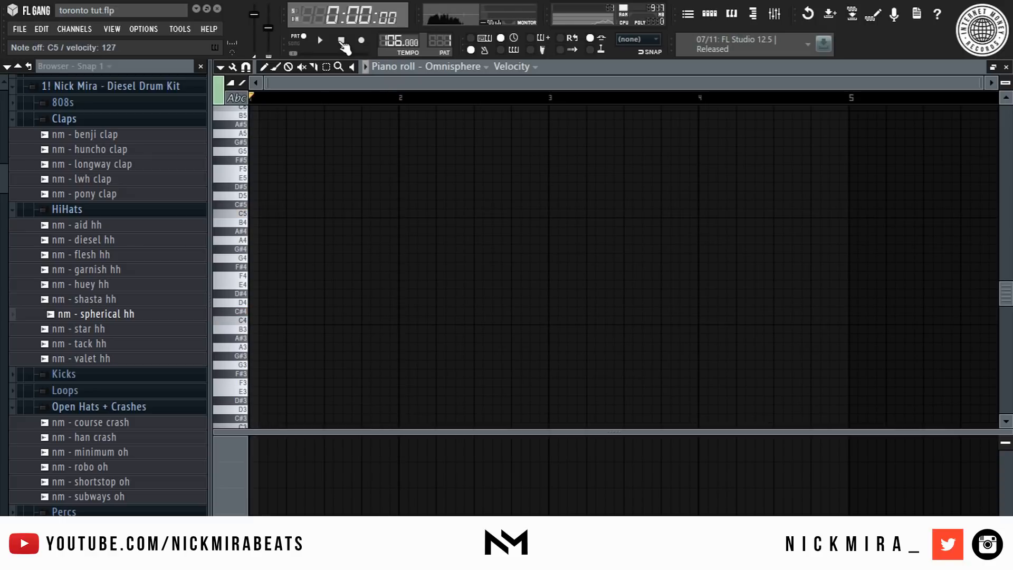
{"action": "left_click", "coordinate": [360, 41]}
{"action": "left_click", "coordinate": [342, 41]}
{"action": "left_click", "coordinate": [322, 41]}
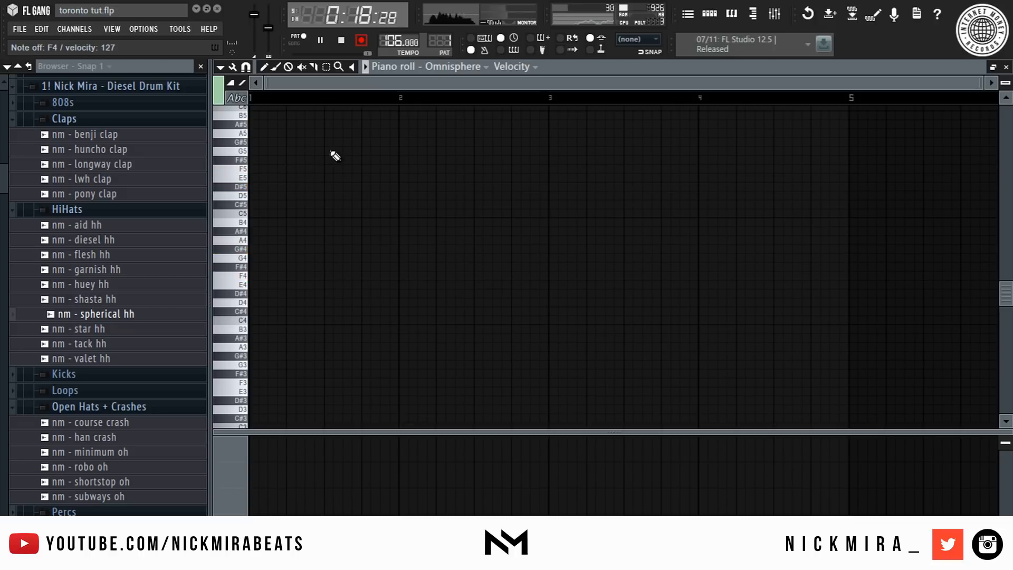
{"action": "key", "text": "space"}
{"action": "left_click", "coordinate": [361, 40]}
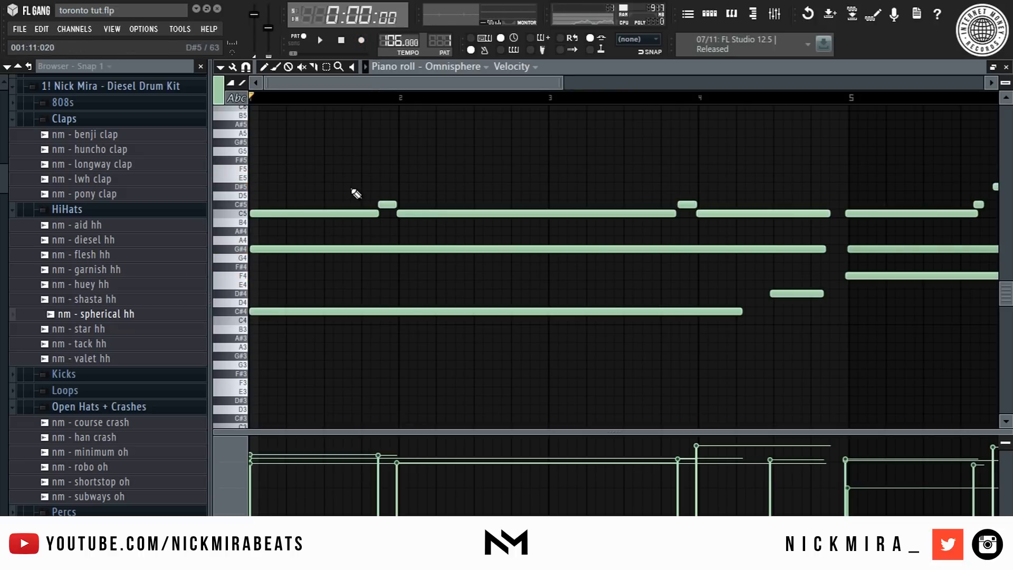
- Try shifting the recorded notes and undo the moves, leaving nothing selected
{"action": "key", "text": "ctrl+a"}
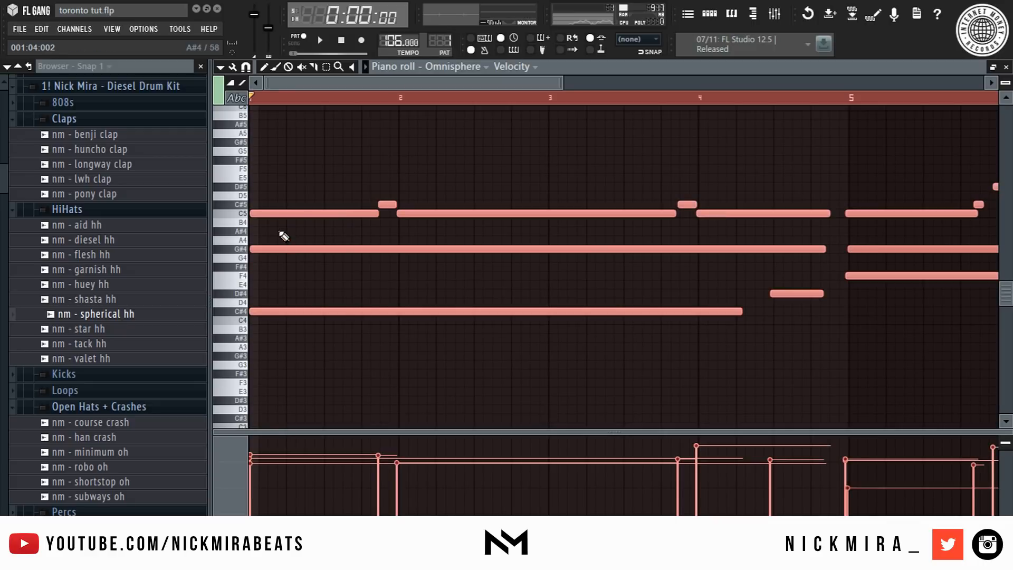
{"action": "left_click_drag", "start_coordinate": [316, 214], "coordinate": [331, 221]}
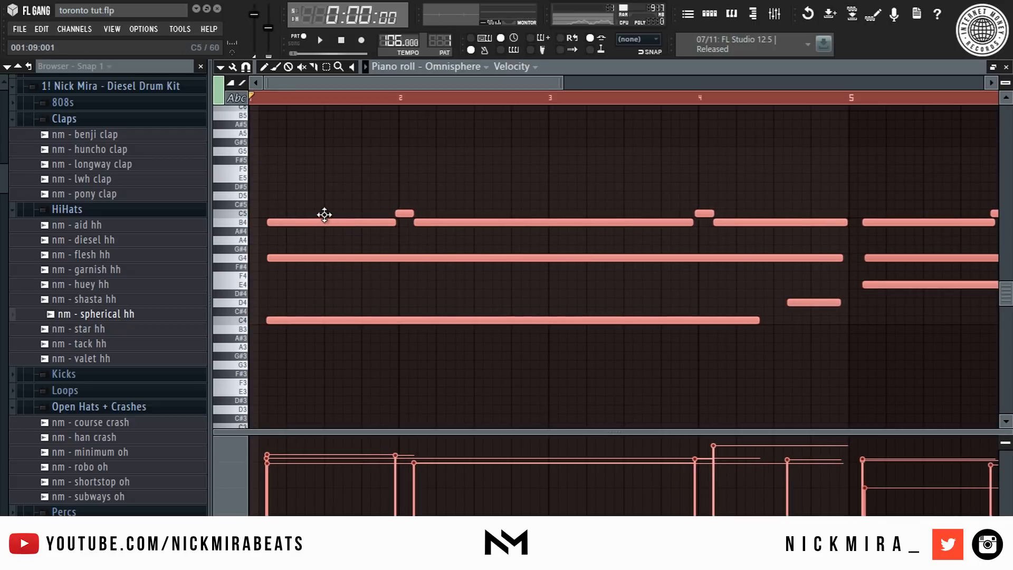
{"action": "key", "text": "ctrl+z"}
{"action": "scroll", "coordinate": [327, 218], "scroll_direction": "up", "scroll_amount": 1}
{"action": "scroll", "coordinate": [327, 217], "scroll_direction": "right", "scroll_amount": 4}
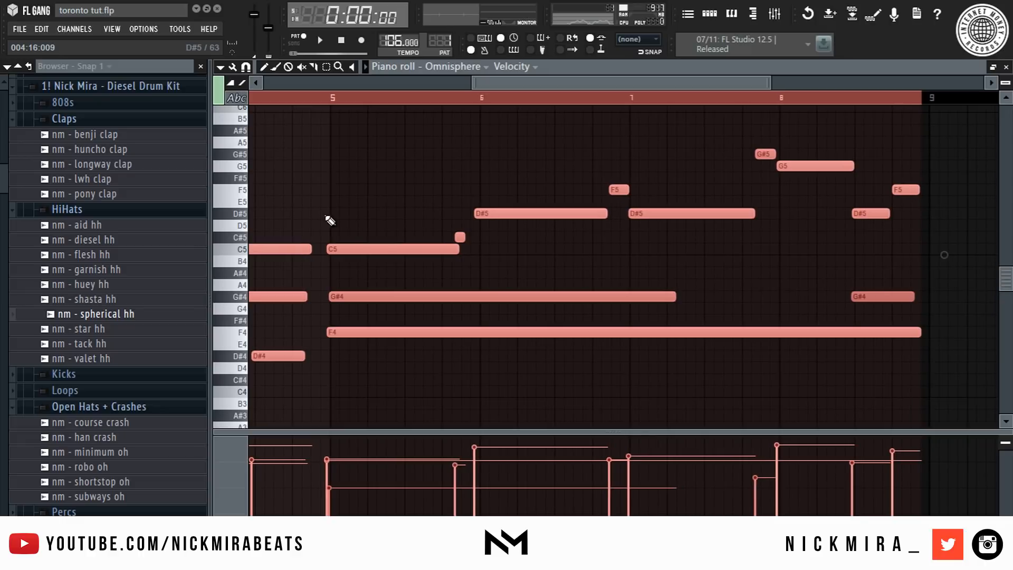
{"action": "left_click_drag", "start_coordinate": [375, 249], "coordinate": [388, 251]}
{"action": "key", "text": "ctrl+z"}
{"action": "key", "text": "ctrl+d"}
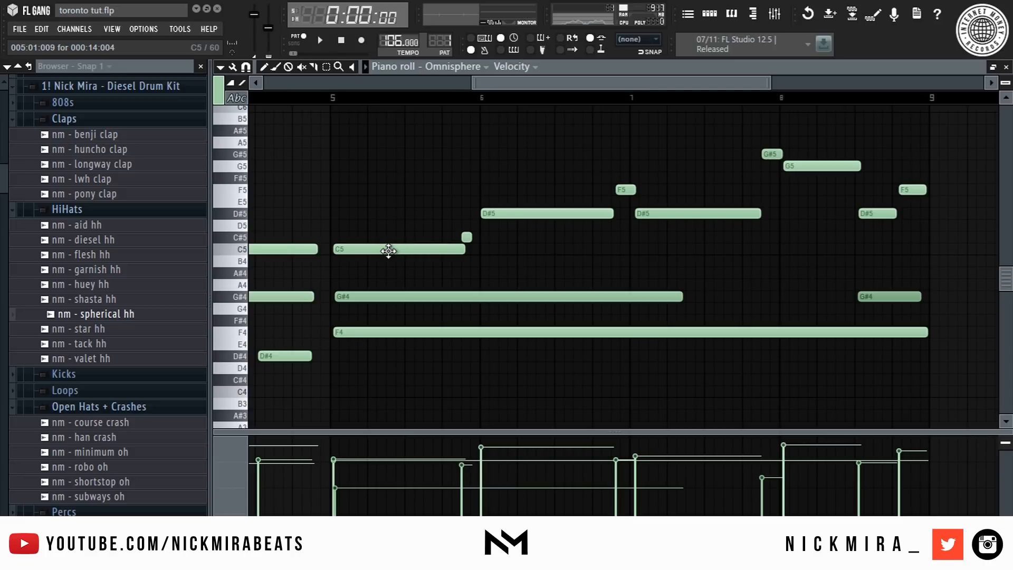
{"action": "key", "text": "ctrl+z"}
- Quantize the recorded chord notes so they snap to the grid
{"action": "key", "text": "space"}
{"action": "key", "text": "space"}
{"action": "scroll", "coordinate": [633, 99], "scroll_direction": "down", "scroll_amount": 3}
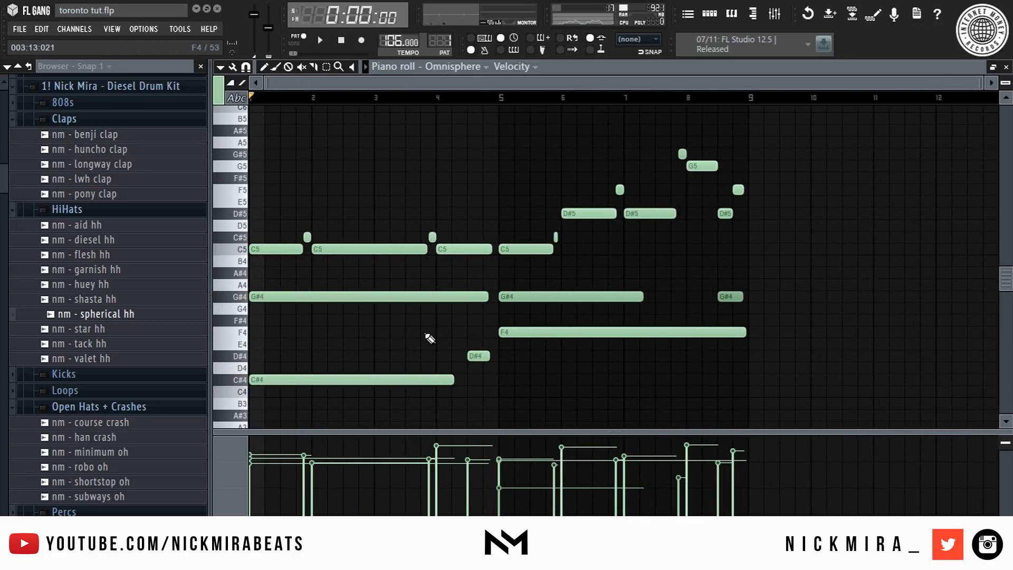
{"action": "left_click_drag", "start_coordinate": [425, 334], "coordinate": [420, 401]}
{"action": "key", "text": "ctrl+l"}
{"action": "key", "text": "ctrl+d"}
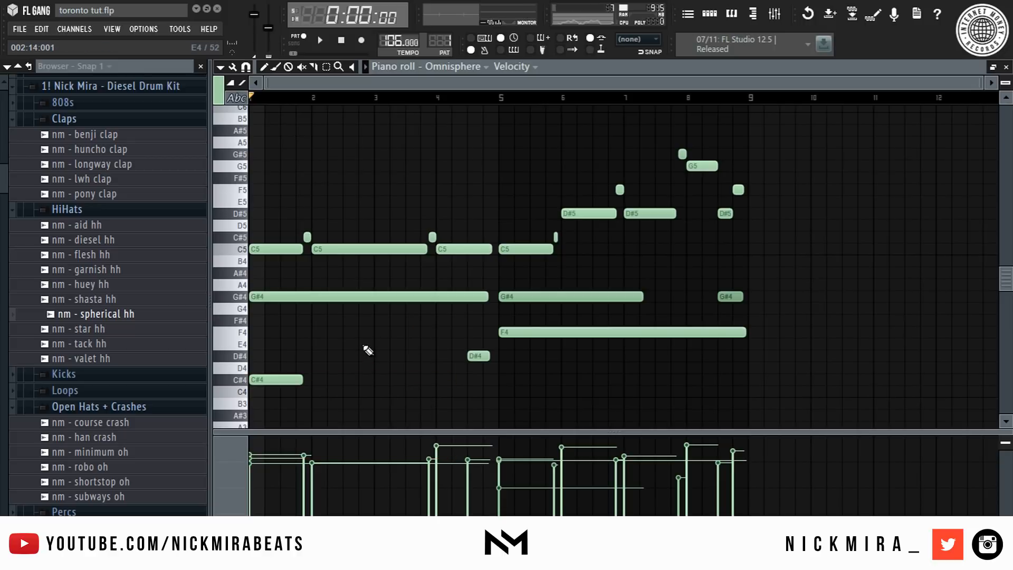
{"action": "scroll", "coordinate": [257, 99], "scroll_direction": "up", "scroll_amount": 3}
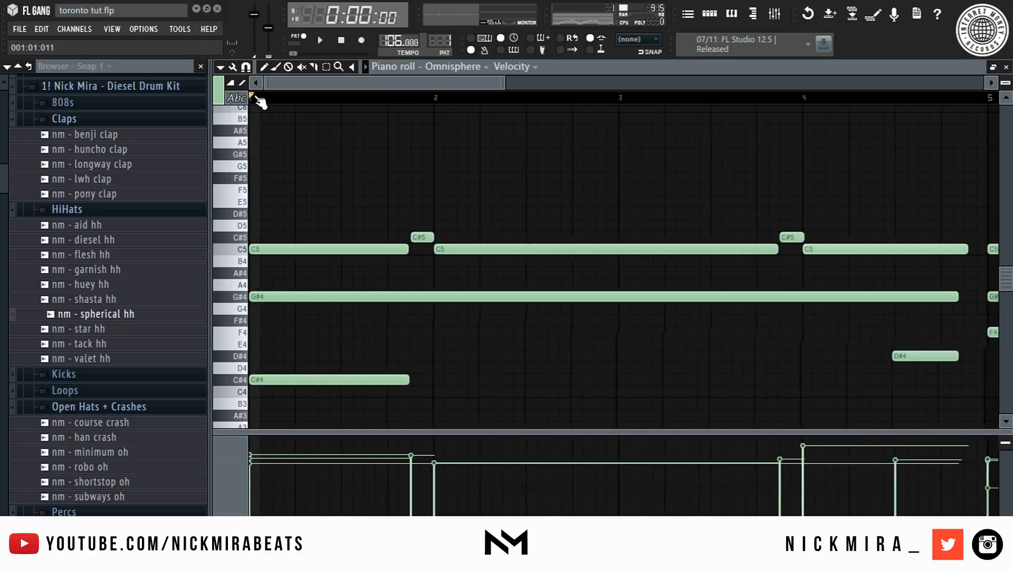
{"action": "key", "text": "shift+d"}
{"action": "scroll", "coordinate": [258, 98], "scroll_direction": "down", "scroll_amount": 3}
{"action": "key", "text": "shift+d"}
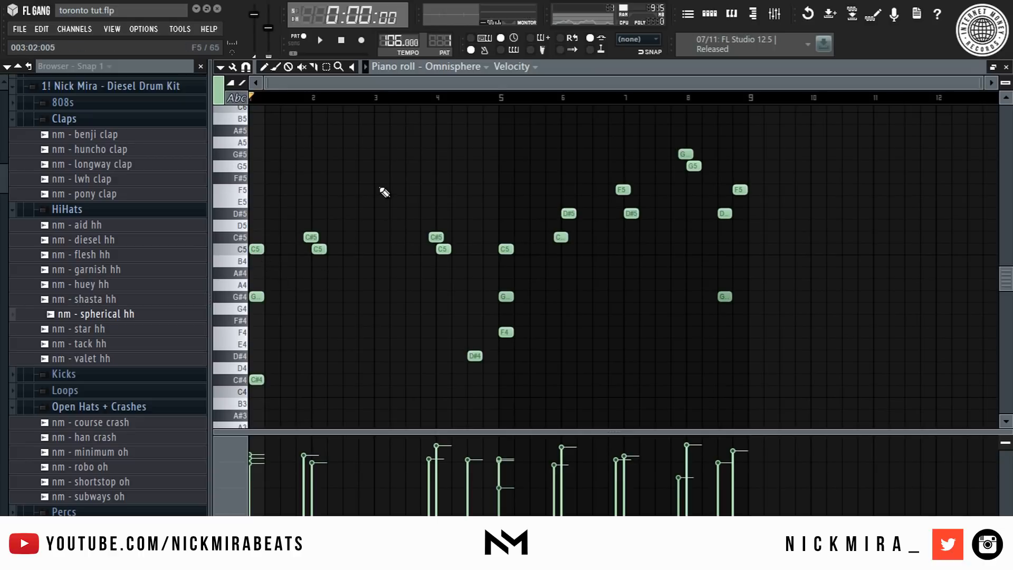
{"action": "key", "text": "ctrl+l"}
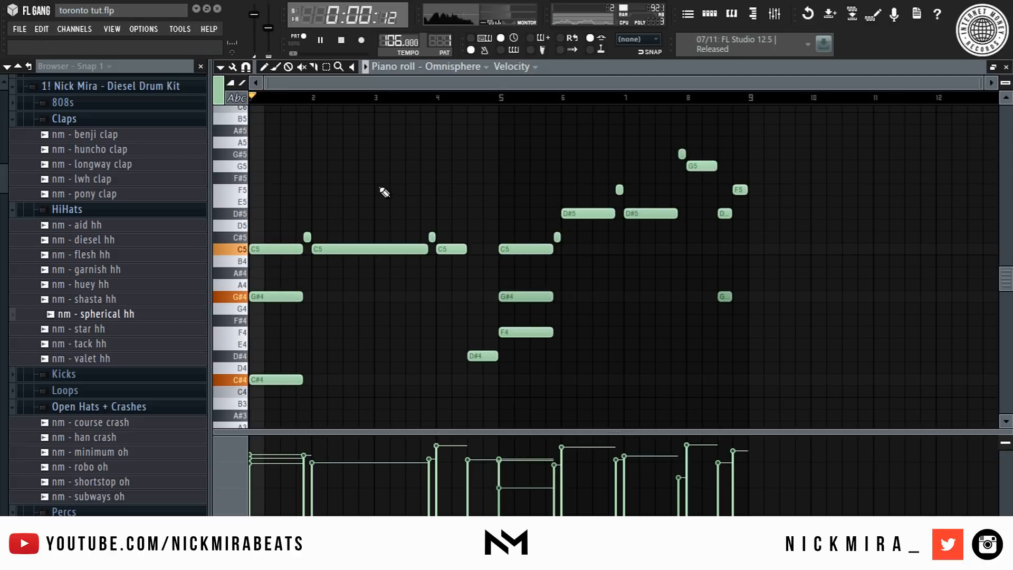
- Lengthen the first G#4 and C#4 notes so they reach bar 3
{"action": "left_click_drag", "start_coordinate": [320, 281], "coordinate": [363, 356]}
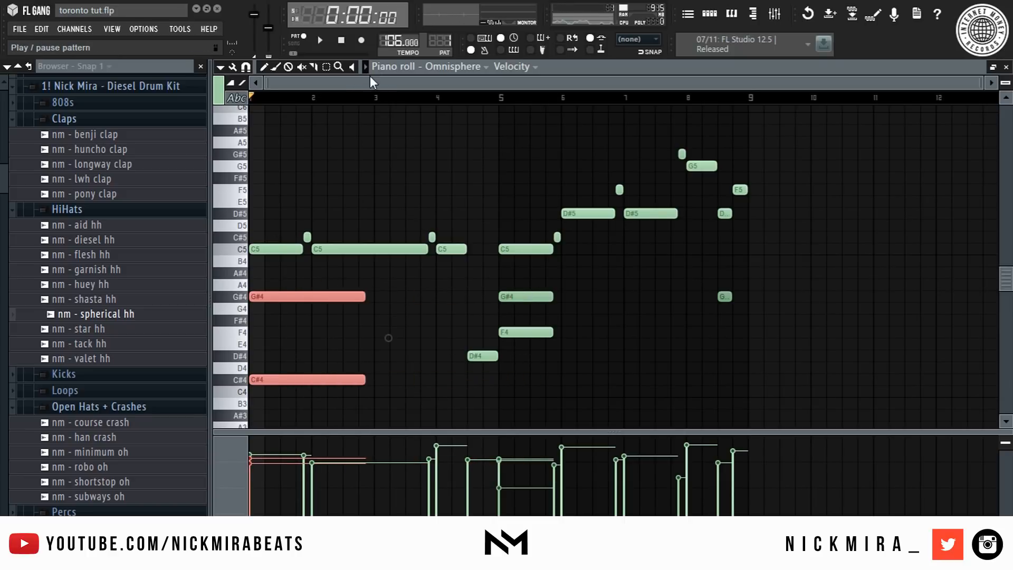
{"action": "scroll", "coordinate": [383, 98], "scroll_direction": "up", "scroll_amount": 3}
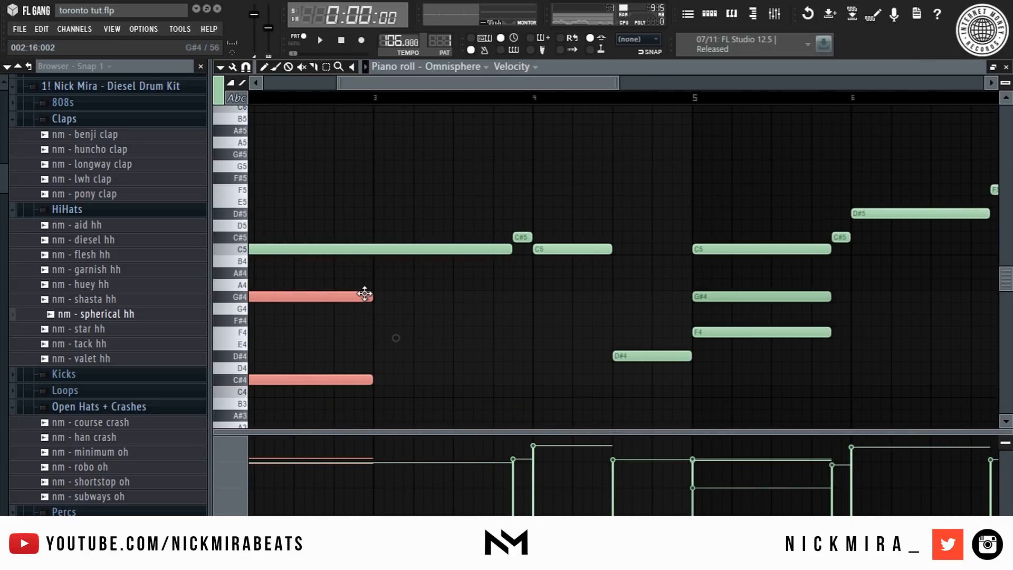
{"action": "key", "text": "Down"}
{"action": "key", "text": "Up"}
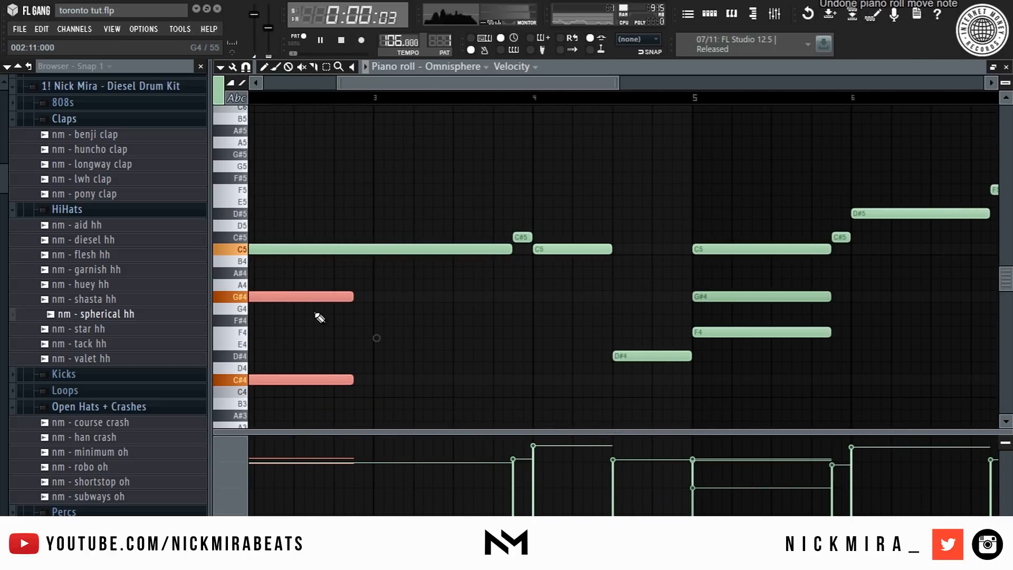
{"action": "left_click_drag", "start_coordinate": [352, 296], "coordinate": [370, 292]}
- Duplicate the lengthened G#4 and C#4 notes so copies follow from bar 3
{"action": "key", "text": "space"}
{"action": "key", "text": "ctrl+b"}
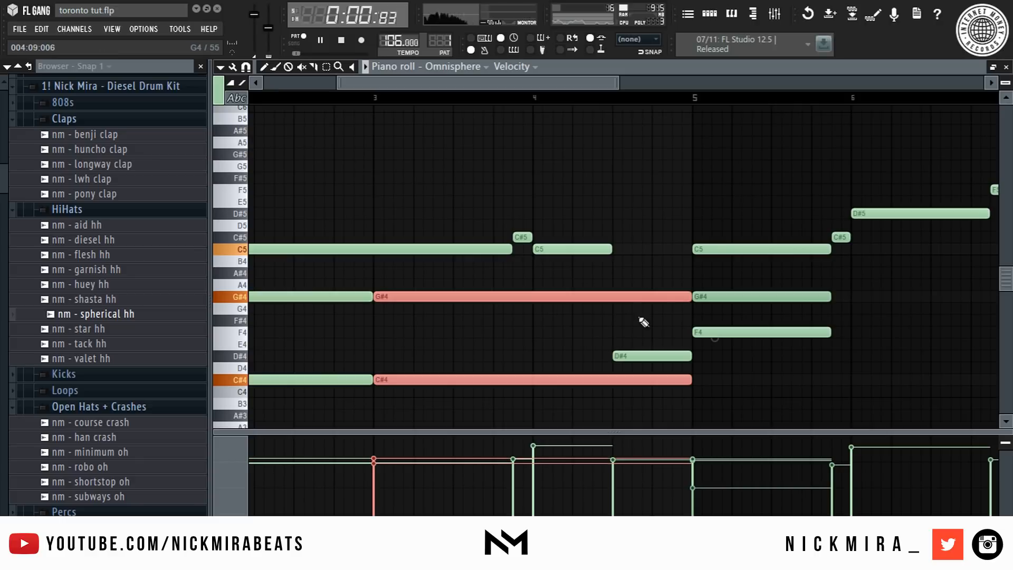
{"action": "left_click", "coordinate": [679, 310], "text": "ctrl"}
- Shorten the copied C#4 note to end where the D#4 note begins, and extend the C5 note to bar 5
{"action": "key", "text": "space"}
{"action": "key", "text": "space"}
{"action": "left_click_drag", "start_coordinate": [686, 376], "coordinate": [612, 377]}
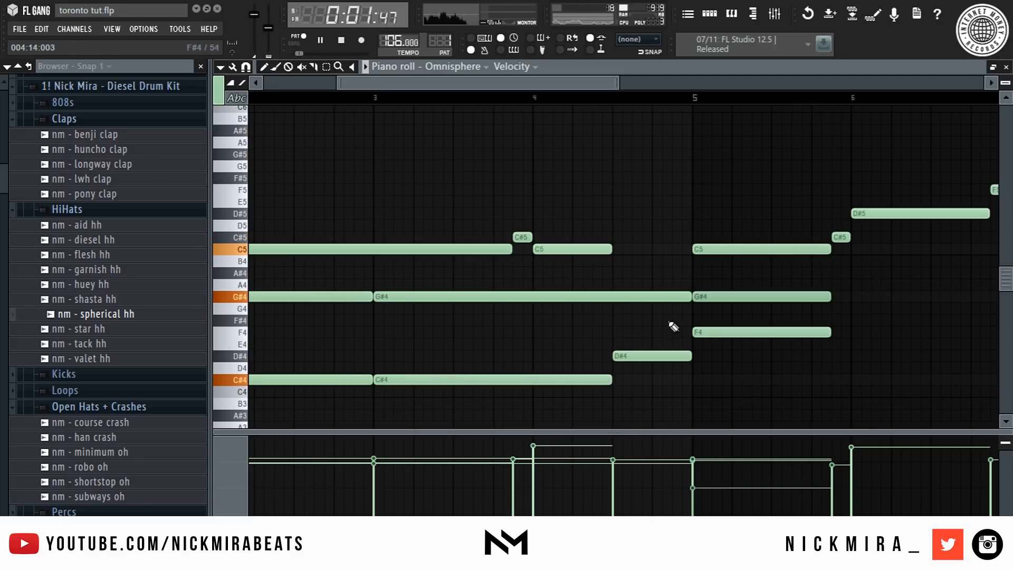
{"action": "left_click_drag", "start_coordinate": [611, 248], "coordinate": [691, 246]}
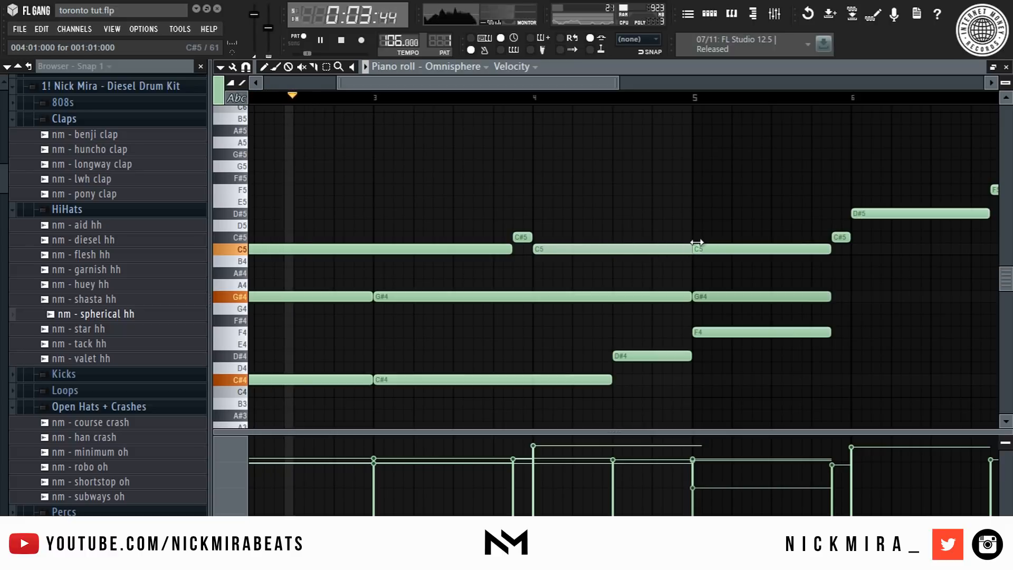
- Select the C5, G#4 and F4 chord at bar 5 and lengthen it to bar 7
{"action": "scroll", "coordinate": [624, 106], "scroll_direction": "down", "scroll_amount": 4}
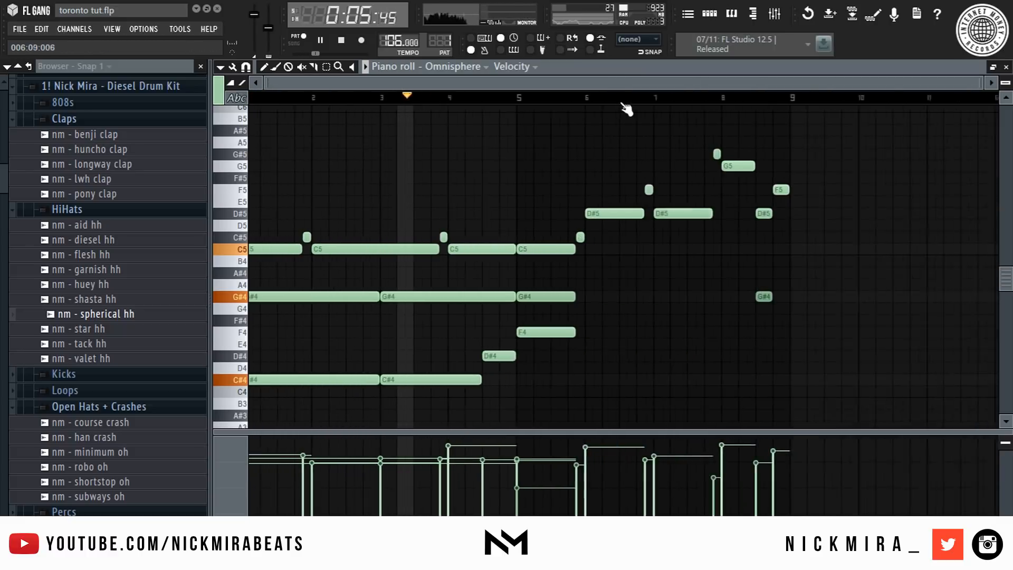
{"action": "scroll", "coordinate": [624, 105], "scroll_direction": "up", "scroll_amount": 2}
{"action": "left_click_drag", "start_coordinate": [530, 256], "coordinate": [533, 346], "text": "ctrl"}
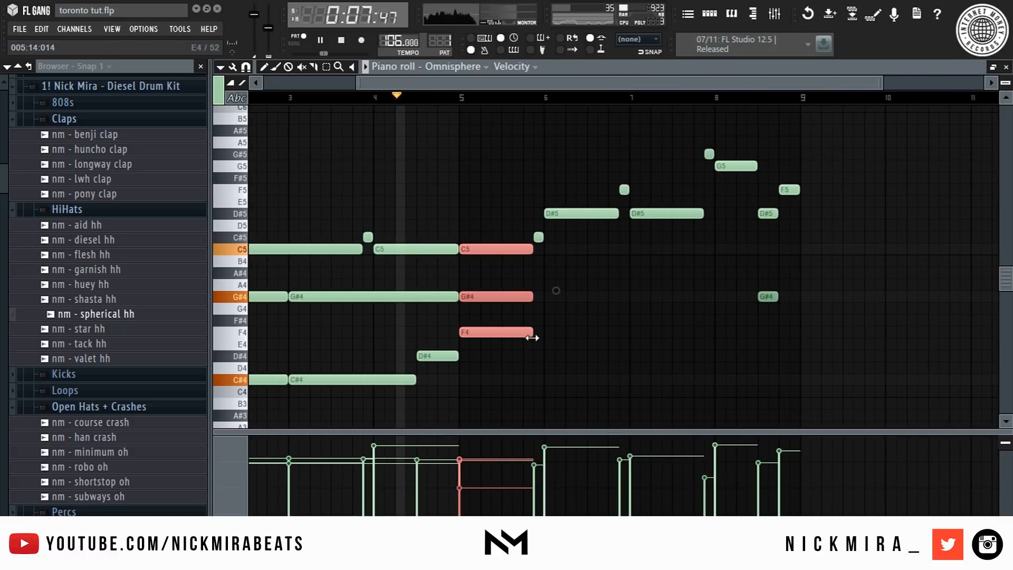
{"action": "scroll", "coordinate": [540, 110], "scroll_direction": "up", "scroll_amount": 2}
{"action": "left_click_drag", "start_coordinate": [525, 251], "coordinate": [718, 277]}
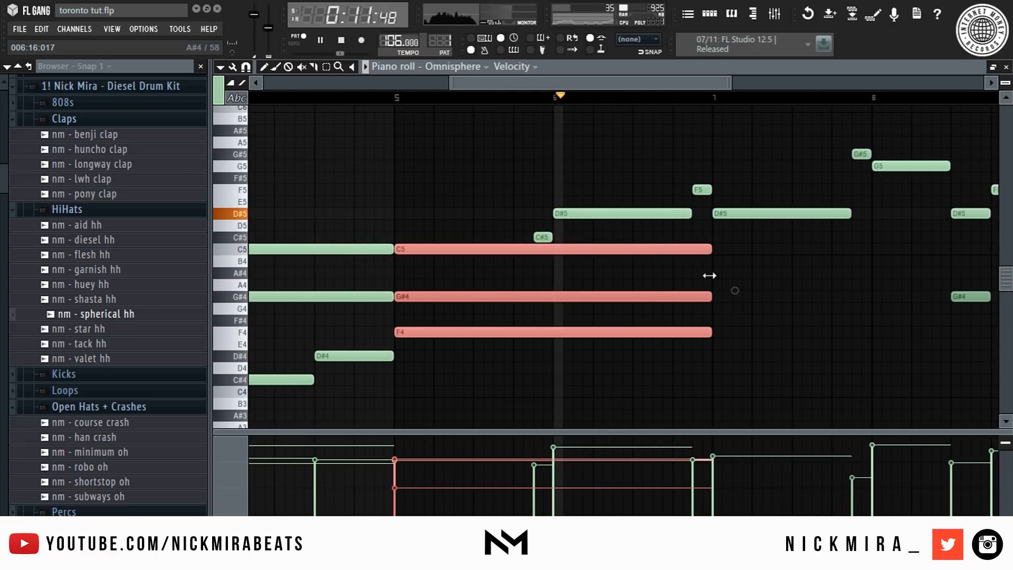
- Duplicate the lengthened chord so a copy follows it from bar 7
{"action": "left_click", "coordinate": [720, 261]}
{"action": "left_click_drag", "start_coordinate": [710, 249], "coordinate": [568, 401]}
{"action": "key", "text": "ctrl+b"}
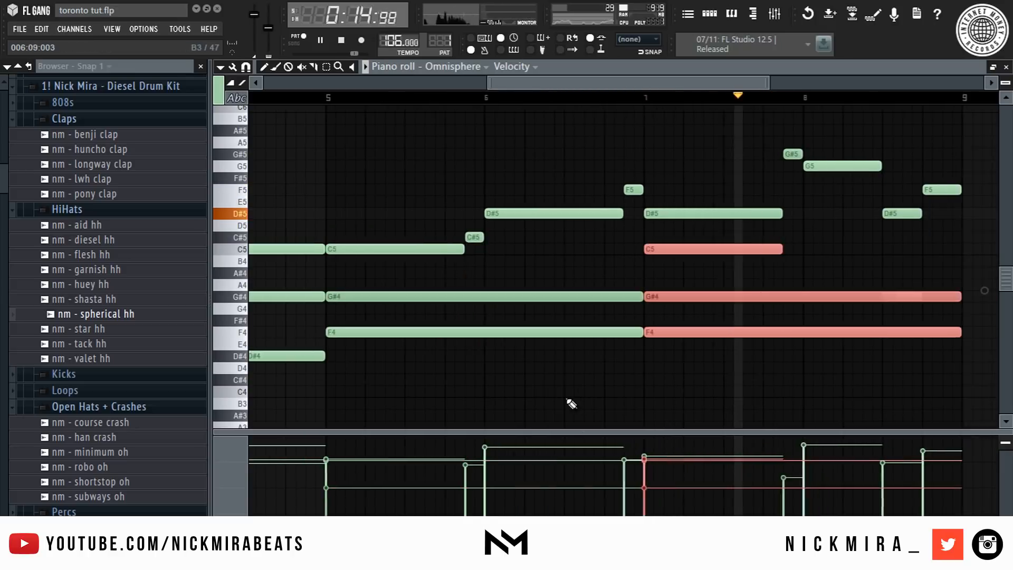
{"action": "left_click", "coordinate": [694, 346], "text": "ctrl"}
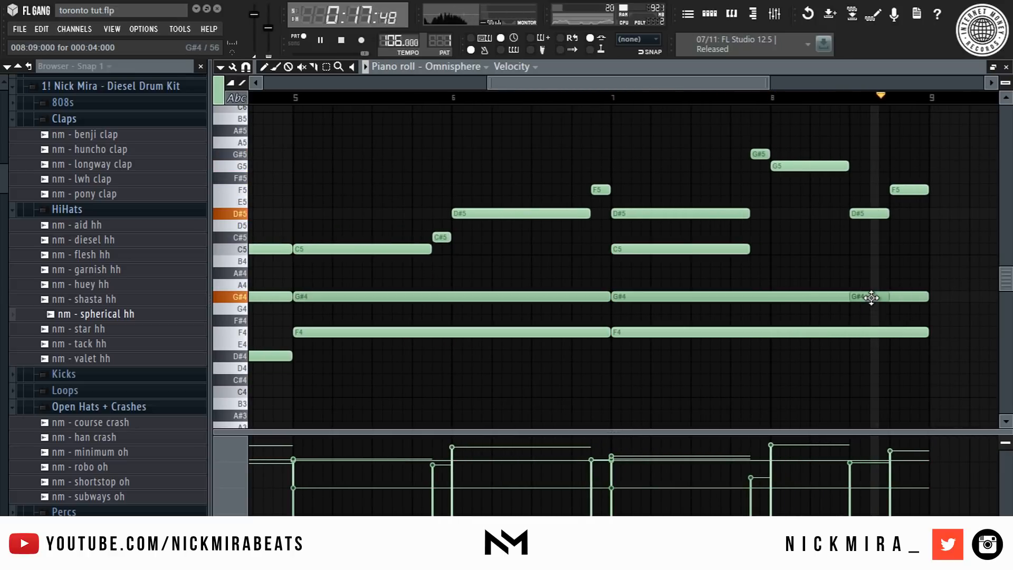
{"action": "scroll", "coordinate": [711, 102], "scroll_direction": "down", "scroll_amount": 4}
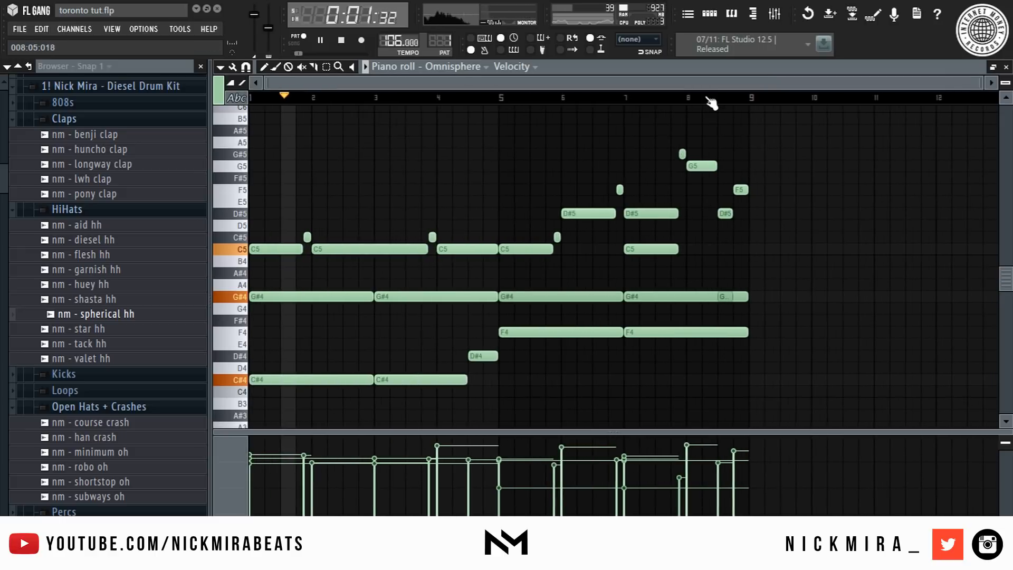
- Open the channel rack and insert a new Omnisphere channel
{"action": "key", "text": "F7"}
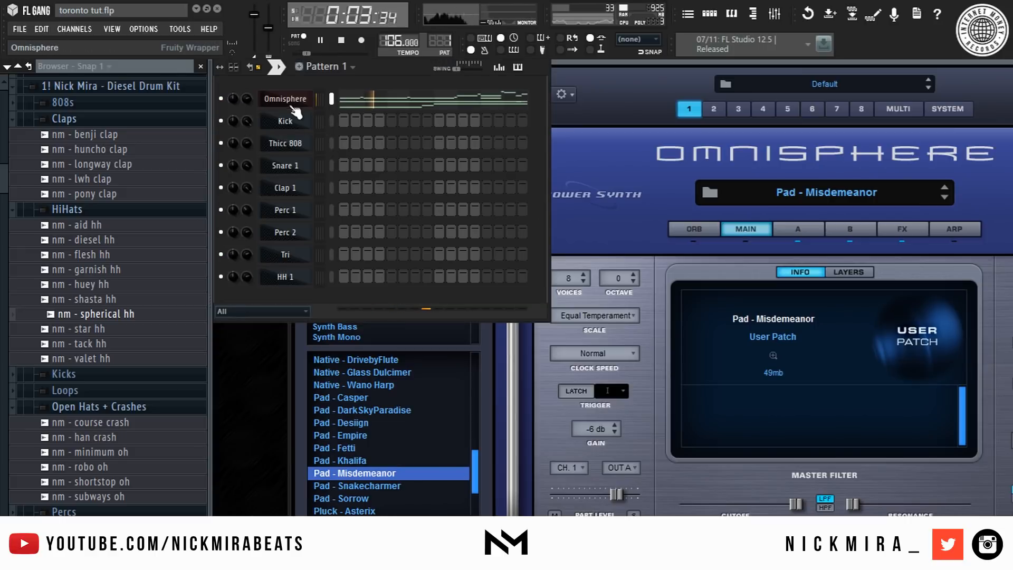
{"action": "right_click", "coordinate": [309, 98]}
{"action": "mouse_move", "coordinate": [354, 234]}
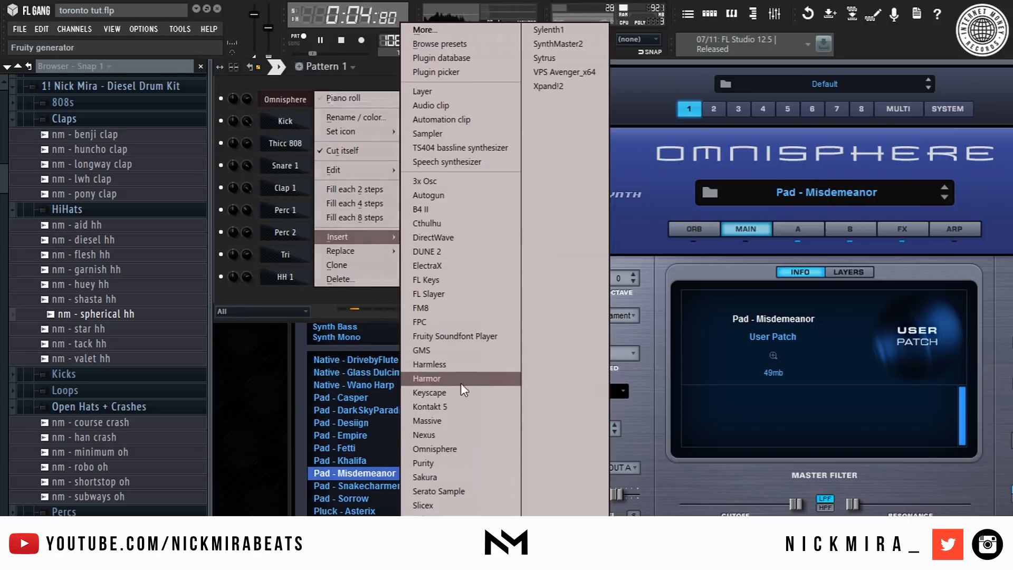
{"action": "left_click", "coordinate": [475, 450]}
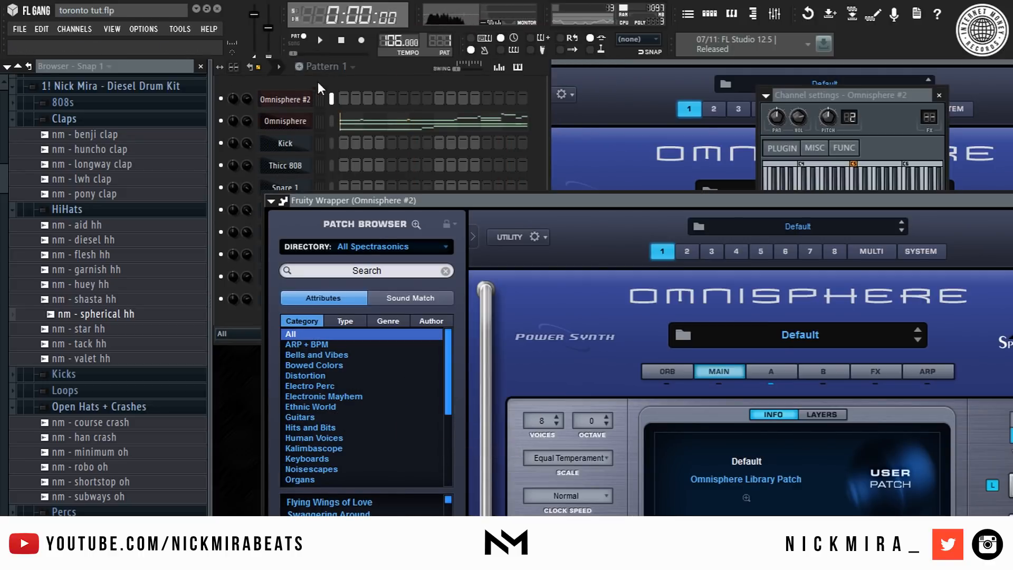
- Copy the original Omnisphere channel's notes and paste them into Omnisphere #2
{"action": "right_click", "coordinate": [283, 125]}
{"action": "key", "text": "e"}
{"action": "key", "text": "c"}
{"action": "right_click", "coordinate": [287, 106]}
{"action": "key", "text": "e"}
{"action": "key", "text": "p"}
- Open Omnisphere #2, set the patch directory to All, and load Native - Boxed Flute from the Nick Mira - Chernobyl category
{"action": "left_click", "coordinate": [288, 107]}
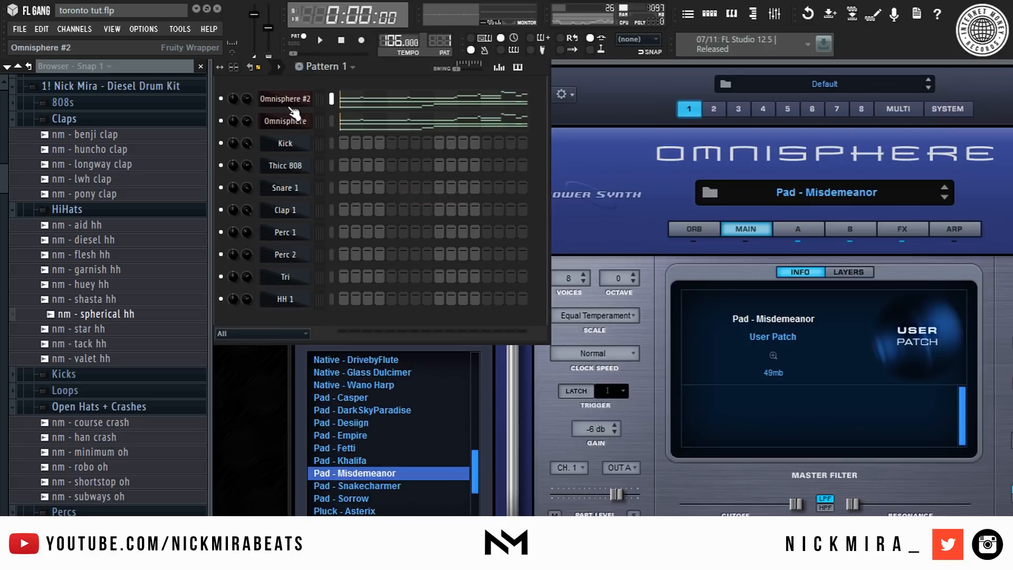
{"action": "left_click", "coordinate": [288, 107]}
{"action": "left_click_drag", "start_coordinate": [359, 201], "coordinate": [410, 1]}
{"action": "left_click", "coordinate": [435, 103]}
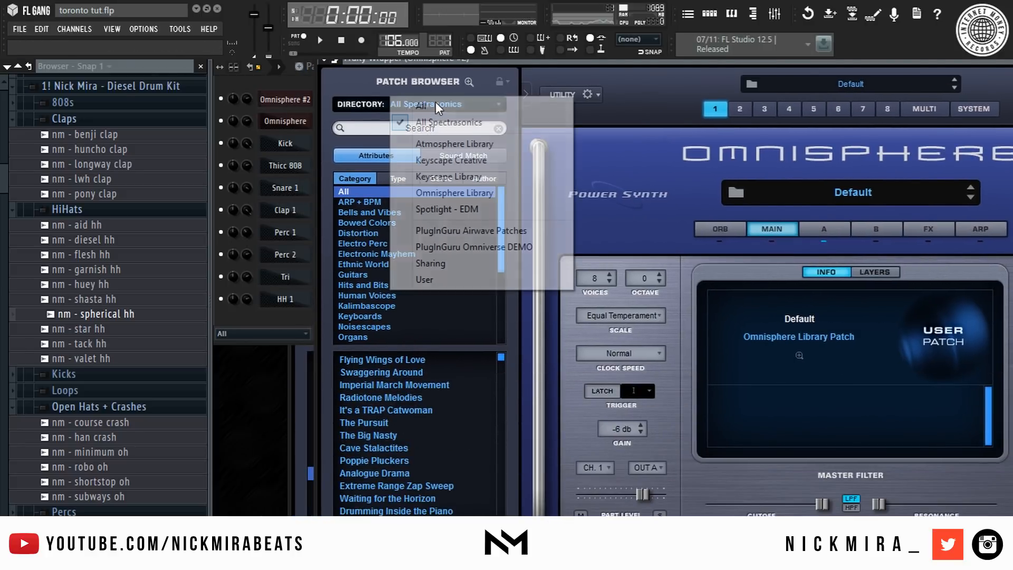
{"action": "left_click", "coordinate": [439, 103]}
{"action": "scroll", "coordinate": [388, 288], "scroll_direction": "down", "scroll_amount": 4}
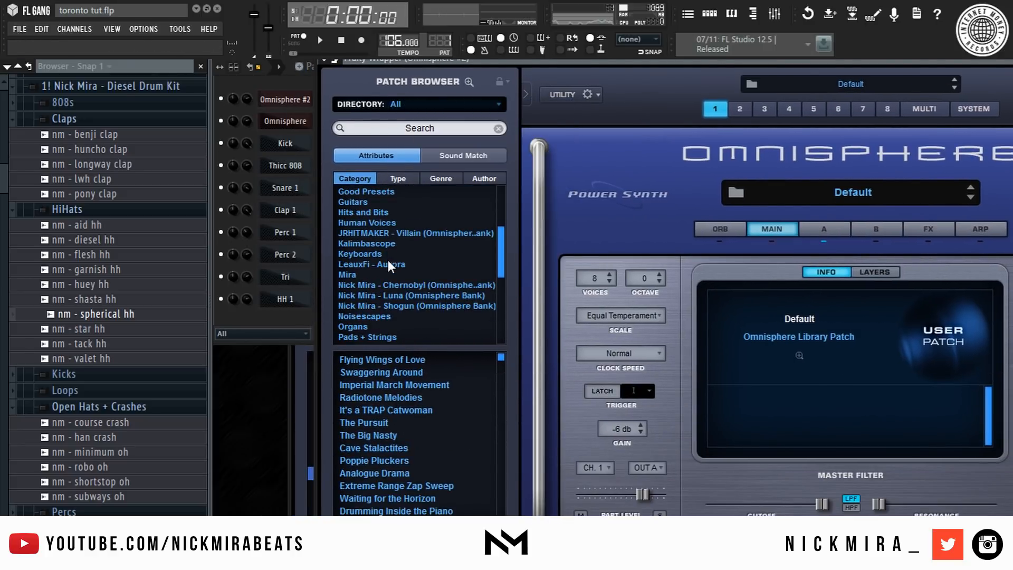
{"action": "left_click", "coordinate": [417, 285]}
{"action": "scroll", "coordinate": [434, 368], "scroll_direction": "down", "scroll_amount": 4}
{"action": "scroll", "coordinate": [417, 404], "scroll_direction": "down", "scroll_amount": 5}
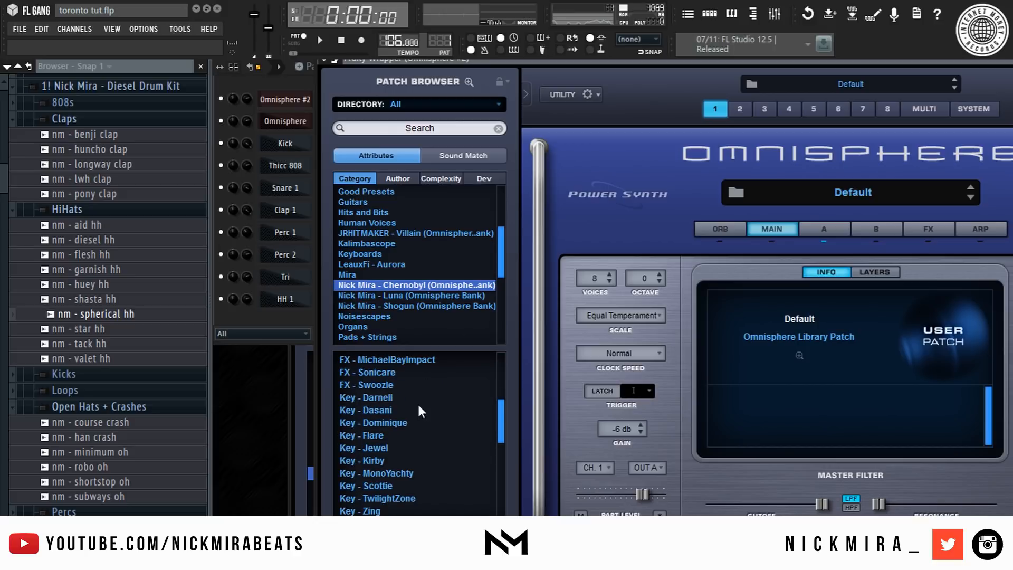
{"action": "scroll", "coordinate": [404, 396], "scroll_direction": "up", "scroll_amount": 1}
{"action": "scroll", "coordinate": [409, 451], "scroll_direction": "up", "scroll_amount": 2}
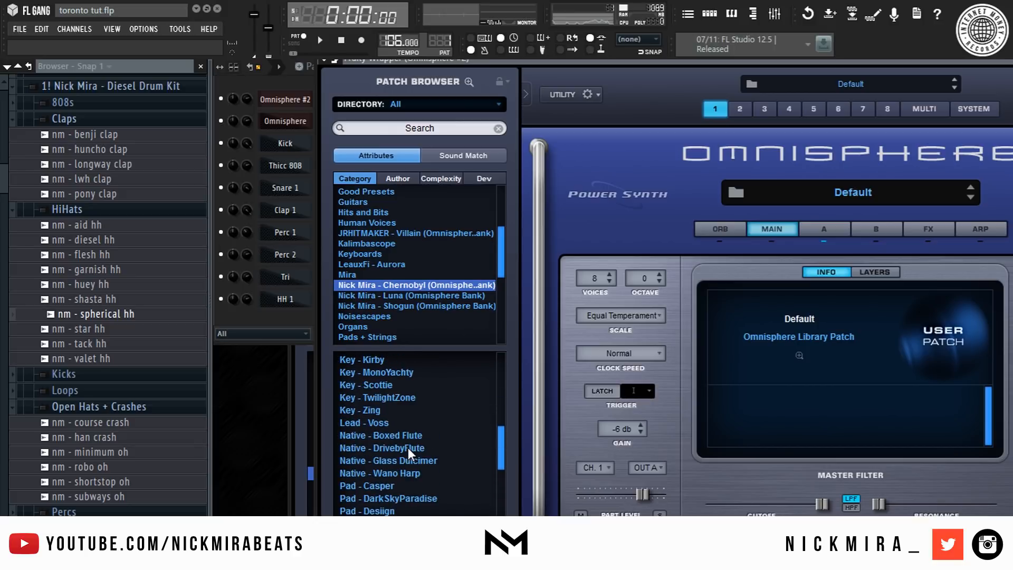
{"action": "left_click", "coordinate": [414, 437]}
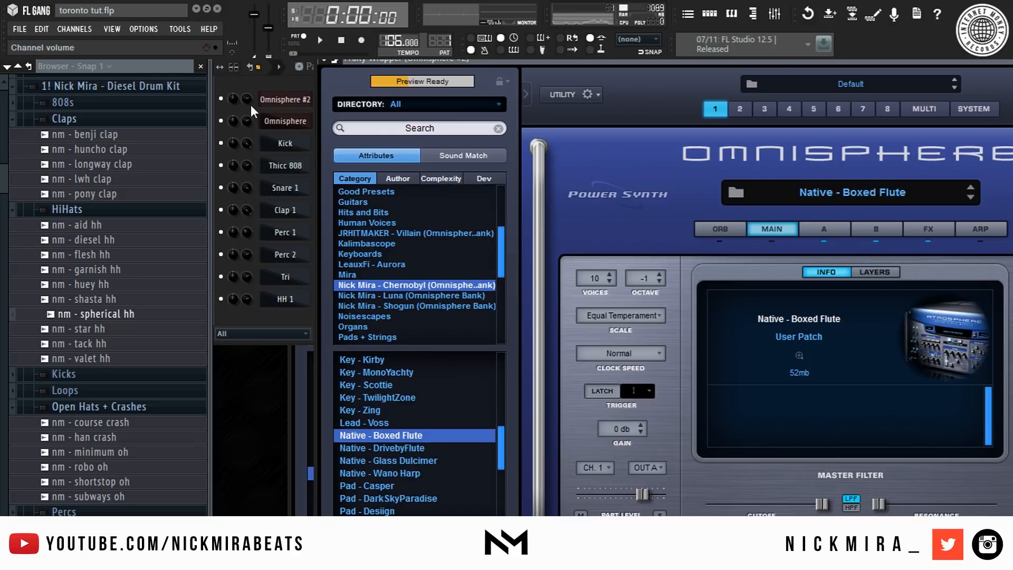
- Play the pattern and lower Omnisphere #2's channel volume to about 42%
{"action": "left_click", "coordinate": [266, 82]}
{"action": "key", "text": "space"}
{"action": "left_click", "coordinate": [371, 101]}
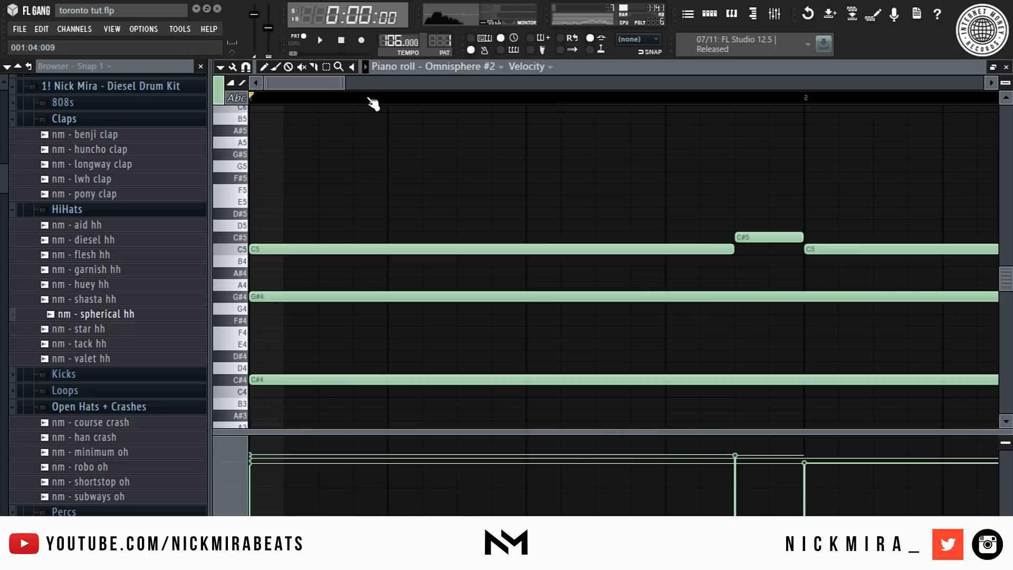
{"action": "key", "text": "Escape"}
{"action": "left_click_drag", "start_coordinate": [245, 100], "coordinate": [245, 115]}
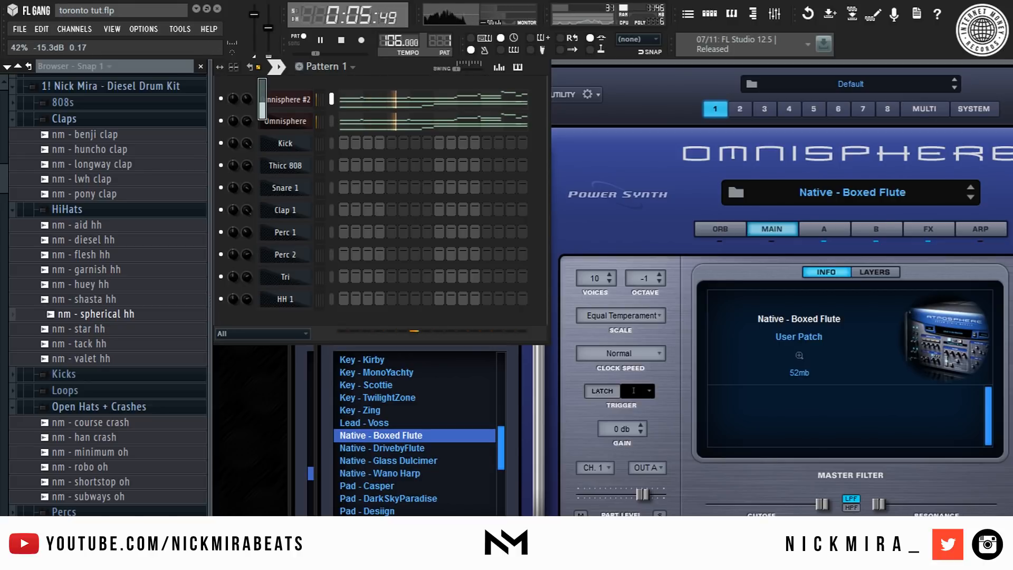
{"action": "left_click_drag", "start_coordinate": [247, 98], "coordinate": [247, 96]}
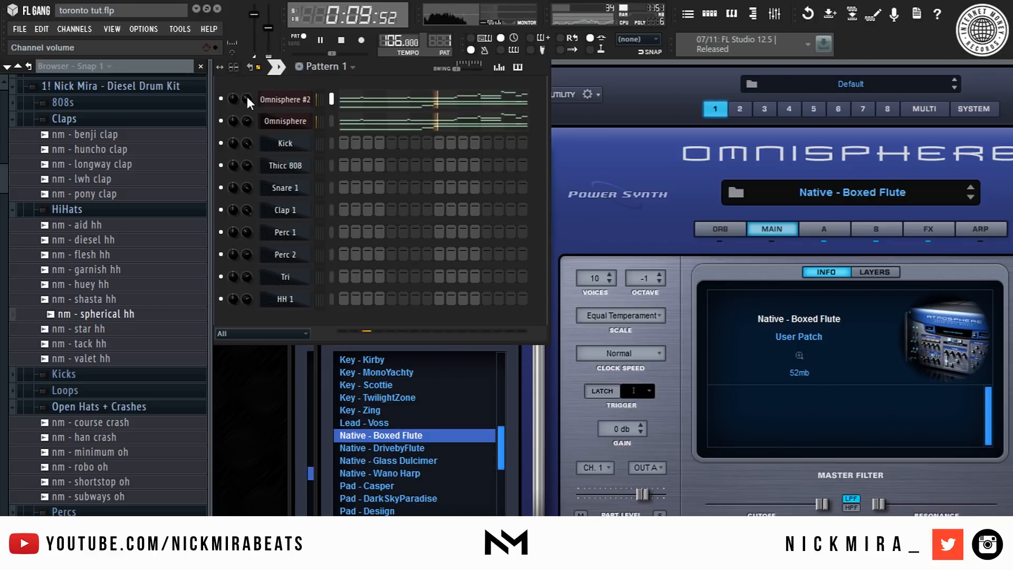
{"action": "key", "text": "space"}
- Insert a third Omnisphere channel and set its patch browser directory to All
{"action": "right_click", "coordinate": [307, 103]}
{"action": "mouse_move", "coordinate": [360, 242]}
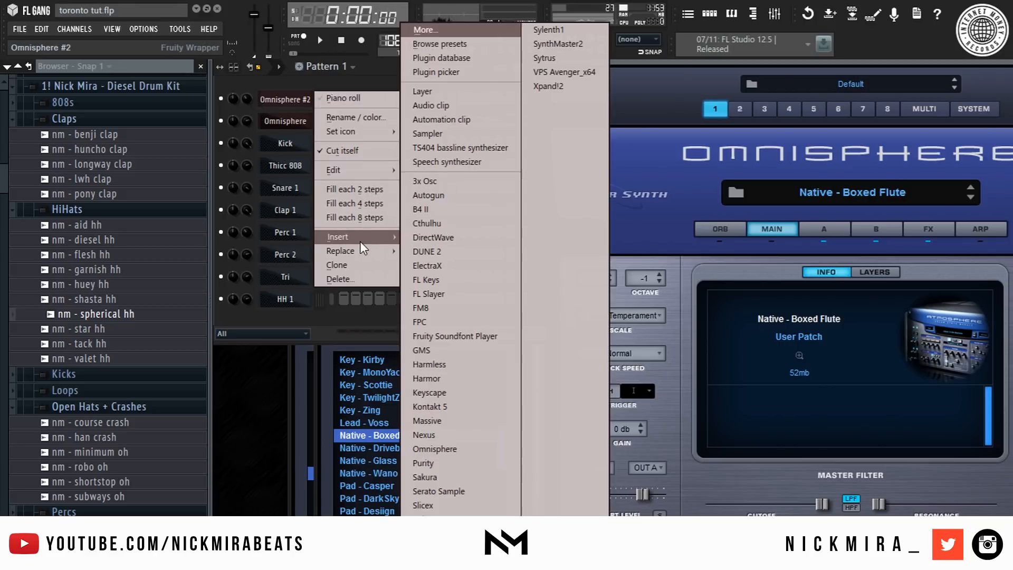
{"action": "left_click", "coordinate": [481, 448]}
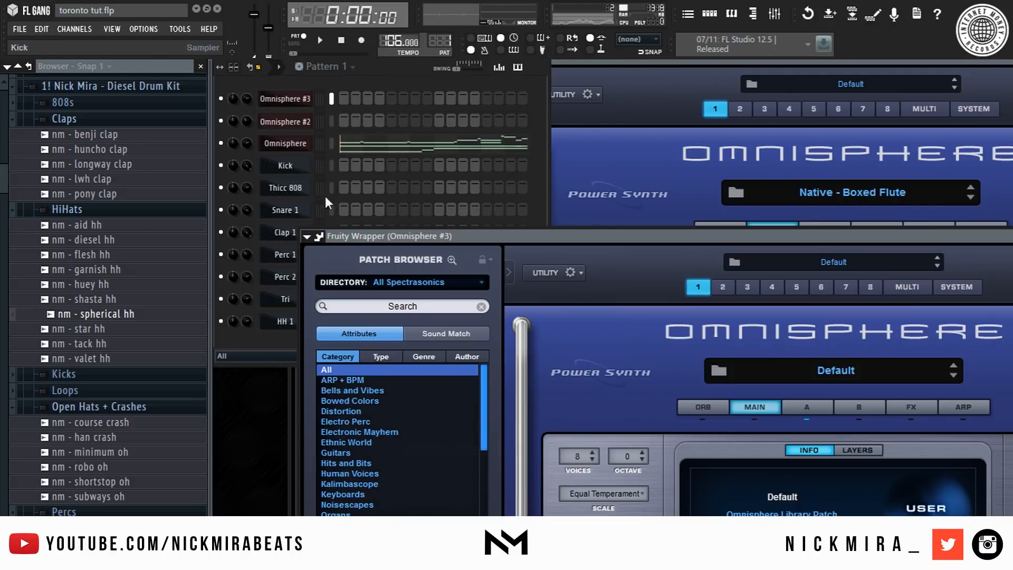
{"action": "left_click_drag", "start_coordinate": [424, 238], "coordinate": [473, 61]}
{"action": "left_click", "coordinate": [473, 102]}
{"action": "left_click", "coordinate": [473, 106]}
- Load the Pad - Casper patch from the Nick Mira - Chernobyl category and preview the pattern
{"action": "scroll", "coordinate": [424, 267], "scroll_direction": "down", "scroll_amount": 5}
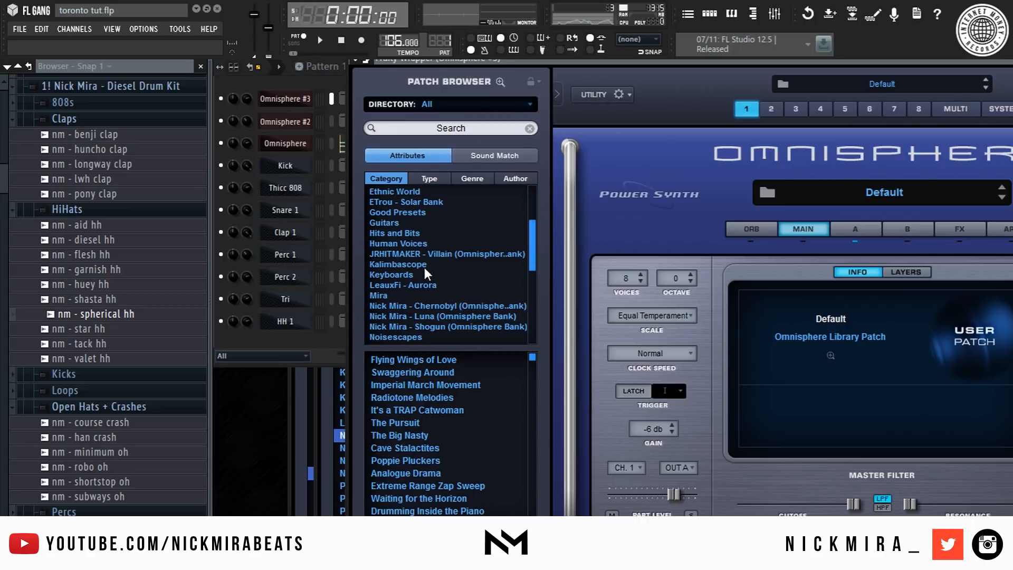
{"action": "left_click", "coordinate": [454, 266]}
{"action": "scroll", "coordinate": [458, 406], "scroll_direction": "down", "scroll_amount": 3}
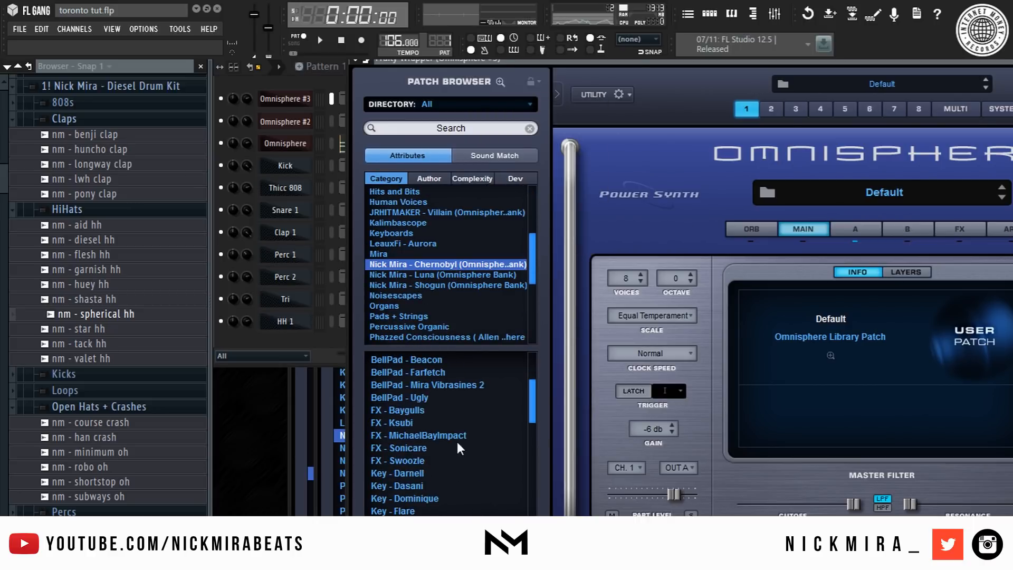
{"action": "scroll", "coordinate": [416, 393], "scroll_direction": "up", "scroll_amount": 3}
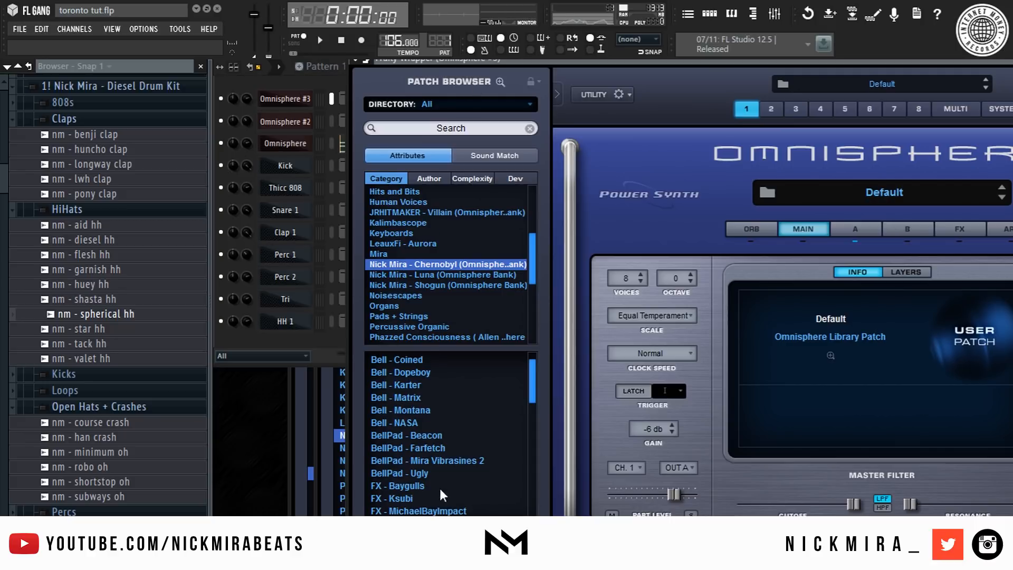
{"action": "scroll", "coordinate": [442, 413], "scroll_direction": "down", "scroll_amount": 5}
{"action": "scroll", "coordinate": [442, 414], "scroll_direction": "up", "scroll_amount": 3}
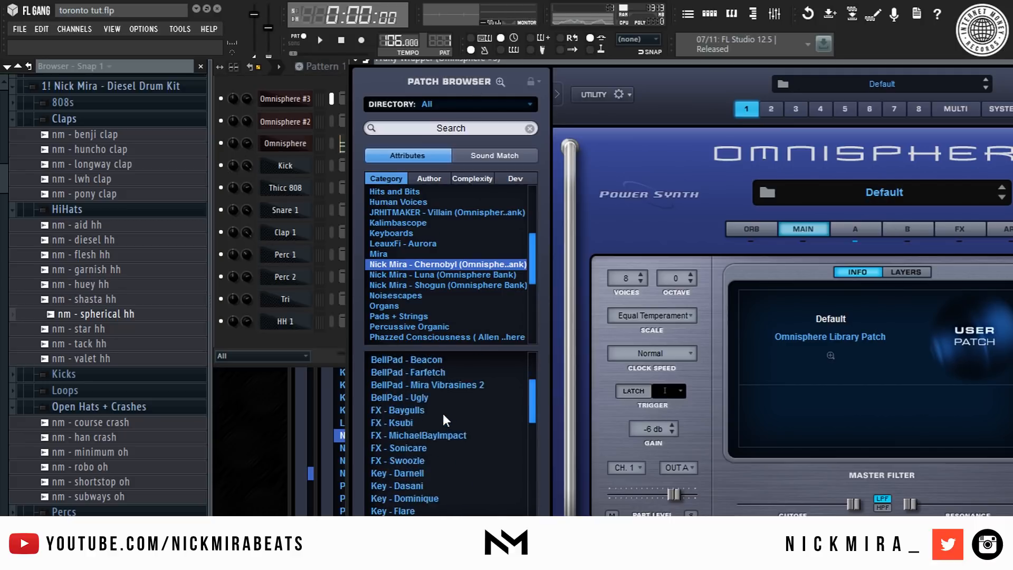
{"action": "scroll", "coordinate": [443, 419], "scroll_direction": "down", "scroll_amount": 5}
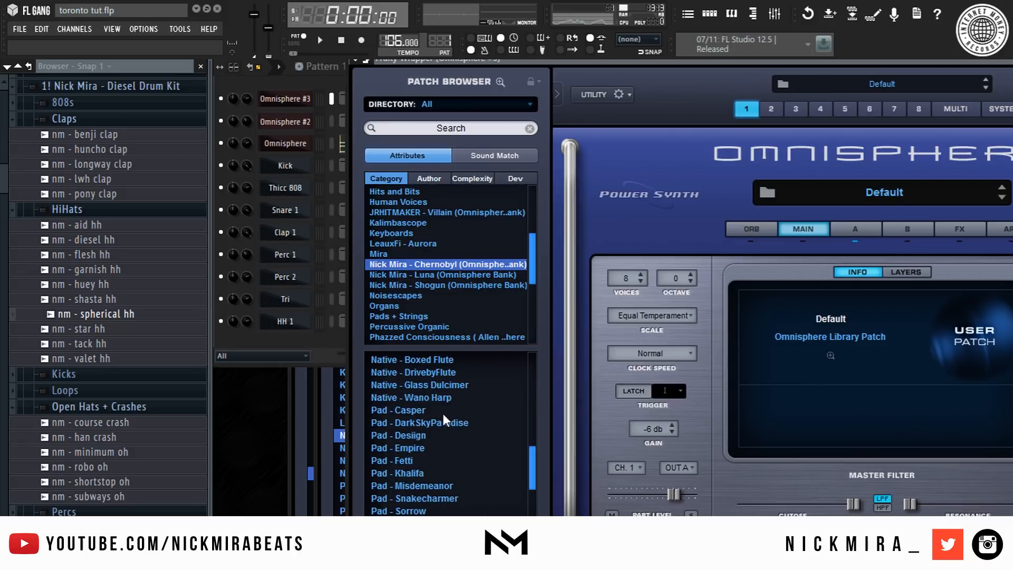
{"action": "left_click", "coordinate": [404, 410]}
{"action": "left_click", "coordinate": [273, 336]}
{"action": "key", "text": "space"}
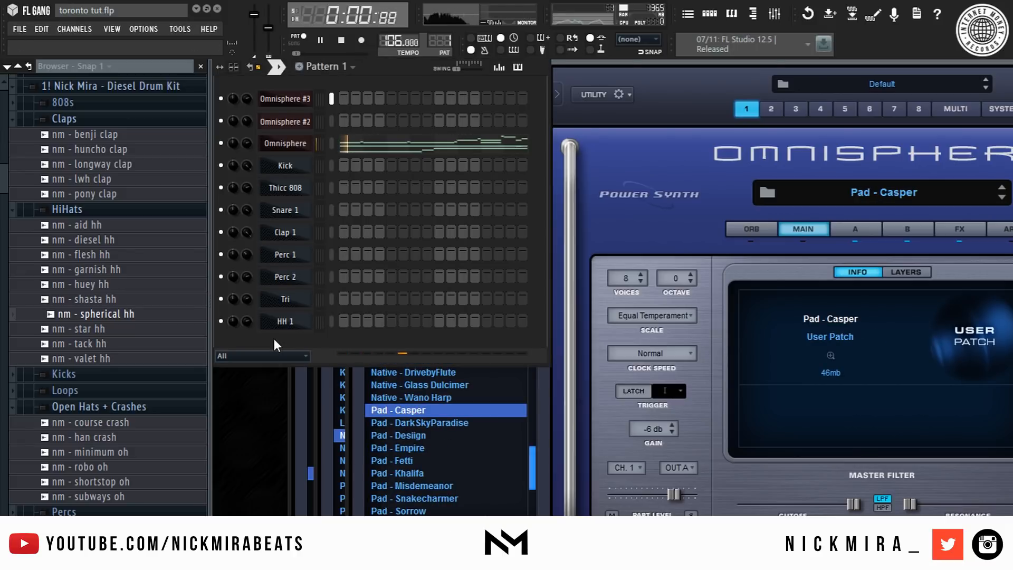
{"action": "key", "text": "space"}
- Copy the original Omnisphere channel's notes and paste them into Omnisphere #3
{"action": "right_click", "coordinate": [269, 144]}
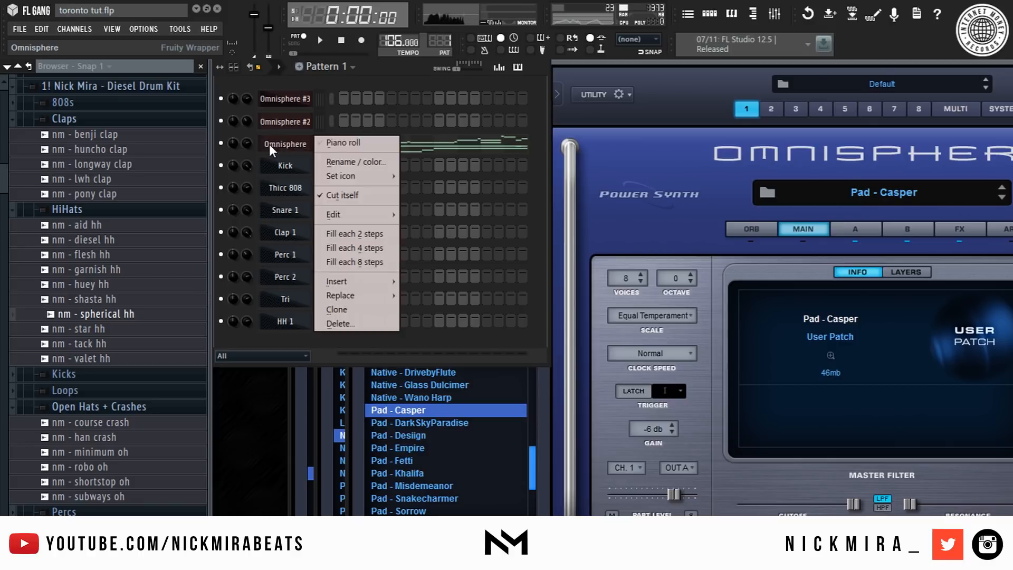
{"action": "key", "text": "e"}
{"action": "key", "text": "c"}
{"action": "right_click", "coordinate": [287, 104]}
{"action": "key", "text": "e"}
{"action": "key", "text": "p"}
- Solo the Omnisphere #3 channel and play the pattern
{"action": "right_click", "coordinate": [220, 96]}
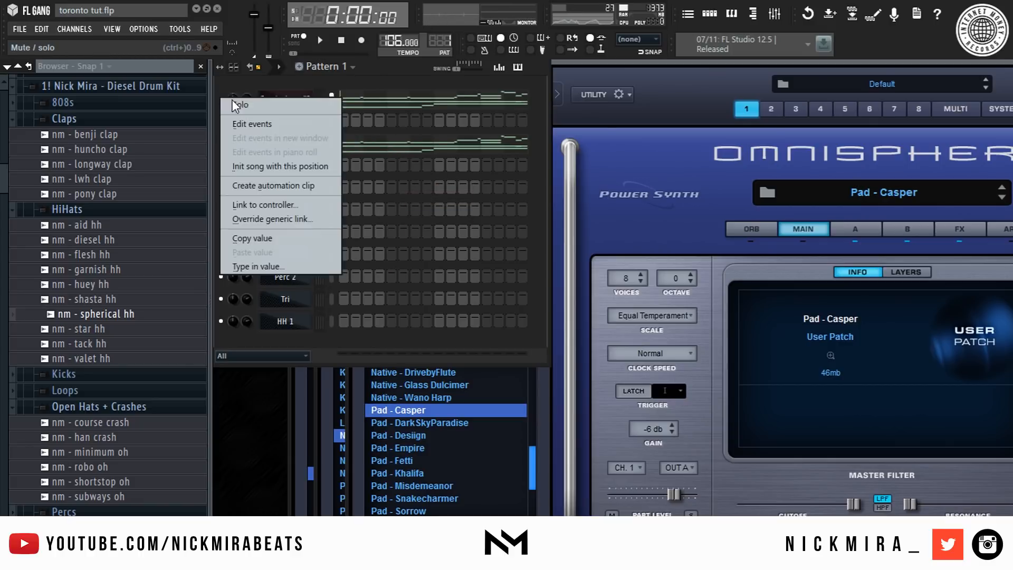
{"action": "left_click", "coordinate": [233, 104]}
{"action": "key", "text": "space"}
- Reorder the channels so Omnisphere comes first, followed by Omnisphere #3 and Omnisphere #2
{"action": "key", "text": "alt+Down"}
{"action": "key", "text": "alt+Down"}
{"action": "right_click", "coordinate": [335, 125]}
{"action": "key", "text": "alt+Up"}
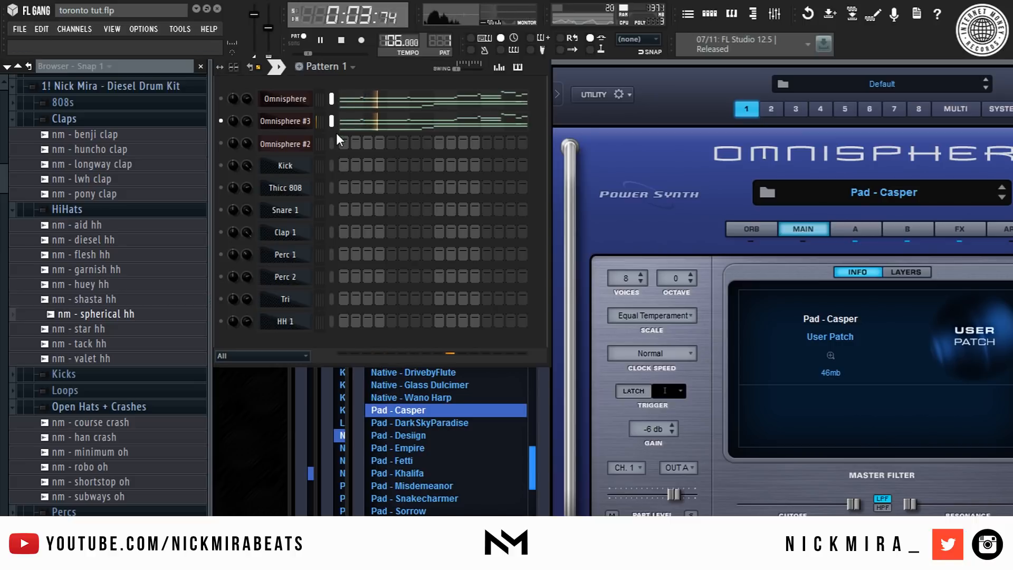
- Open the mixer, route the three Omnisphere channels to consecutive inserts, and select the Omnisphere #3 insert
{"action": "right_click", "coordinate": [332, 143]}
{"action": "left_click", "coordinate": [774, 14]}
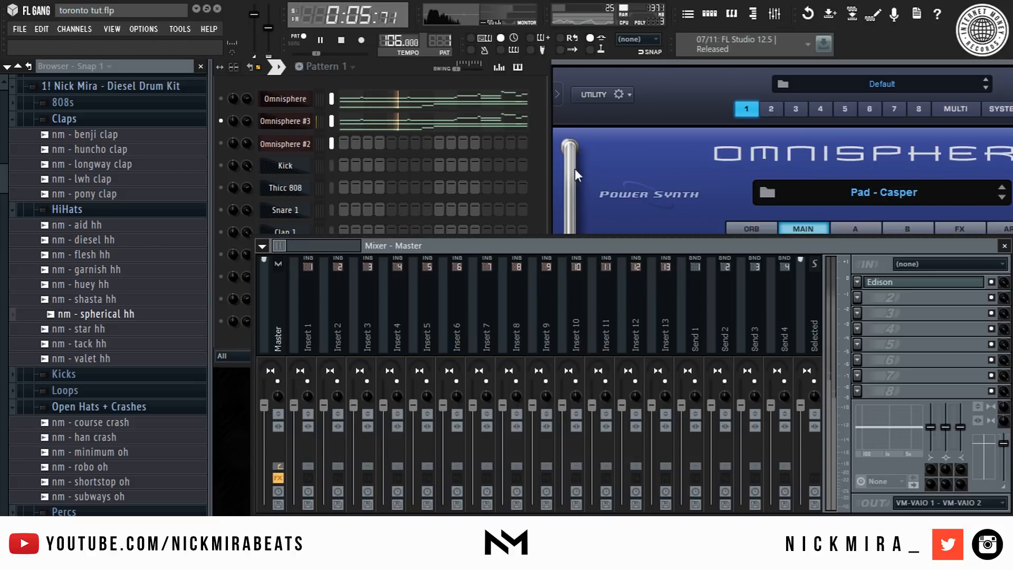
{"action": "right_click", "coordinate": [308, 324]}
{"action": "mouse_move", "coordinate": [448, 310]}
{"action": "left_click", "coordinate": [520, 322]}
{"action": "left_click", "coordinate": [334, 374]}
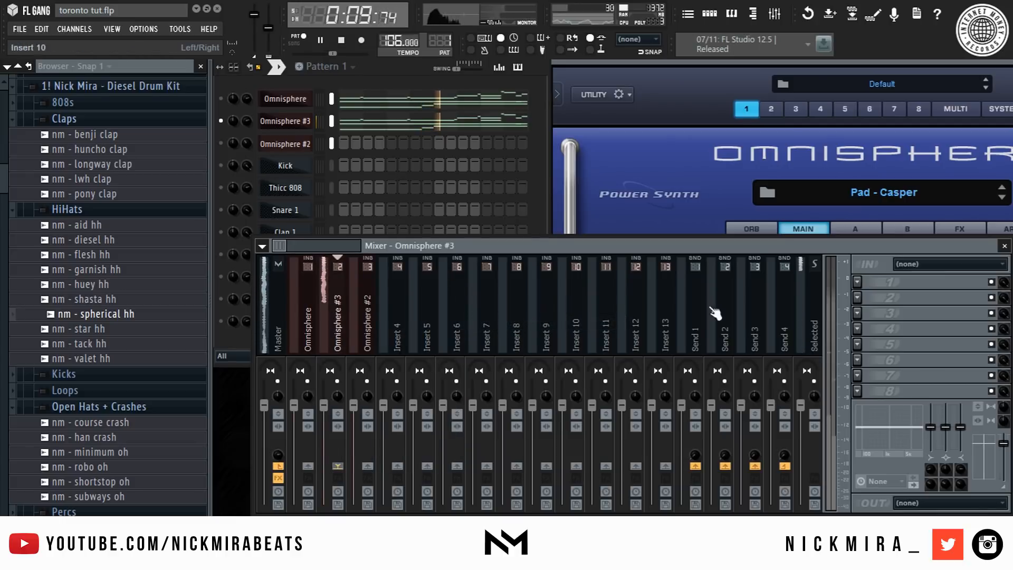
- Add Fruity Parametric EQ 2 to the first effect slot of the Omnisphere #3 insert
{"action": "left_click", "coordinate": [867, 285]}
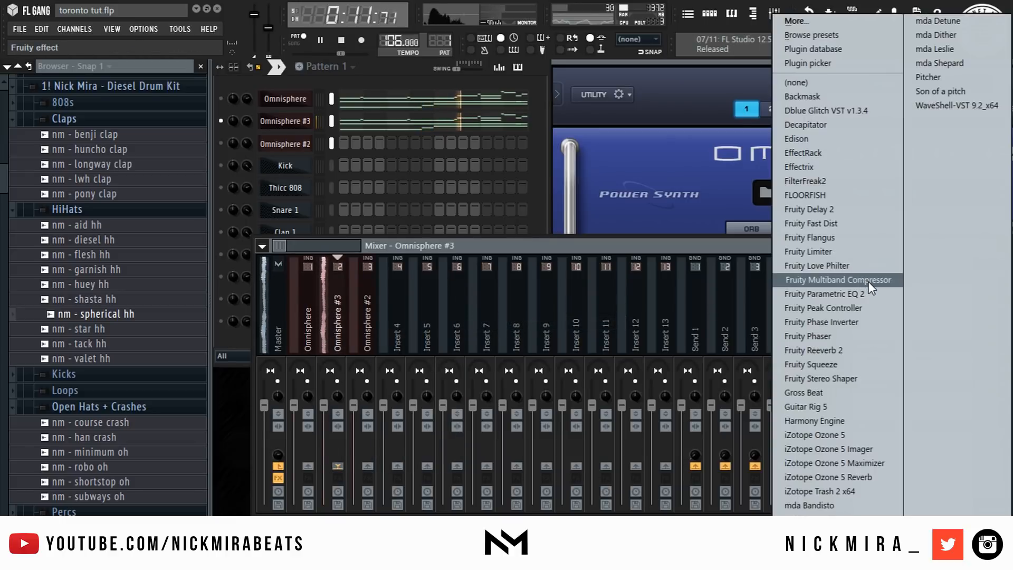
{"action": "left_click", "coordinate": [866, 289]}
{"action": "left_click_drag", "start_coordinate": [297, 282], "coordinate": [323, 323]}
{"action": "left_click_drag", "start_coordinate": [330, 283], "coordinate": [326, 340]}
{"action": "left_click_drag", "start_coordinate": [495, 282], "coordinate": [456, 322]}
{"action": "key", "text": "Escape"}
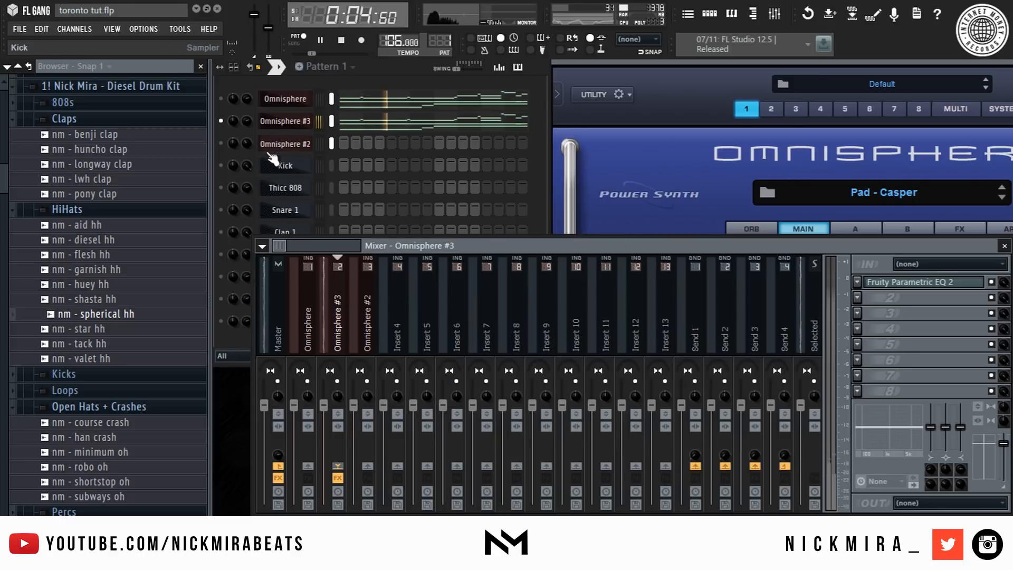
- Unsolo the channel, play the pattern, and open Omnisphere #2's piano roll
{"action": "left_click", "coordinate": [222, 98]}
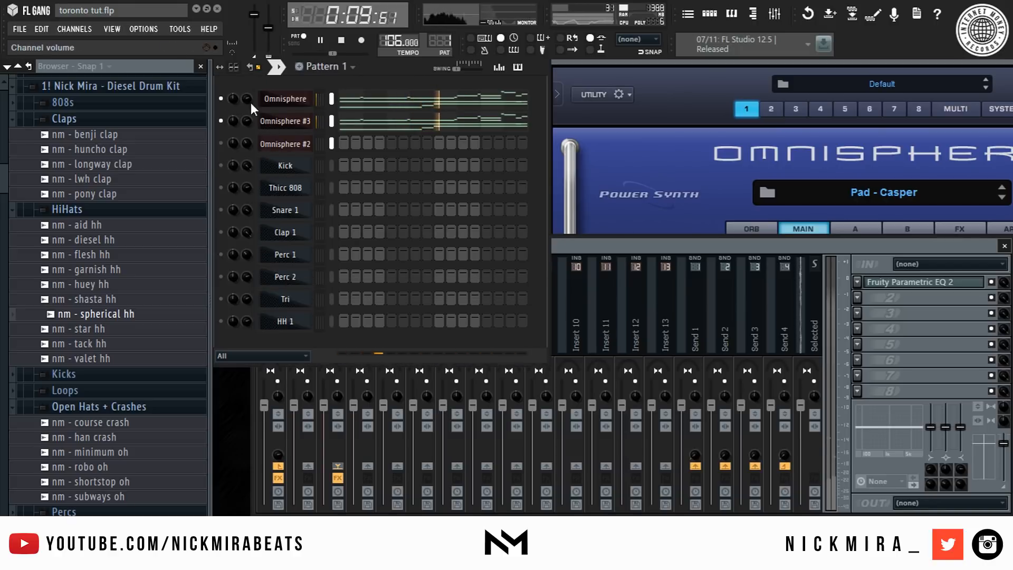
{"action": "key", "text": "space"}
{"action": "right_click", "coordinate": [311, 143]}
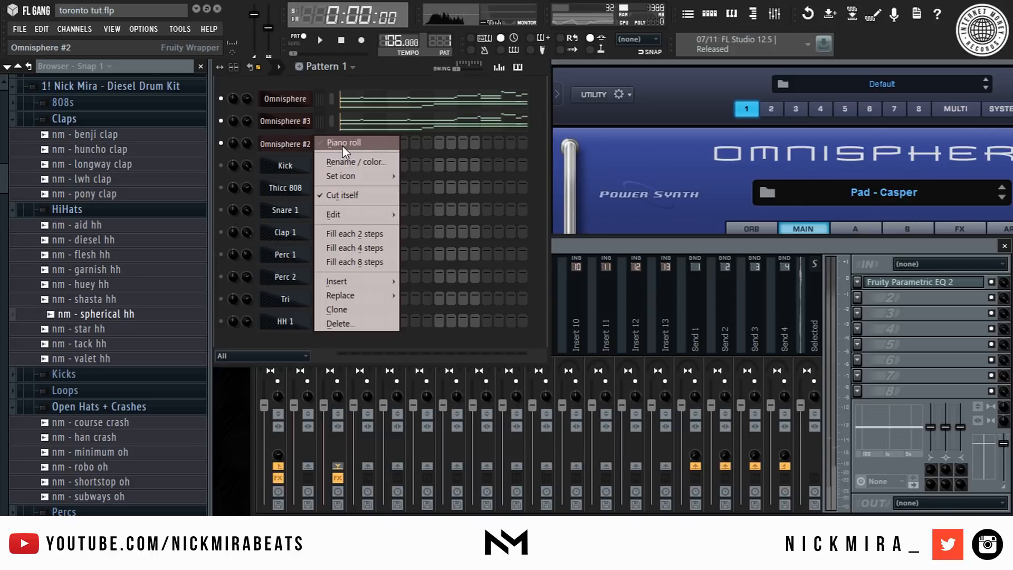
{"action": "left_click", "coordinate": [342, 146]}
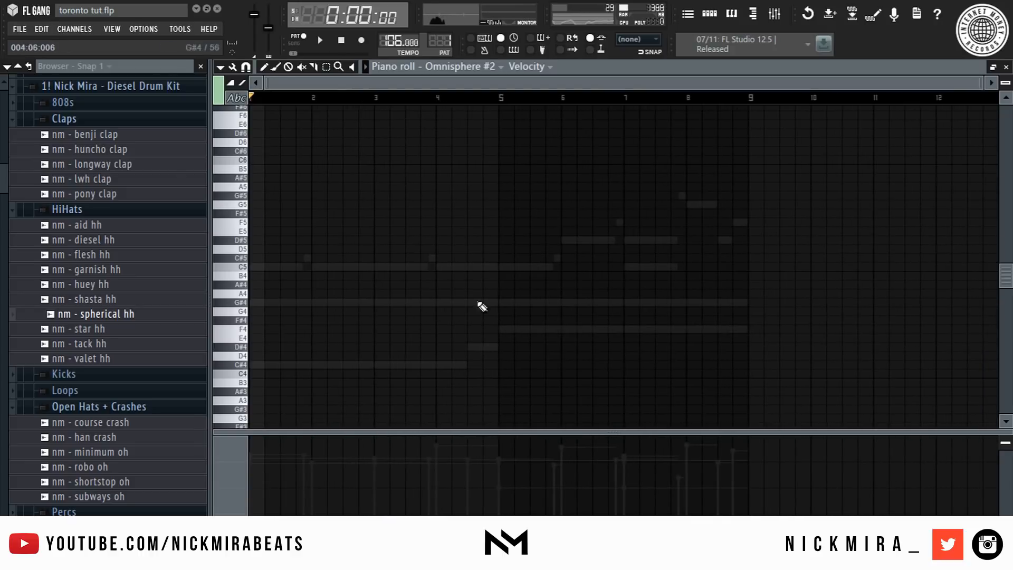
- Draw G, D# and F melody notes across bars 1 to 3 and transpose them up one octave
{"action": "left_click", "coordinate": [659, 205]}
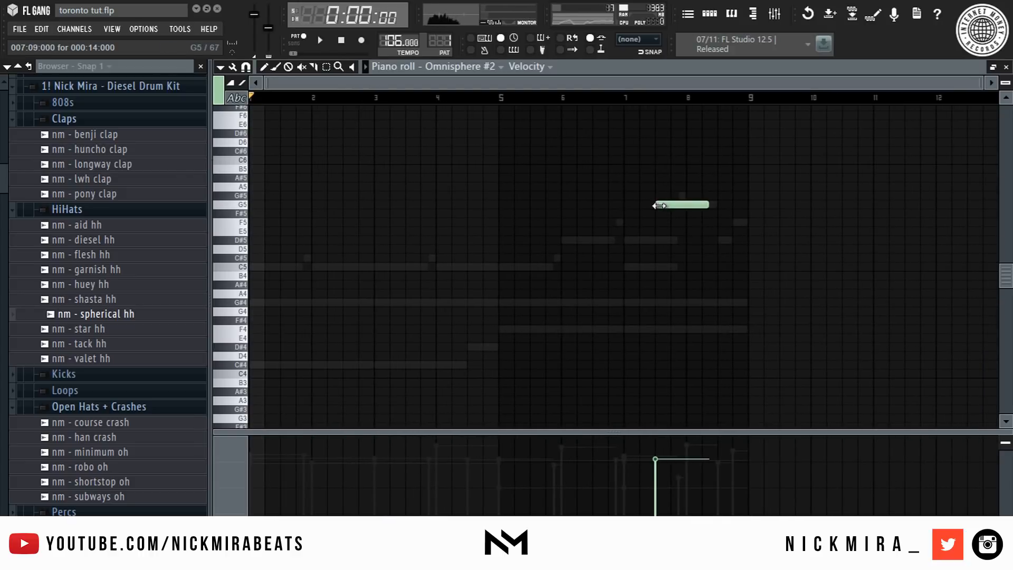
{"action": "left_click_drag", "start_coordinate": [698, 204], "coordinate": [310, 199]}
{"action": "right_click", "coordinate": [290, 204]}
{"action": "left_click", "coordinate": [290, 206]}
{"action": "key", "text": "space"}
{"action": "left_click", "coordinate": [297, 240]}
{"action": "left_click", "coordinate": [352, 223]}
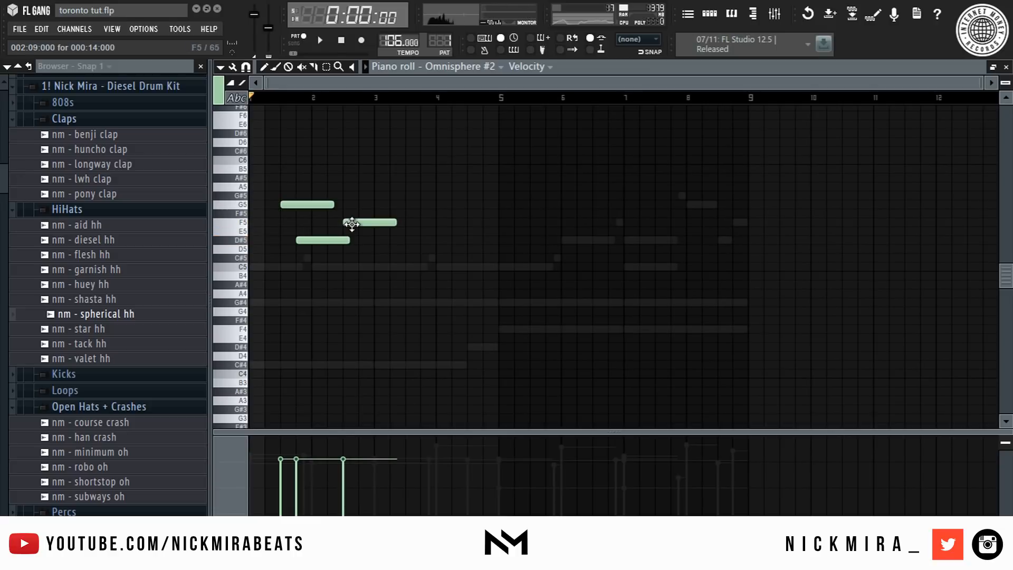
{"action": "key", "text": "ctrl+Up"}
{"action": "key", "text": "space"}
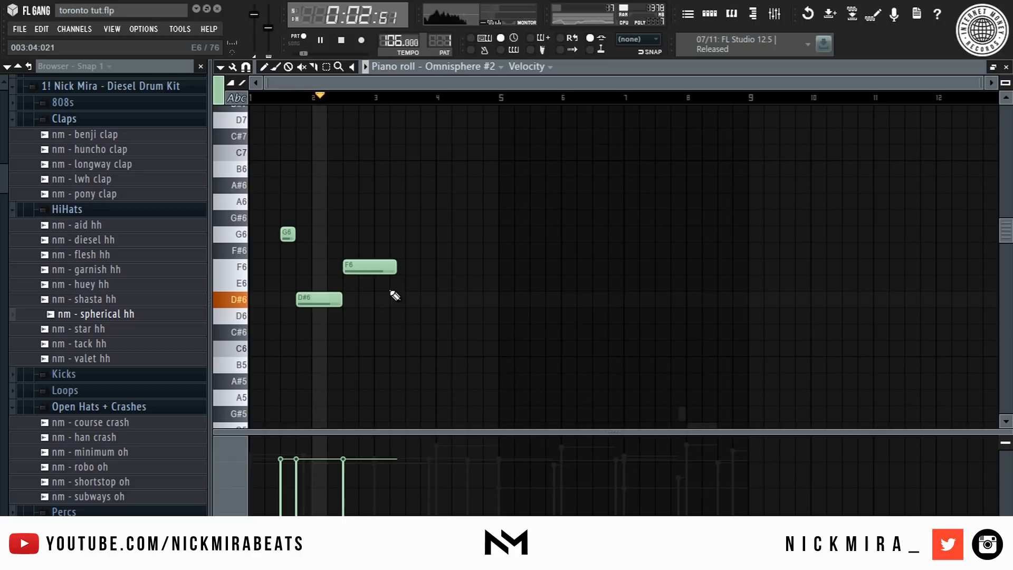
- Add C6 and D6 notes between bars 3 and 5 and shorten all the melody notes
{"action": "left_click", "coordinate": [417, 348]}
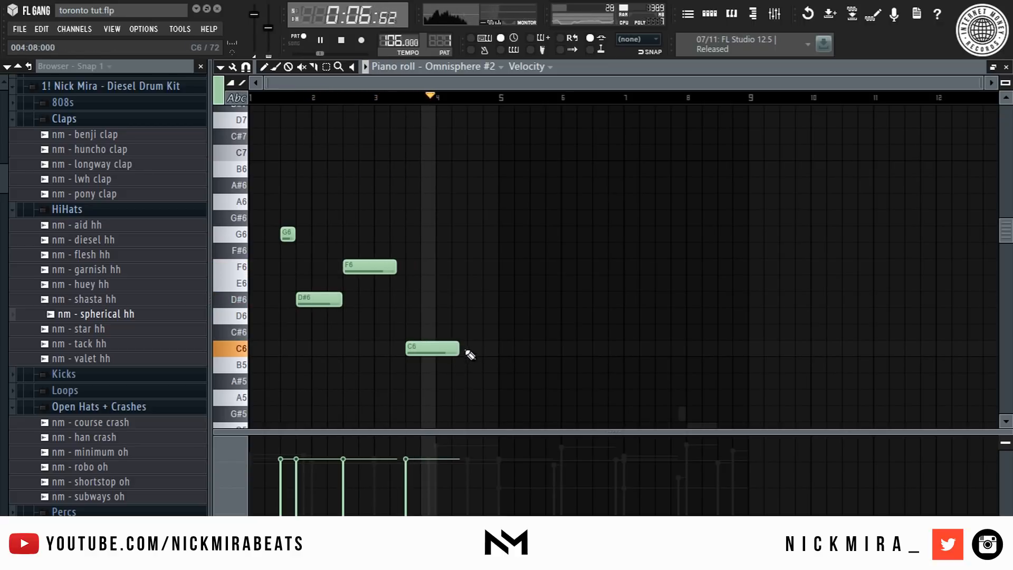
{"action": "left_click", "coordinate": [474, 316]}
{"action": "key", "text": "shift+d"}
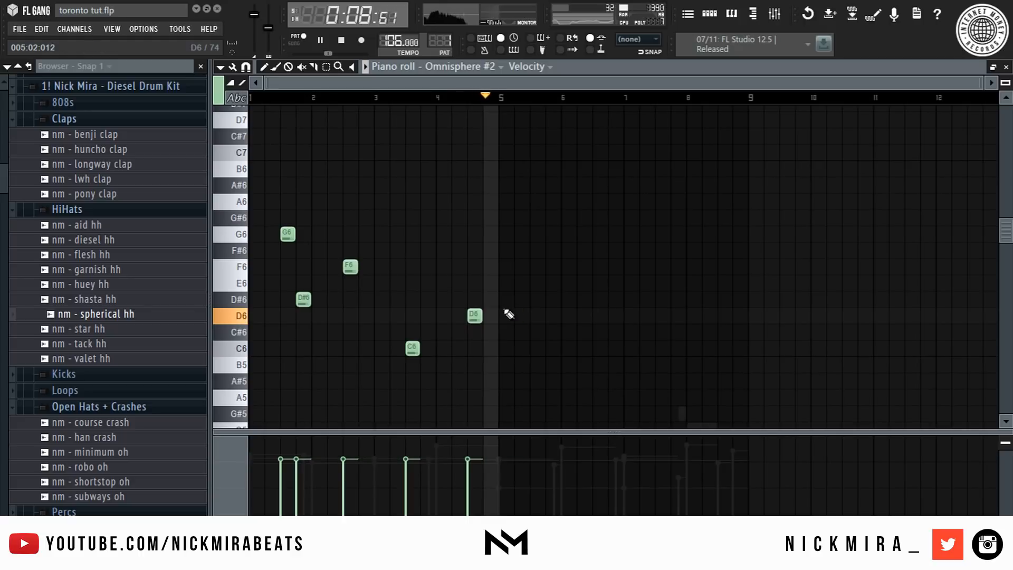
- Replace the D6 melody note with a longer D#6 note around bar 4
{"action": "key", "text": "space"}
{"action": "right_click", "coordinate": [473, 316]}
{"action": "left_click", "coordinate": [474, 299]}
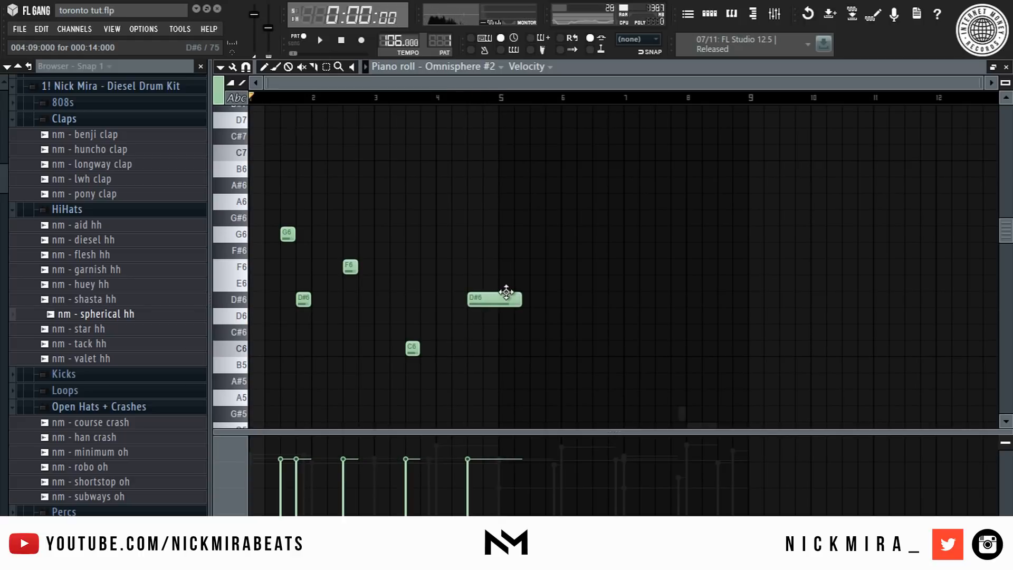
- Duplicate the melody phrase so it repeats from bar 5
{"action": "left_click", "coordinate": [500, 281]}
{"action": "key", "text": "ctrl+l"}
{"action": "key", "text": "space"}
{"action": "right_click", "coordinate": [519, 284]}
{"action": "key", "text": "ctrl+b"}
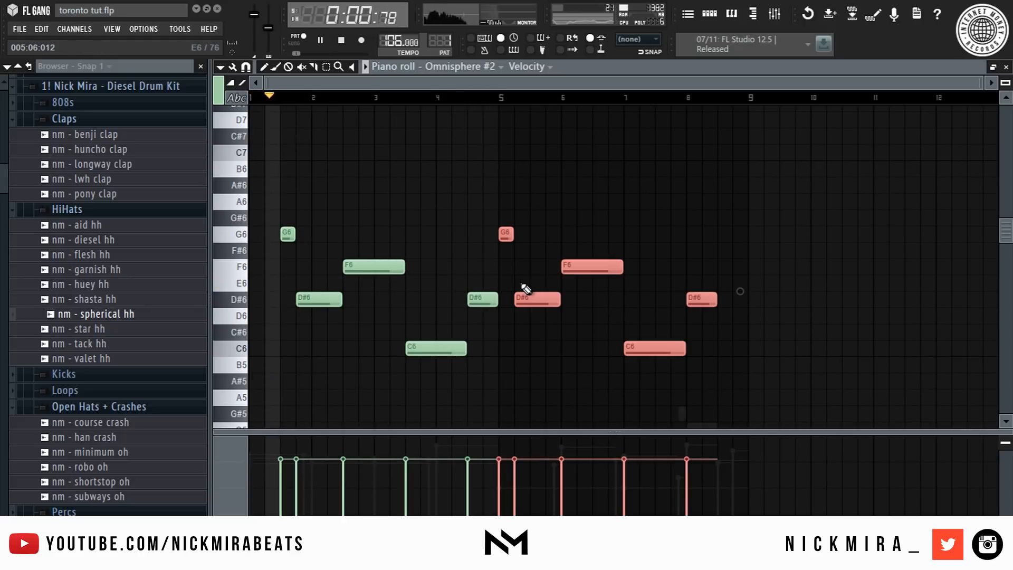
- Nudge the copied notes two steps later and transpose the whole melody up one octave
{"action": "key", "text": "space"}
{"action": "key", "text": "shift+Right"}
{"action": "key", "text": "shift+Right"}
{"action": "key", "text": "ctrl+a"}
{"action": "key", "text": "ctrl+Up"}
{"action": "key", "text": "ctrl+d"}
{"action": "key", "text": "F7"}
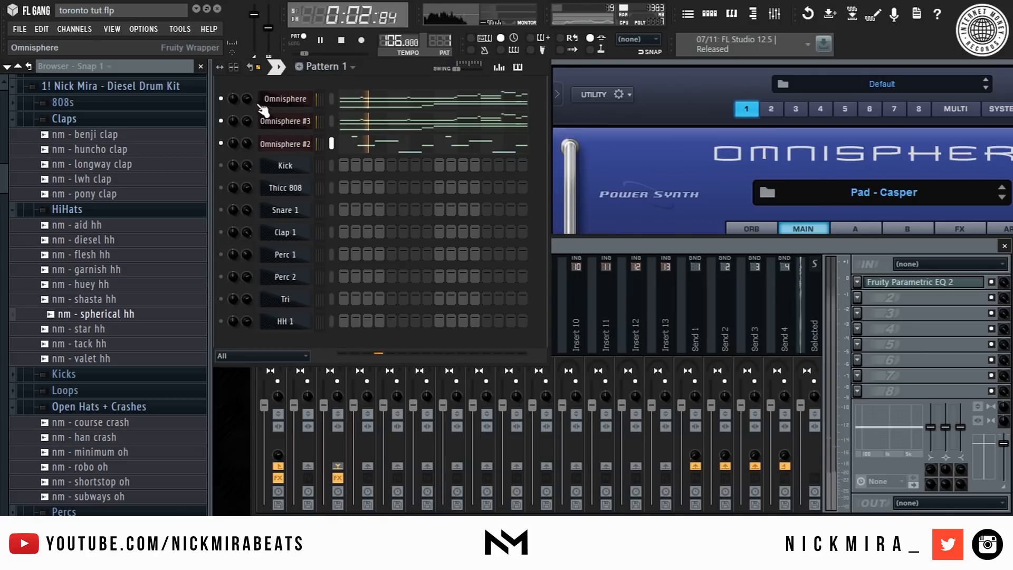
- Lower Omnisphere #2's channel volume and place Pattern 1 at the start of the playlist's first track
{"action": "left_click_drag", "start_coordinate": [248, 143], "coordinate": [248, 165]}
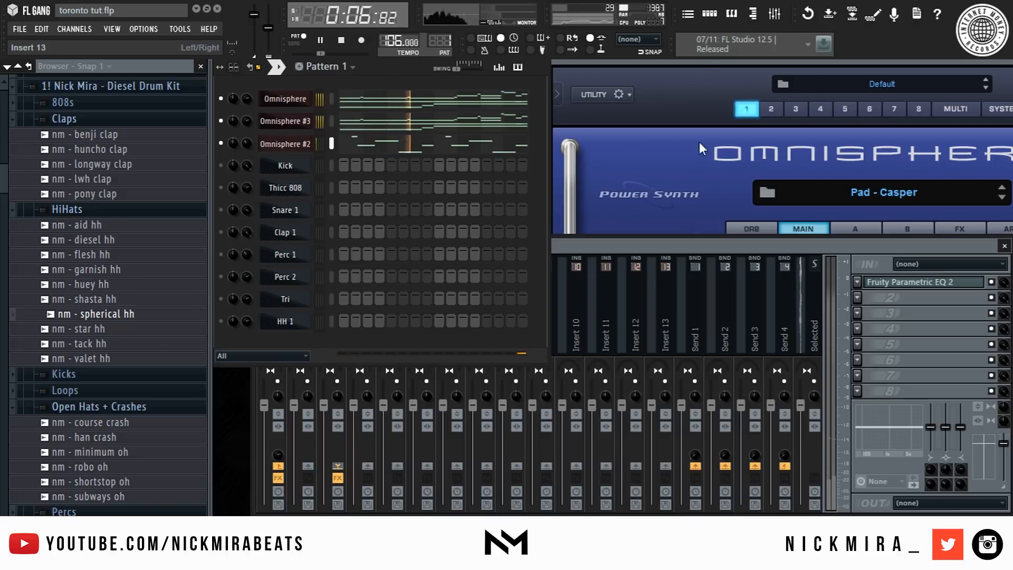
{"action": "key", "text": "F5"}
{"action": "left_click_drag", "start_coordinate": [553, 258], "coordinate": [297, 113]}
{"action": "scroll", "coordinate": [422, 97], "scroll_direction": "down", "scroll_amount": 3}
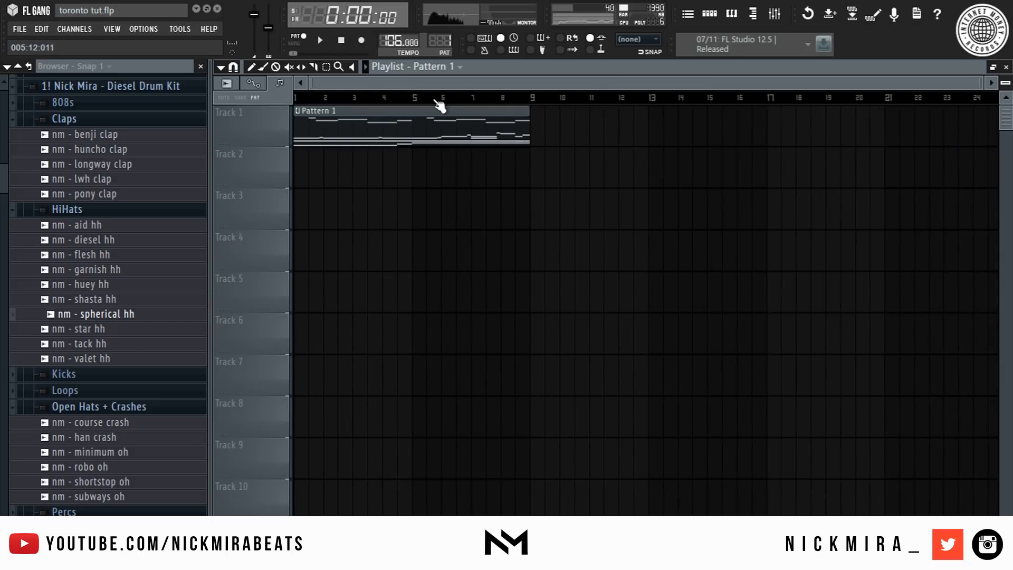
{"action": "left_click_drag", "start_coordinate": [489, 101], "coordinate": [294, 102]}
{"action": "key", "text": "F5"}
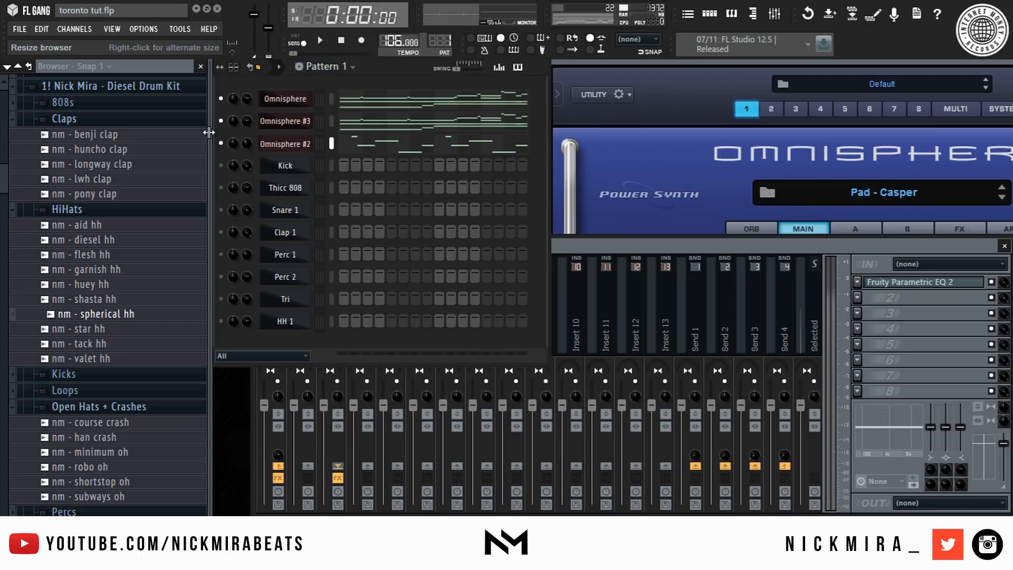
- Arm the Omnisphere #2 mixer insert for disk recording and render it to an audio clip
{"action": "left_click", "coordinate": [686, 241]}
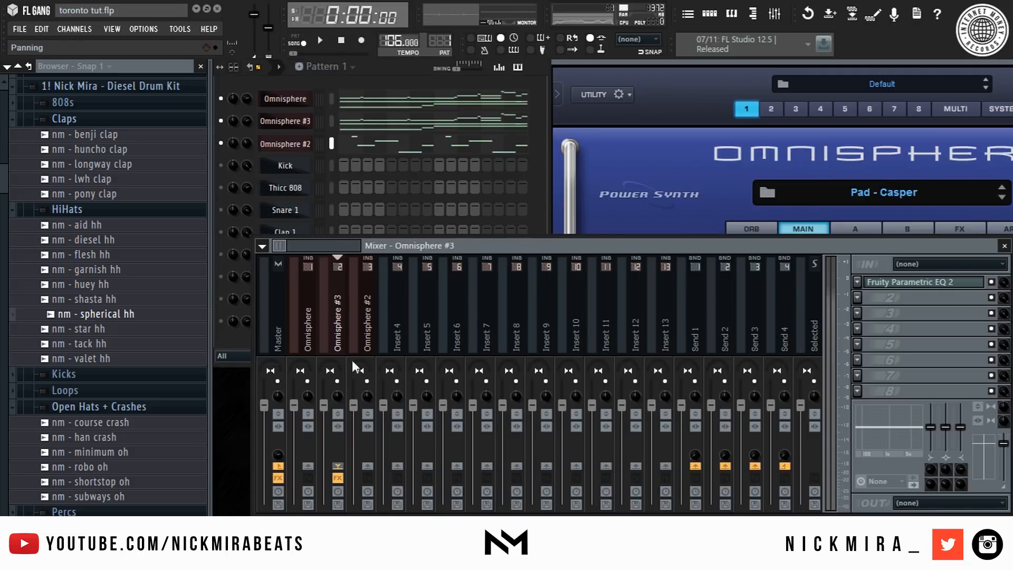
{"action": "left_click", "coordinate": [357, 285]}
{"action": "key", "text": "space"}
{"action": "key", "text": "space"}
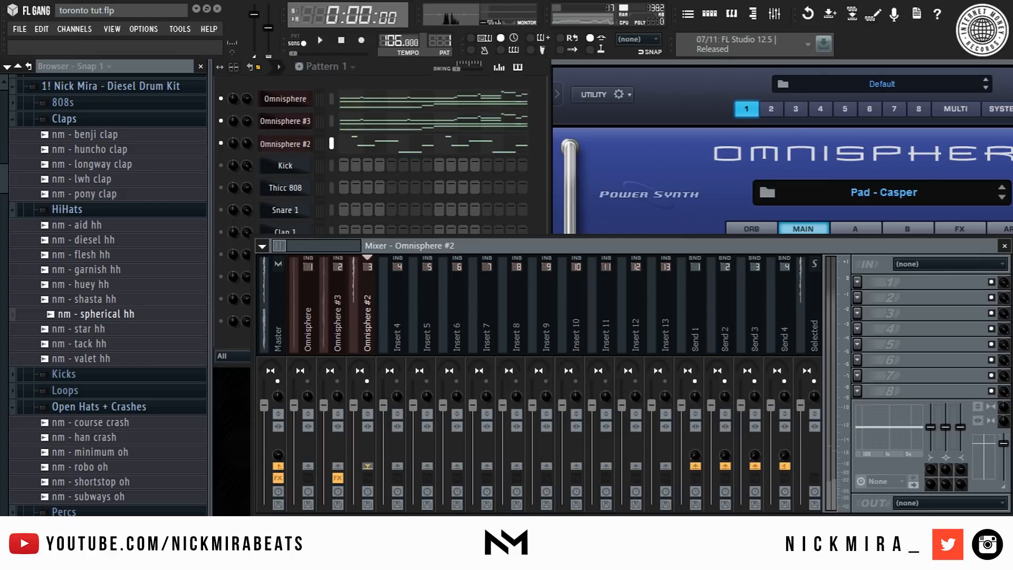
{"action": "left_click", "coordinate": [370, 503]}
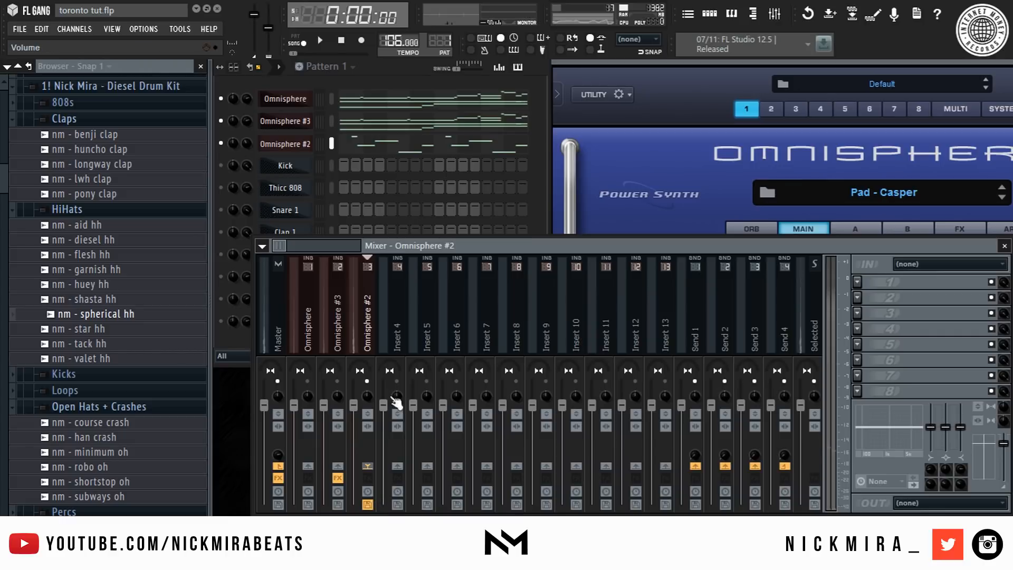
{"action": "key", "text": "ctrl+alt+r"}
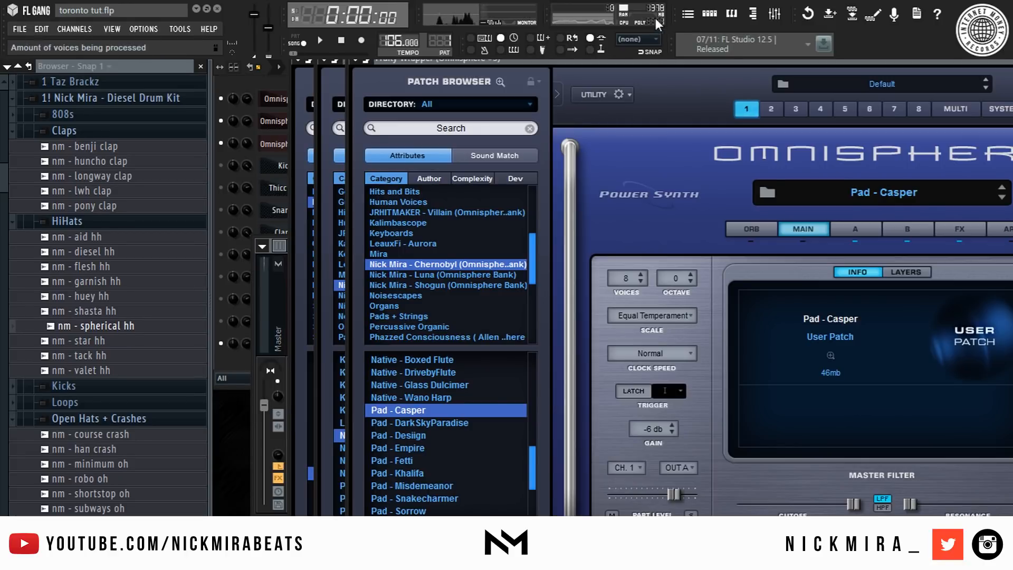
{"action": "left_click", "coordinate": [688, 13]}
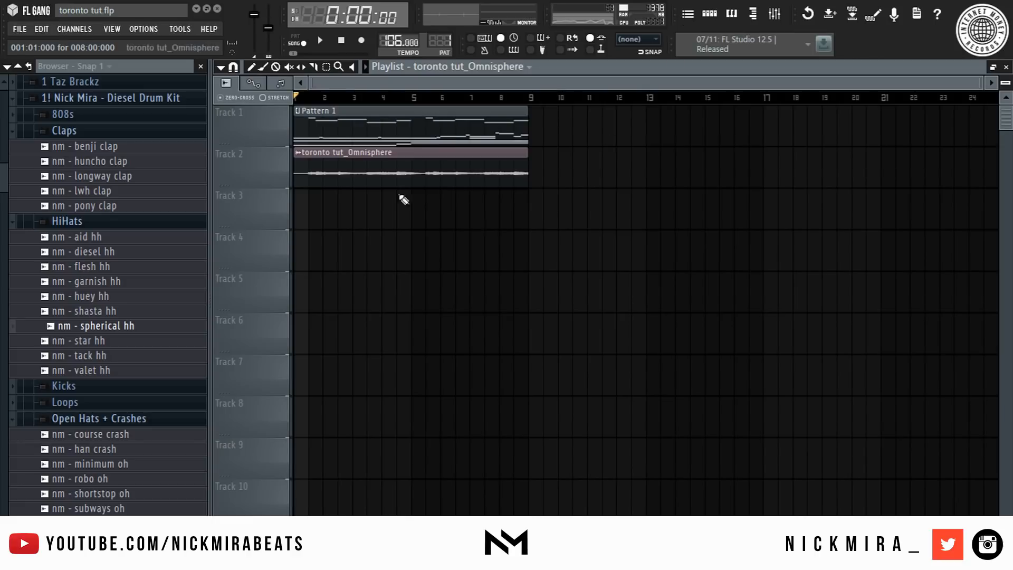
- Replace the Omnisphere #2 channel with a Sampler
{"action": "key", "text": "F5"}
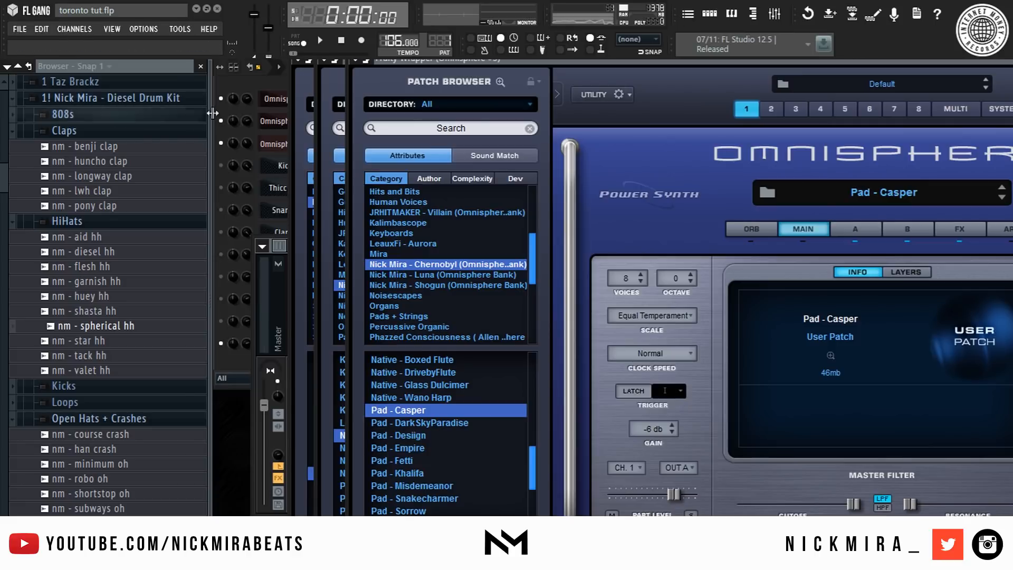
{"action": "left_click", "coordinate": [243, 86]}
{"action": "right_click", "coordinate": [303, 143]}
{"action": "mouse_move", "coordinate": [370, 294]}
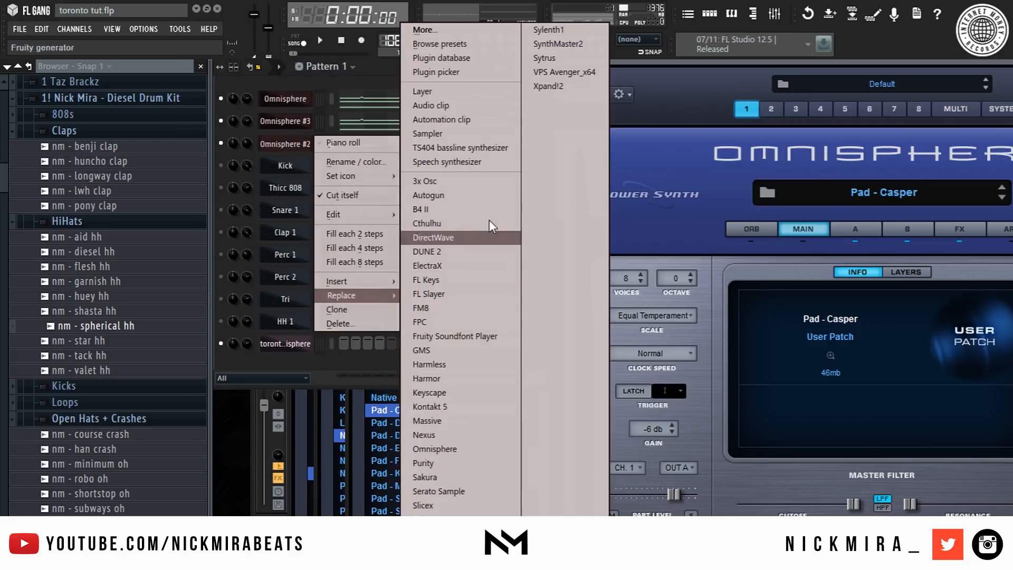
{"action": "left_click", "coordinate": [462, 135]}
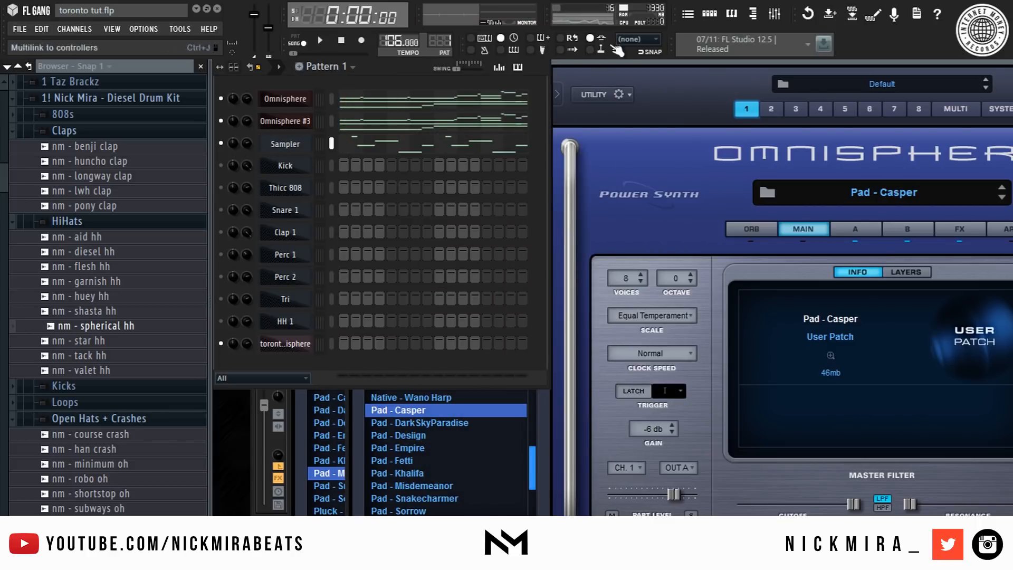
{"action": "left_click", "coordinate": [253, 429]}
{"action": "left_click", "coordinate": [371, 301]}
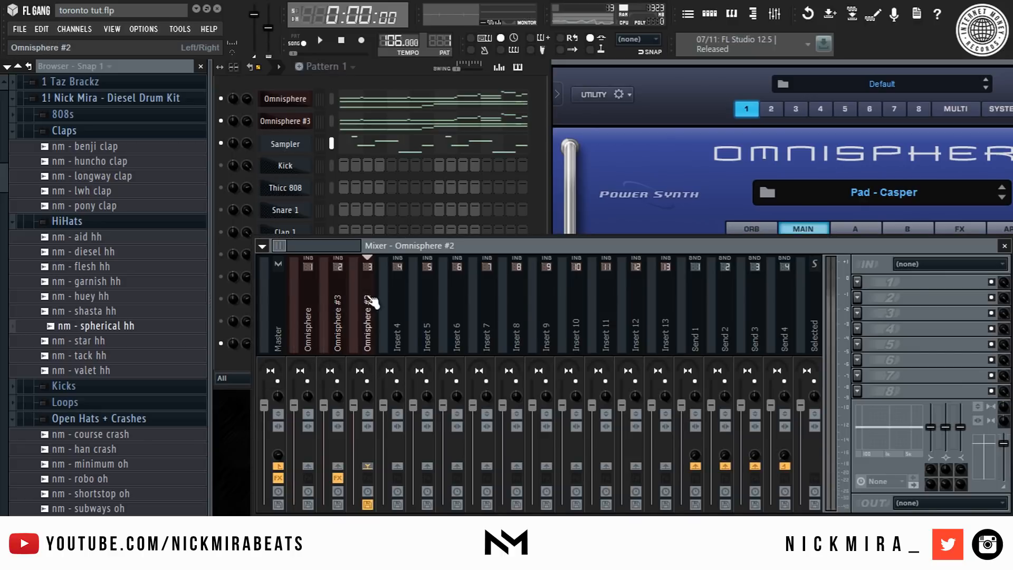
- Inspect the rendered audio clip channel and the Omnisphere #2 mixer insert while playing the pattern
{"action": "key", "text": "space"}
{"action": "left_click", "coordinate": [236, 363]}
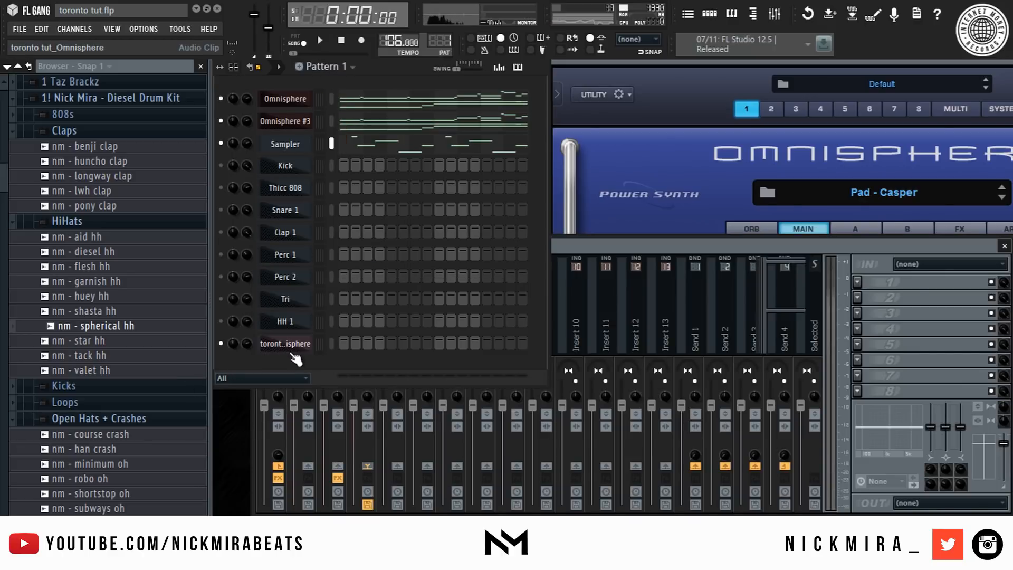
{"action": "left_click", "coordinate": [291, 350]}
{"action": "left_click", "coordinate": [610, 244]}
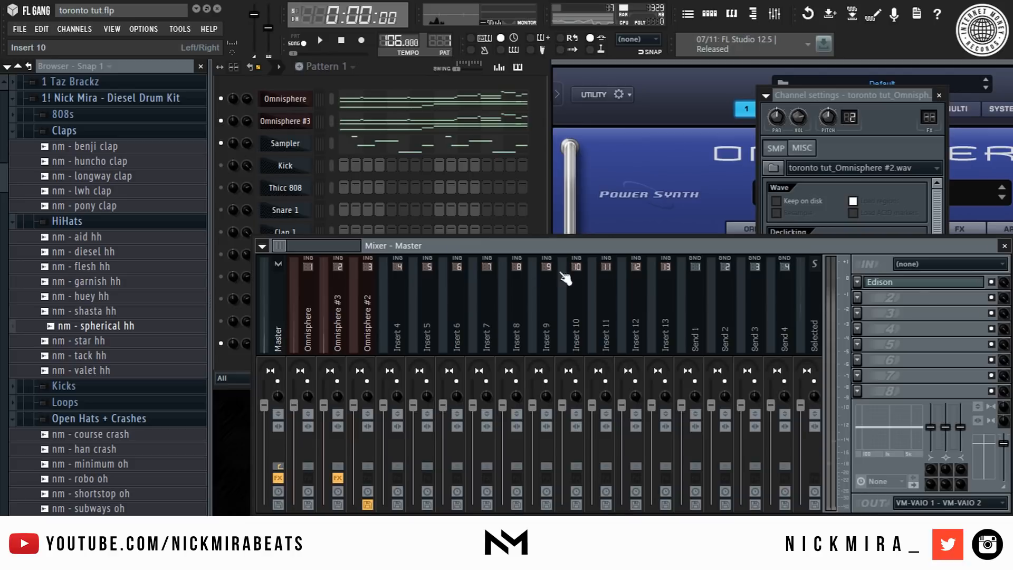
{"action": "right_click", "coordinate": [358, 323]}
{"action": "left_click", "coordinate": [538, 307]}
{"action": "key", "text": "space"}
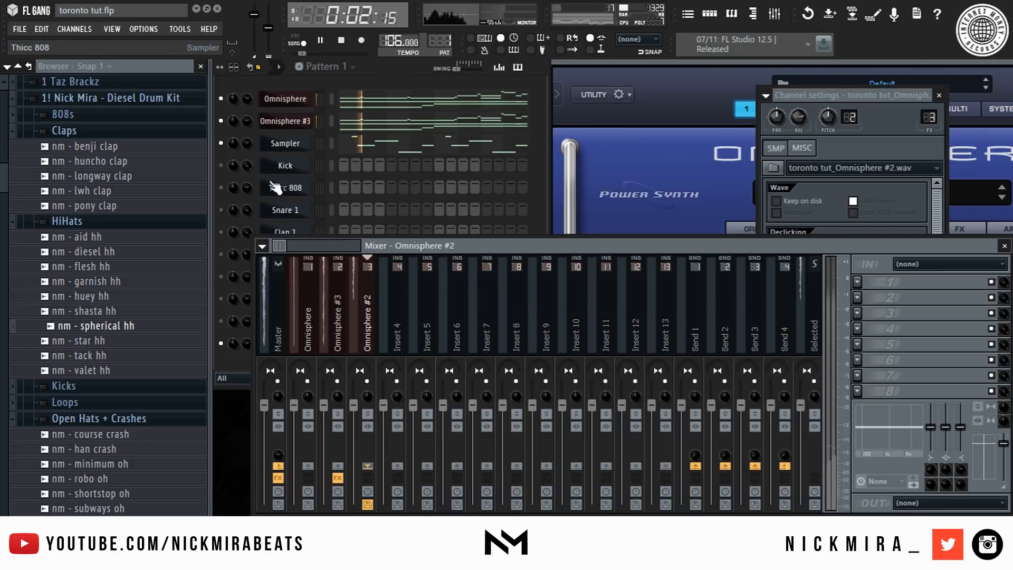
- Unmute the Kick, Thicc 808, Snare 1, Clap 1, Perc 1, Perc 2 and HH 1 channels
{"action": "left_click", "coordinate": [221, 166]}
{"action": "left_click", "coordinate": [222, 188]}
{"action": "left_click", "coordinate": [221, 210]}
{"action": "left_click", "coordinate": [221, 232]}
{"action": "left_click", "coordinate": [220, 254]}
{"action": "left_click", "coordinate": [220, 277]}
{"action": "left_click", "coordinate": [221, 321]}
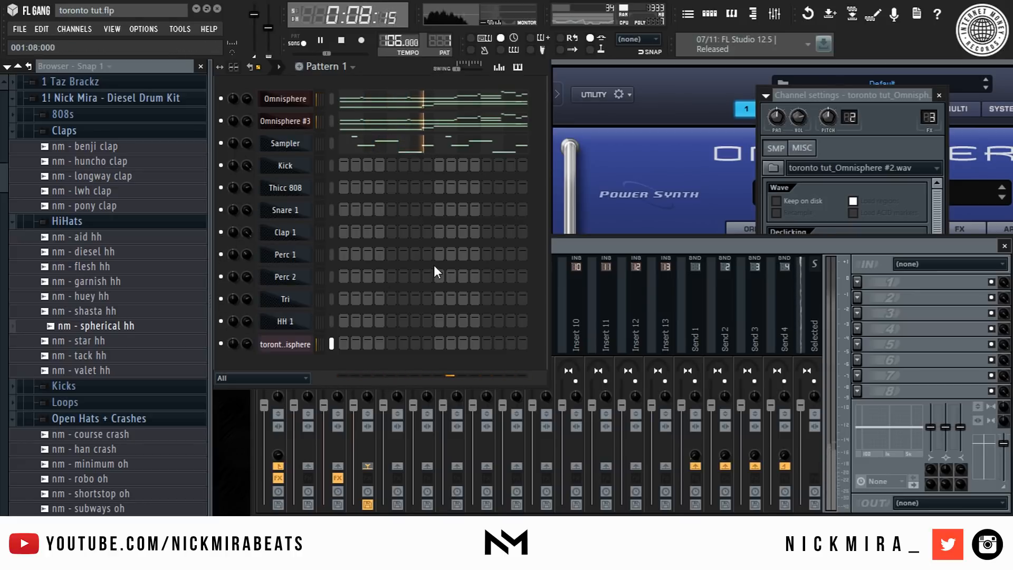
{"action": "key", "text": "space"}
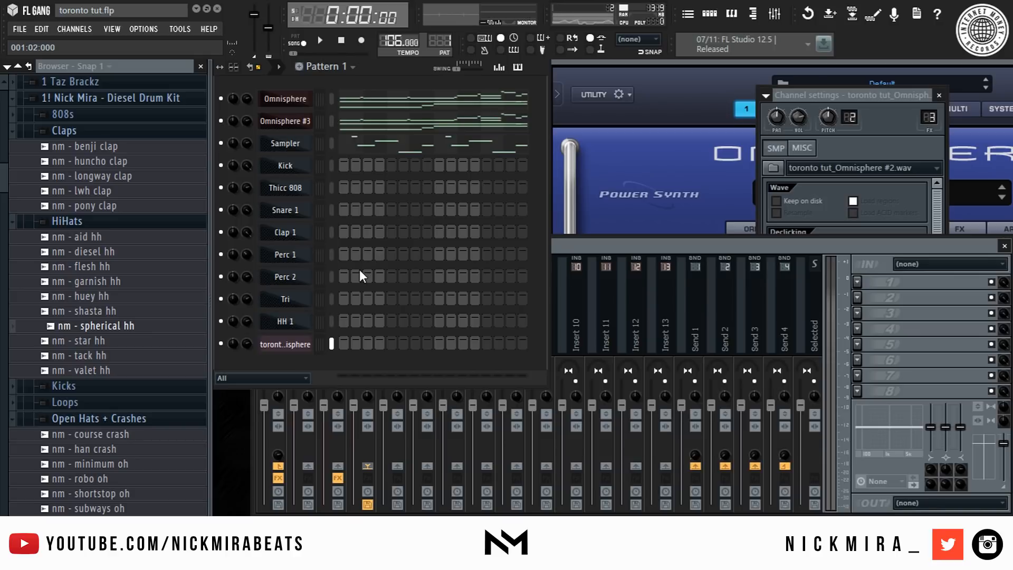
- Open Snare 1's channel settings and place a snare hit on step 9 of the pattern
{"action": "left_click", "coordinate": [298, 259]}
{"action": "left_click", "coordinate": [295, 259]}
{"action": "left_click", "coordinate": [290, 259]}
{"action": "left_click", "coordinate": [315, 253]}
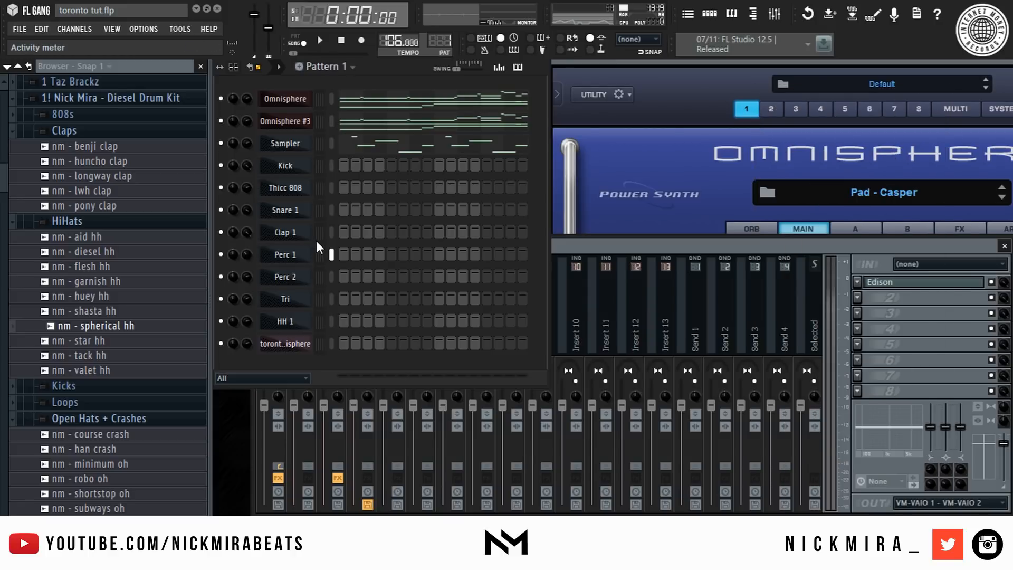
{"action": "left_click", "coordinate": [295, 208]}
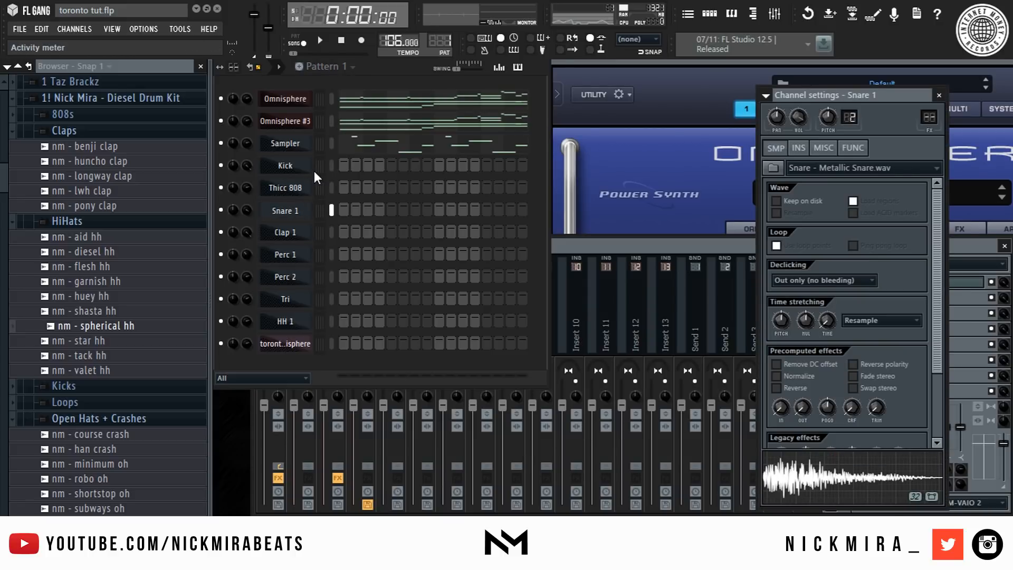
{"action": "left_click", "coordinate": [437, 212]}
{"action": "key", "text": "space"}
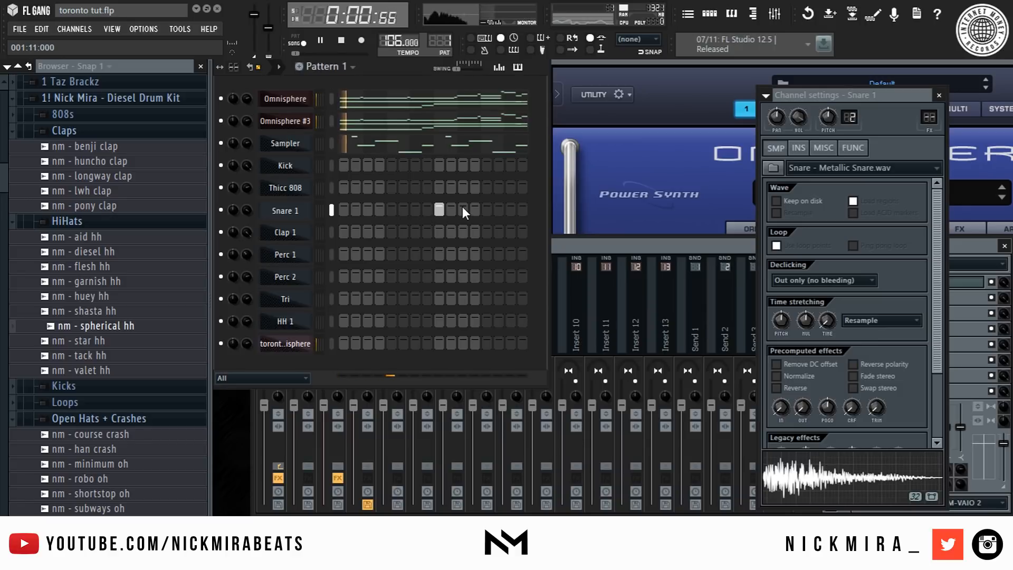
- Add Clap 1 and Tri hits on step 9 and a Perc 2 hit on step 8
{"action": "left_click", "coordinate": [439, 232]}
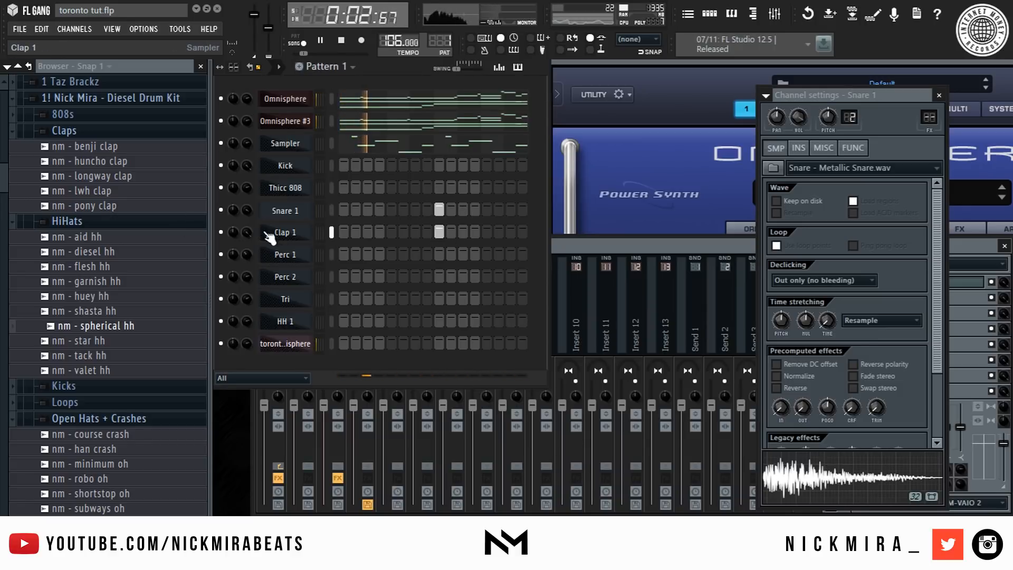
{"action": "left_click", "coordinate": [414, 255]}
{"action": "left_click", "coordinate": [414, 255]}
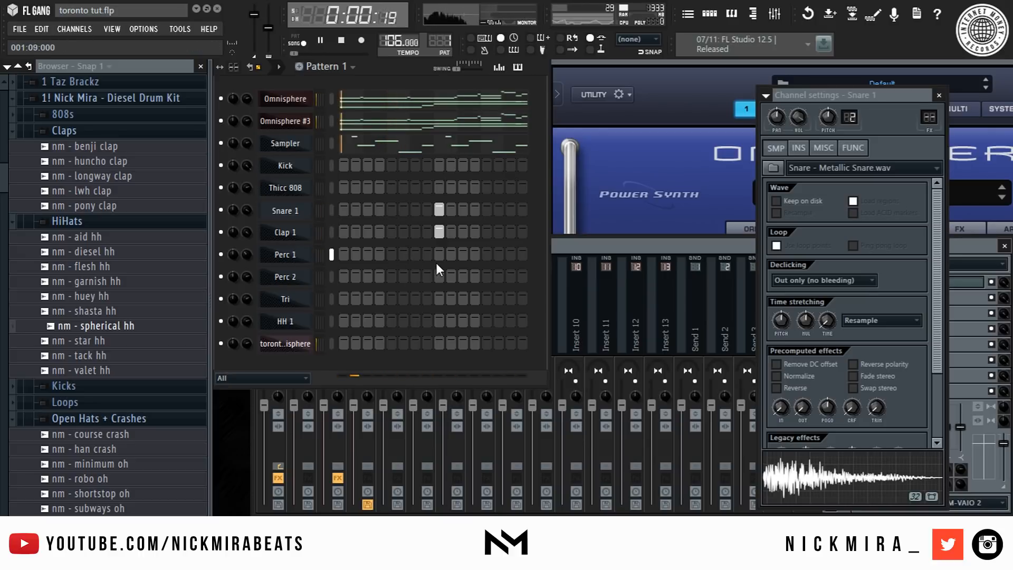
{"action": "left_click", "coordinate": [438, 300]}
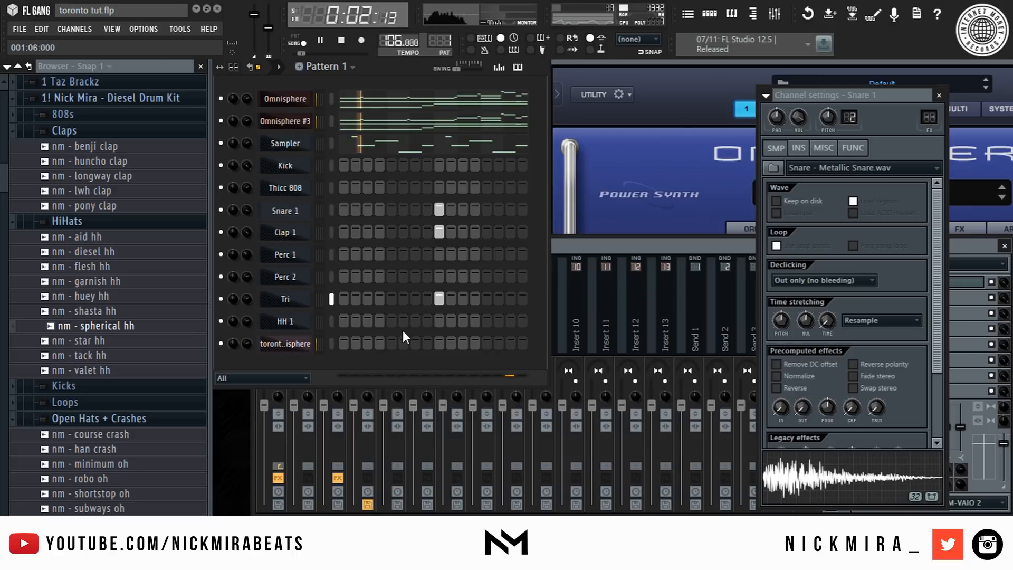
{"action": "left_click", "coordinate": [427, 277]}
- Open Perc 2 in the piano roll and add two G#4 notes in the first bar
{"action": "right_click", "coordinate": [310, 276]}
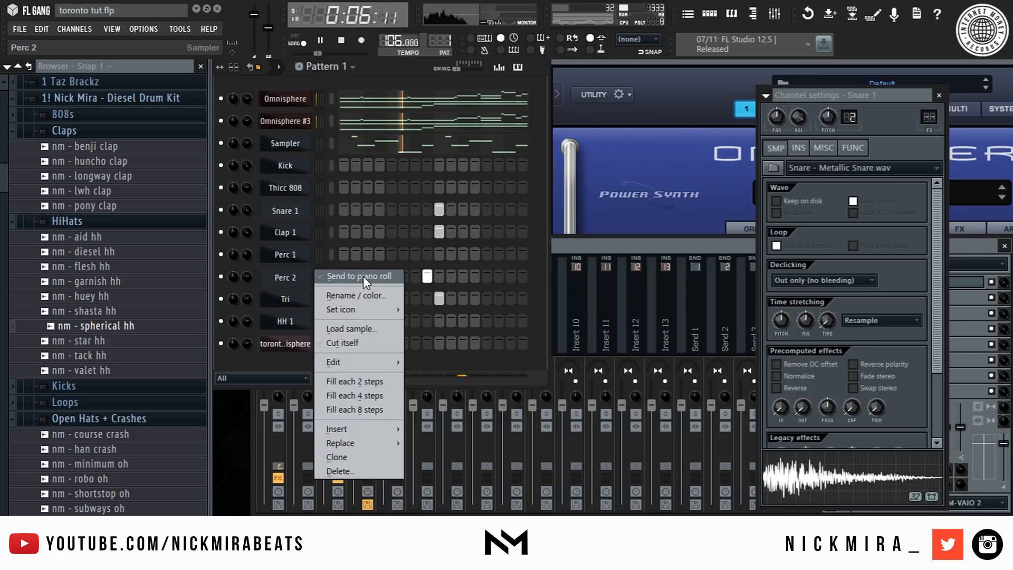
{"action": "left_click", "coordinate": [363, 277]}
{"action": "key", "text": "space"}
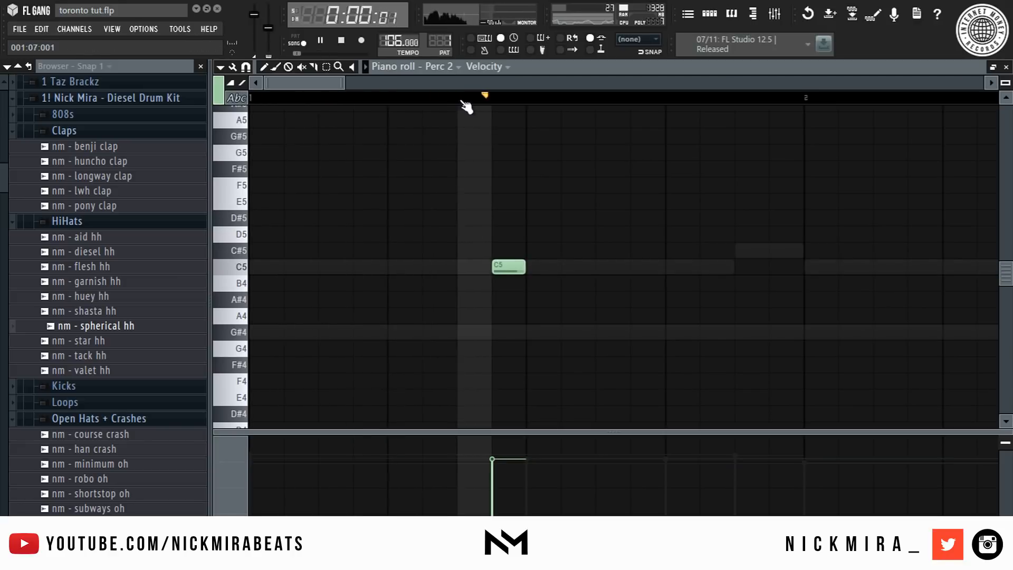
{"action": "scroll", "coordinate": [464, 98], "scroll_direction": "down", "scroll_amount": 3}
{"action": "key", "text": "space"}
{"action": "key", "text": "space"}
{"action": "left_click", "coordinate": [440, 332]}
{"action": "left_click", "coordinate": [489, 331]}
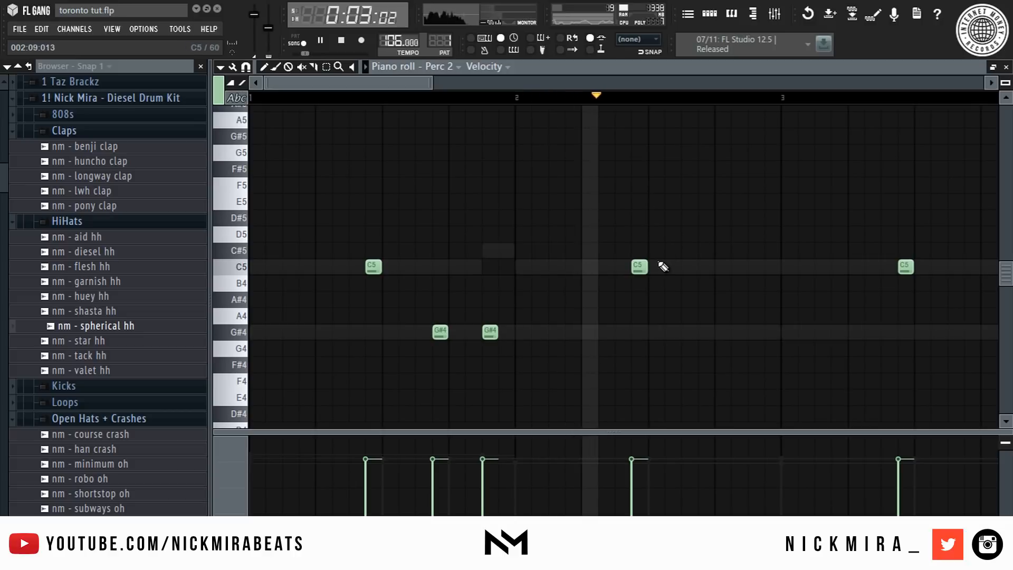
- Add two more G#4 notes to the Perc 2 pattern around bars 3 and 4
{"action": "scroll", "coordinate": [588, 99], "scroll_direction": "down", "scroll_amount": 2}
{"action": "right_click", "coordinate": [462, 267]}
{"action": "left_click", "coordinate": [669, 332]}
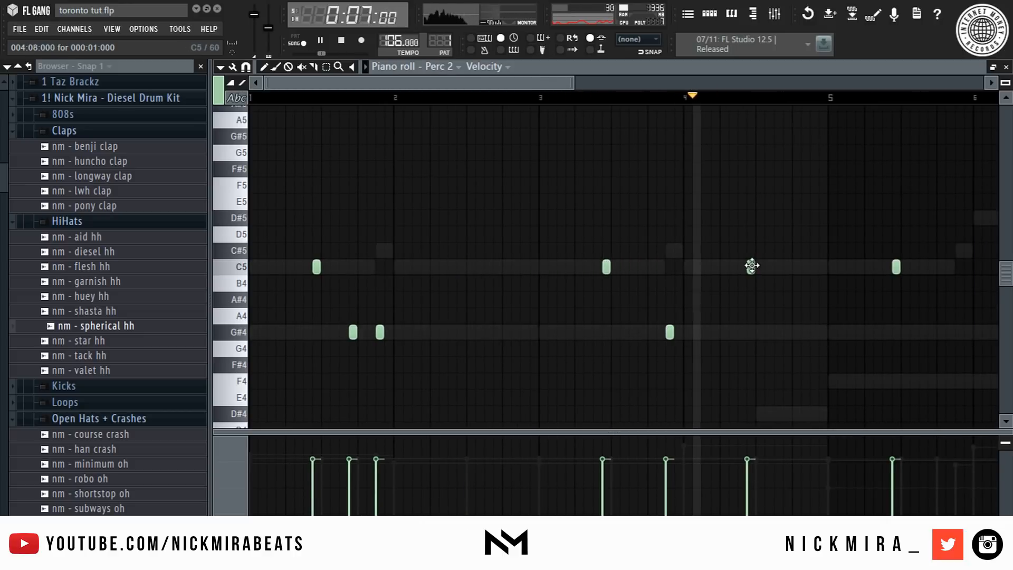
{"action": "key", "text": "space"}
{"action": "left_click", "coordinate": [797, 332]}
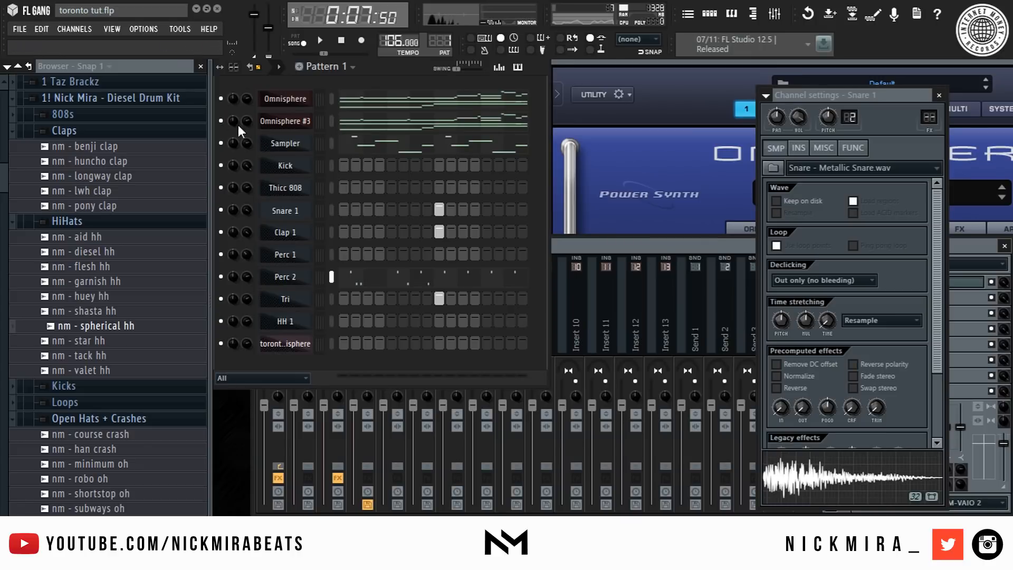
- Solo the Omnisphere #3 channel
{"action": "right_click", "coordinate": [221, 121]}
{"action": "left_click", "coordinate": [247, 134]}
{"action": "left_click", "coordinate": [665, 254]}
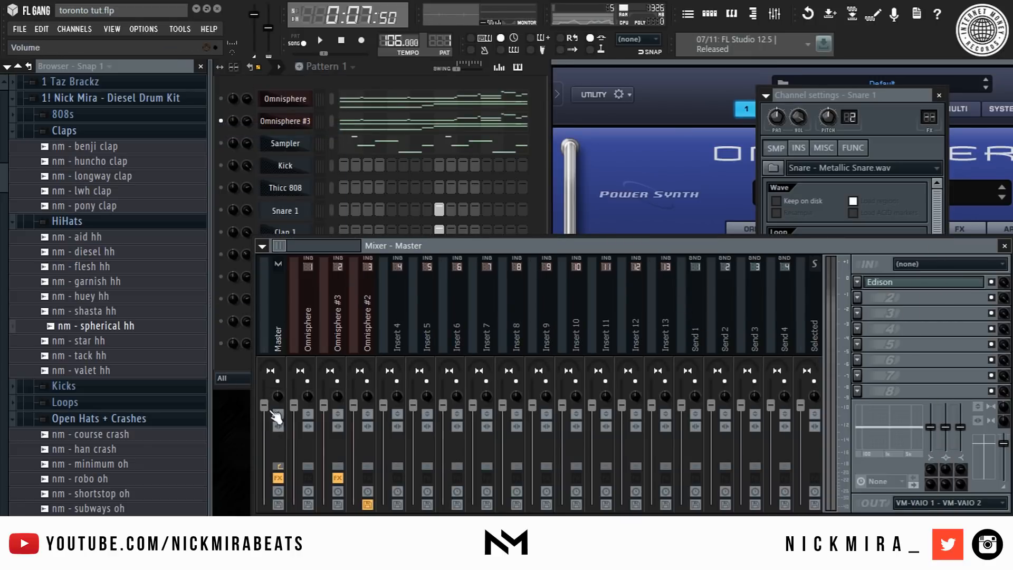
- Arm the Omnisphere #3 mixer insert for disk recording
{"action": "left_click", "coordinate": [313, 317]}
{"action": "left_click", "coordinate": [325, 308]}
{"action": "key", "text": "space"}
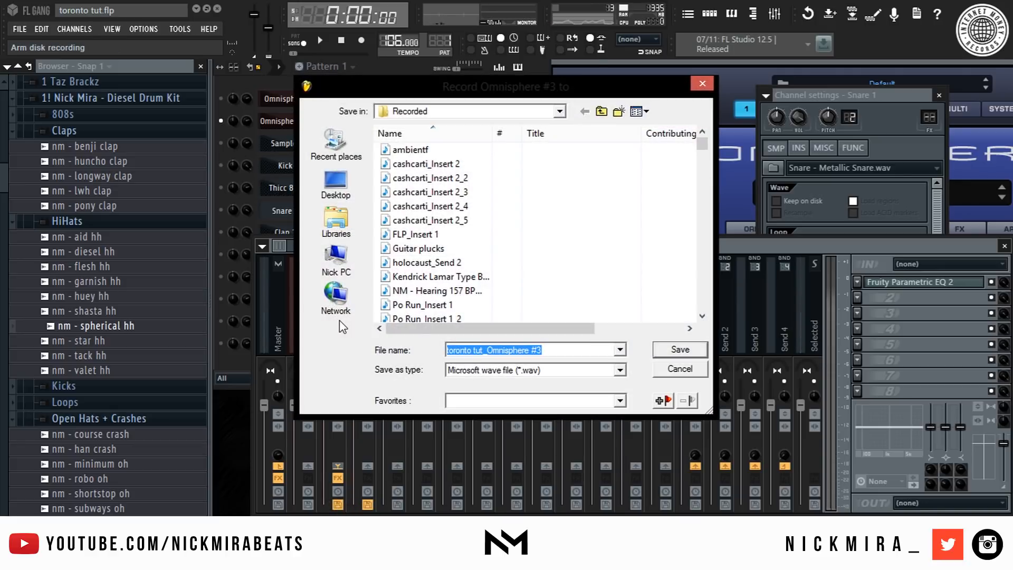
{"action": "key", "text": "Escape"}
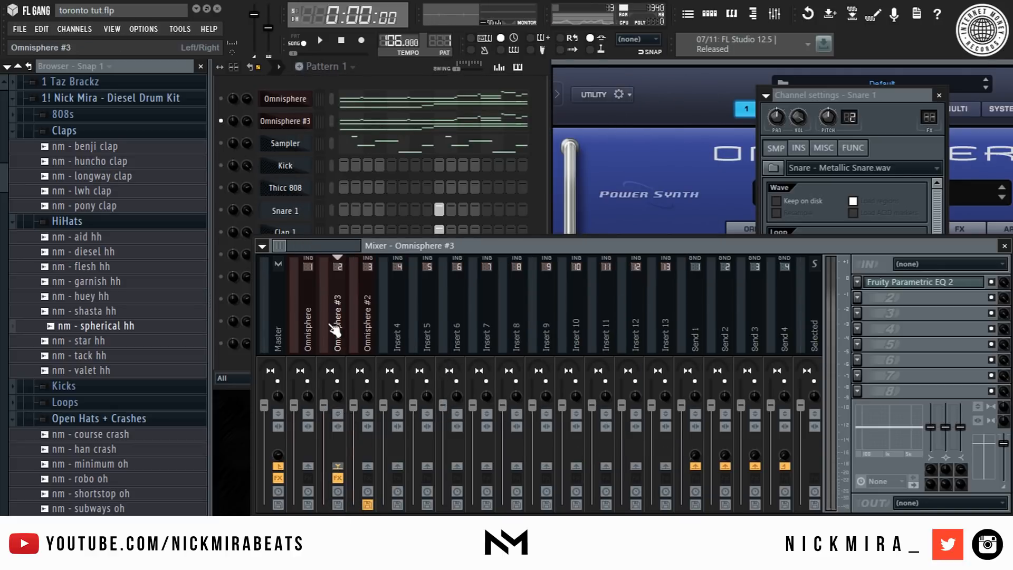
{"action": "left_click", "coordinate": [338, 505]}
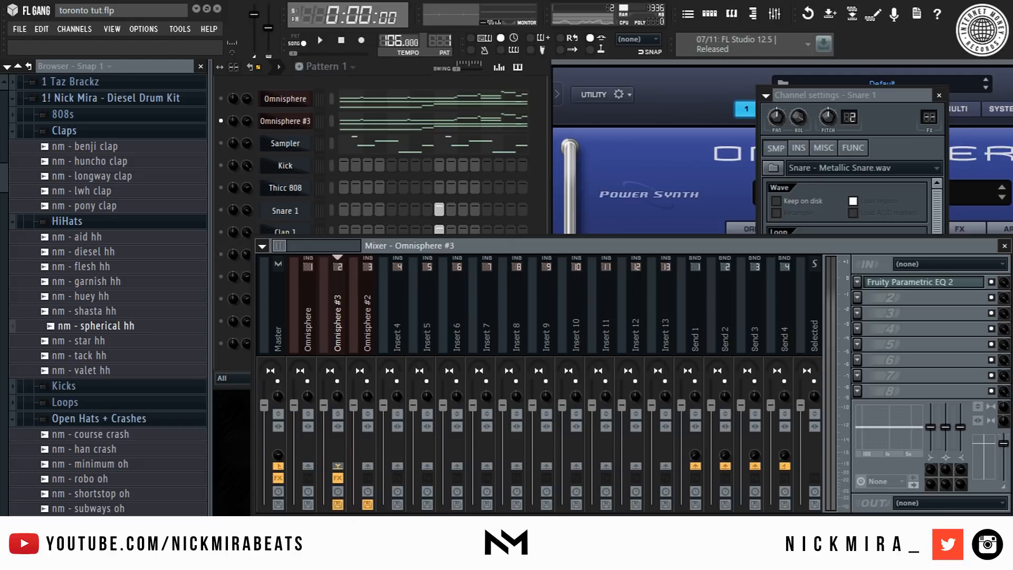
- Render the armed mixer tracks to audio as a 32-bit float WAV
{"action": "key", "text": "ctrl+r"}
{"action": "left_click", "coordinate": [596, 402]}
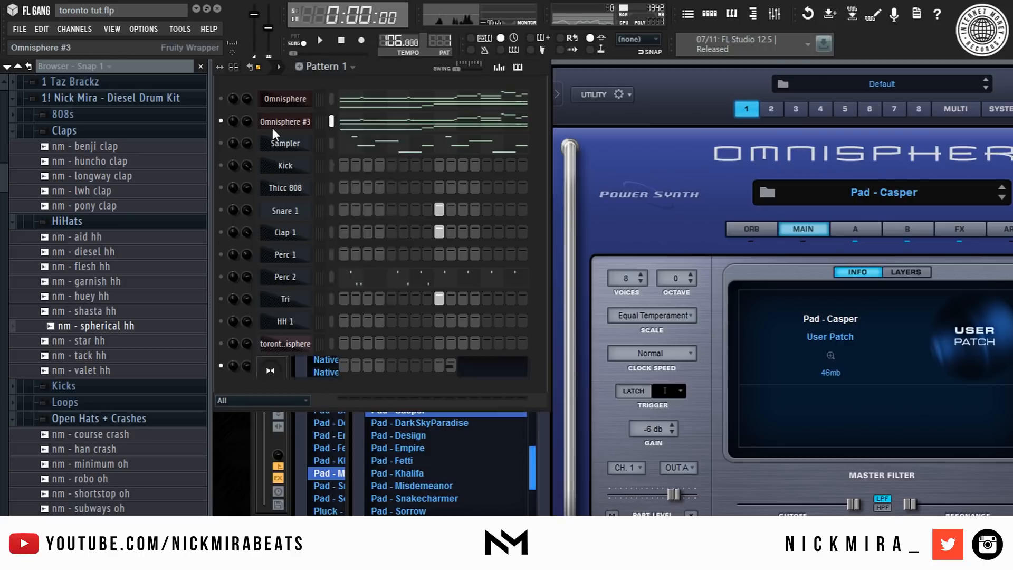
- Replace the Omnisphere #3 channel's plugin with an empty Sampler
{"action": "right_click", "coordinate": [273, 125]}
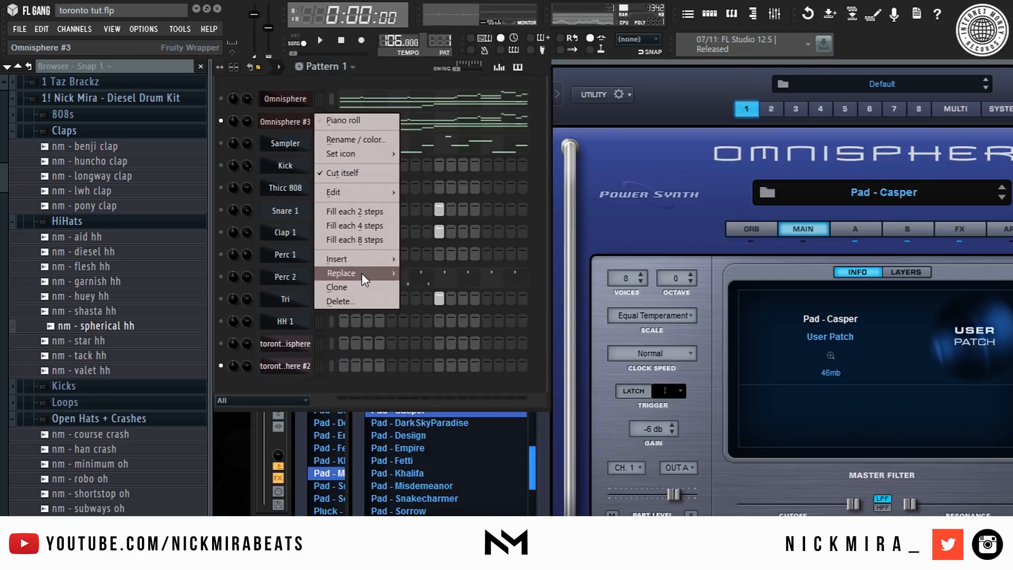
{"action": "mouse_move", "coordinate": [362, 273]}
{"action": "left_click", "coordinate": [444, 138]}
- Open the rendered Omnisphere #3 audio channel's settings and adjust its mixer insert routing
{"action": "key", "text": "space"}
{"action": "key", "text": "space"}
{"action": "left_click", "coordinate": [306, 368]}
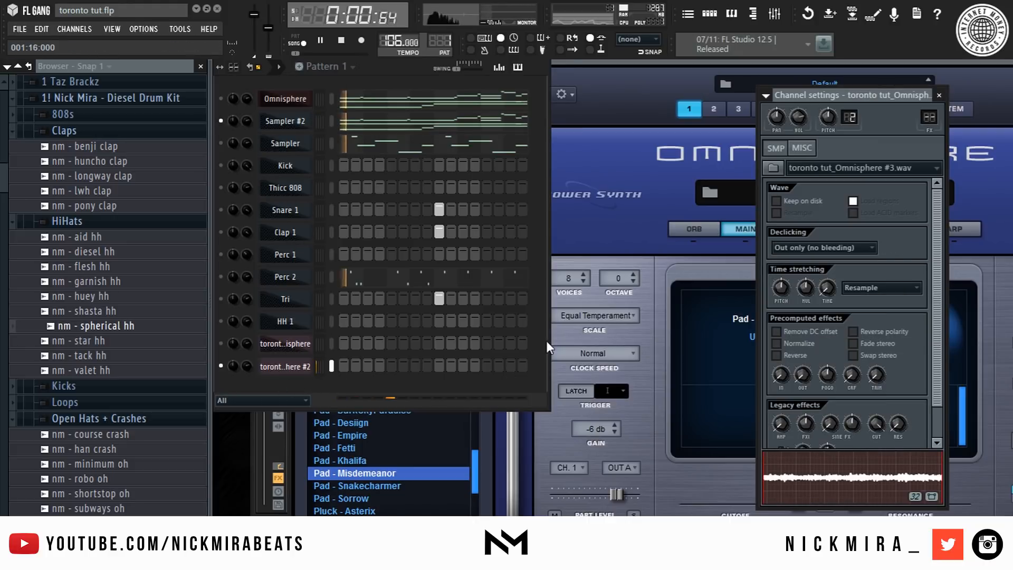
{"action": "left_click_drag", "start_coordinate": [929, 118], "coordinate": [929, 111]}
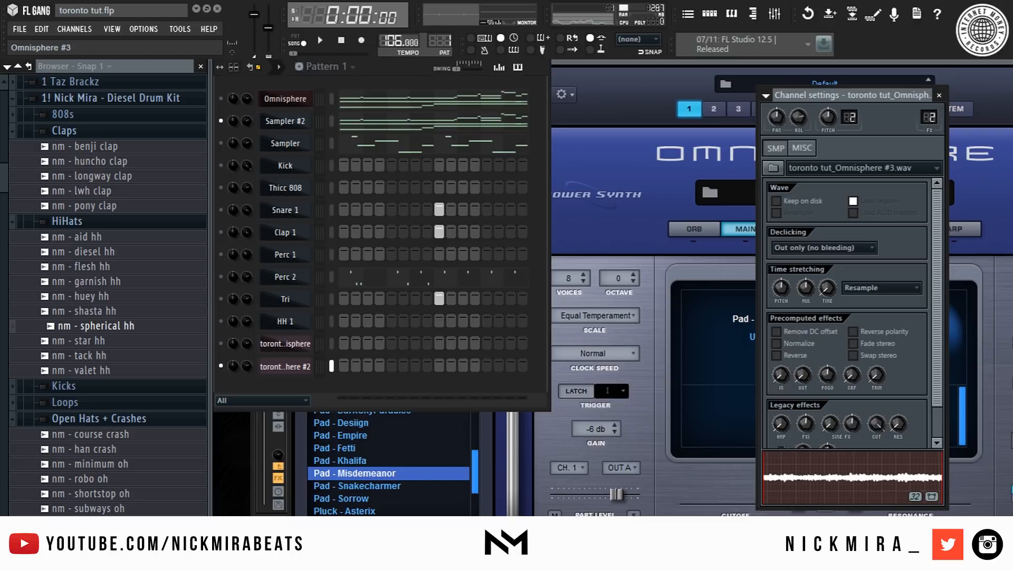
- Remove the Fruity Parametric EQ 2 from the Omnisphere #3 insert's first effect slot
{"action": "key", "text": "space"}
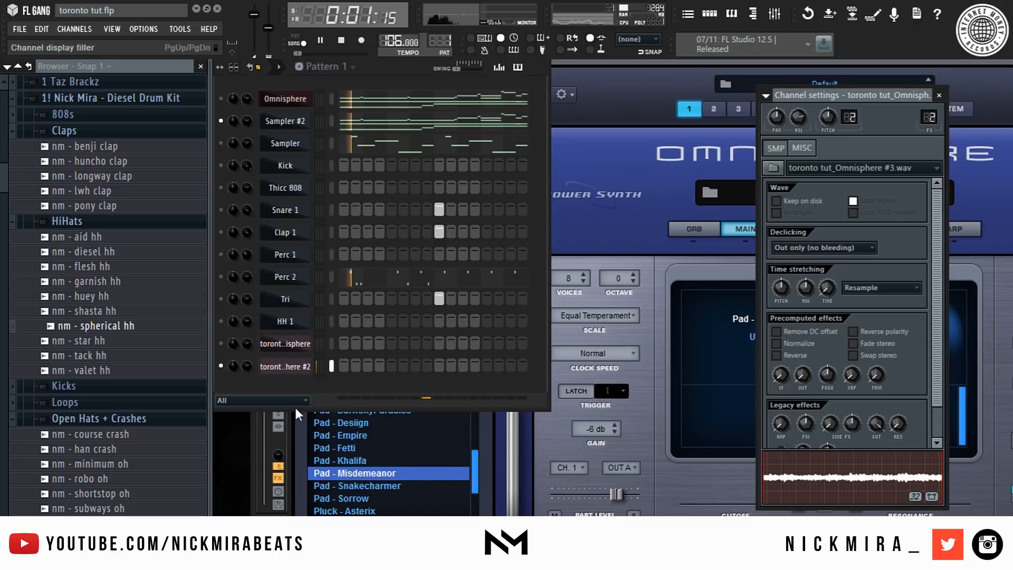
{"action": "key", "text": "F9"}
{"action": "key", "text": "space"}
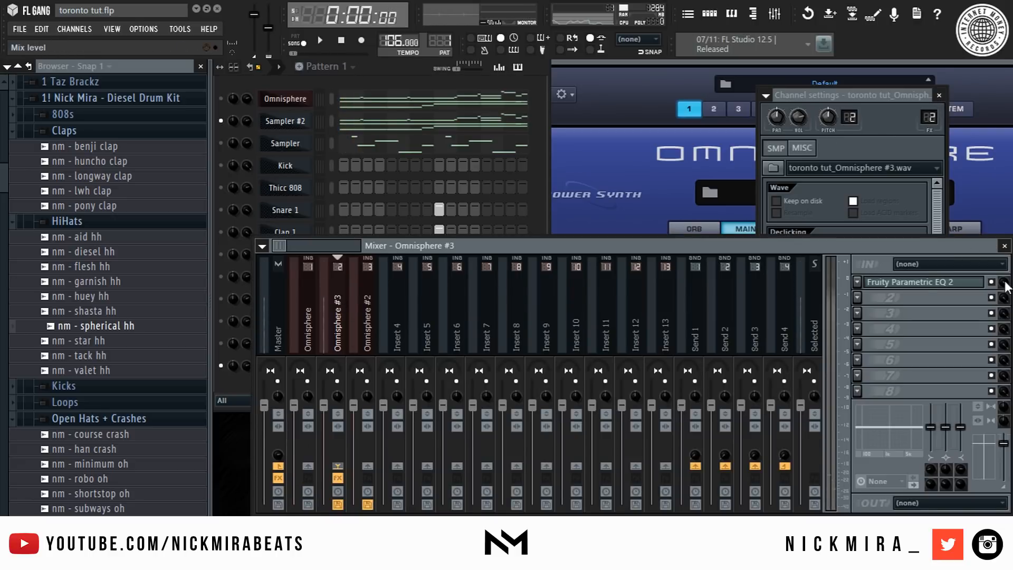
{"action": "left_click", "coordinate": [857, 282]}
{"action": "mouse_move", "coordinate": [921, 235]}
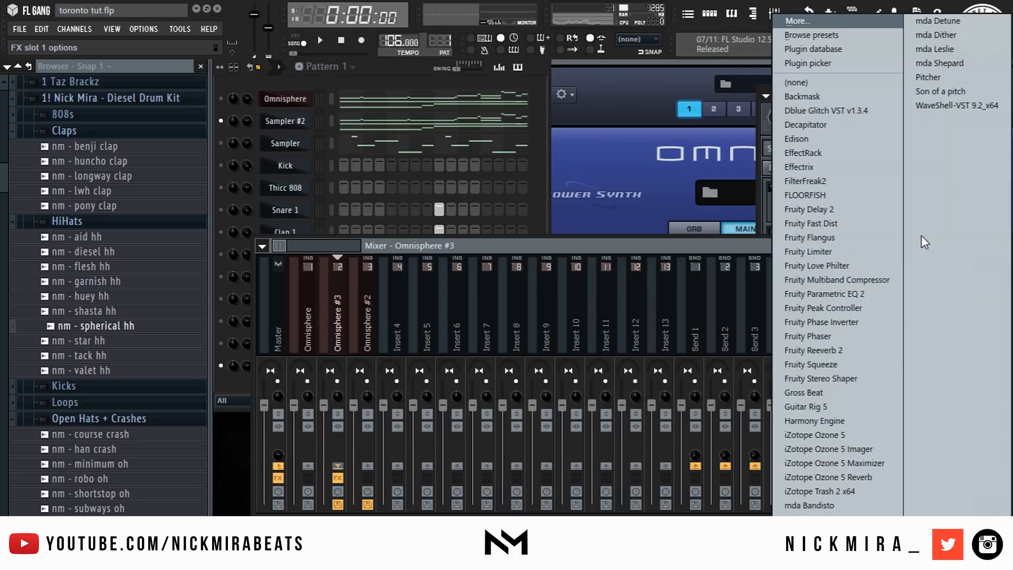
{"action": "left_click", "coordinate": [815, 86]}
{"action": "key", "text": "space"}
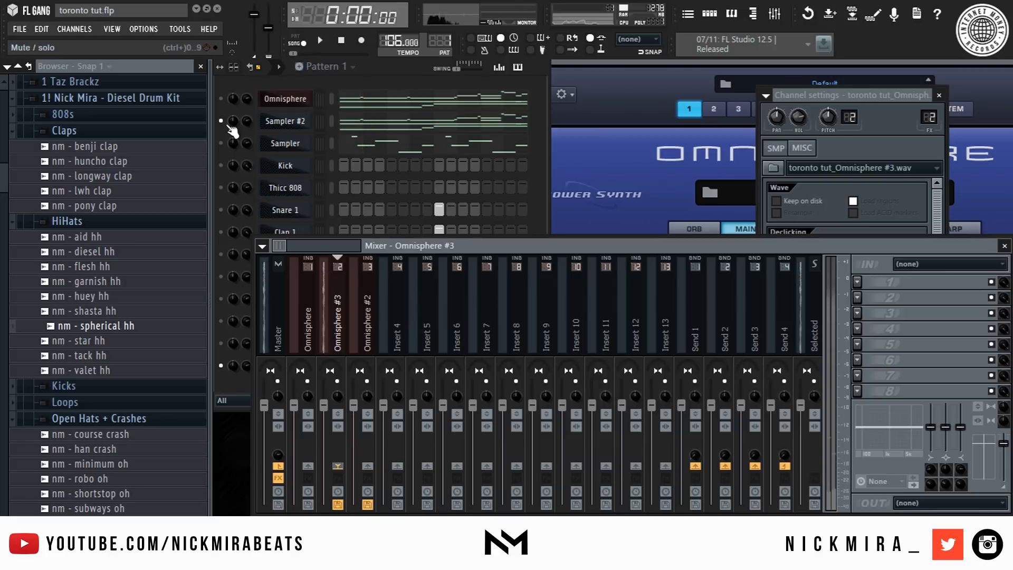
- Delete the two empty Sampler channels from the channel rack
{"action": "left_click", "coordinate": [236, 376]}
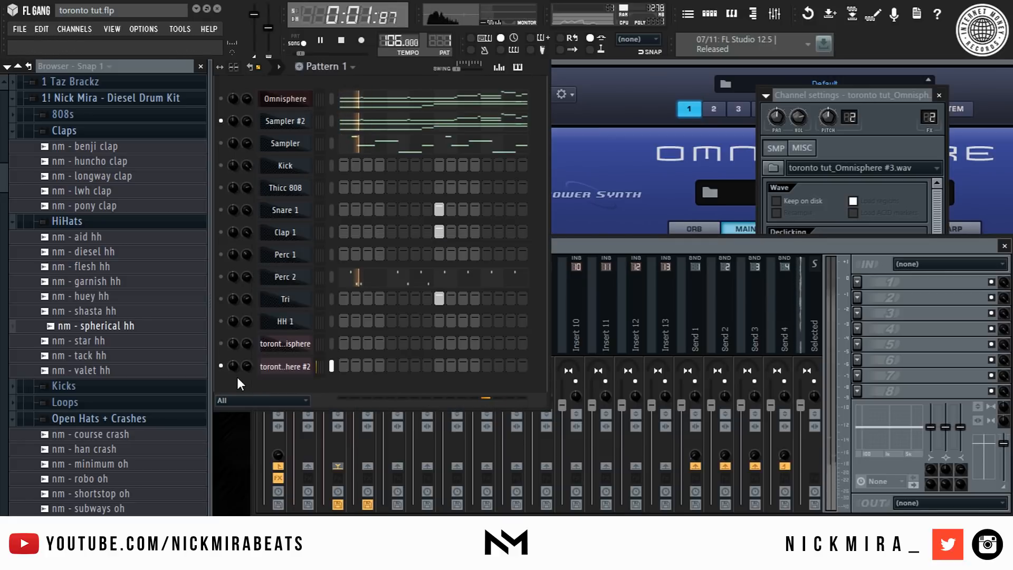
{"action": "left_click", "coordinate": [302, 127]}
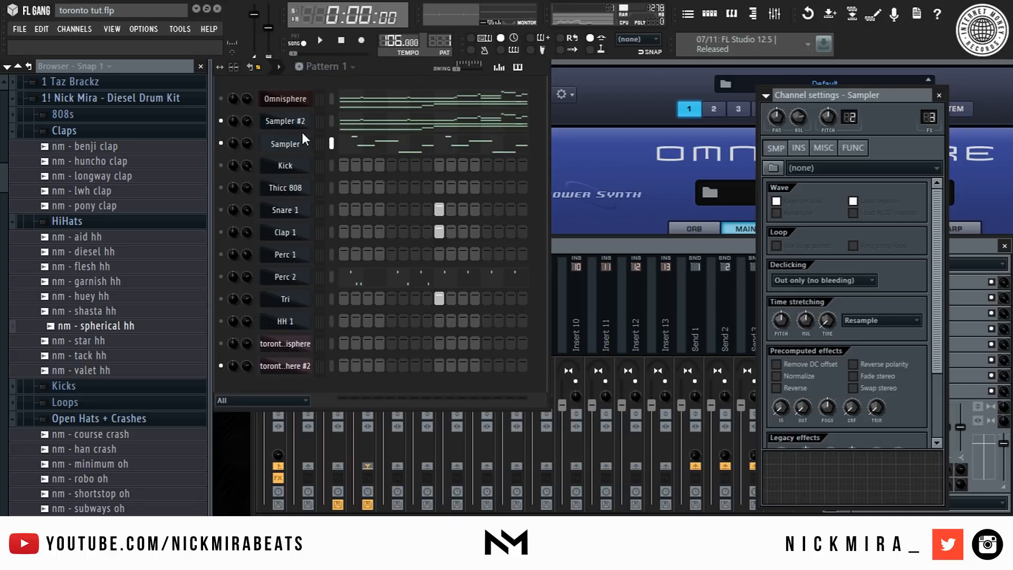
{"action": "key", "text": "alt+Delete"}
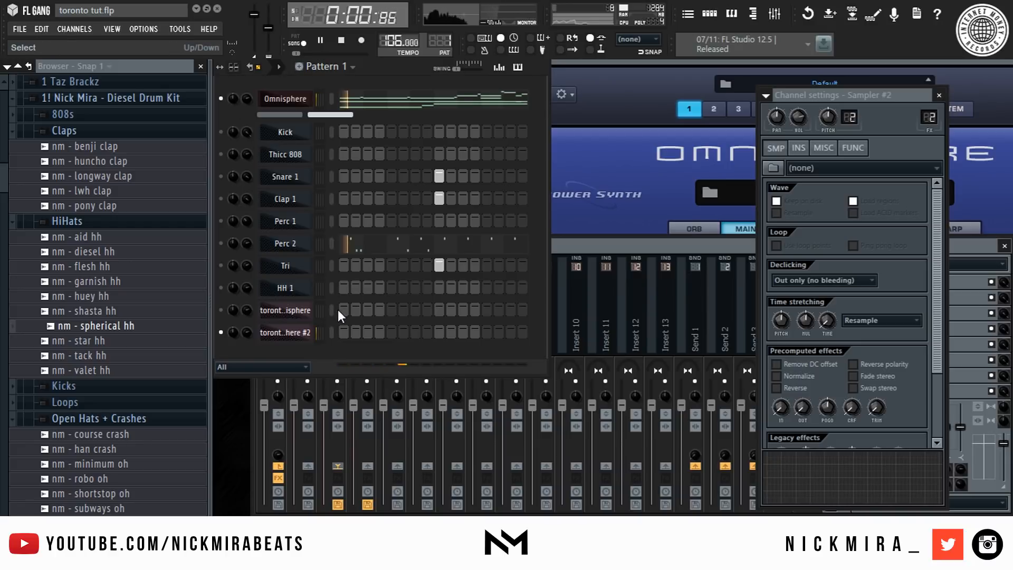
- Move the two rendered audio channels up to sit directly beneath the Omnisphere channel
{"action": "key", "text": "alt+Up"}
{"action": "key", "text": "alt+Up"}
{"action": "key", "text": "alt+Up"}
{"action": "key", "text": "alt+Up"}
{"action": "key", "text": "alt+Up"}
{"action": "key", "text": "alt+Up"}
{"action": "key", "text": "alt+Up"}
{"action": "key", "text": "alt+Up"}
{"action": "key", "text": "alt+Up"}
{"action": "key", "text": "alt+Up"}
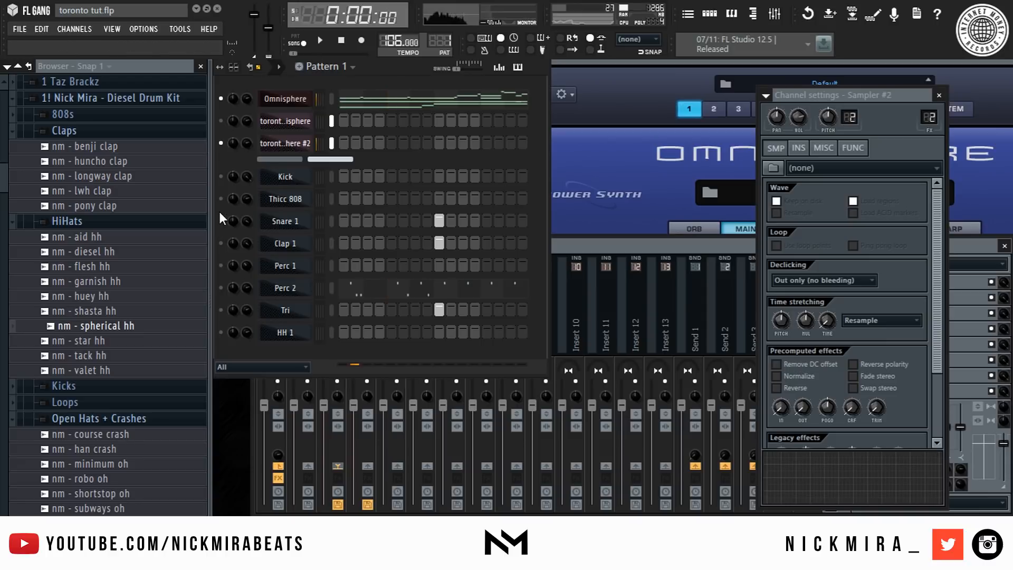
{"action": "right_click", "coordinate": [221, 143]}
{"action": "left_click", "coordinate": [241, 149]}
{"action": "right_click", "coordinate": [220, 143]}
{"action": "left_click", "coordinate": [240, 149]}
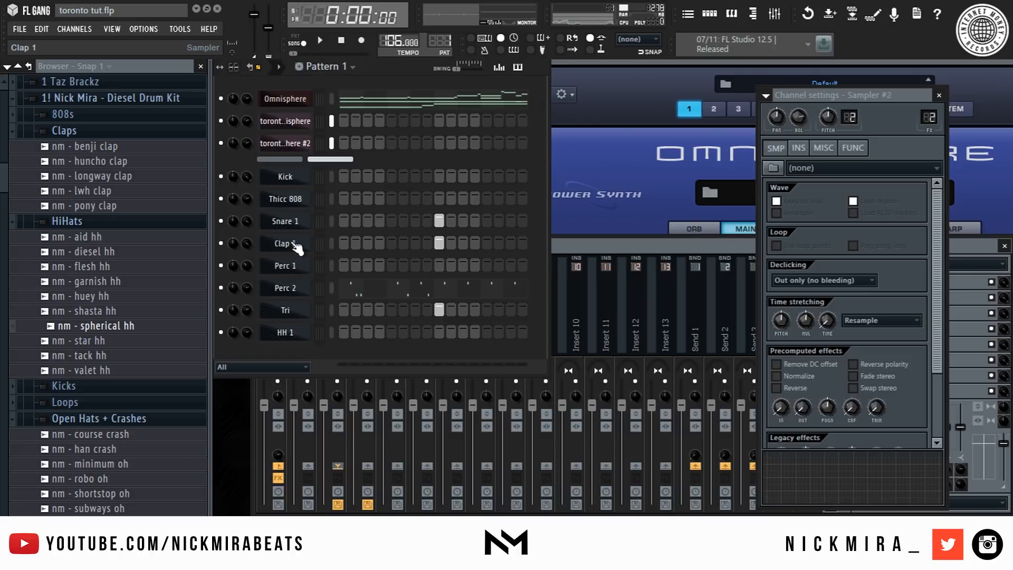
- Open Perc 2 in the piano roll, add a G#4 note near bar 4 and chop it into four short hits
{"action": "right_click", "coordinate": [301, 292]}
{"action": "left_click", "coordinate": [332, 293]}
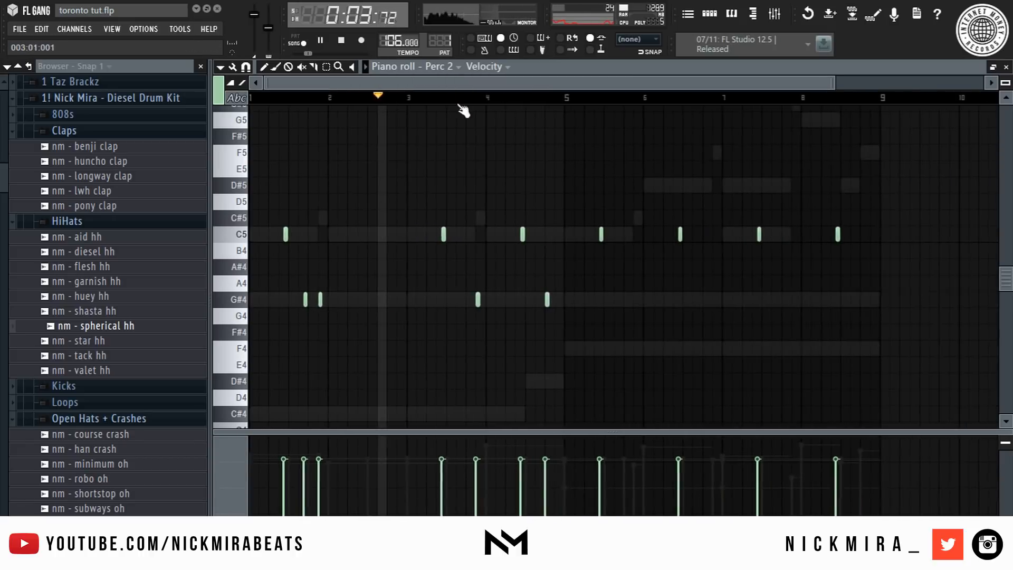
{"action": "scroll", "coordinate": [516, 108], "scroll_direction": "up", "scroll_amount": 4}
{"action": "left_click", "coordinate": [612, 300]}
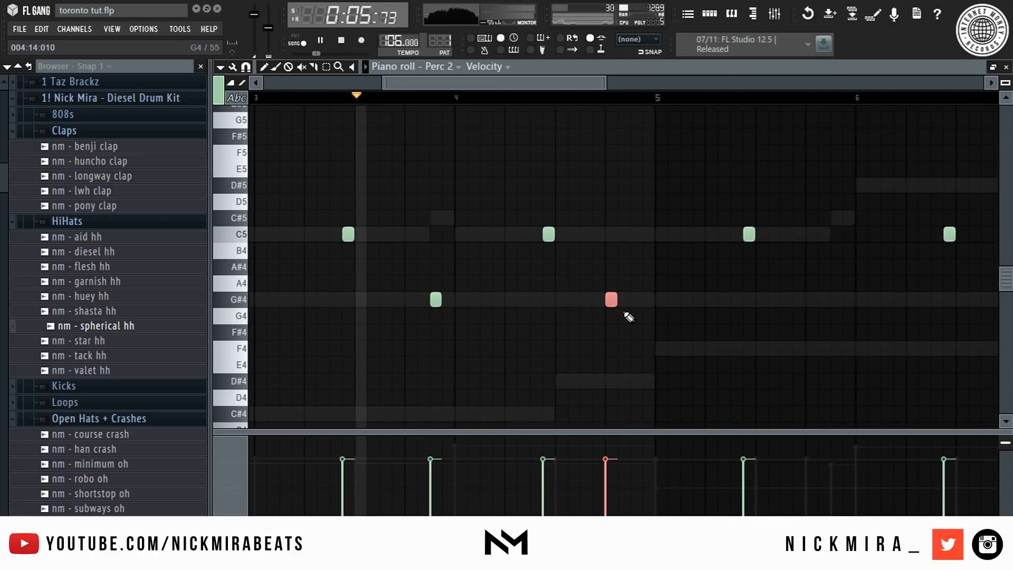
{"action": "key", "text": "alt+u"}
{"action": "key", "text": "Return"}
- Delete the C5 note after the chopped roll and place another G#4 note just after the roll
{"action": "right_click", "coordinate": [549, 236]}
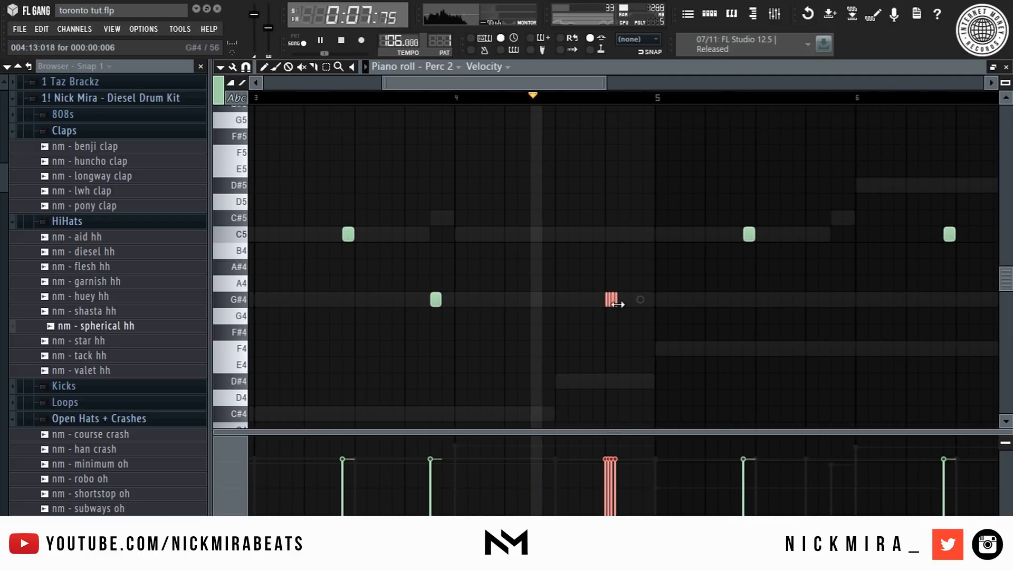
{"action": "left_click", "coordinate": [554, 97]}
{"action": "scroll", "coordinate": [681, 105], "scroll_direction": "up", "scroll_amount": 3}
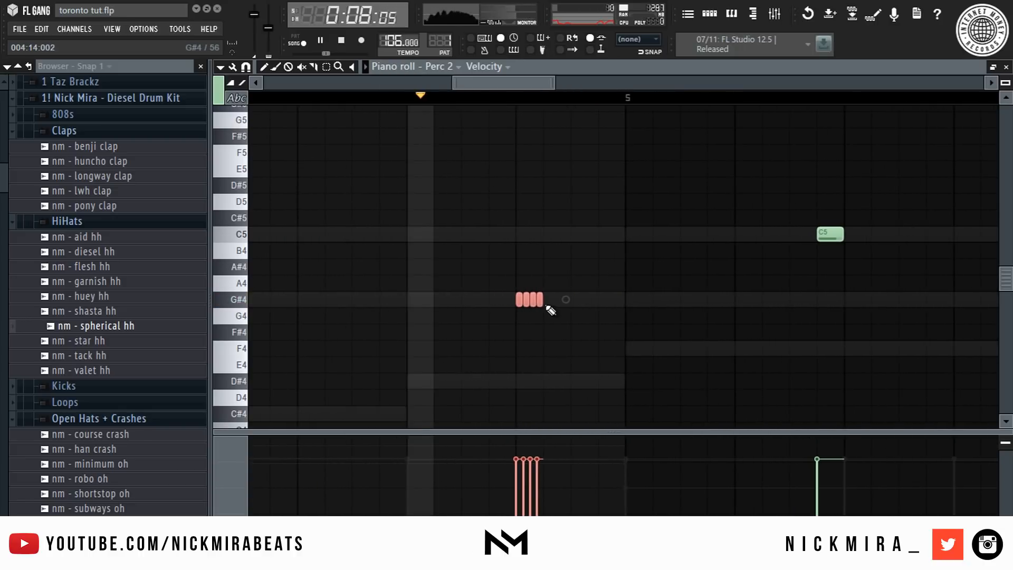
{"action": "left_click", "coordinate": [572, 299]}
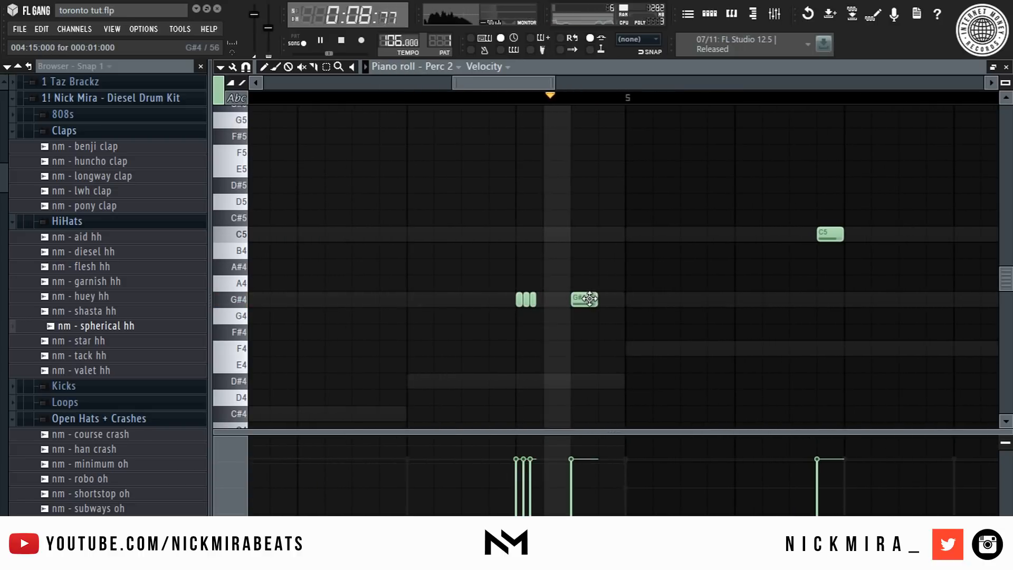
- Duplicate the new G#4 note directly after itself
{"action": "key", "text": "space"}
{"action": "key", "text": "space"}
{"action": "left_click", "coordinate": [591, 302], "text": "ctrl"}
{"action": "key", "text": "ctrl+b"}
{"action": "left_click_drag", "start_coordinate": [583, 293], "coordinate": [636, 314]}
{"action": "key", "text": "space"}
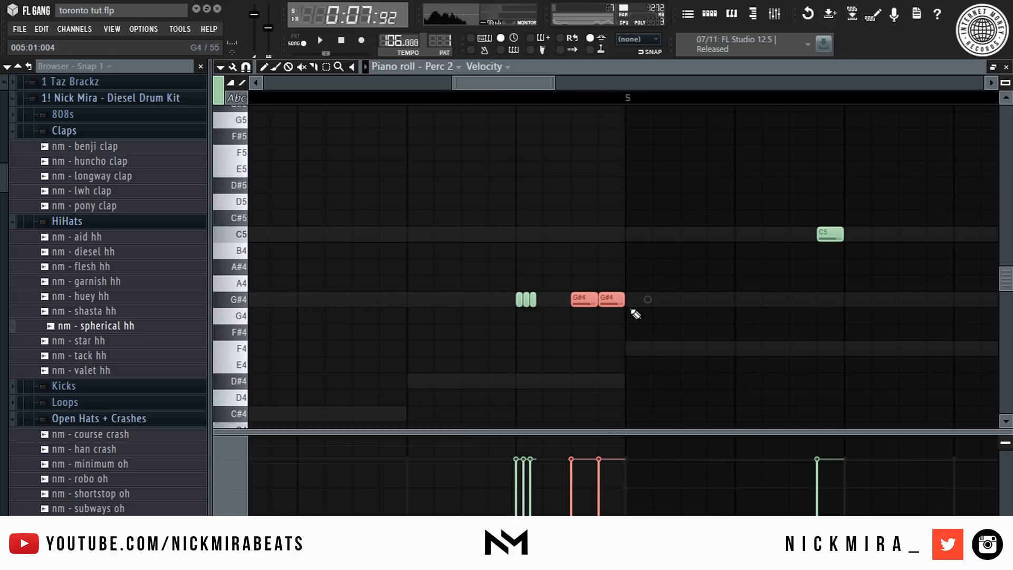
- Transpose the two selected notes up an octave and down three semitones to F5
{"action": "key", "text": "space"}
{"action": "key", "text": "ctrl+Up"}
{"action": "key", "text": "shift+Down"}
{"action": "key", "text": "shift+Down"}
{"action": "key", "text": "shift+Down"}
{"action": "key", "text": "space"}
{"action": "key", "text": "space"}
- Clear the second half of the Perc 2 pattern and duplicate the first four bars into it
{"action": "scroll", "coordinate": [599, 102], "scroll_direction": "down", "scroll_amount": 5}
{"action": "left_click_drag", "start_coordinate": [492, 235], "coordinate": [885, 326]}
{"action": "key", "text": "Delete"}
{"action": "key", "text": "ctrl+a"}
{"action": "key", "text": "ctrl+b"}
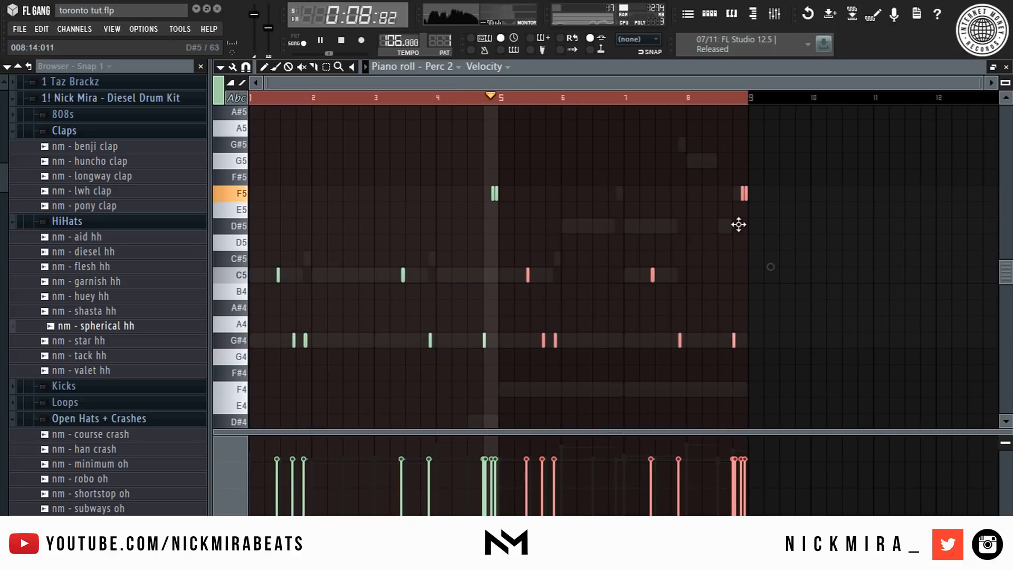
{"action": "key", "text": "ctrl+d"}
- Delete two G#4 notes around bar 6 of the Perc 2 pattern
{"action": "right_click", "coordinate": [555, 337]}
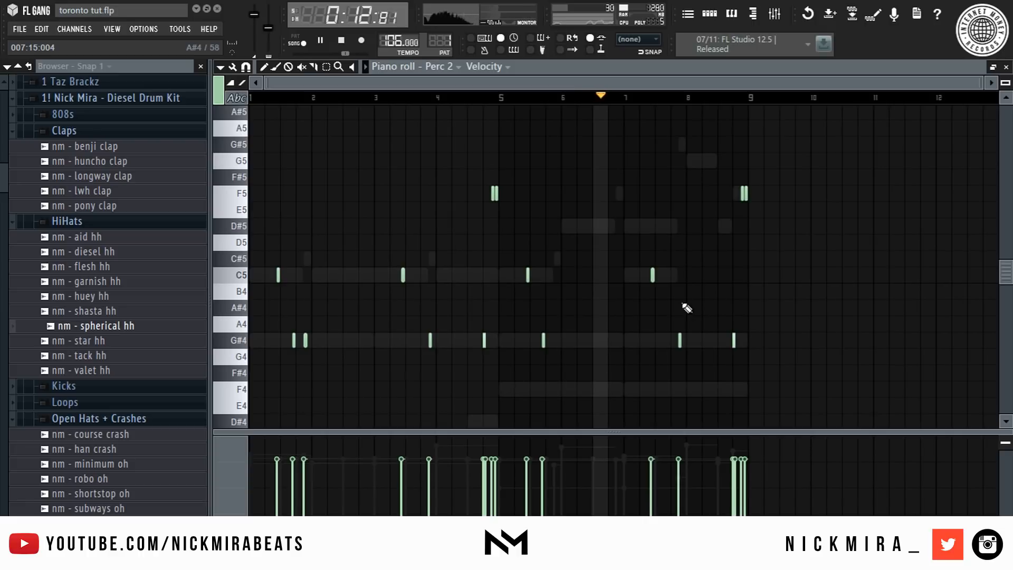
{"action": "right_click", "coordinate": [546, 341]}
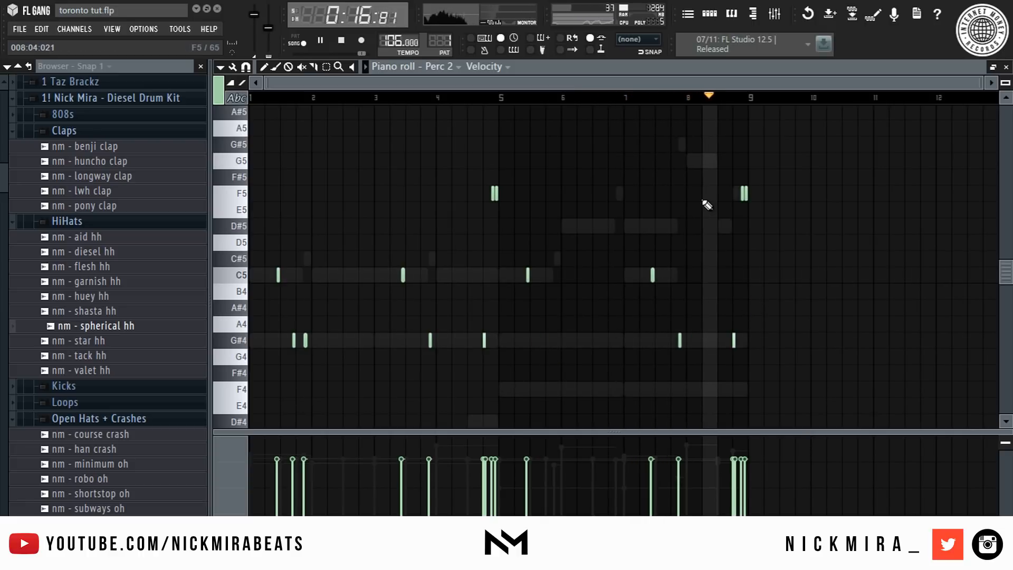
{"action": "key", "text": "space"}
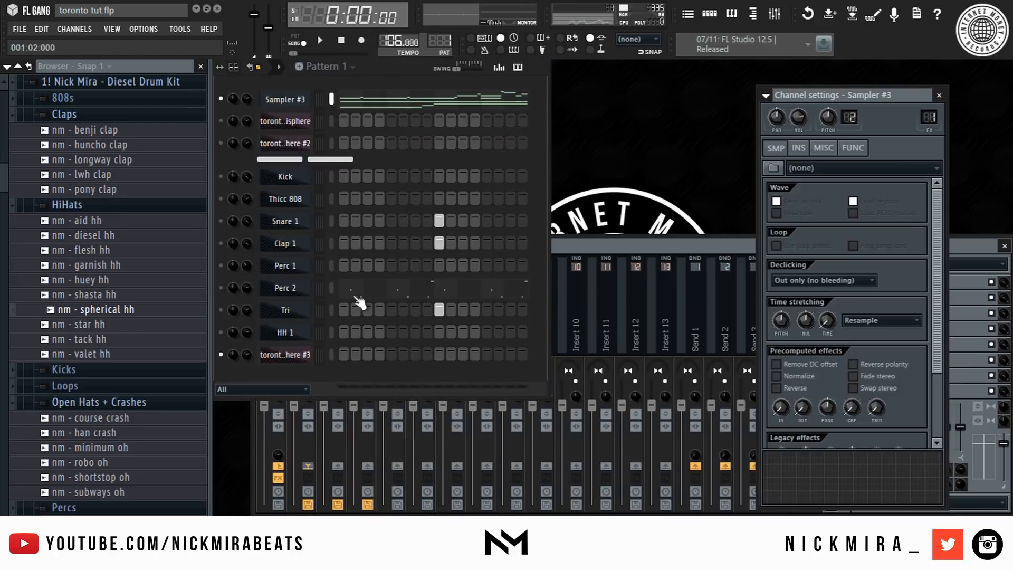
- Review the rendered audio clips in the playlist
{"action": "key", "text": "F5"}
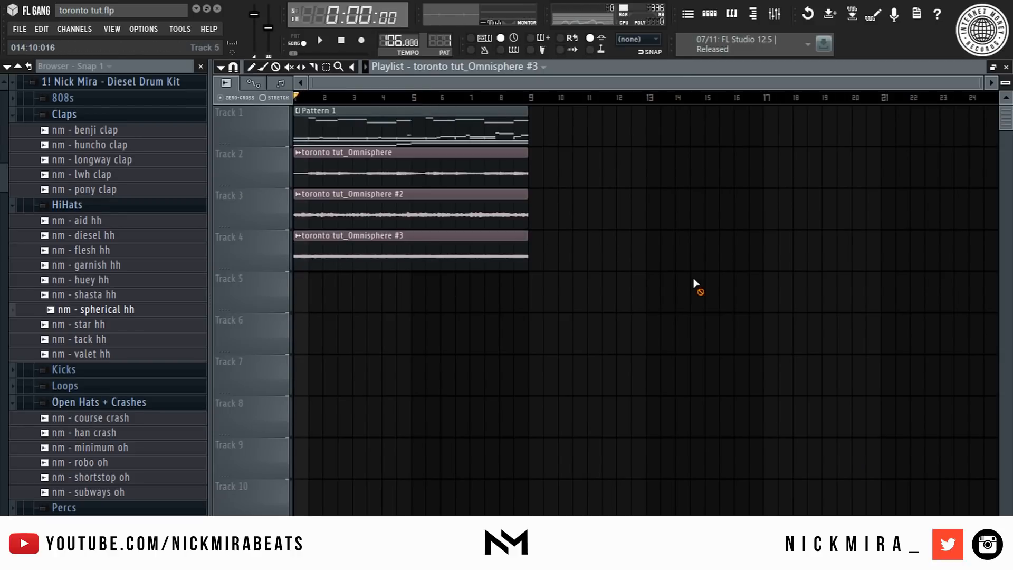
{"action": "left_click_drag", "start_coordinate": [546, 169], "coordinate": [276, 407]}
{"action": "left_click", "coordinate": [479, 363], "text": "ctrl"}
{"action": "key", "text": "F5"}
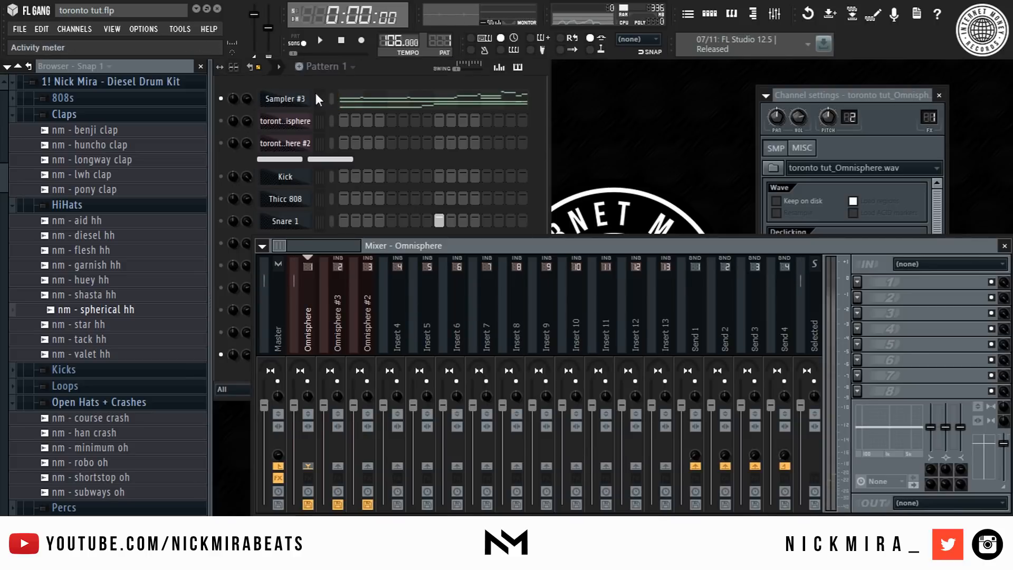
{"action": "left_click", "coordinate": [295, 97]}
{"action": "left_click", "coordinate": [221, 222]}
{"action": "right_click", "coordinate": [219, 244]}
{"action": "left_click", "coordinate": [240, 251]}
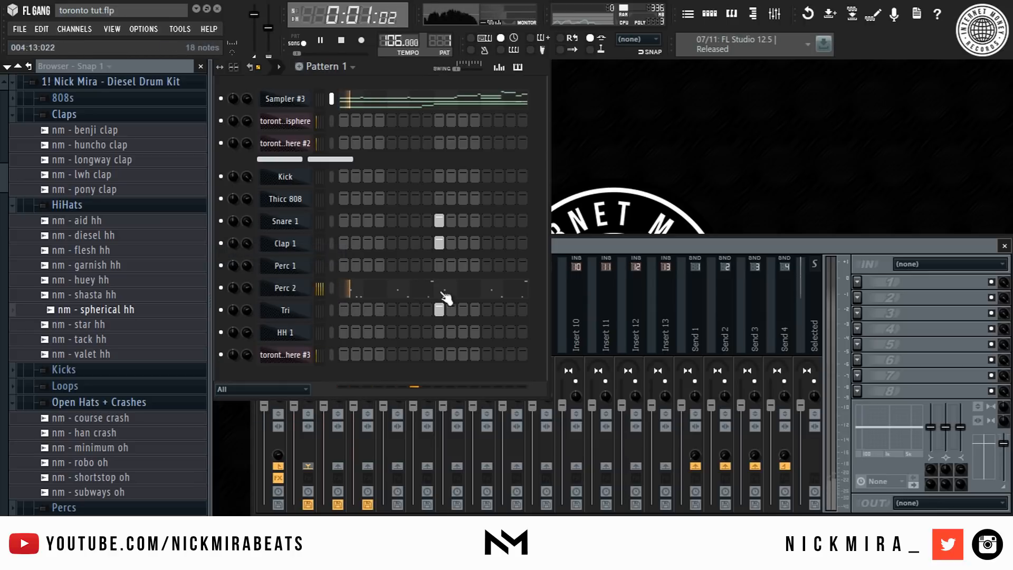
- Open HH 1 in the piano roll and add a C5 hi-hat note in the first beat
{"action": "right_click", "coordinate": [298, 333]}
{"action": "left_click", "coordinate": [341, 323]}
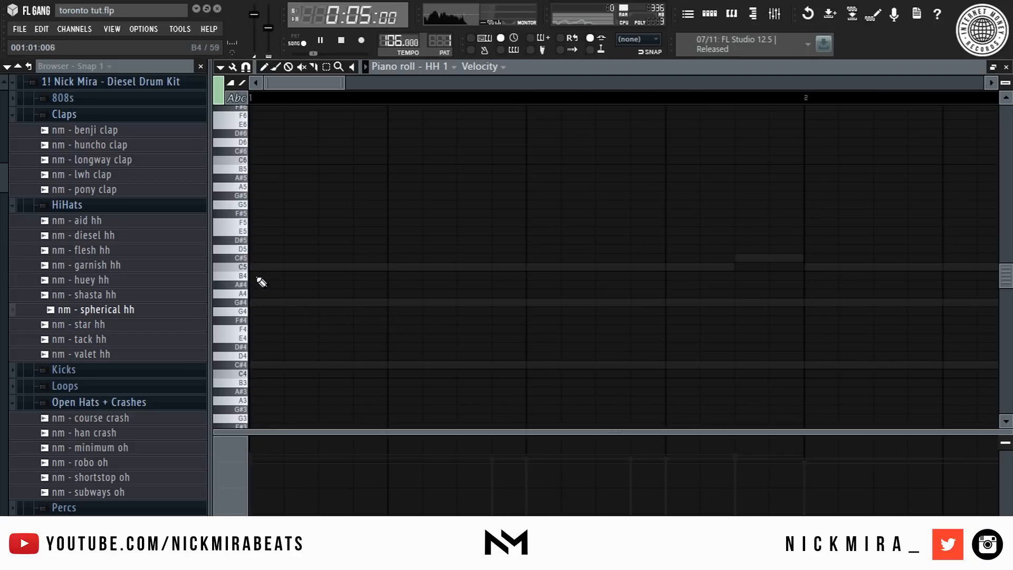
{"action": "left_click", "coordinate": [322, 267]}
{"action": "key", "text": "space"}
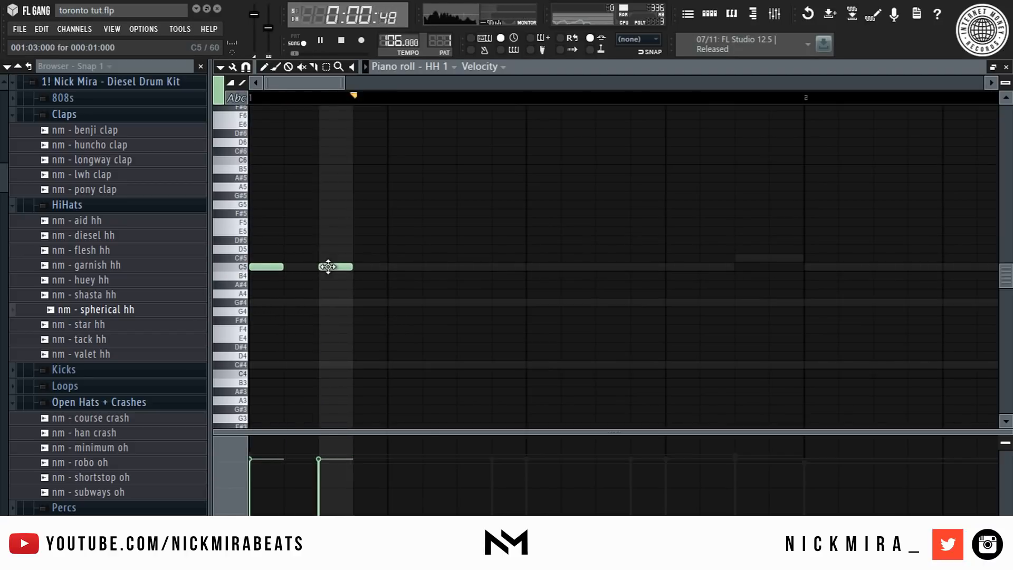
- Set the piano roll snap to 1/6 beat and add a short C5 note on beat 2
{"action": "left_click", "coordinate": [250, 78]}
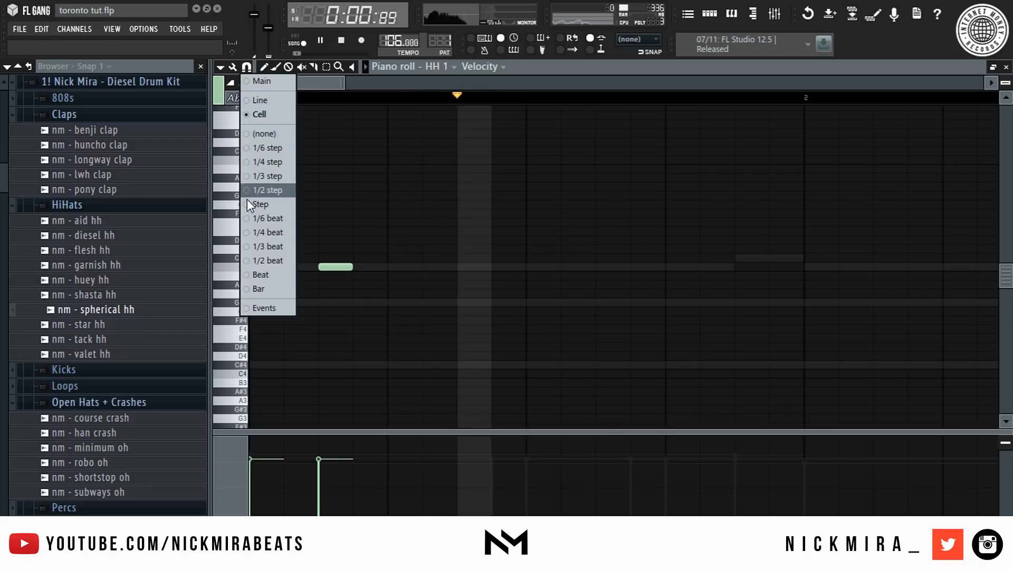
{"action": "left_click", "coordinate": [267, 221]}
{"action": "left_click", "coordinate": [463, 267]}
{"action": "key", "text": "space"}
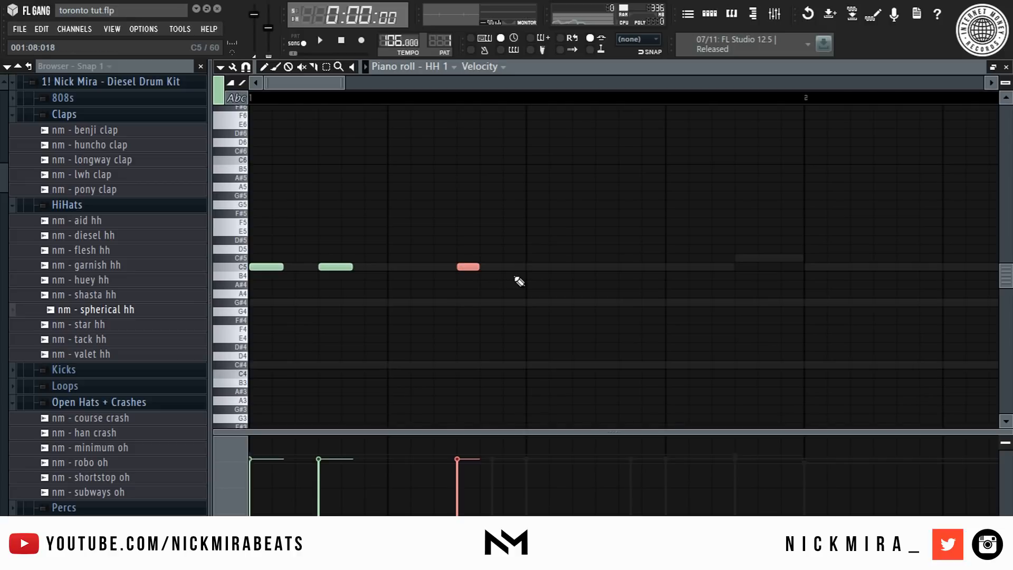
- Delete the two extra C5 notes following that short note
{"action": "key", "text": "space"}
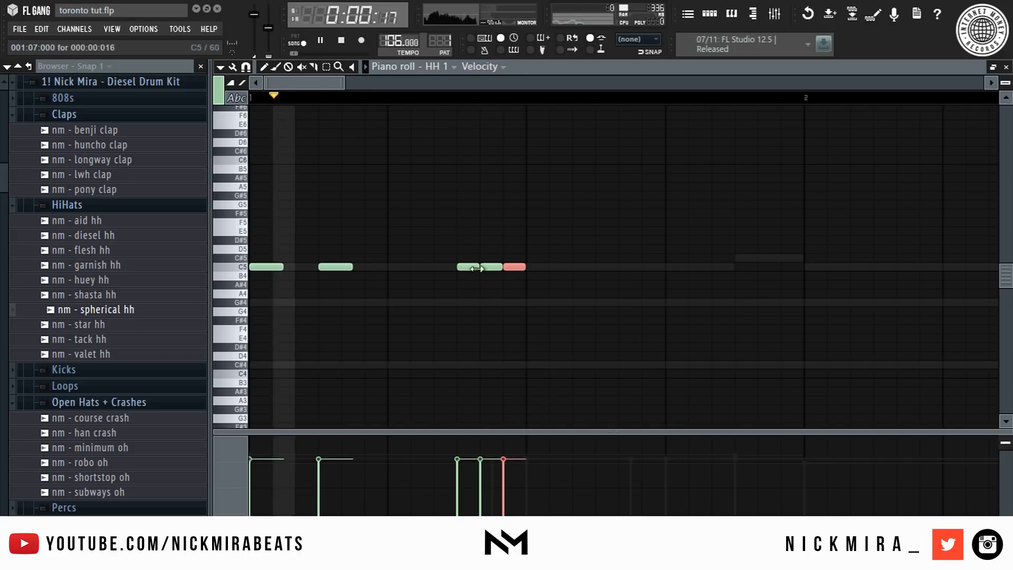
{"action": "right_click", "coordinate": [491, 266]}
{"action": "right_click", "coordinate": [514, 267]}
{"action": "key", "text": "space"}
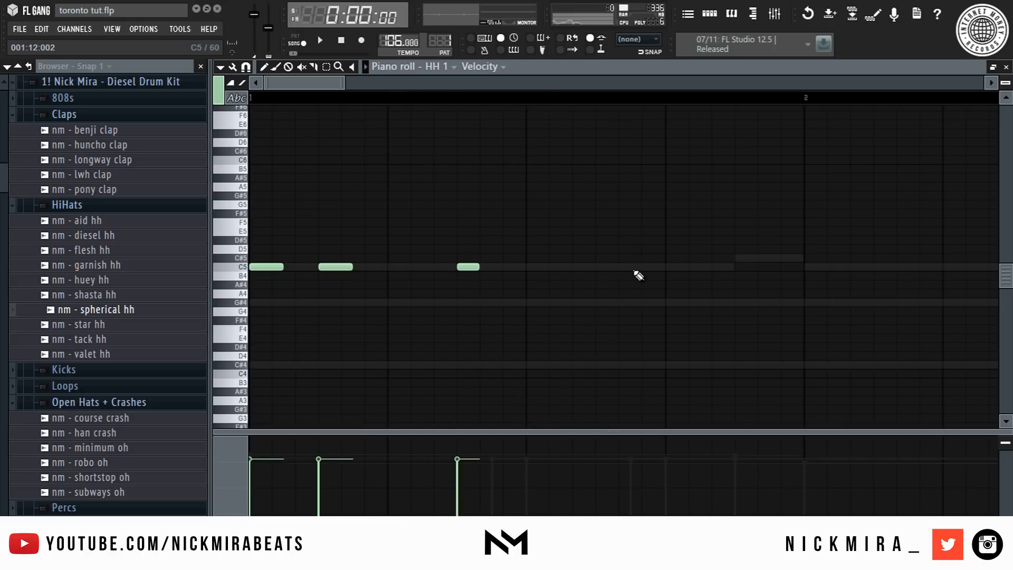
- Add a run of three short C5 notes near beat 4 and shift them later by three snap steps
{"action": "left_click", "coordinate": [690, 269]}
{"action": "key", "text": "space"}
{"action": "left_click", "coordinate": [681, 268]}
{"action": "left_click", "coordinate": [724, 269]}
{"action": "left_click_drag", "start_coordinate": [770, 258], "coordinate": [636, 300], "text": "ctrl"}
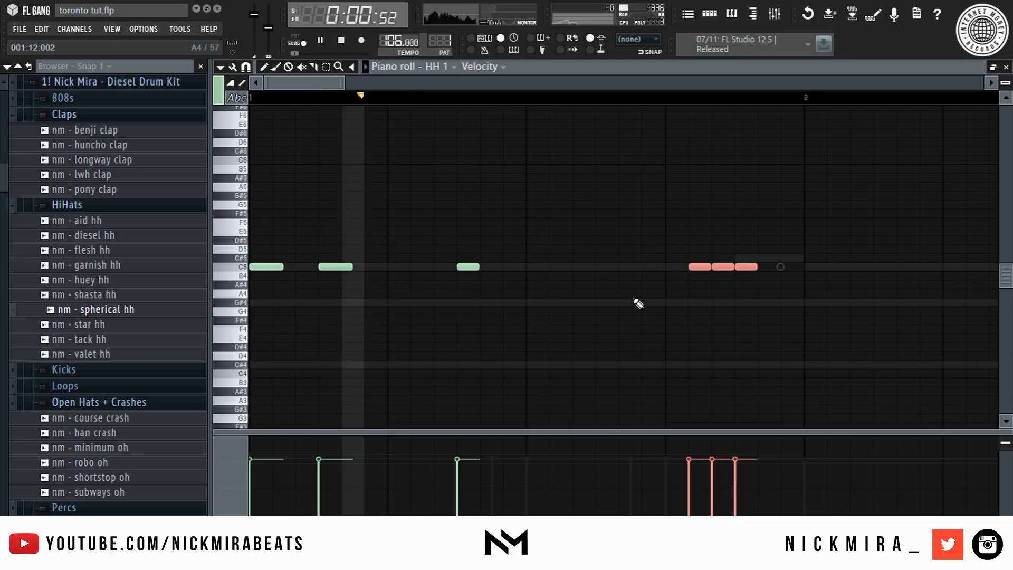
{"action": "key", "text": "shift+Right"}
{"action": "key", "text": "shift+Right"}
{"action": "key", "text": "shift+Right"}
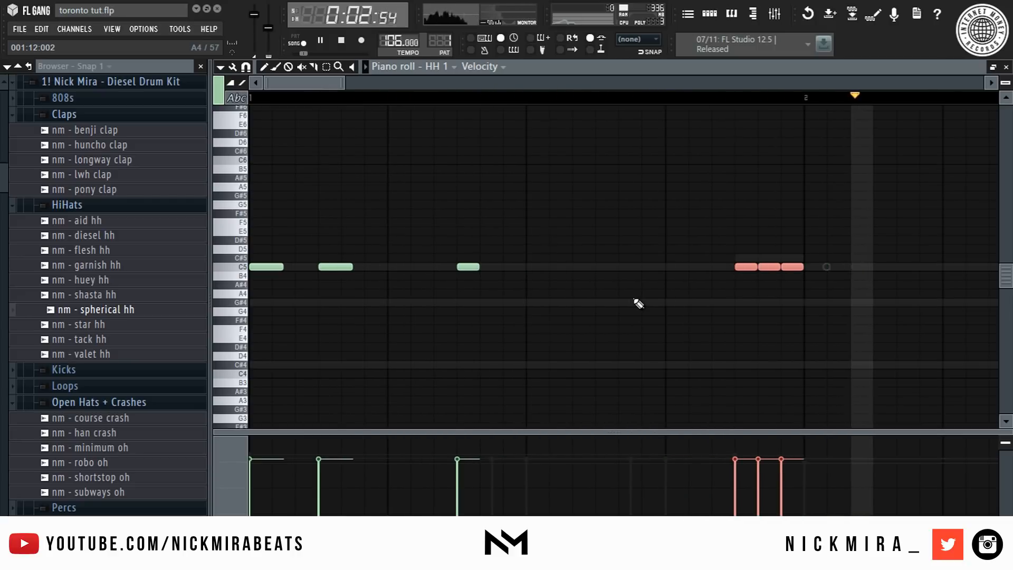
- Transpose the three-note hi-hat run down three semitones to A4
{"action": "scroll", "coordinate": [635, 301], "scroll_direction": "up", "scroll_amount": 3}
{"action": "key", "text": "shift+Down"}
{"action": "key", "text": "shift+Down"}
{"action": "key", "text": "shift+Down"}
{"action": "key", "text": "space"}
{"action": "key", "text": "space"}
{"action": "left_click", "coordinate": [436, 99], "text": "ctrl"}
{"action": "scroll", "coordinate": [435, 99], "scroll_direction": "down", "scroll_amount": 5}
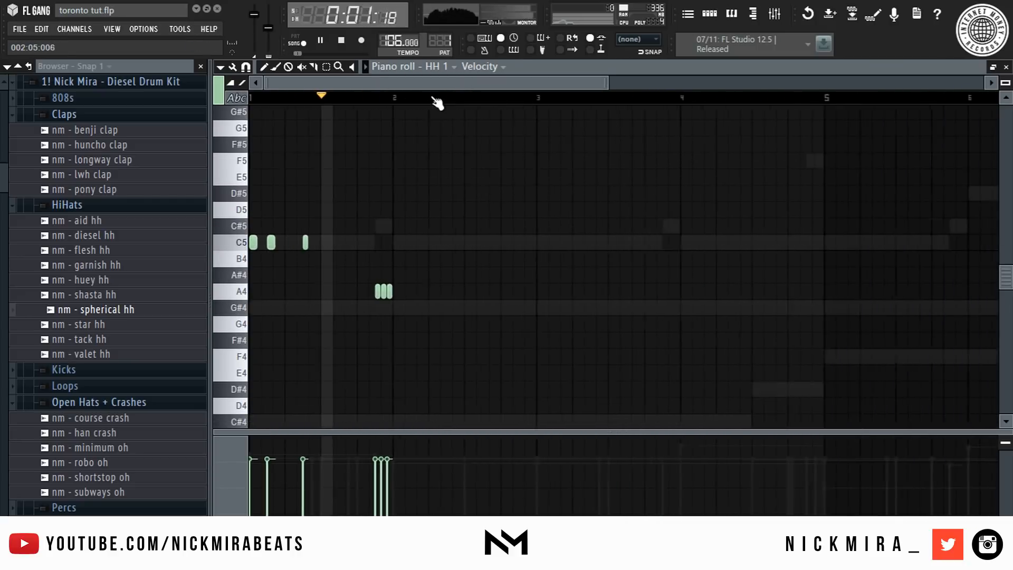
- Copy the three-note A4 hi-hat run to just before beat 3 and add two short C5 hits ahead of it
{"action": "left_click_drag", "start_coordinate": [407, 291], "coordinate": [486, 294]}
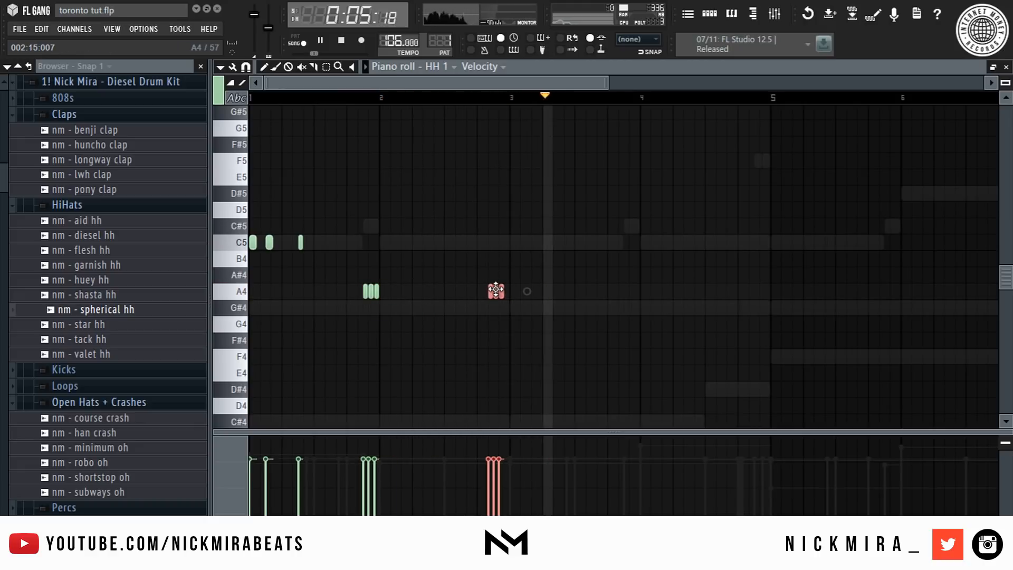
{"action": "left_click", "coordinate": [452, 241]}
{"action": "left_click", "coordinate": [454, 242]}
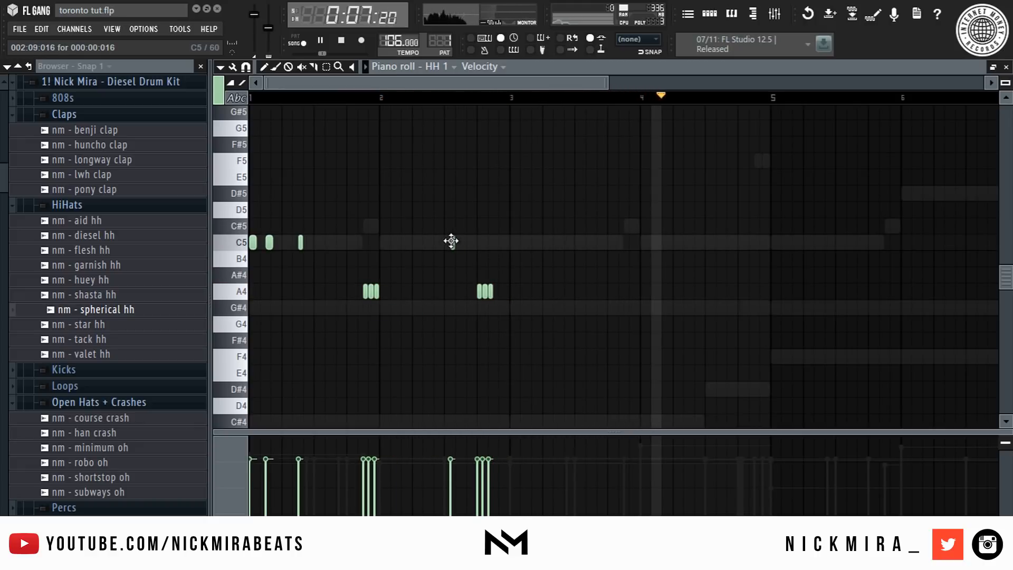
{"action": "left_click", "coordinate": [468, 242]}
{"action": "key", "text": "space"}
{"action": "key", "text": "space"}
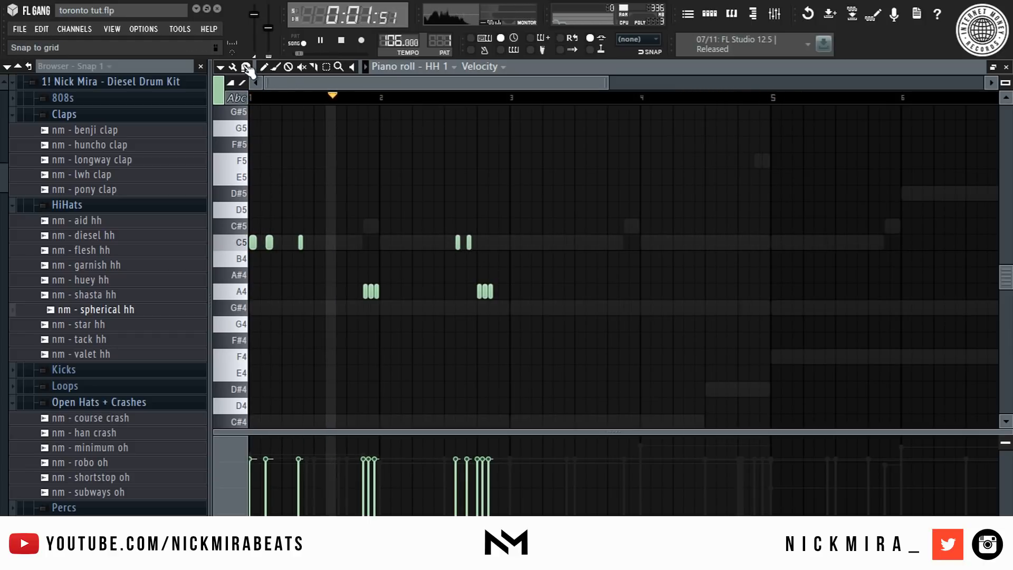
- Duplicate the whole hi-hat pattern once to extend it
{"action": "key", "text": "ctrl+a"}
{"action": "key", "text": "ctrl+b"}
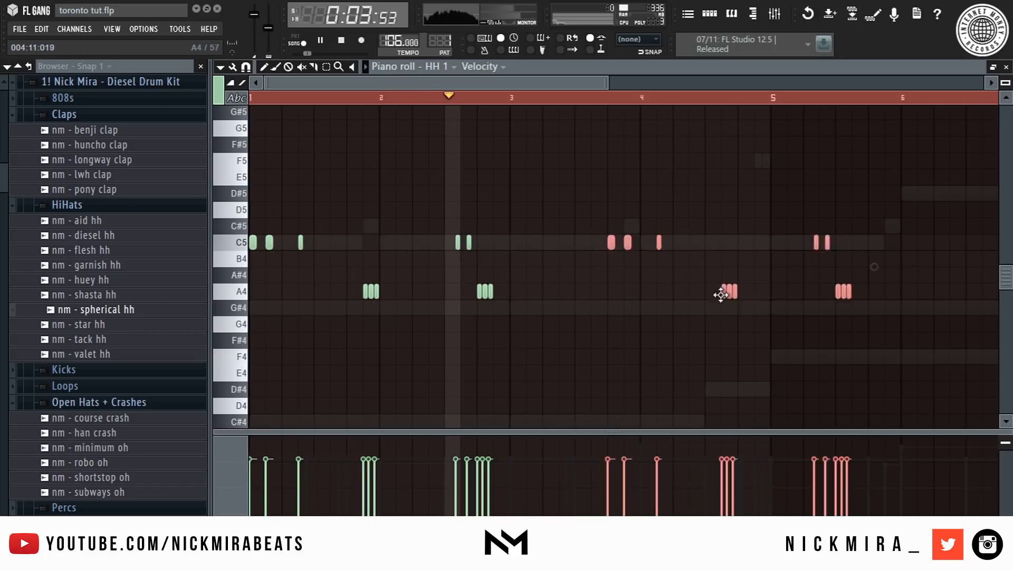
{"action": "key", "text": "ctrl+d"}
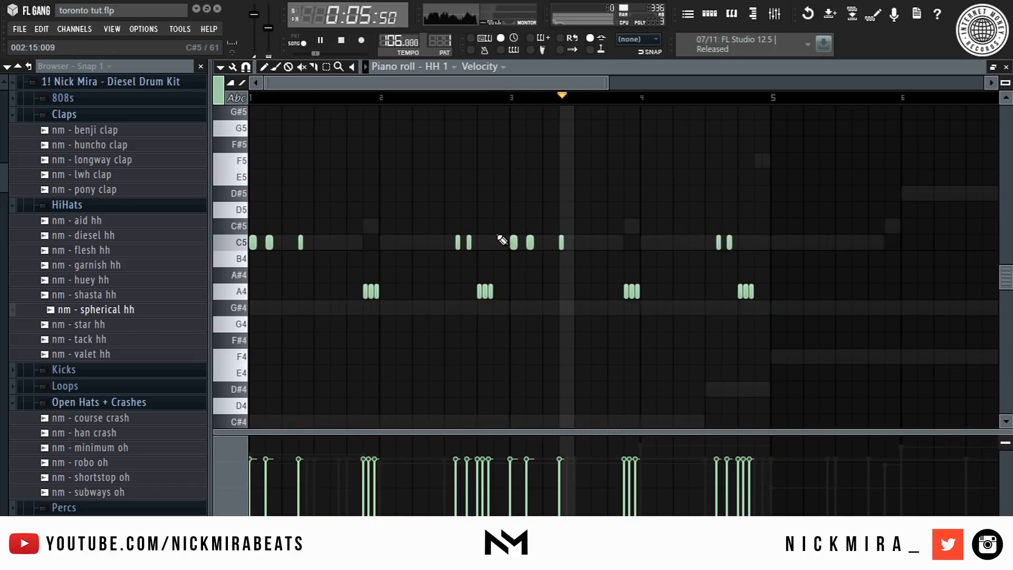
- Add a single A4 hit near beat 4.4 and a C5 hit just after it
{"action": "left_click", "coordinate": [691, 291]}
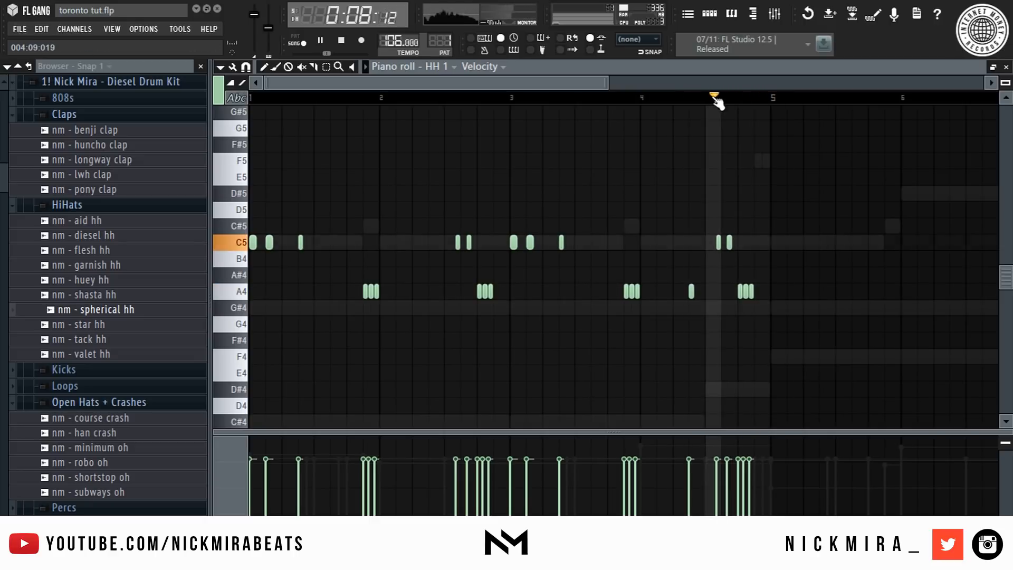
{"action": "scroll", "coordinate": [805, 99], "scroll_direction": "up", "scroll_amount": 3}
{"action": "key", "text": "space"}
{"action": "key", "text": "space"}
{"action": "key", "text": "space"}
{"action": "left_click", "coordinate": [472, 241]}
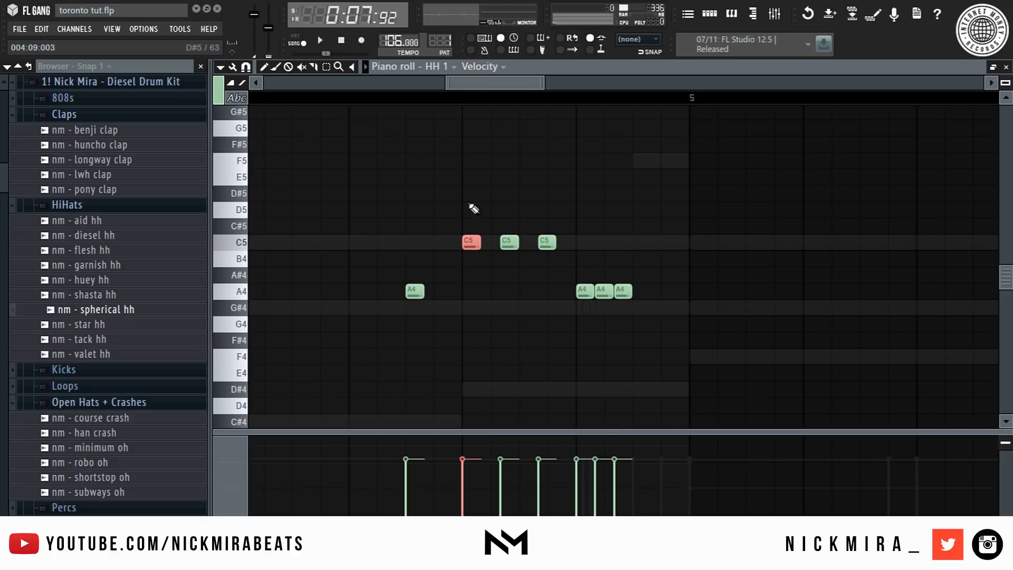
- Set the snap to 1/3 step, build a fast C5 roll there, and remove the following C5 hit
{"action": "left_click", "coordinate": [246, 67]}
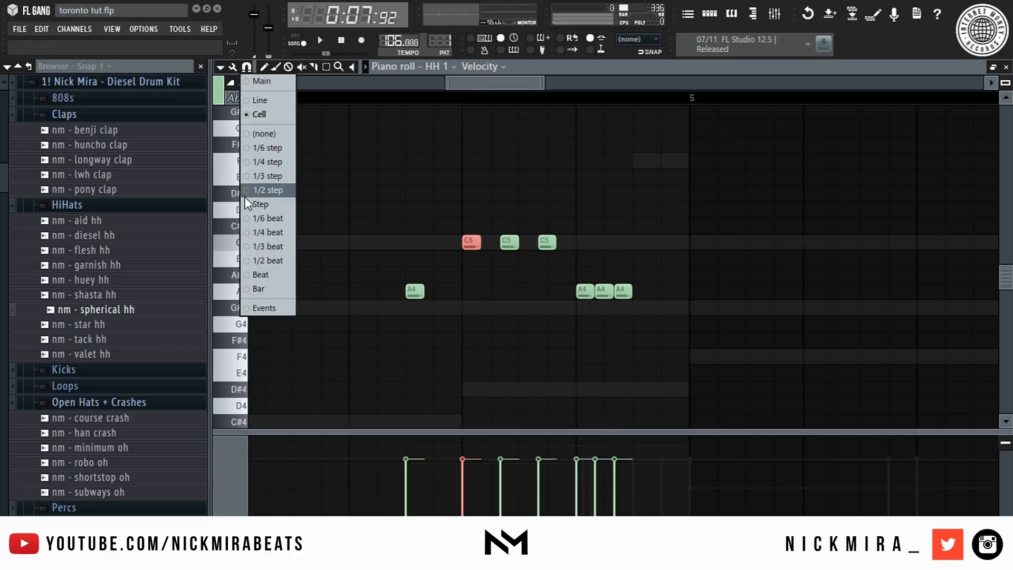
{"action": "left_click", "coordinate": [279, 175]}
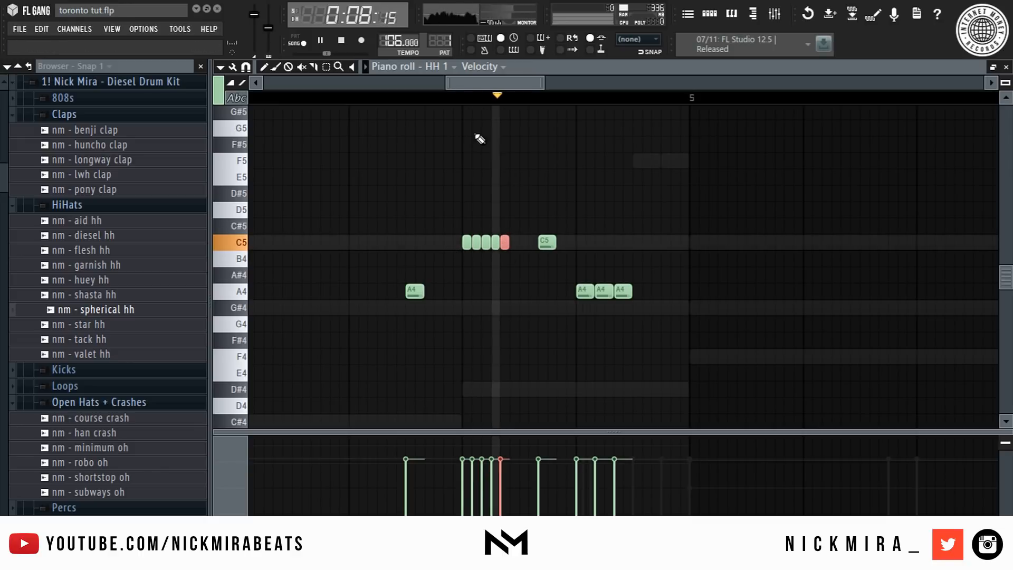
{"action": "right_click", "coordinate": [550, 243]}
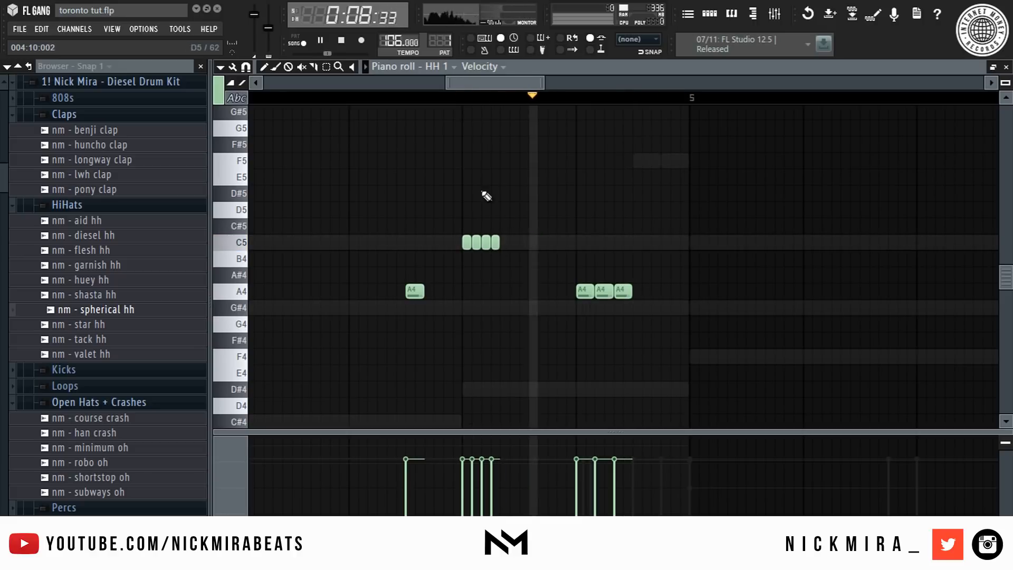
- Switch the snap to Cell and add a C5 hit just after the roll
{"action": "left_click", "coordinate": [247, 67]}
{"action": "left_click", "coordinate": [270, 114]}
{"action": "left_click", "coordinate": [521, 242]}
- Delete the last two notes of the A4 run and add one A4 hit slightly later
{"action": "right_click", "coordinate": [604, 291]}
{"action": "right_click", "coordinate": [623, 291]}
{"action": "left_click", "coordinate": [637, 291]}
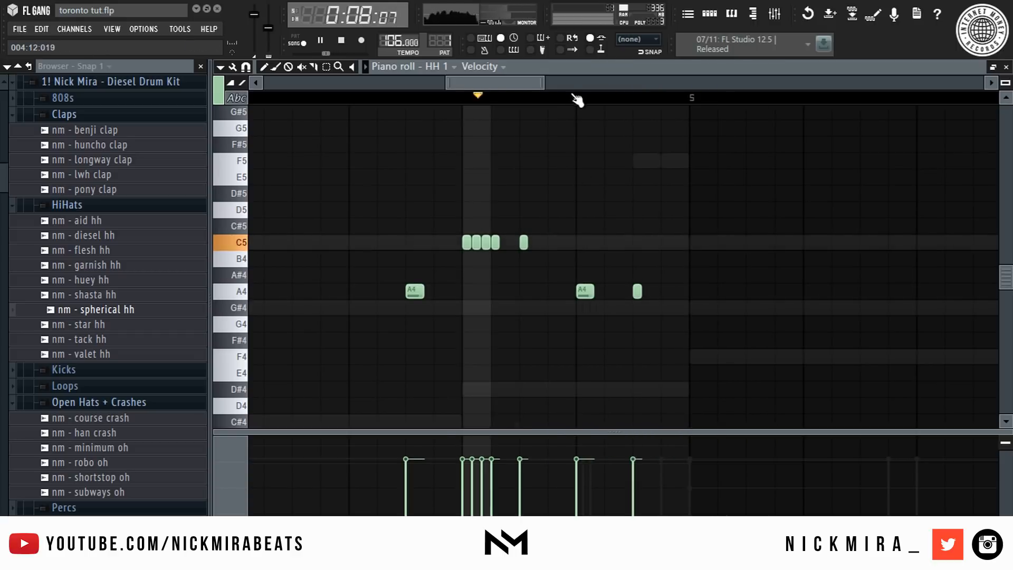
- Duplicate the entire reworked hi-hat pattern to double its length
{"action": "scroll", "coordinate": [574, 99], "scroll_direction": "down", "scroll_amount": 4}
{"action": "key", "text": "ctrl+a"}
{"action": "key", "text": "ctrl+b"}
{"action": "key", "text": "ctrl+d"}
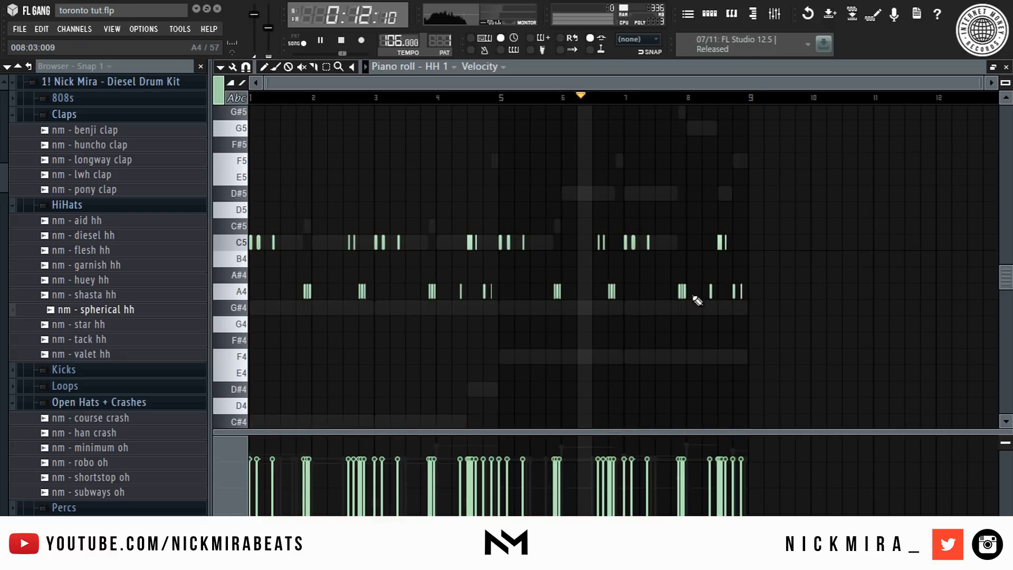
- Select the final A4 hits of the pattern and transpose them down three semitones to F#4
{"action": "left_click_drag", "start_coordinate": [676, 289], "coordinate": [765, 291]}
{"action": "key", "text": "space"}
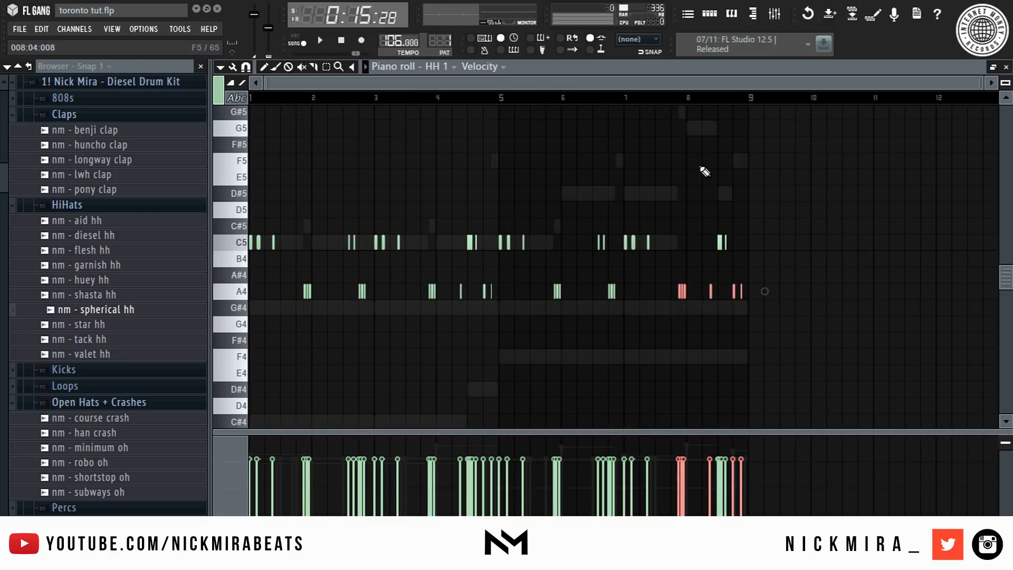
{"action": "key", "text": "shift+Down"}
{"action": "key", "text": "shift+Down"}
{"action": "key", "text": "shift+Down"}
{"action": "key", "text": "space"}
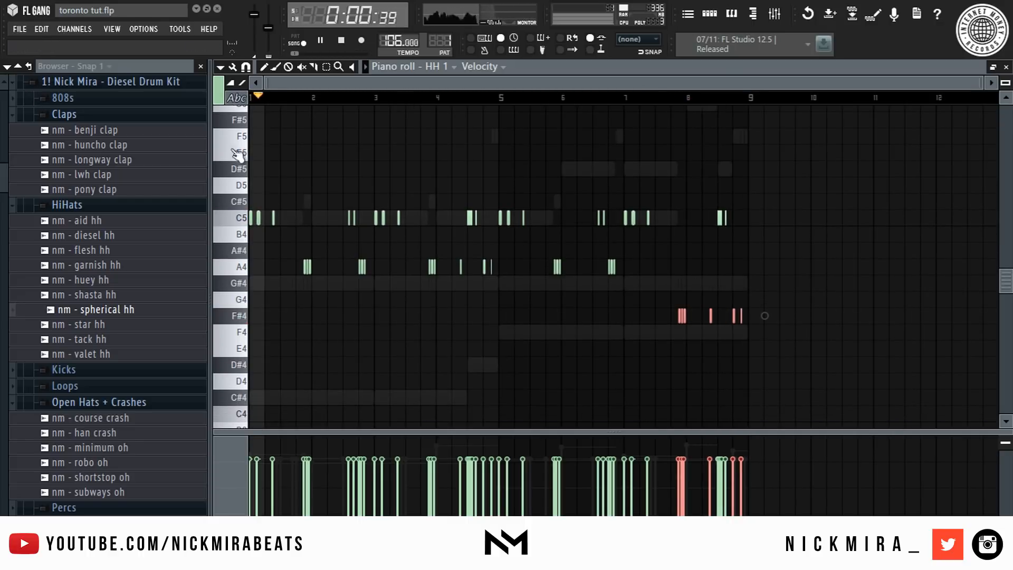
- Open the Kick channel's notes in the piano roll
{"action": "key", "text": "F7"}
{"action": "left_click", "coordinate": [344, 176]}
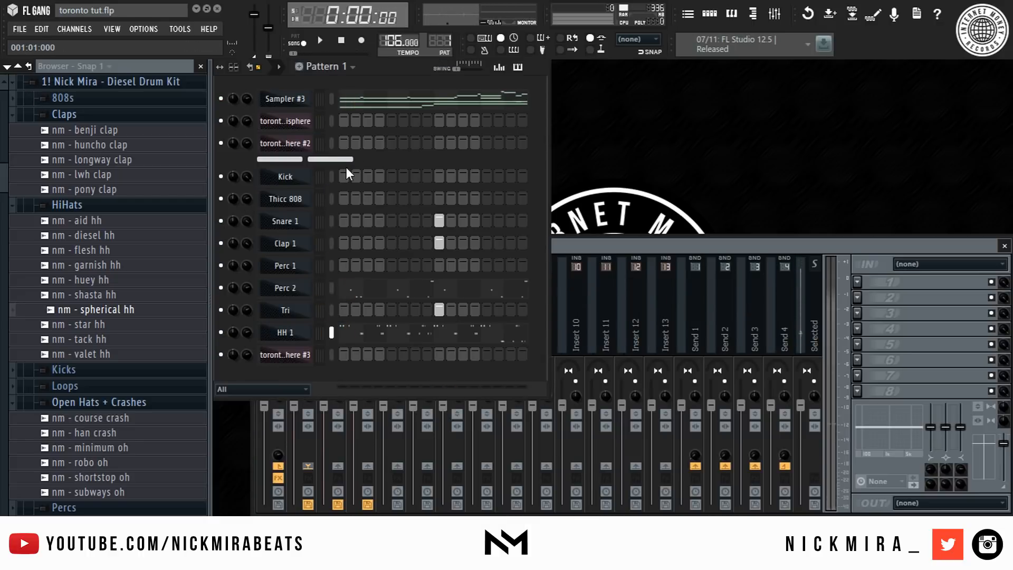
{"action": "left_click", "coordinate": [499, 67]}
{"action": "left_click_drag", "start_coordinate": [619, 98], "coordinate": [336, 106]}
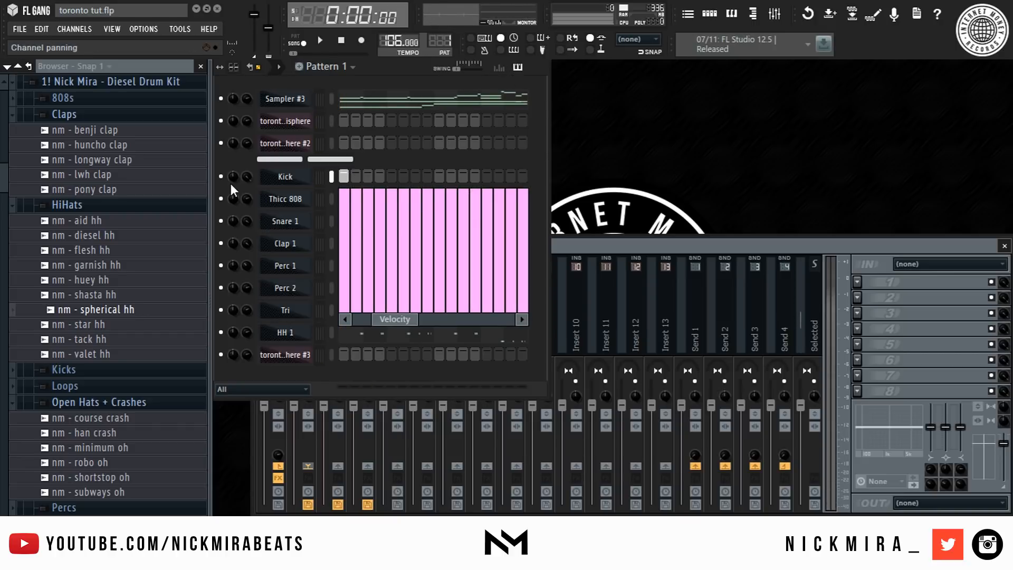
{"action": "left_click", "coordinate": [285, 176]}
{"action": "right_click", "coordinate": [287, 176]}
{"action": "left_click", "coordinate": [369, 176]}
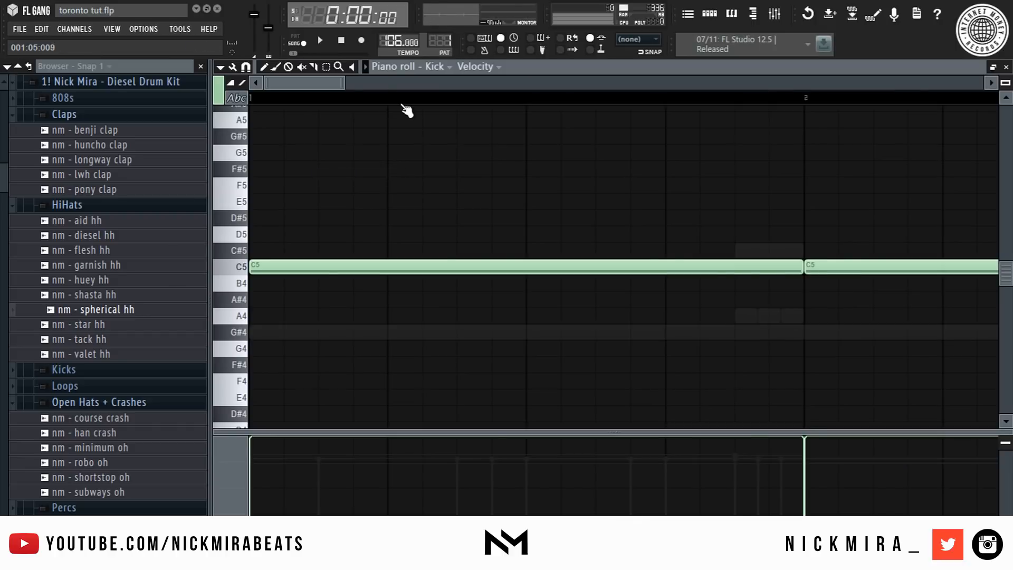
- Add a kick hit just after beat 1 and move the beat 2 kick slightly earlier
{"action": "scroll", "coordinate": [403, 105], "scroll_direction": "down", "scroll_amount": 5}
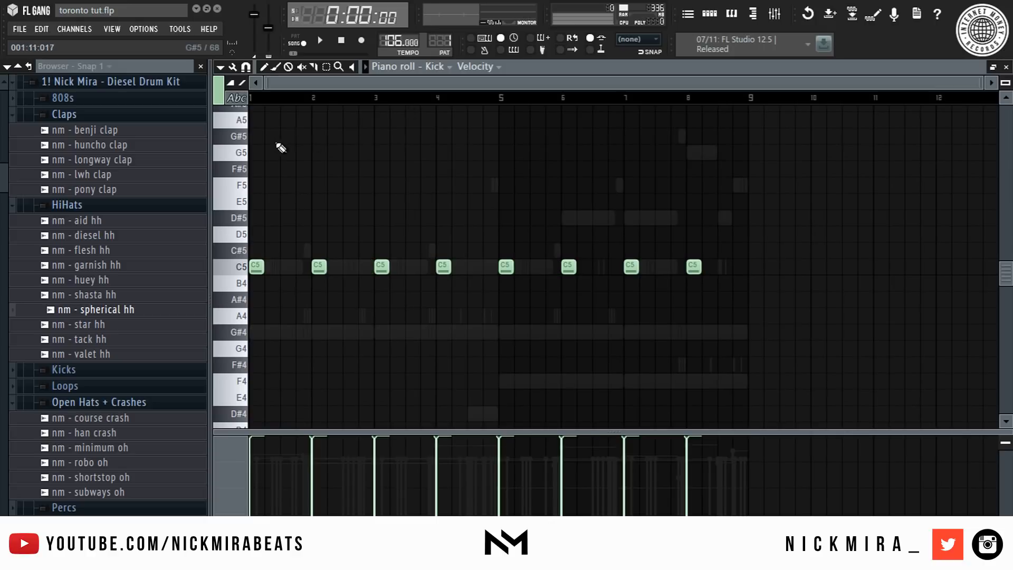
{"action": "key", "text": "space"}
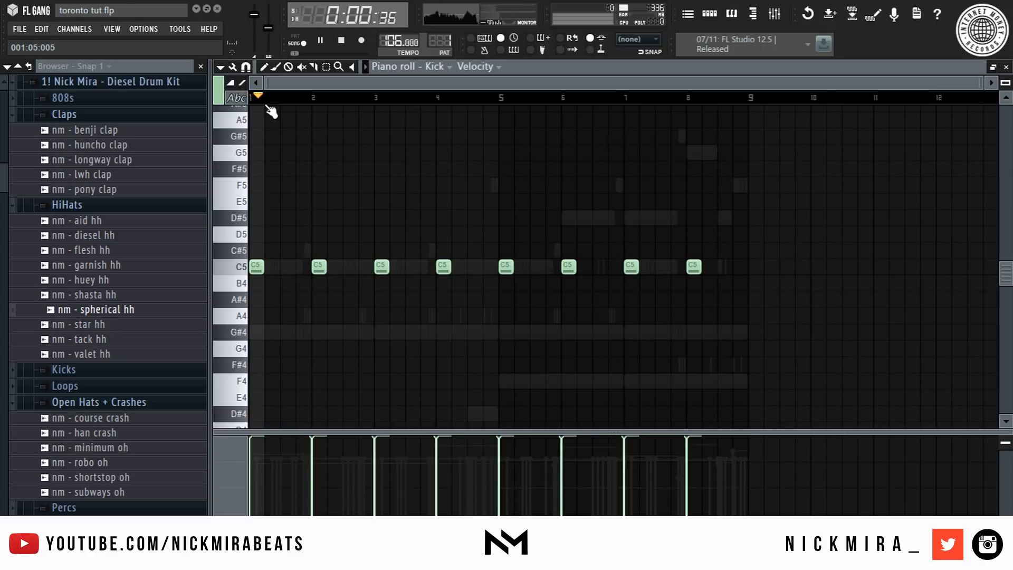
{"action": "scroll", "coordinate": [255, 100], "scroll_direction": "up", "scroll_amount": 4}
{"action": "scroll", "coordinate": [262, 104], "scroll_direction": "up", "scroll_amount": 4}
{"action": "scroll", "coordinate": [286, 193], "scroll_direction": "down", "scroll_amount": 3}
{"action": "key", "text": "space"}
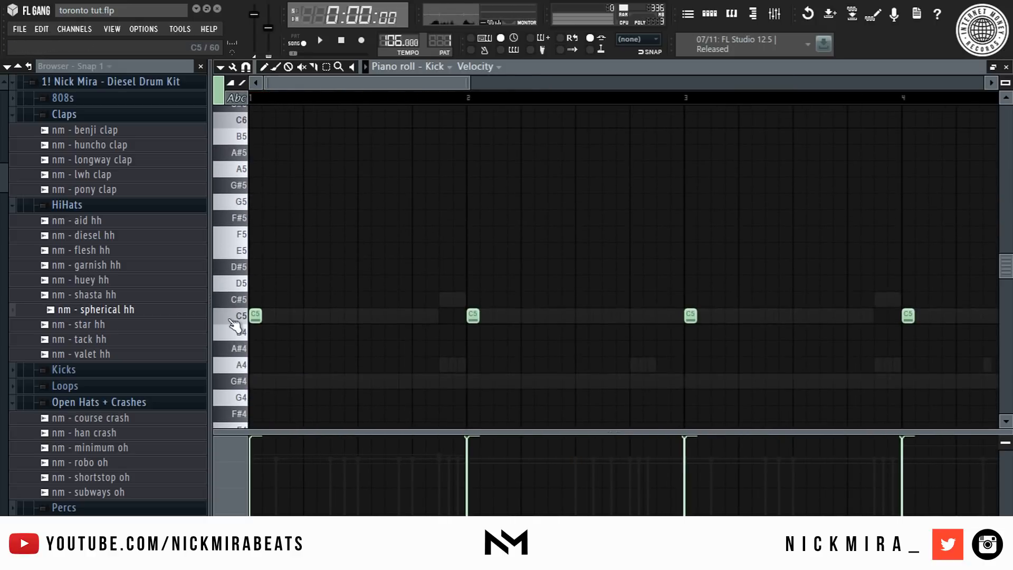
{"action": "left_click", "coordinate": [285, 315]}
{"action": "scroll", "coordinate": [385, 255], "scroll_direction": "down", "scroll_amount": 3}
{"action": "left_click_drag", "start_coordinate": [472, 218], "coordinate": [452, 221]}
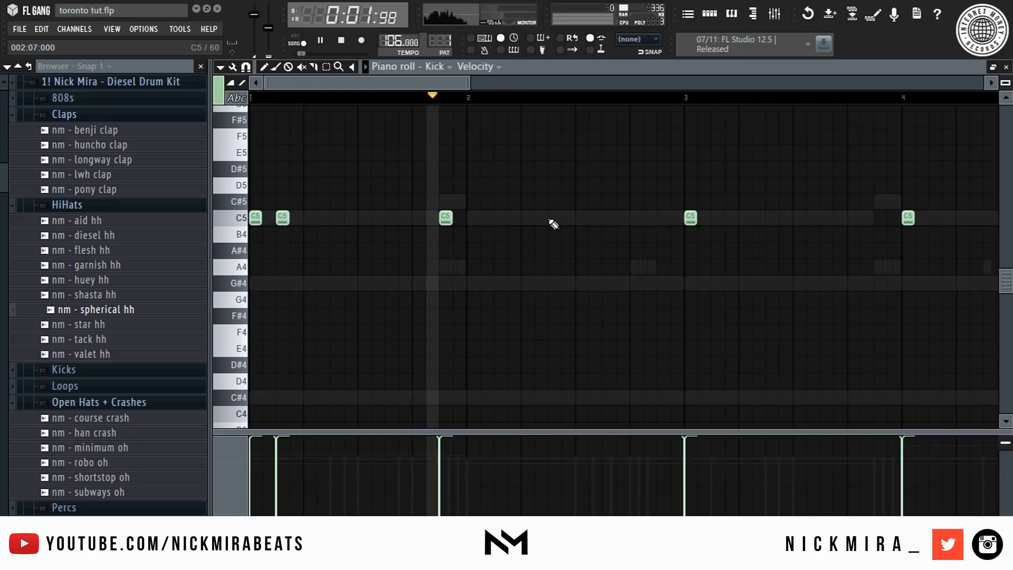
- Add extra kick hits before beat 3 and between beats 4 and 5, nudging the beat 4 kick earlier
{"action": "left_click", "coordinate": [636, 217]}
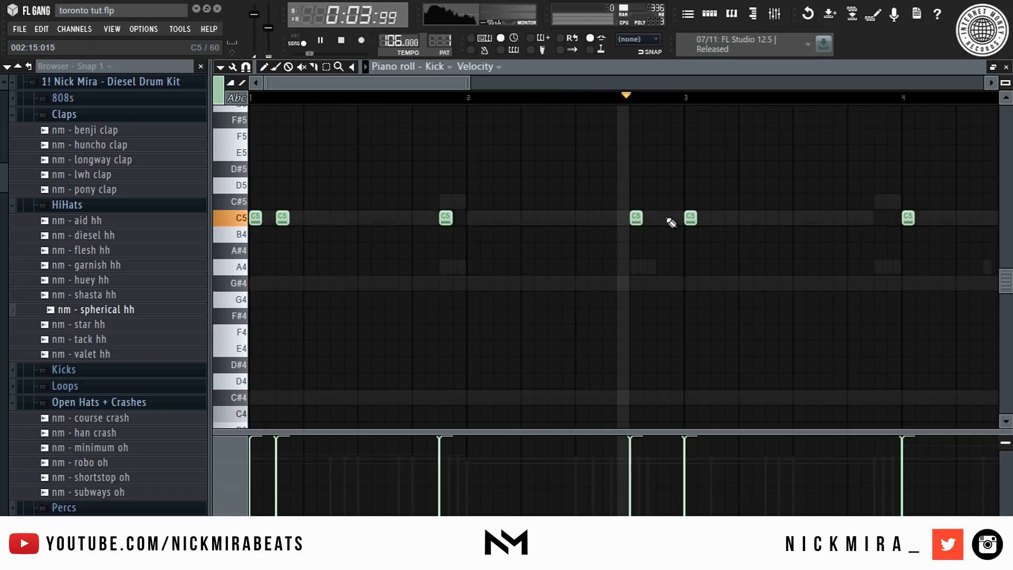
{"action": "scroll", "coordinate": [628, 106], "scroll_direction": "down", "scroll_amount": 2}
{"action": "left_click_drag", "start_coordinate": [664, 218], "coordinate": [649, 219]}
{"action": "left_click", "coordinate": [719, 218]}
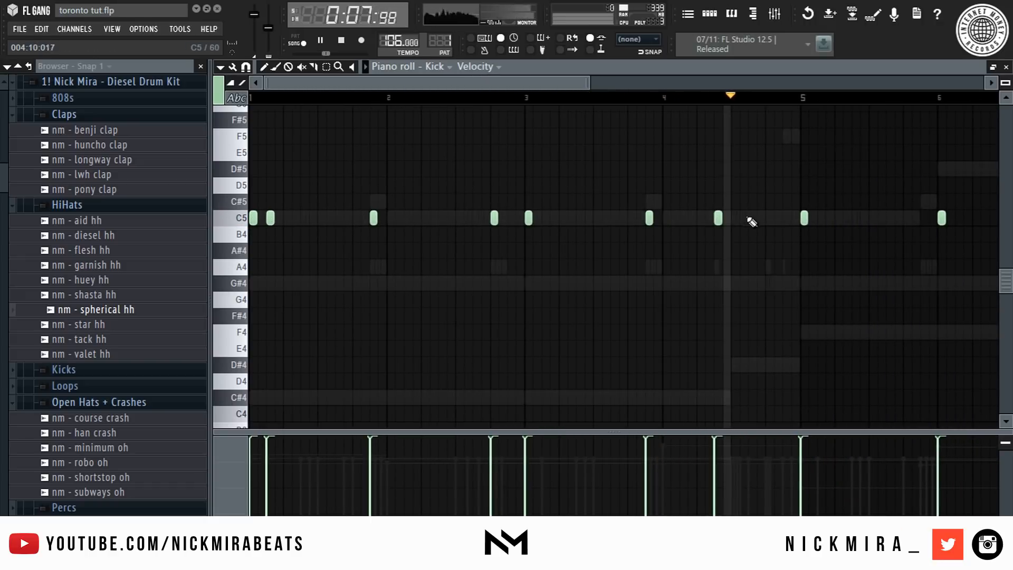
{"action": "left_click", "coordinate": [789, 218]}
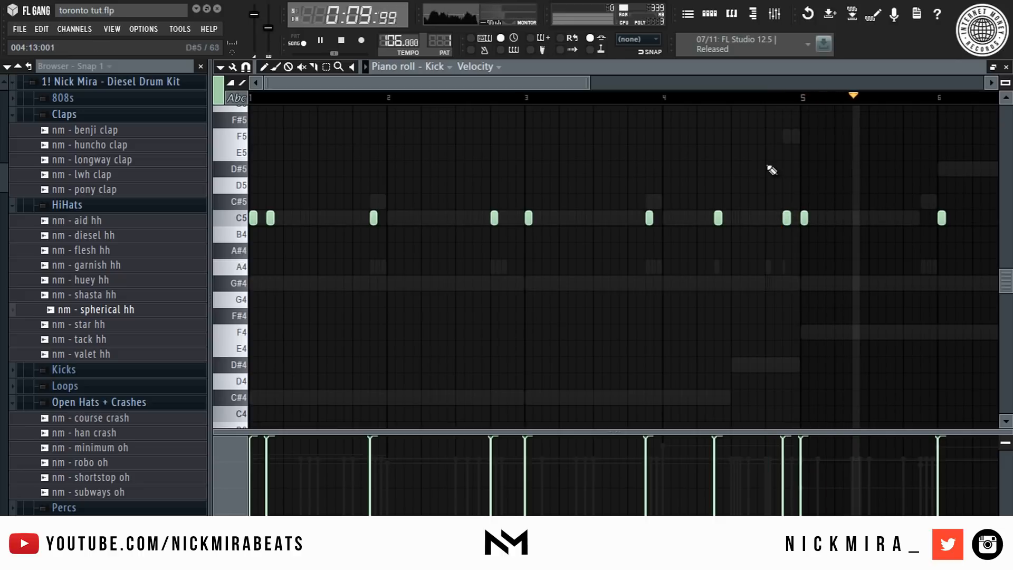
- Make the kick notes legato and delete the kick notes after beat 5
{"action": "scroll", "coordinate": [779, 109], "scroll_direction": "down", "scroll_amount": 3}
{"action": "key", "text": "ctrl+l"}
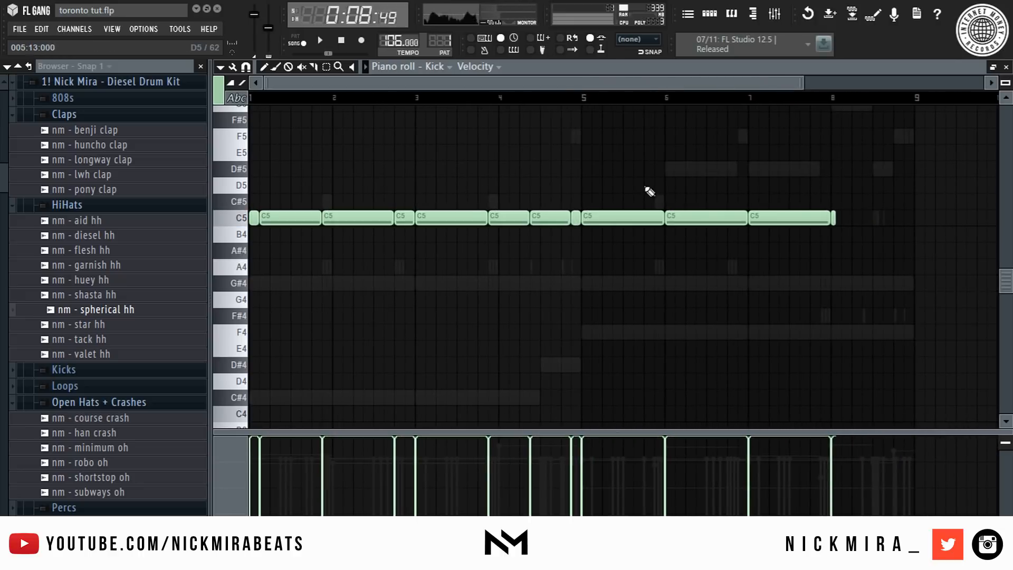
{"action": "left_click_drag", "start_coordinate": [610, 196], "coordinate": [835, 257]}
{"action": "key", "text": "space"}
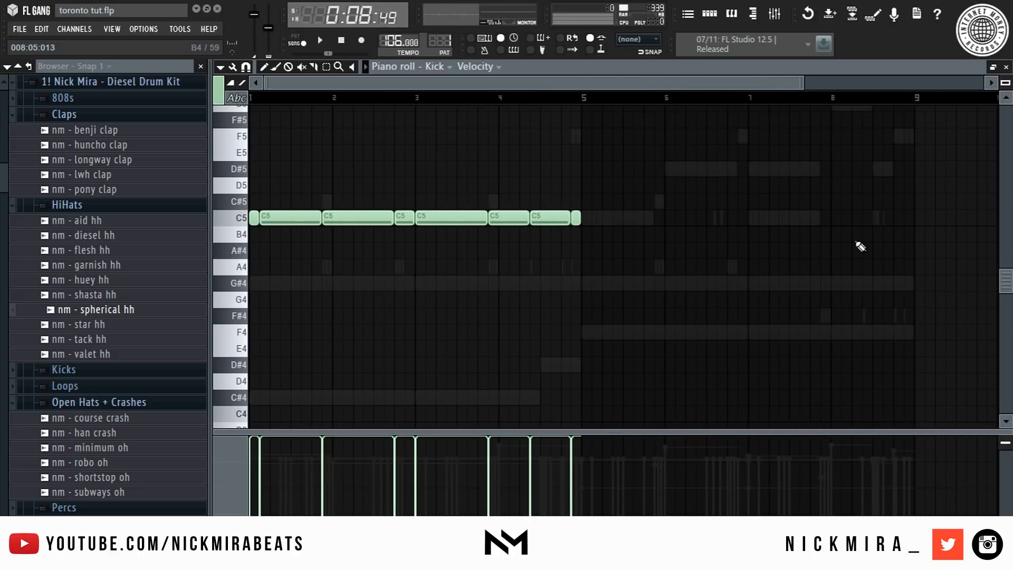
- Duplicate the four-beat kick pattern to fill the second half
{"action": "key", "text": "ctrl+b"}
{"action": "scroll", "coordinate": [642, 111], "scroll_direction": "up", "scroll_amount": 5}
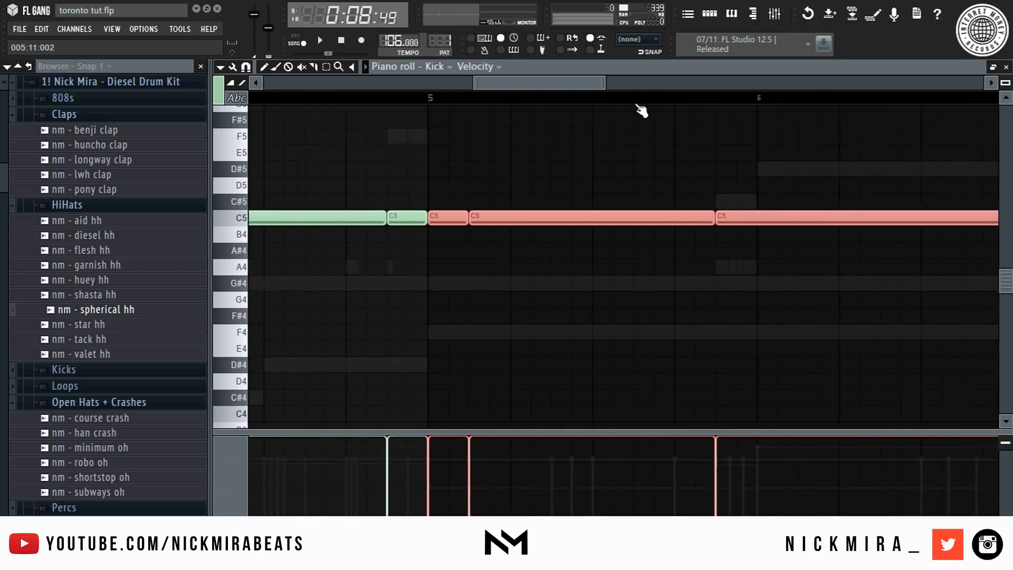
{"action": "key", "text": "ctrl+d"}
{"action": "scroll", "coordinate": [642, 110], "scroll_direction": "down", "scroll_amount": 6}
{"action": "scroll", "coordinate": [642, 110], "scroll_direction": "up", "scroll_amount": 5}
{"action": "key", "text": "shift+d"}
{"action": "scroll", "coordinate": [641, 109], "scroll_direction": "down", "scroll_amount": 5}
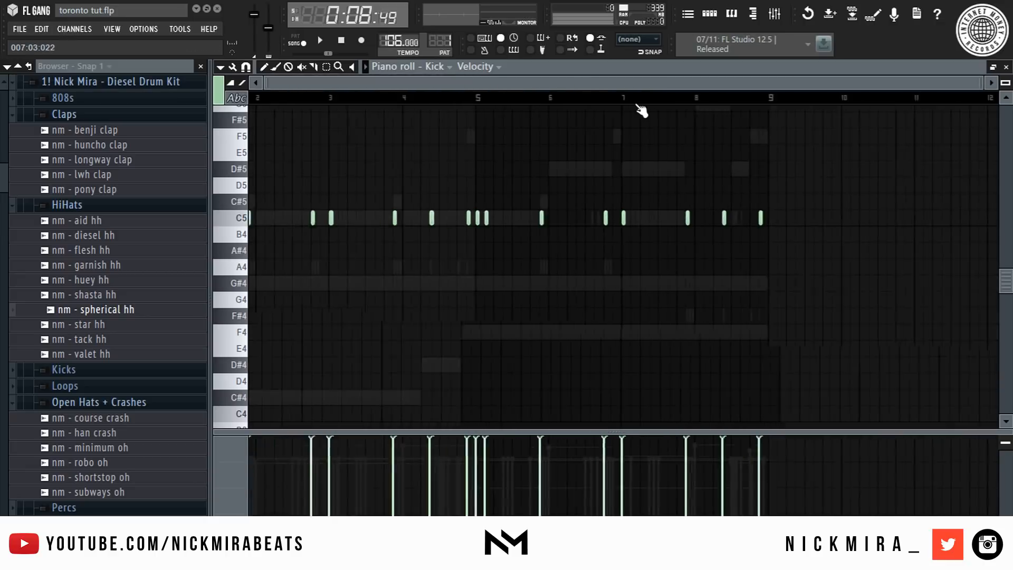
- Close the piano roll and switch on an extra Perc 1 step near the start of the step sequencer
{"action": "key", "text": "space"}
{"action": "key", "text": "F7"}
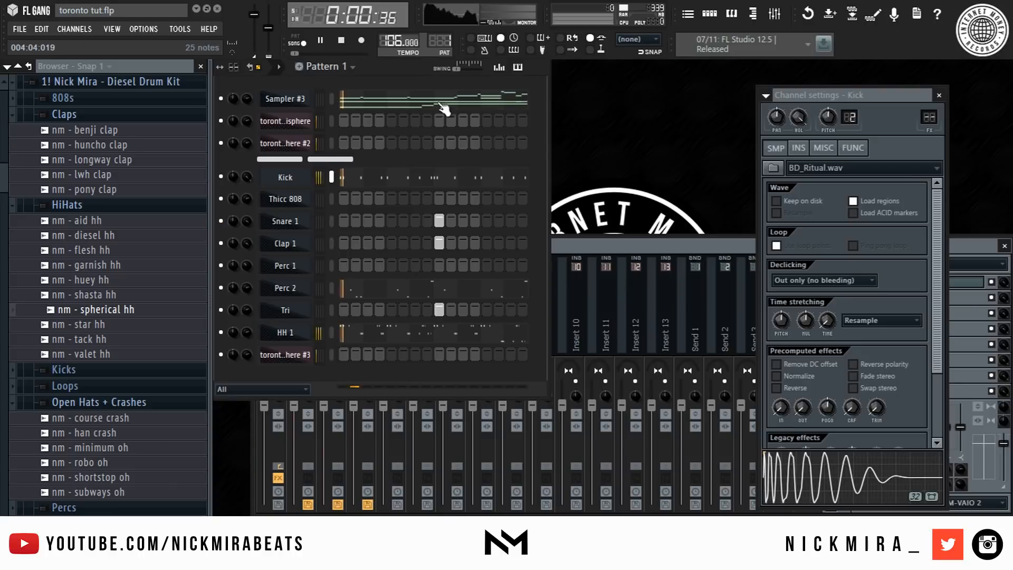
{"action": "key", "text": "space"}
{"action": "left_click", "coordinate": [364, 263]}
{"action": "key", "text": "space"}
{"action": "right_click", "coordinate": [365, 263]}
{"action": "left_click", "coordinate": [393, 265]}
- Open the Perc 1 sample in Edison and drag the edited copy back into the channel
{"action": "left_click", "coordinate": [298, 268]}
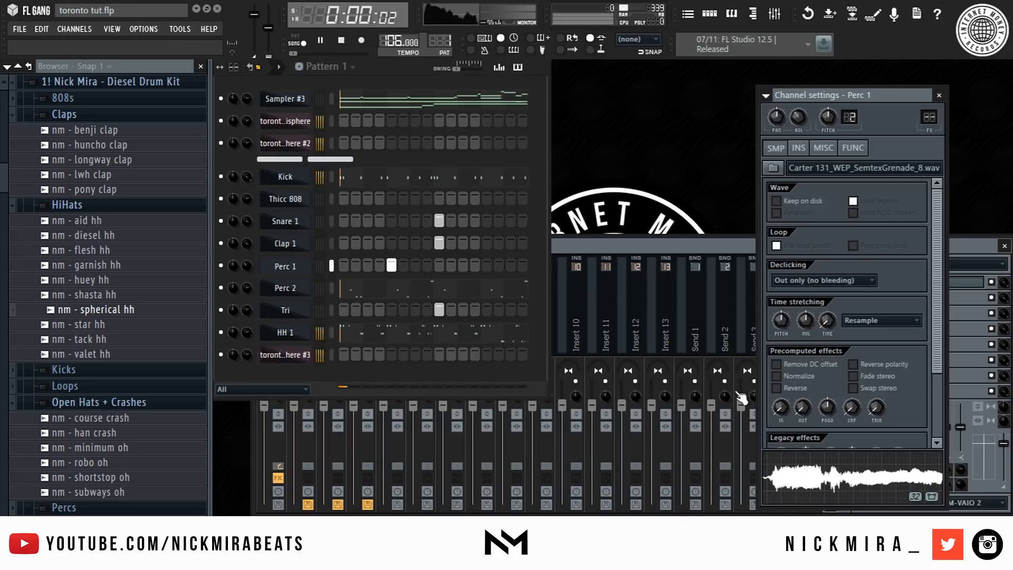
{"action": "right_click", "coordinate": [832, 471]}
{"action": "left_click", "coordinate": [866, 459]}
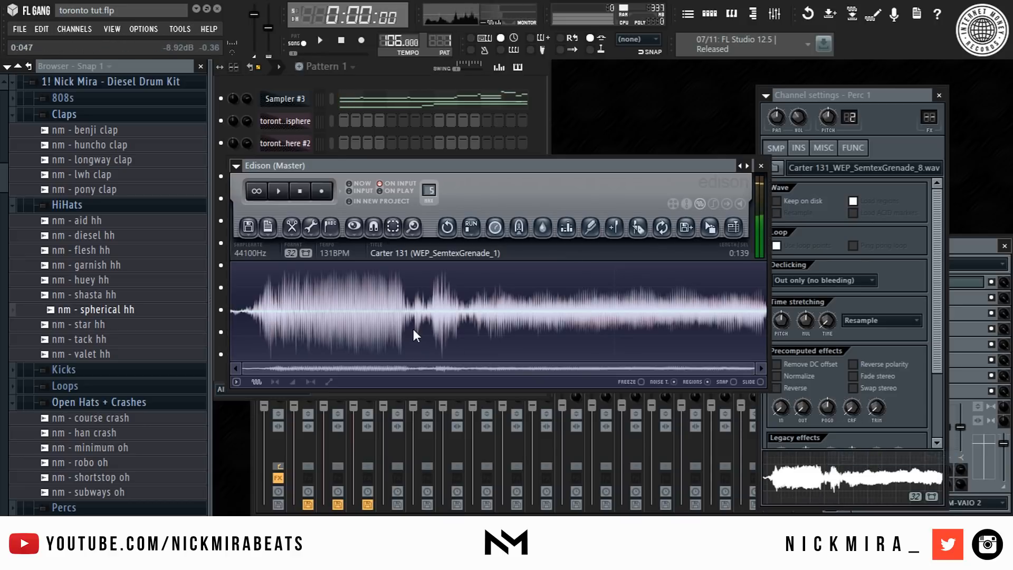
{"action": "key", "text": "alt+o"}
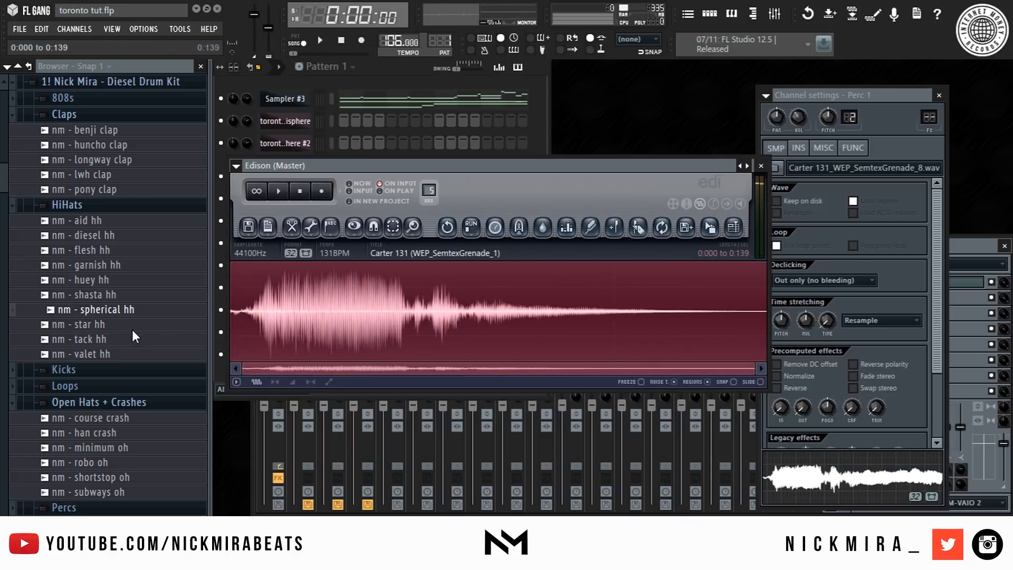
{"action": "left_click_drag", "start_coordinate": [722, 231], "coordinate": [765, 211]}
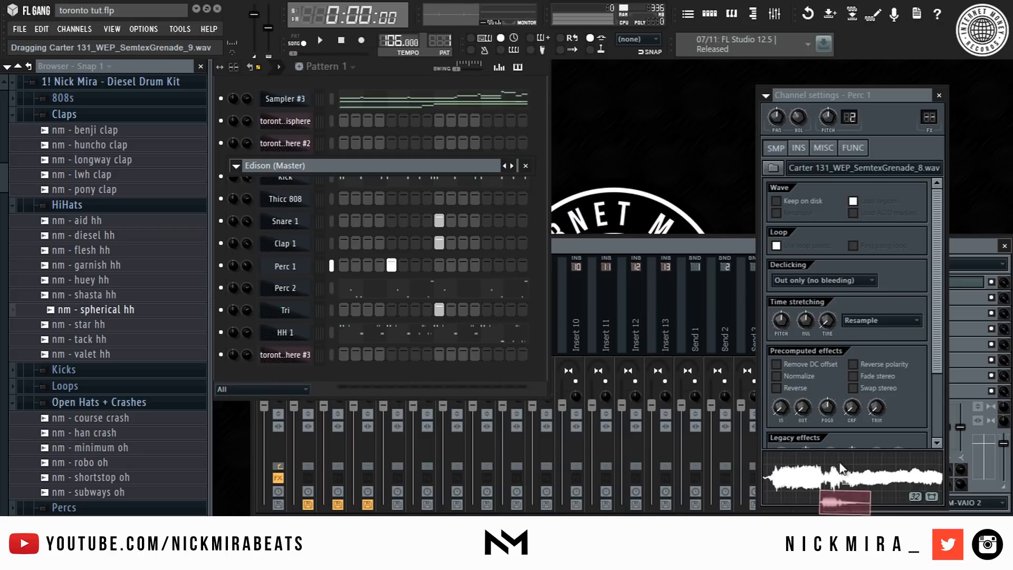
{"action": "left_click_drag", "start_coordinate": [842, 468], "coordinate": [844, 470]}
- Lower the percussion channel's pitch to -400 cents and preview the sample
{"action": "key", "text": "space"}
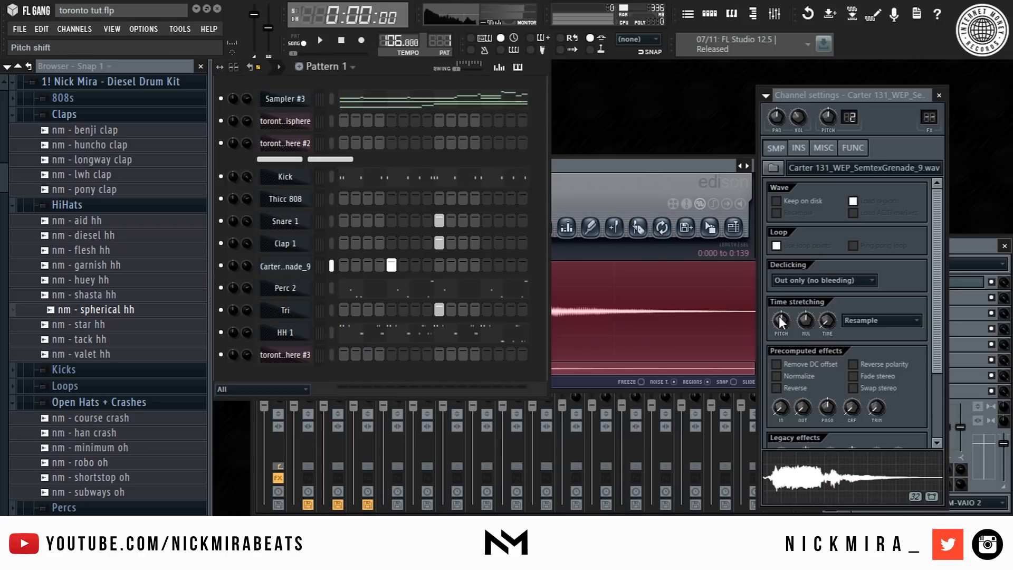
{"action": "left_click_drag", "start_coordinate": [781, 320], "coordinate": [781, 327]}
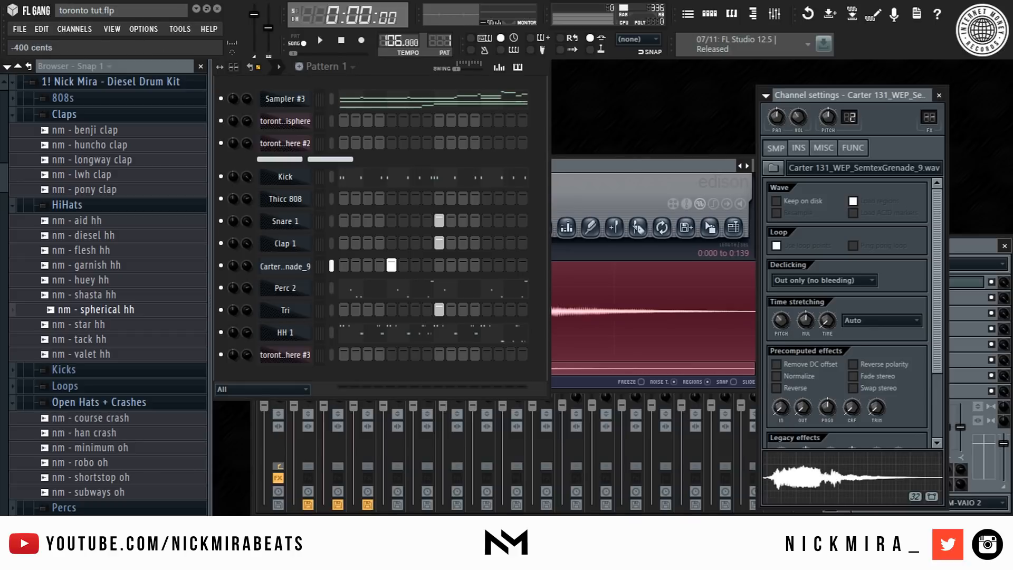
{"action": "left_click", "coordinate": [820, 479]}
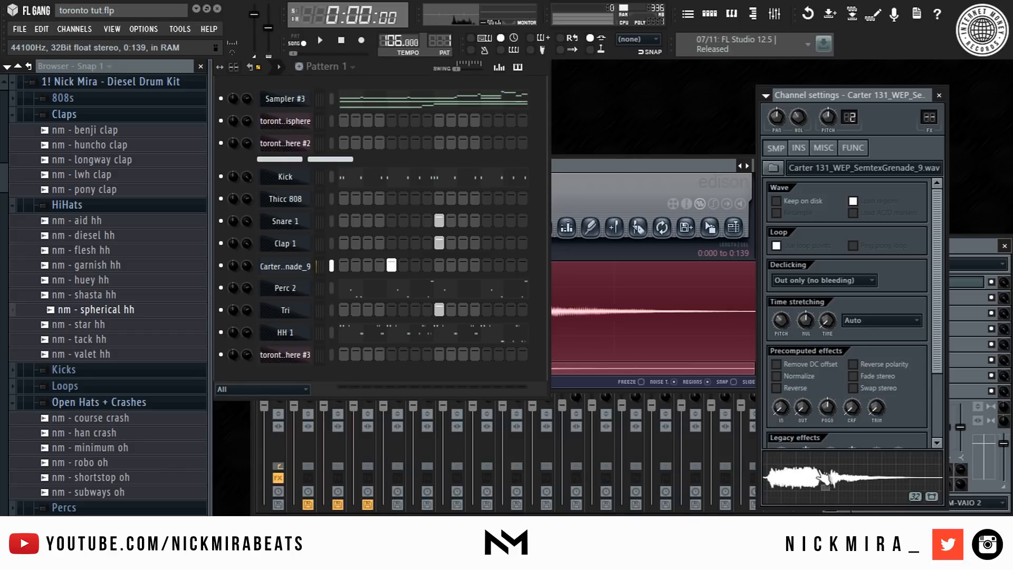
- Toggle two steps on the grenade channel and open its piano roll
{"action": "key", "text": "space"}
{"action": "left_click", "coordinate": [392, 264]}
{"action": "left_click", "coordinate": [404, 264]}
{"action": "right_click", "coordinate": [299, 272]}
{"action": "left_click", "coordinate": [337, 266]}
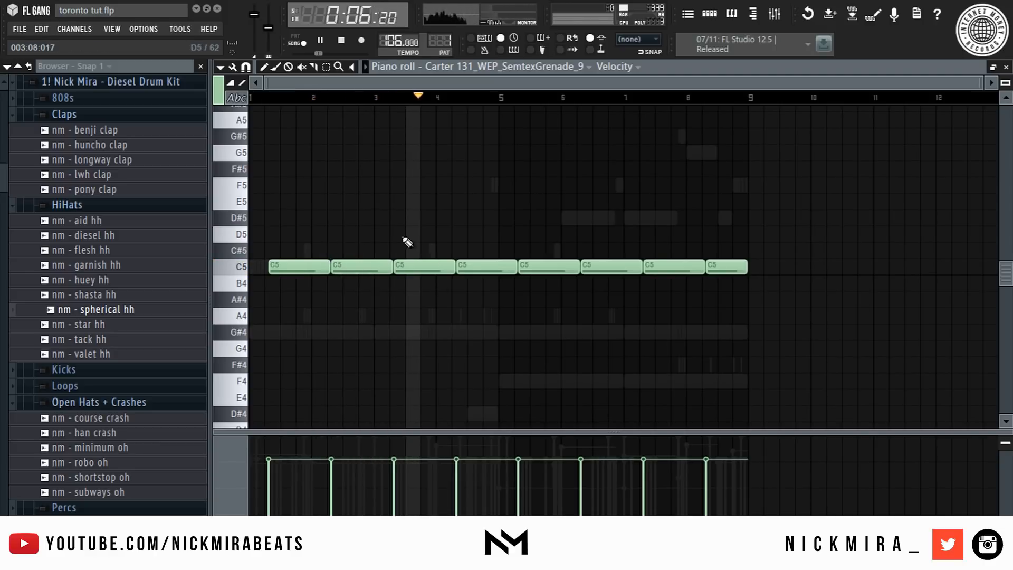
- Delete most grenade notes in the piano roll, keeping short hits at bars 1 and 5
{"action": "right_click", "coordinate": [338, 265]}
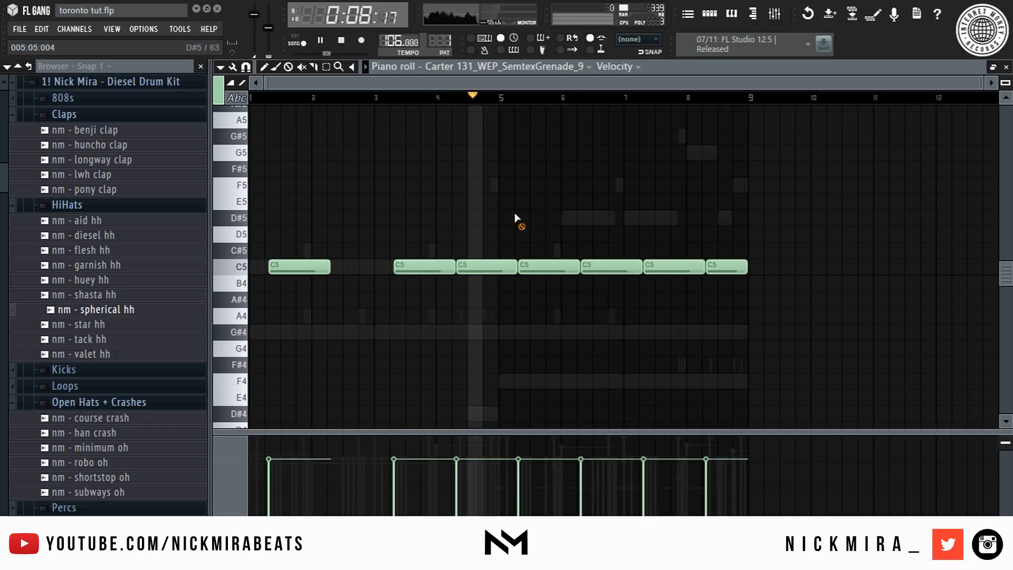
{"action": "right_click", "coordinate": [491, 266]}
{"action": "right_click", "coordinate": [585, 265]}
{"action": "right_click", "coordinate": [725, 264]}
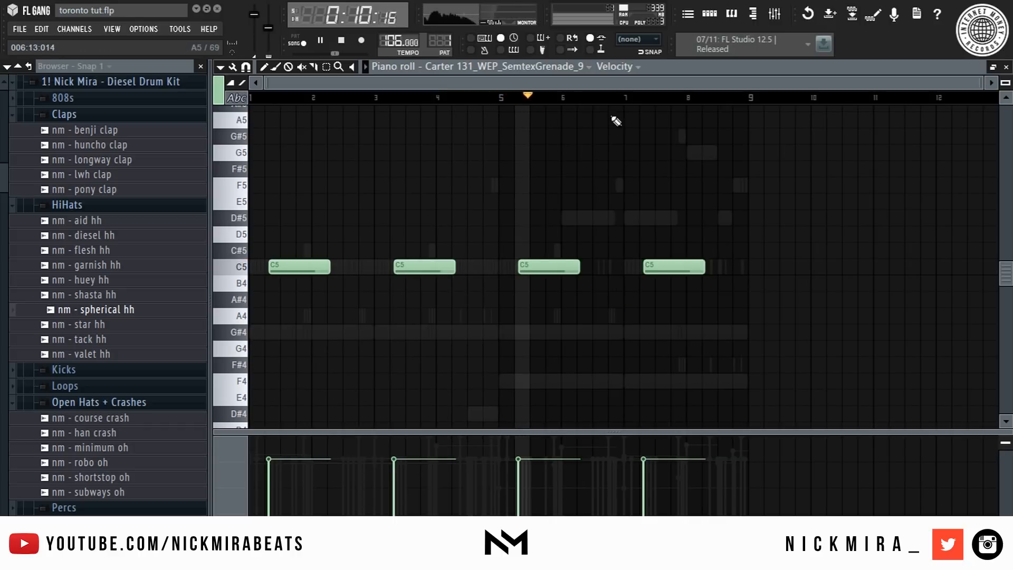
{"action": "key", "text": "shift+d"}
{"action": "scroll", "coordinate": [585, 93], "scroll_direction": "up", "scroll_amount": 3}
{"action": "scroll", "coordinate": [583, 91], "scroll_direction": "right", "scroll_amount": 3}
{"action": "scroll", "coordinate": [586, 95], "scroll_direction": "down", "scroll_amount": 4}
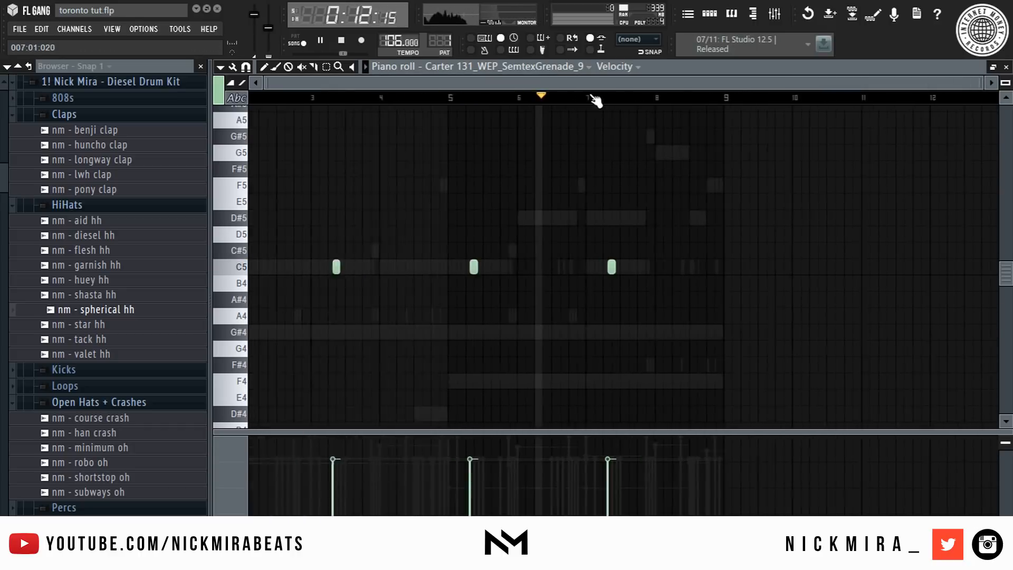
{"action": "right_click", "coordinate": [397, 267]}
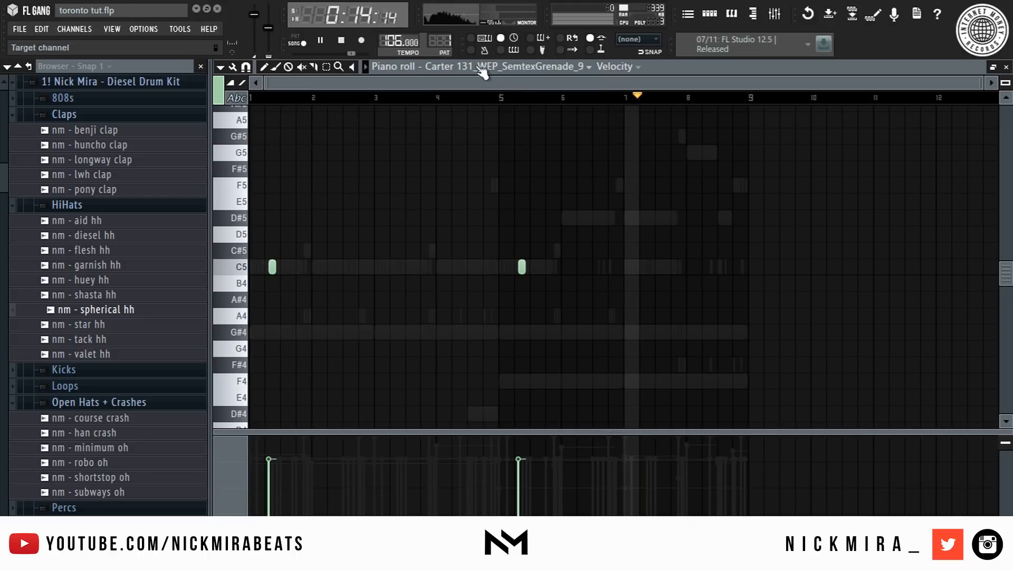
- Select all the grenade notes, adjust them, and close the piano roll
{"action": "scroll", "coordinate": [525, 99], "scroll_direction": "up", "scroll_amount": 3}
{"action": "key", "text": "shift+d"}
{"action": "scroll", "coordinate": [526, 99], "scroll_direction": "down", "scroll_amount": 3}
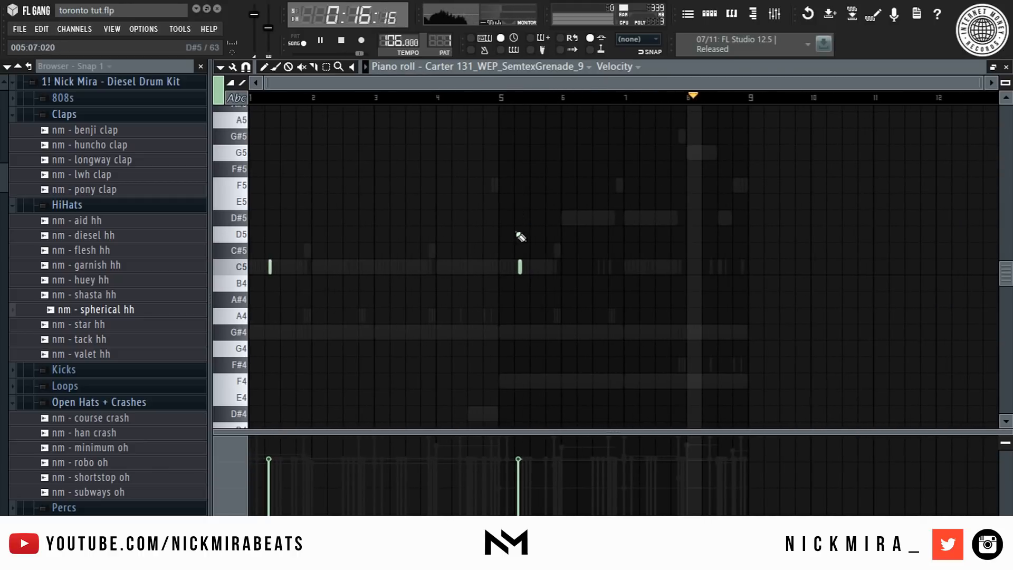
{"action": "key", "text": "ctrl+a"}
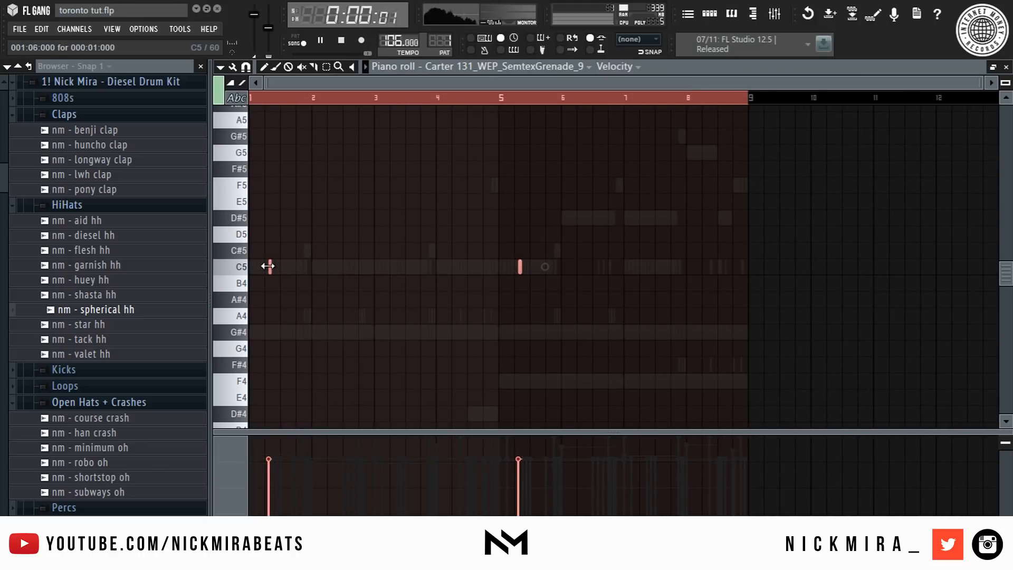
{"action": "left_click_drag", "start_coordinate": [278, 268], "coordinate": [405, 283]}
{"action": "left_click", "coordinate": [423, 199]}
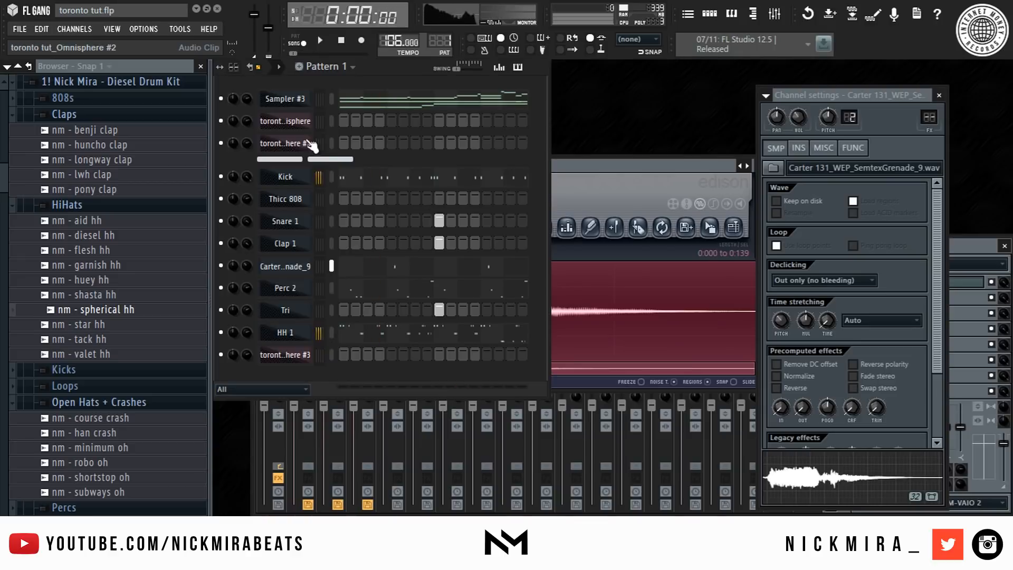
- Open the Thicc 808 channel's sample in Edison
{"action": "right_click", "coordinate": [285, 179]}
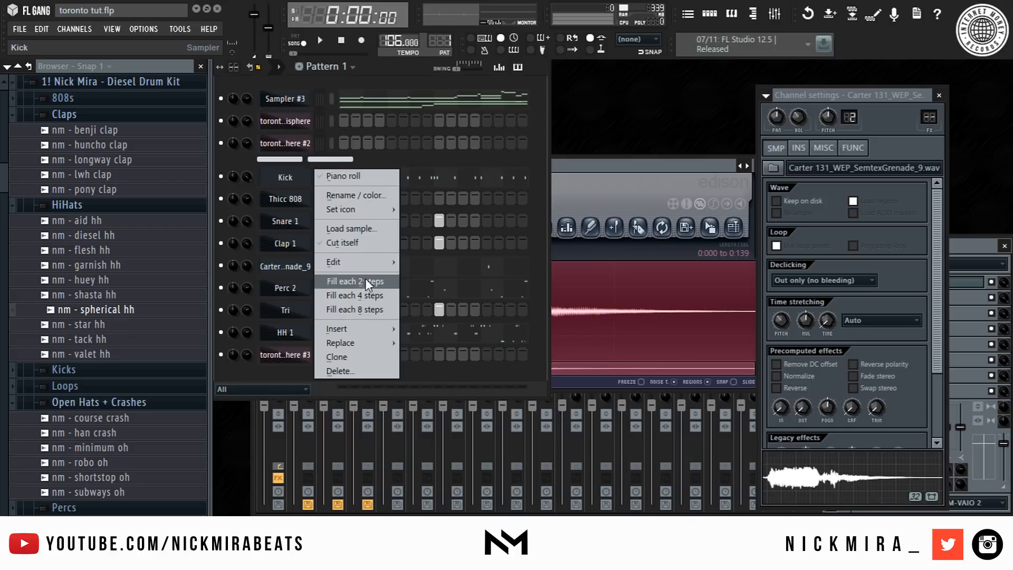
{"action": "mouse_move", "coordinate": [372, 254]}
{"action": "left_click", "coordinate": [445, 282]}
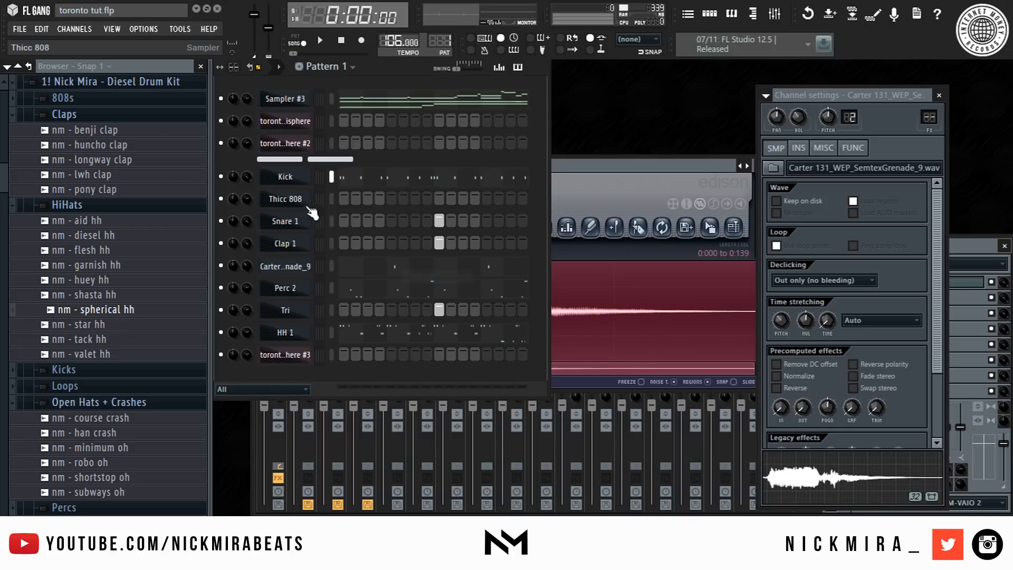
{"action": "right_click", "coordinate": [313, 212]}
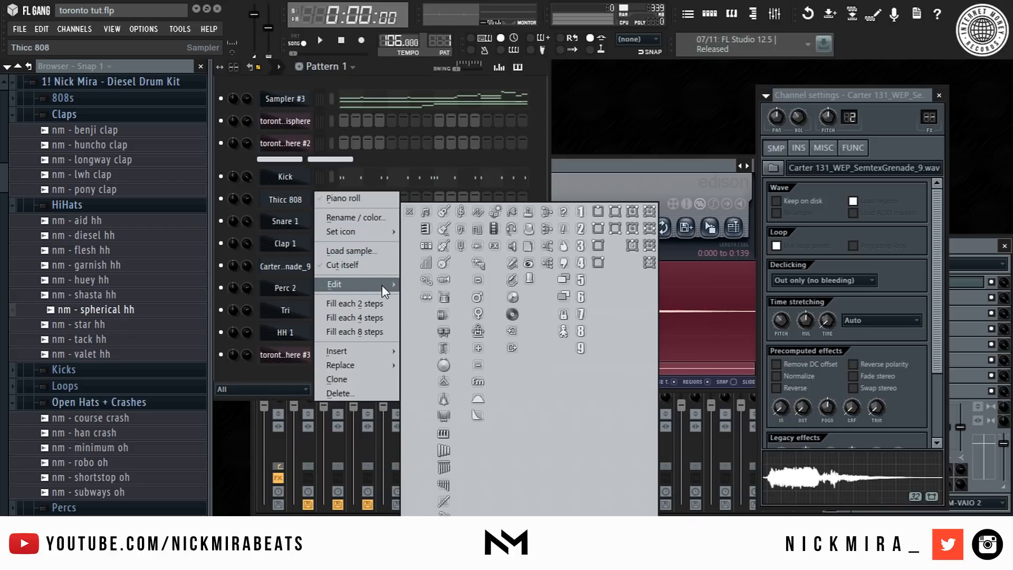
{"action": "mouse_move", "coordinate": [381, 285]}
{"action": "left_click", "coordinate": [432, 317]}
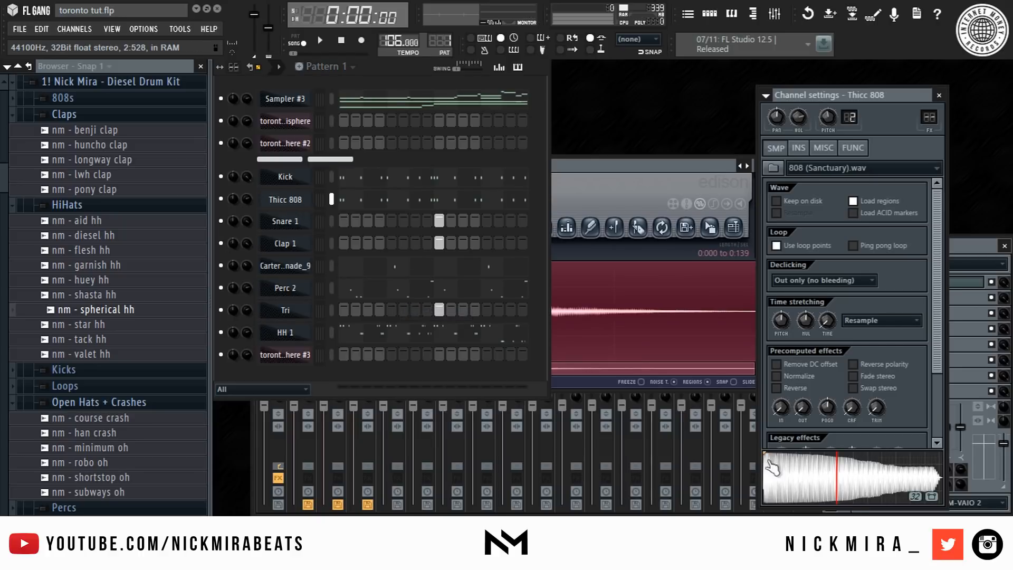
{"action": "left_click", "coordinate": [845, 504]}
{"action": "left_click", "coordinate": [885, 468]}
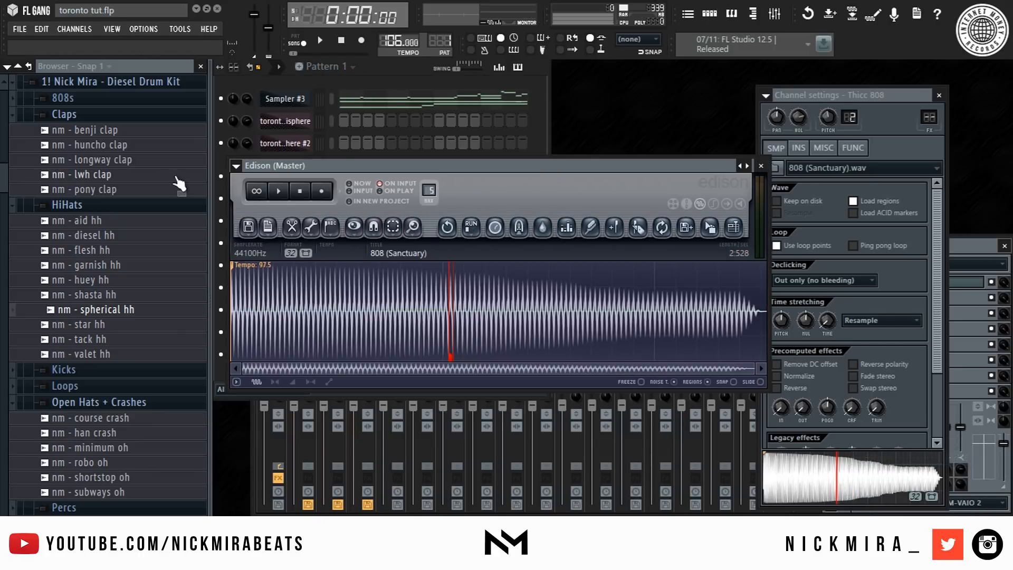
- Delete the 808 sample's tempo region and detect pitch regions in Edison
{"action": "right_click", "coordinate": [265, 268]}
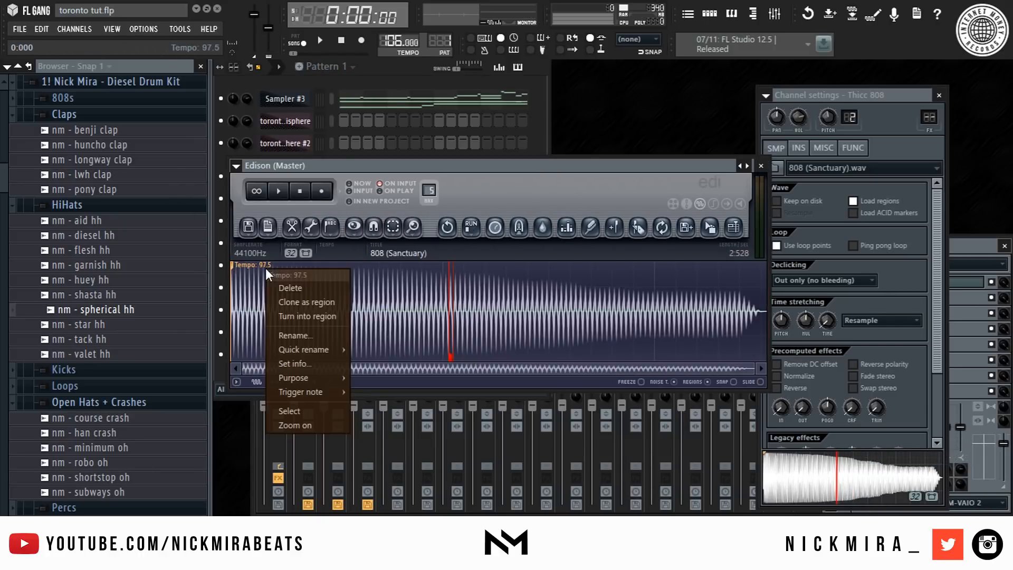
{"action": "left_click", "coordinate": [287, 289]}
{"action": "right_click", "coordinate": [295, 287]}
{"action": "mouse_move", "coordinate": [338, 359]}
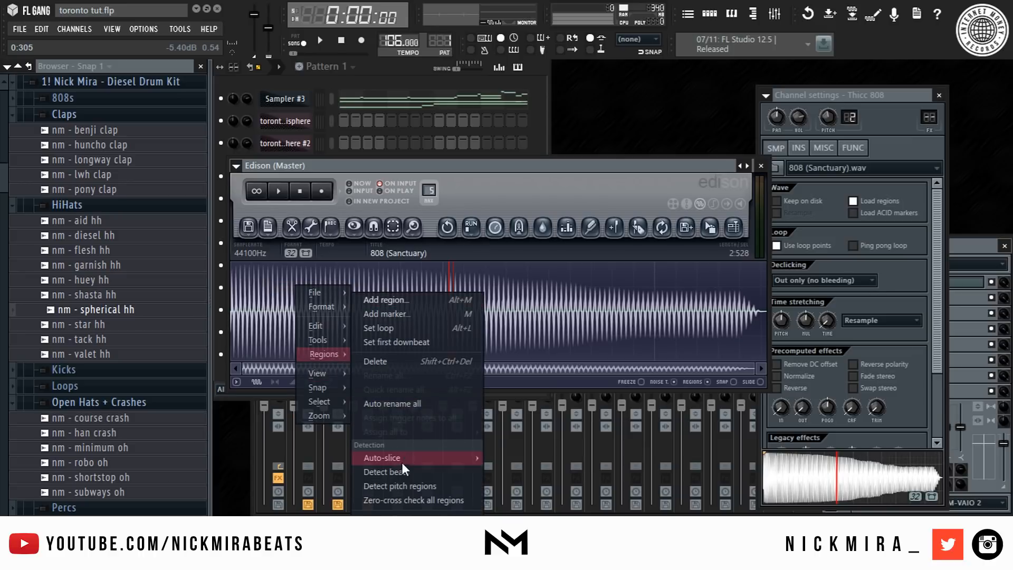
{"action": "left_click", "coordinate": [411, 486]}
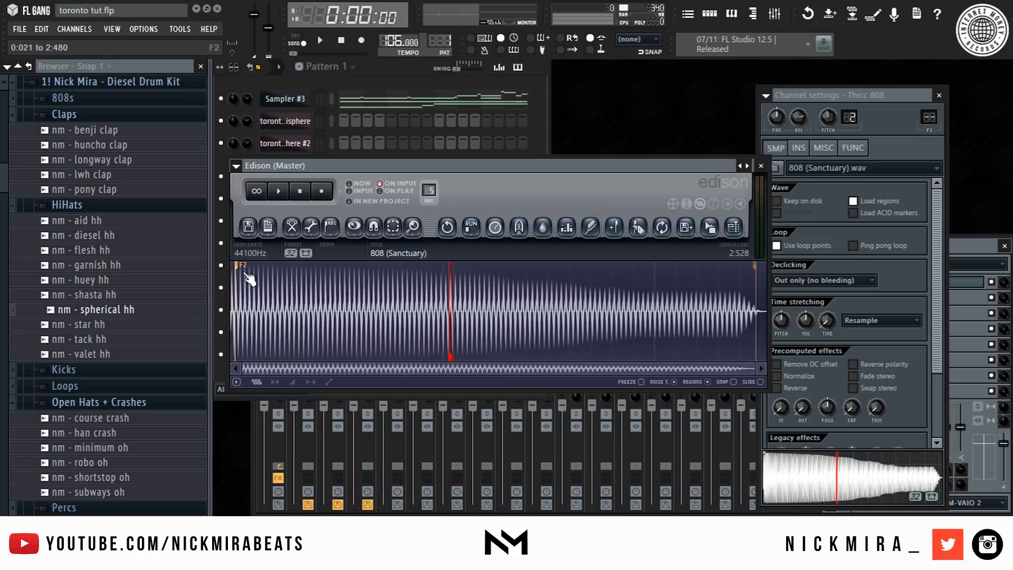
- Open the 808 channel's instrument settings and preview playback
{"action": "left_click", "coordinate": [799, 149]}
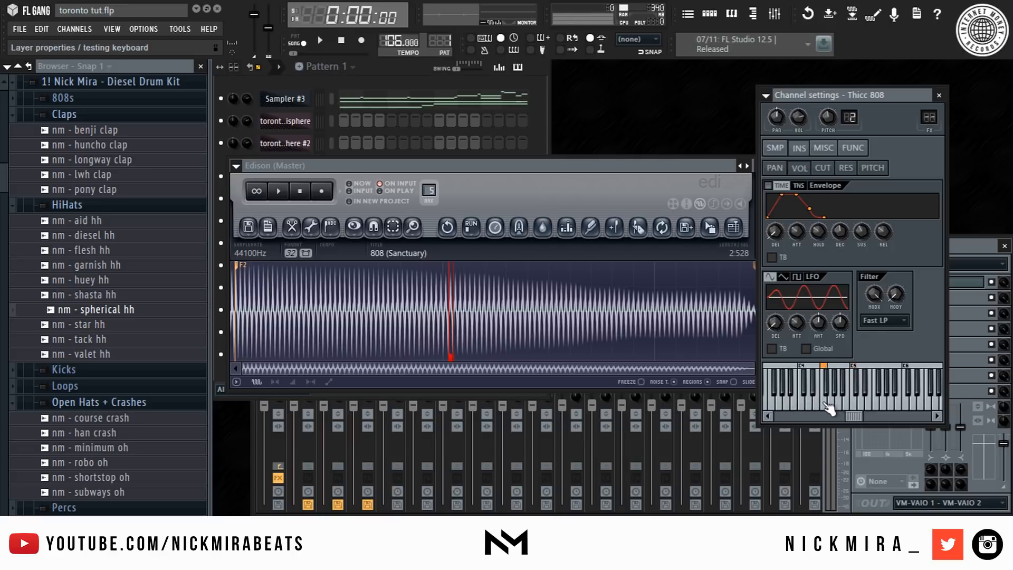
{"action": "left_click", "coordinate": [417, 151]}
{"action": "key", "text": "space"}
{"action": "key", "text": "space"}
- Solo the Thicc 808 channel and open its piano roll
{"action": "right_click", "coordinate": [301, 199]}
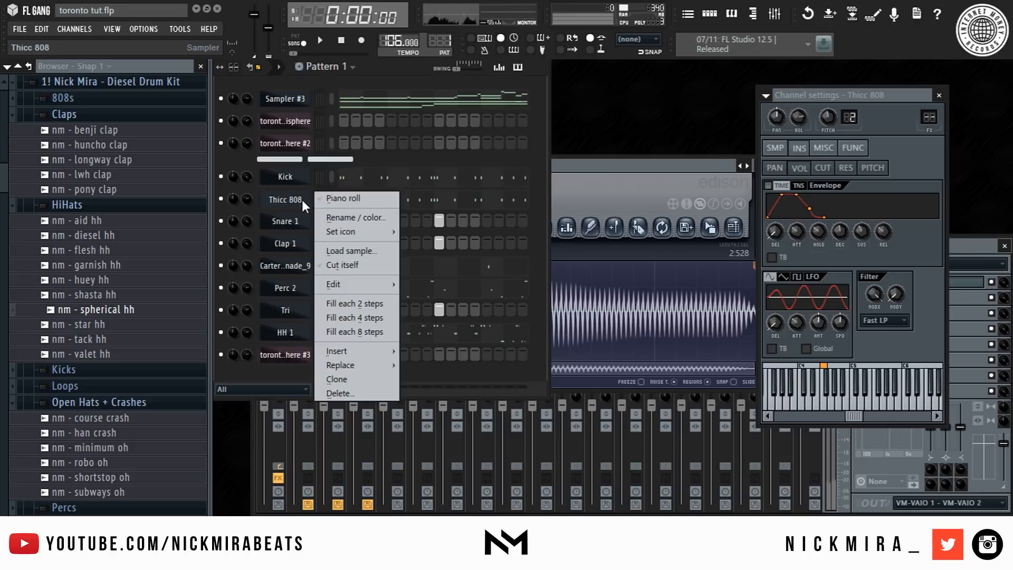
{"action": "left_click", "coordinate": [832, 125]}
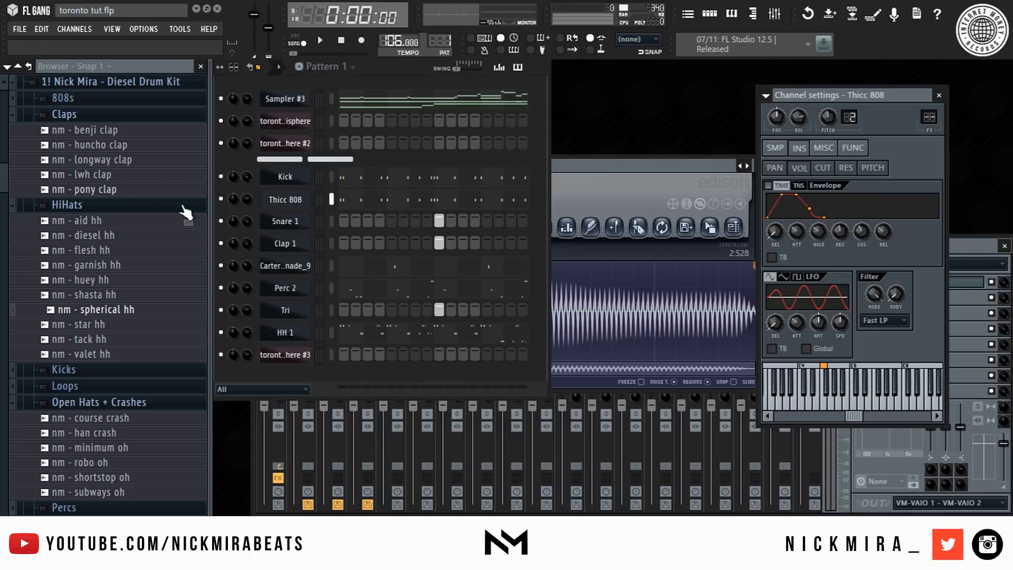
{"action": "right_click", "coordinate": [222, 199]}
{"action": "left_click", "coordinate": [232, 210]}
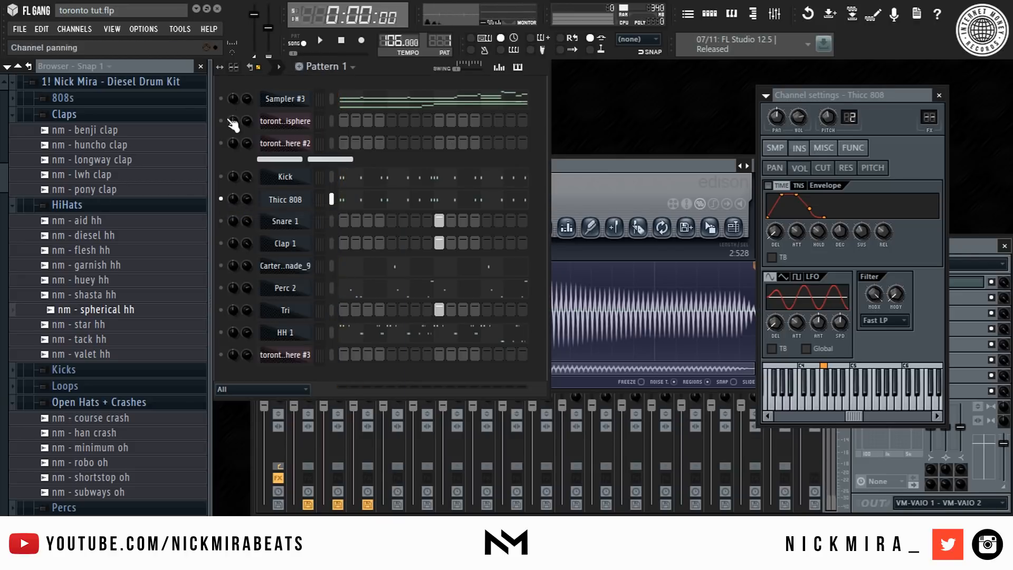
{"action": "key", "text": "space"}
{"action": "right_click", "coordinate": [319, 199]}
{"action": "left_click", "coordinate": [330, 206]}
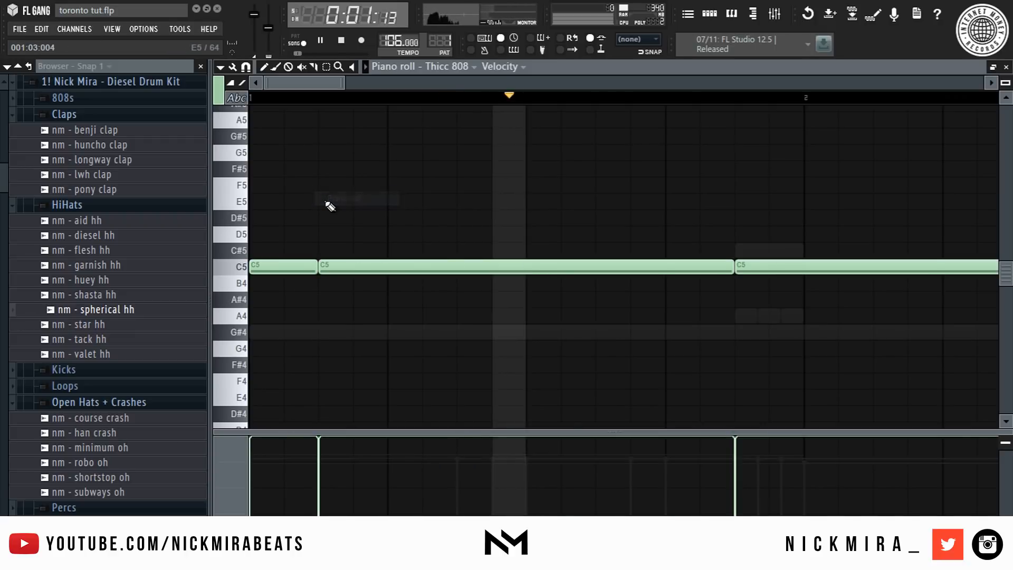
- Transpose the 808 notes down an octave to C4 while previewing playback
{"action": "key", "text": "space"}
{"action": "key", "text": "space"}
{"action": "key", "text": "space"}
{"action": "key", "text": "ctrl+Down"}
{"action": "key", "text": "ctrl+Down"}
{"action": "key", "text": "ctrl+Down"}
{"action": "key", "text": "ctrl+Up"}
{"action": "key", "text": "ctrl+Up"}
{"action": "scroll", "coordinate": [361, 100], "scroll_direction": "down", "scroll_amount": 4}
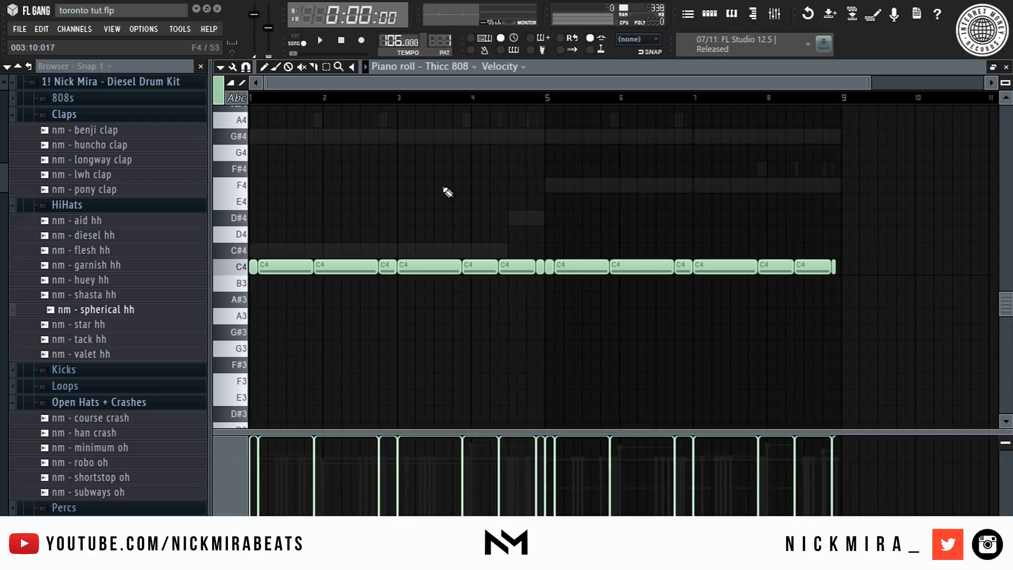
- Transpose the 808 notes up to C#6 and preview them
{"action": "key", "text": "Up"}
{"action": "key", "text": "space"}
{"action": "key", "text": "space"}
{"action": "key", "text": "ctrl+Up"}
{"action": "key", "text": "ctrl+Up"}
- Close the piano roll and lower the Thicc 808 channel's pitch knob slightly
{"action": "key", "text": "space"}
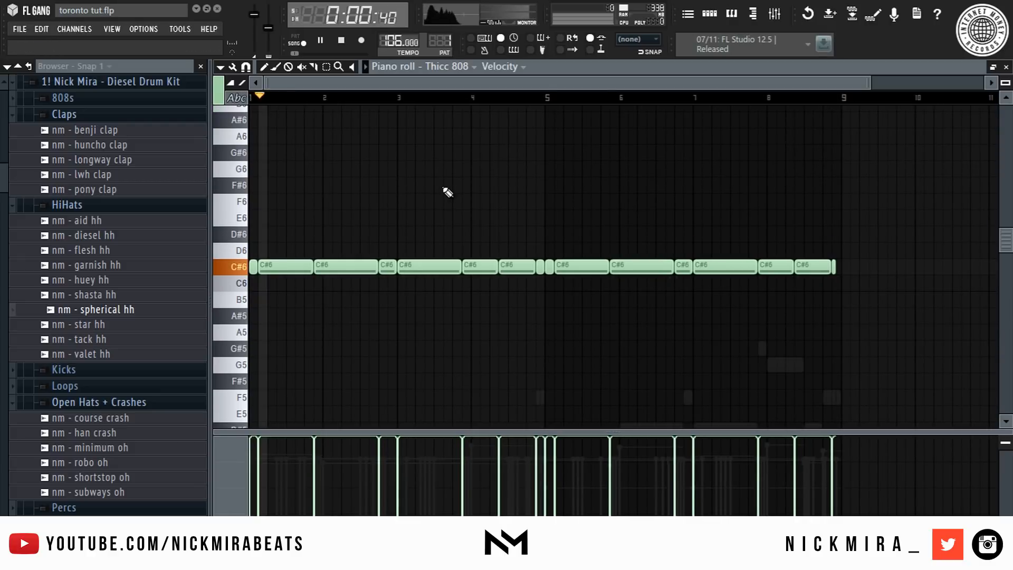
{"action": "key", "text": "F7"}
{"action": "key", "text": "space"}
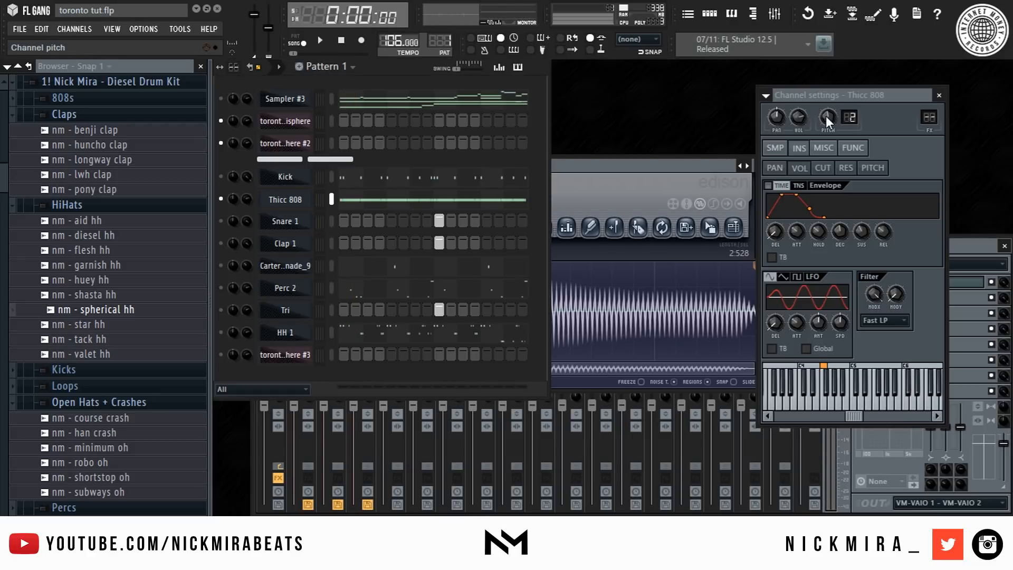
{"action": "key", "text": "space"}
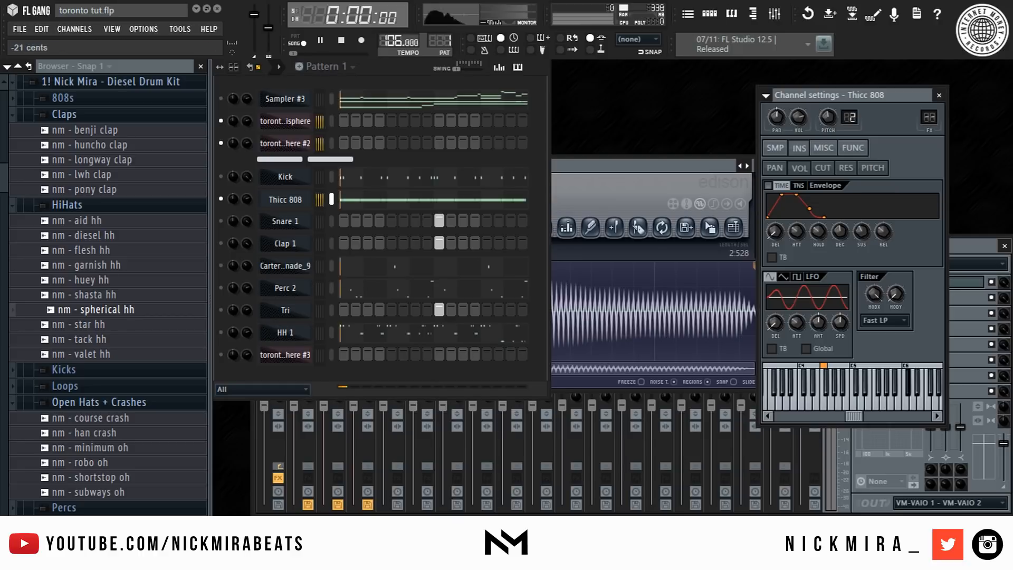
{"action": "left_click_drag", "start_coordinate": [828, 117], "coordinate": [828, 129]}
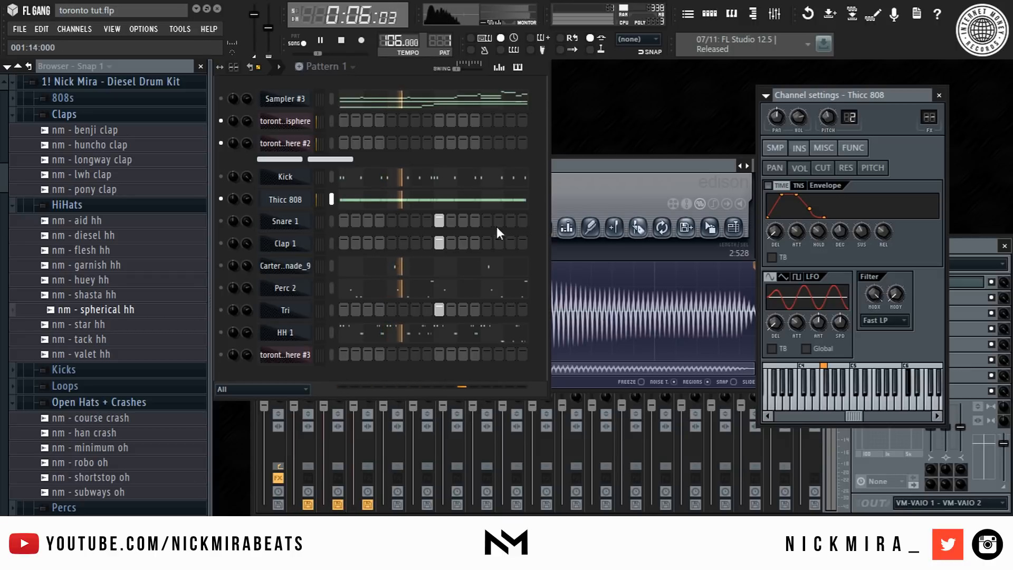
- Reopen the 808 piano roll and transpose the notes down to C#4
{"action": "left_click", "coordinate": [474, 201]}
{"action": "scroll", "coordinate": [423, 98], "scroll_direction": "down", "scroll_amount": 5}
{"action": "key", "text": "space"}
{"action": "key", "text": "ctrl+Down"}
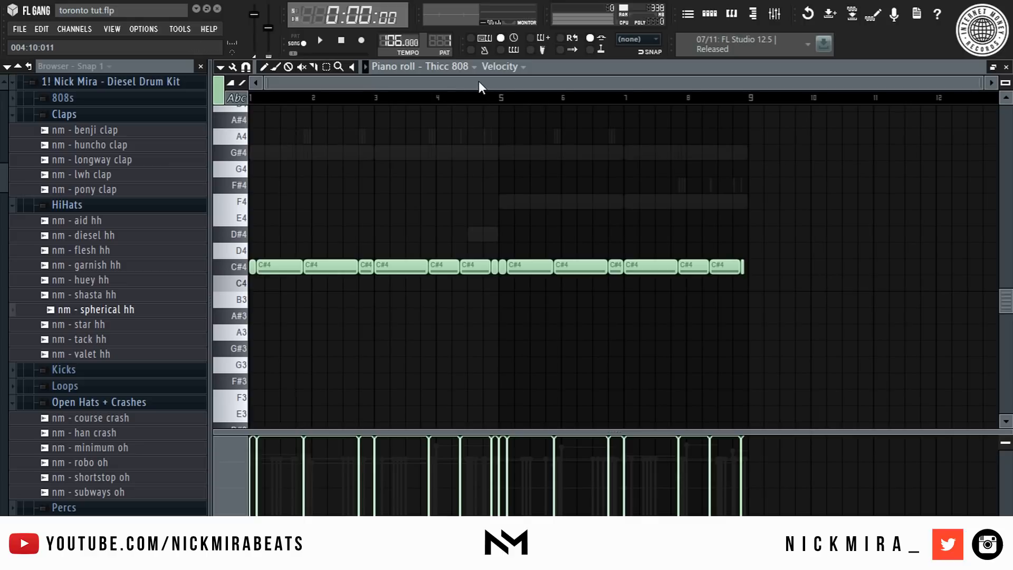
{"action": "scroll", "coordinate": [479, 86], "scroll_direction": "up", "scroll_amount": 4}
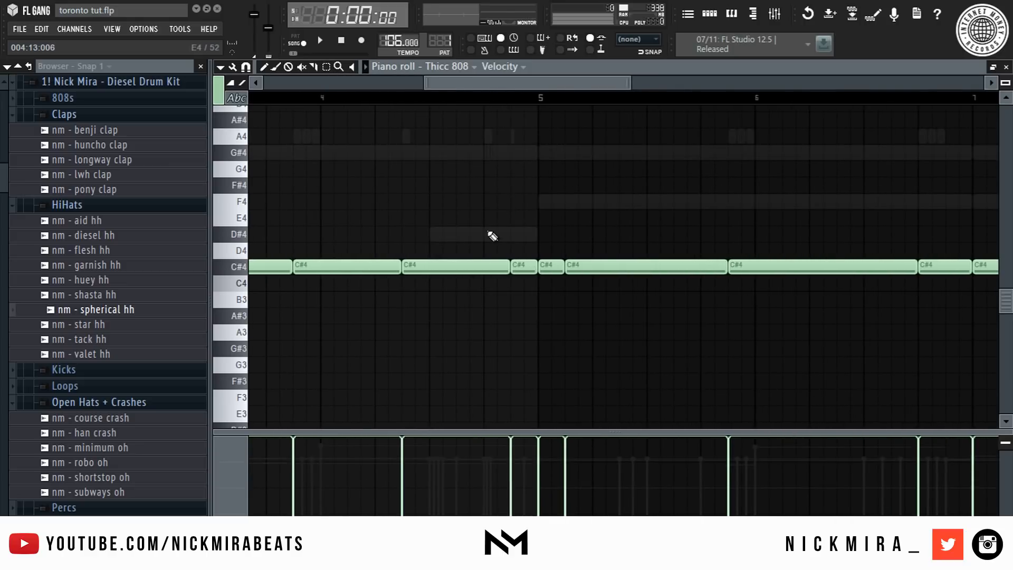
- Add a short D#4 note just before bar 5 and raise a neighbouring note to D#4
{"action": "key", "text": "space"}
{"action": "key", "text": "space"}
{"action": "left_click", "coordinate": [437, 234]}
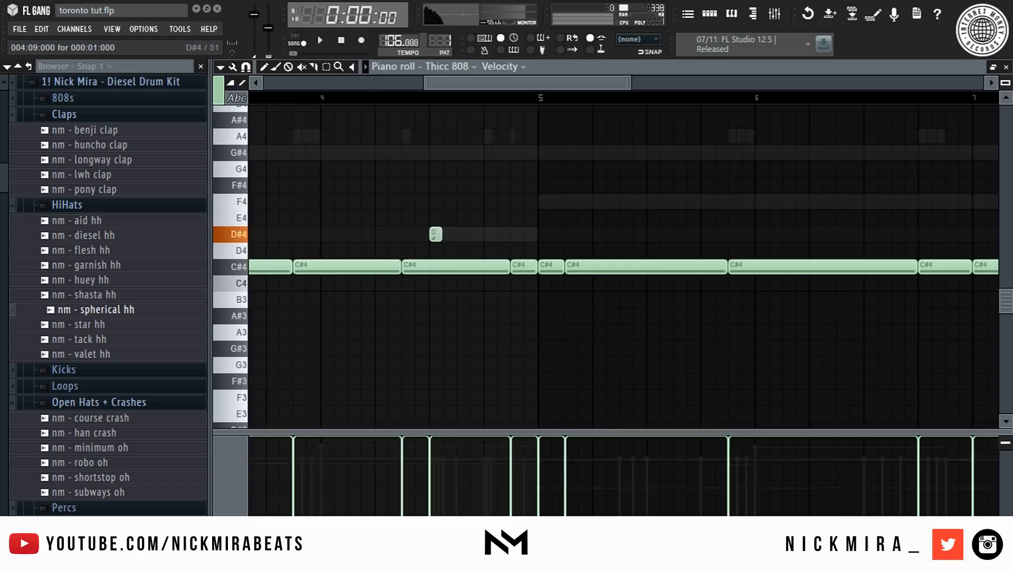
{"action": "left_click", "coordinate": [524, 263], "text": "ctrl"}
{"action": "key", "text": "space"}
{"action": "key", "text": "shift+Up"}
{"action": "key", "text": "shift+Up"}
- Select the 808 notes from bar 5 onward and transpose them up to F4
{"action": "left_click", "coordinate": [538, 311], "text": "ctrl"}
{"action": "left_click_drag", "start_coordinate": [555, 281], "coordinate": [1010, 317]}
{"action": "key", "text": "shift+Up"}
{"action": "key", "text": "shift+Up"}
{"action": "key", "text": "shift+Up"}
{"action": "key", "text": "shift+Up"}
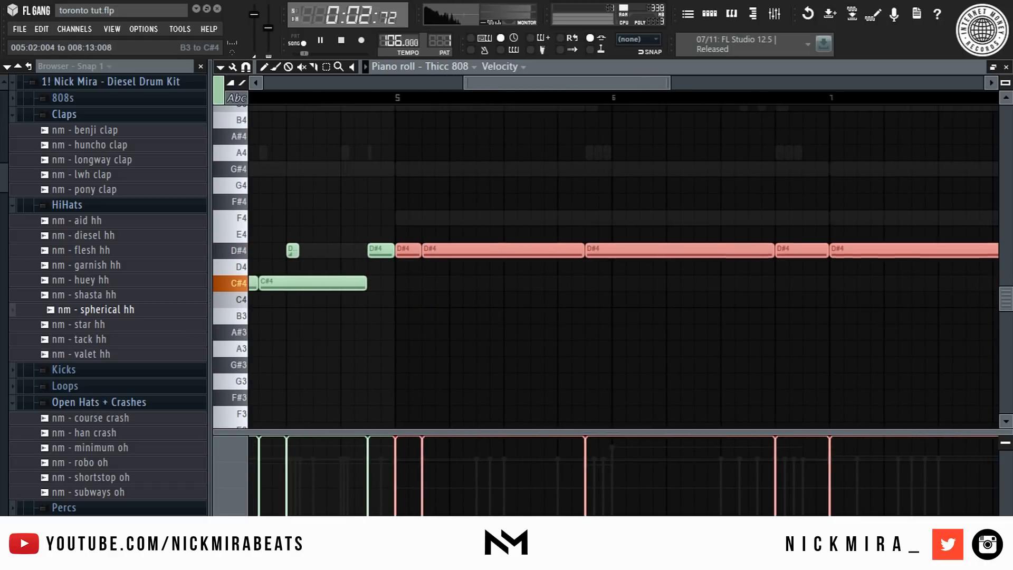
{"action": "key", "text": "ctrl+d"}
{"action": "scroll", "coordinate": [526, 113], "scroll_direction": "down", "scroll_amount": 3}
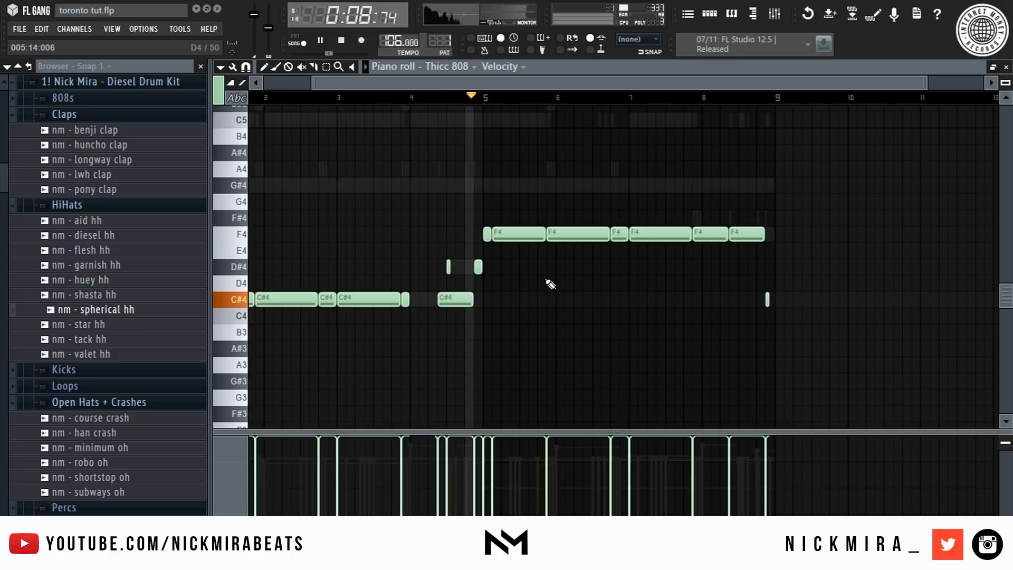
- Shorten the F4 note ending near bar 8 and transpose the final short 808 note up an octave
{"action": "left_click_drag", "start_coordinate": [724, 231], "coordinate": [700, 230]}
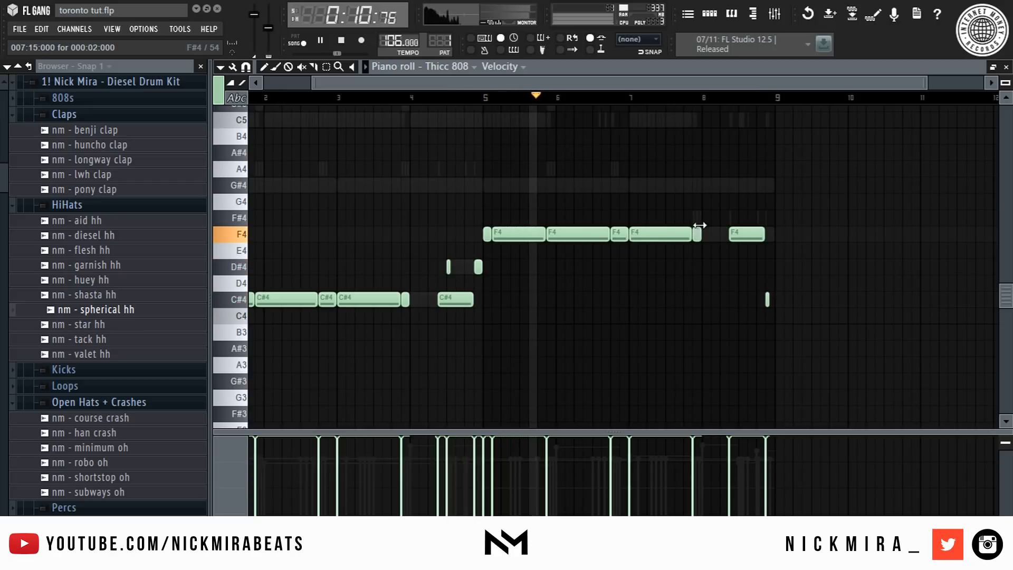
{"action": "left_click", "coordinate": [767, 299]}
{"action": "key", "text": "shift+Up"}
{"action": "key", "text": "shift+Up"}
{"action": "key", "text": "shift+Up"}
{"action": "key", "text": "shift+Up"}
{"action": "key", "text": "shift+Up"}
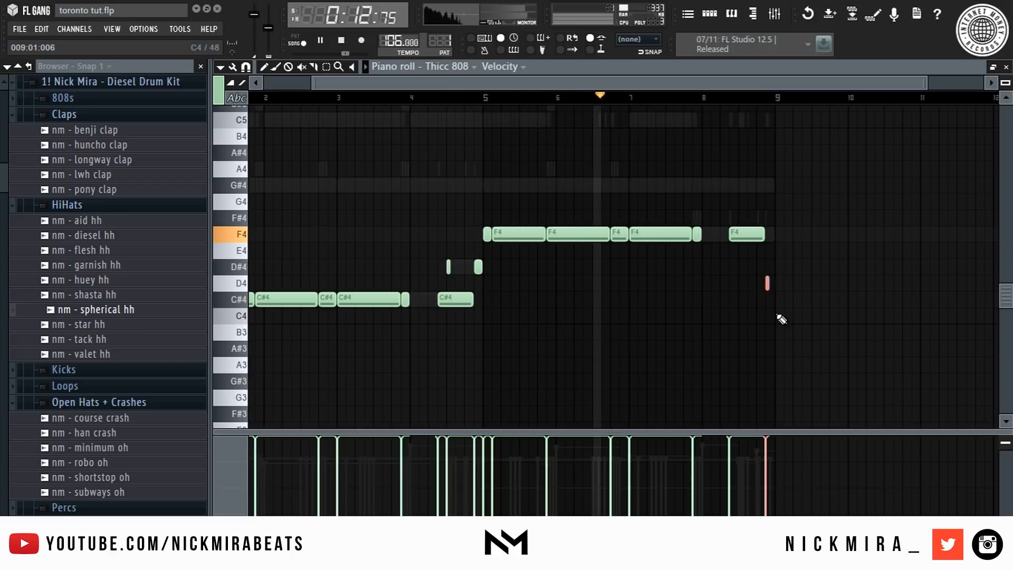
{"action": "key", "text": "shift+Down"}
{"action": "key", "text": "ctrl+Up"}
{"action": "key", "text": "shift+Down"}
{"action": "key", "text": "shift+Down"}
- Reposition the final short 808 note and raise it to C#6 at the end of bar 8
{"action": "left_click", "coordinate": [782, 249]}
{"action": "left_click_drag", "start_coordinate": [758, 152], "coordinate": [793, 193]}
{"action": "key", "text": "ctrl+l"}
{"action": "right_click", "coordinate": [777, 255]}
{"action": "left_click", "coordinate": [766, 97]}
{"action": "key", "text": "space"}
{"action": "left_click_drag", "start_coordinate": [767, 186], "coordinate": [795, 160]}
{"action": "key", "text": "space"}
{"action": "key", "text": "ctrl+Up"}
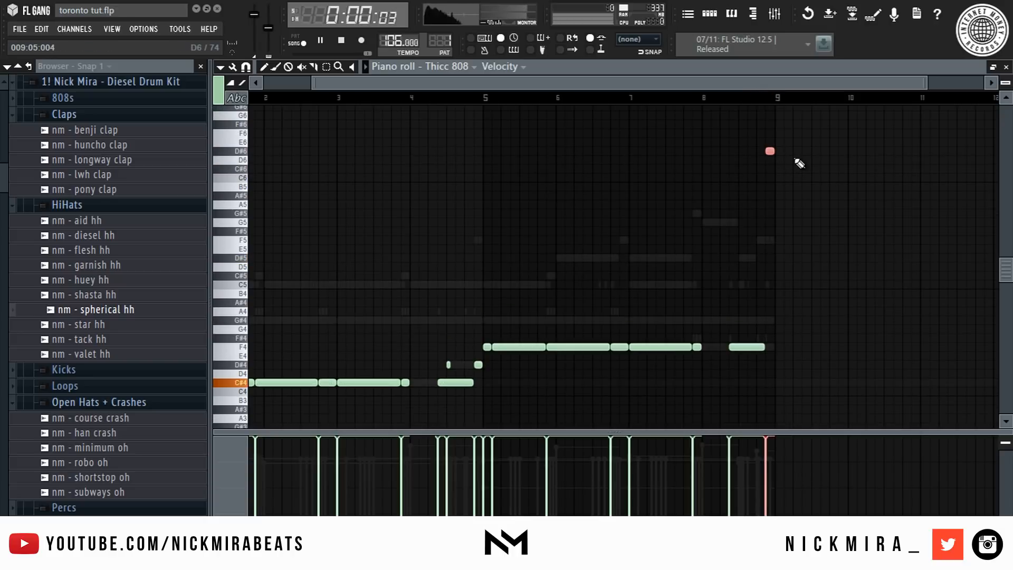
{"action": "key", "text": "shift+Down"}
{"action": "key", "text": "shift+Down"}
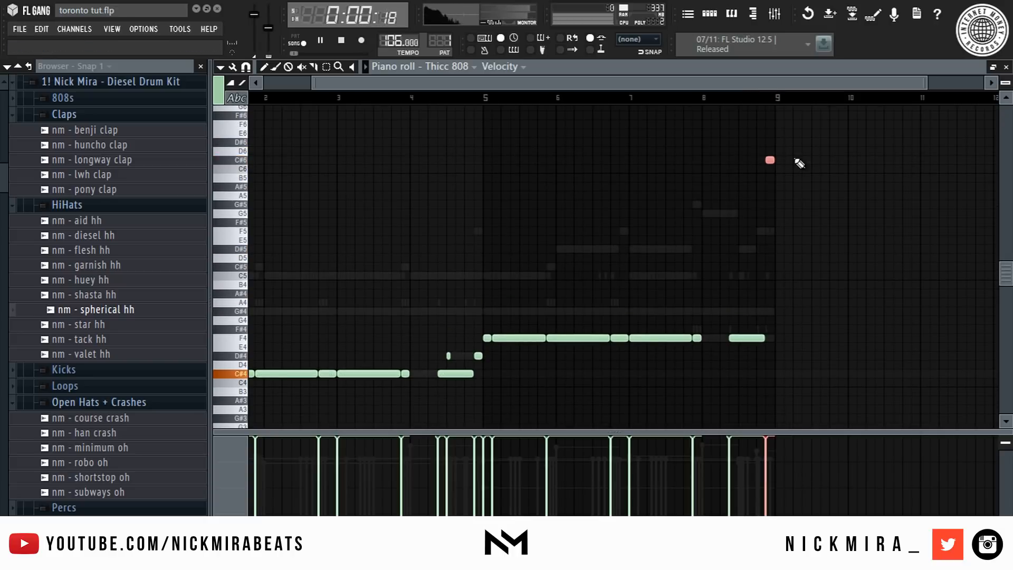
- Transpose the final short 808 note down to F4 at the end of bar 8, previewing the pattern while adjusting it
{"action": "key", "text": "shift+Down"}
{"action": "key", "text": "ctrl+Down"}
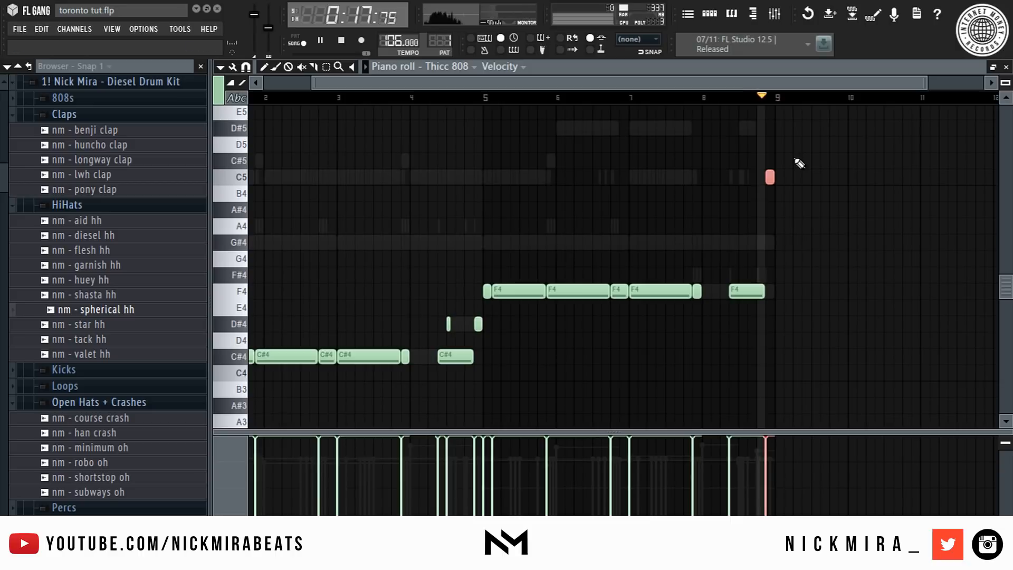
{"action": "key", "text": "space"}
{"action": "key", "text": "shift+Up"}
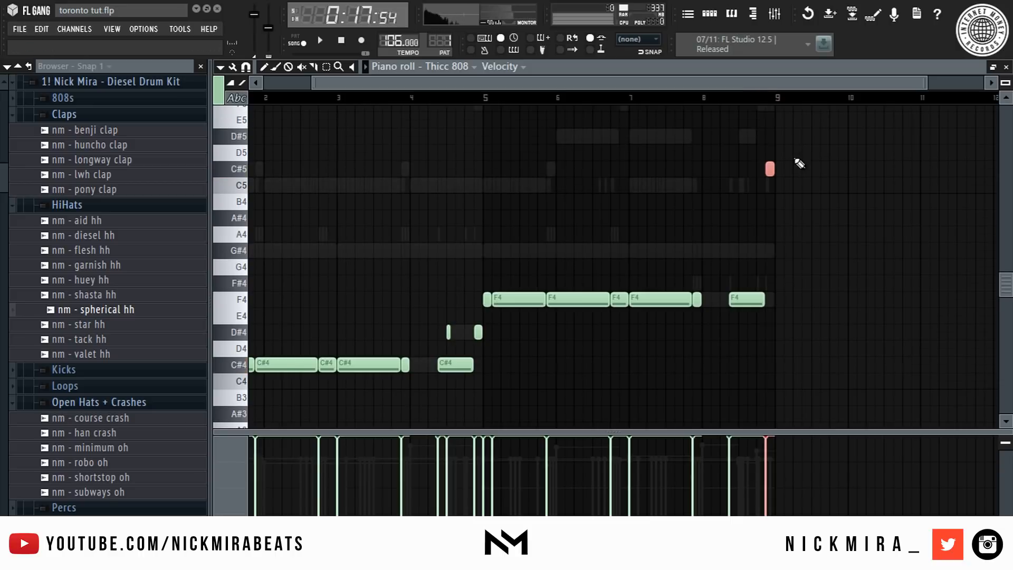
{"action": "key", "text": "shift+Up"}
{"action": "key", "text": "shift+Up"}
{"action": "key", "text": "shift+Up"}
{"action": "key", "text": "shift+Up"}
{"action": "key", "text": "space"}
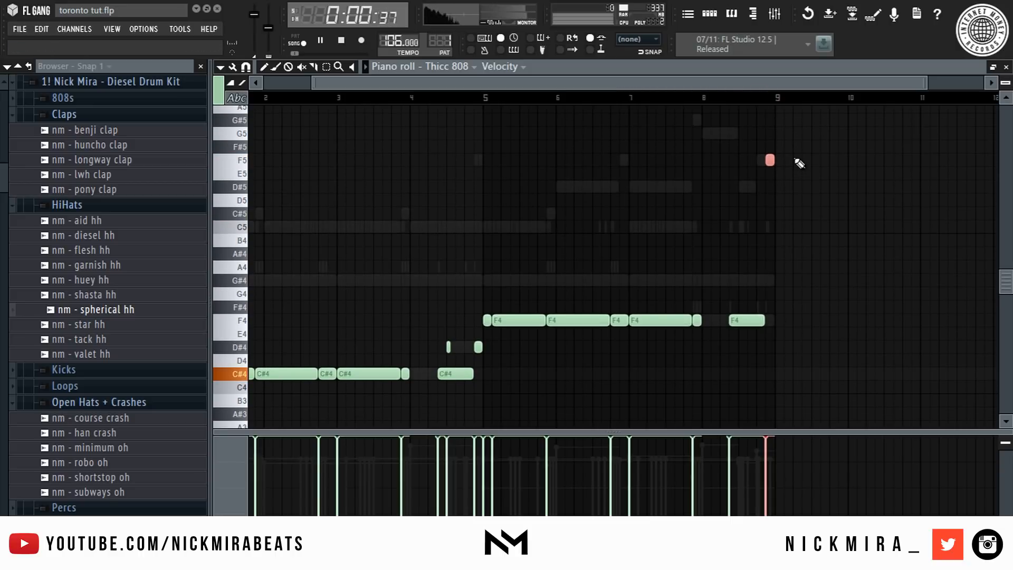
{"action": "key", "text": "ctrl+Down"}
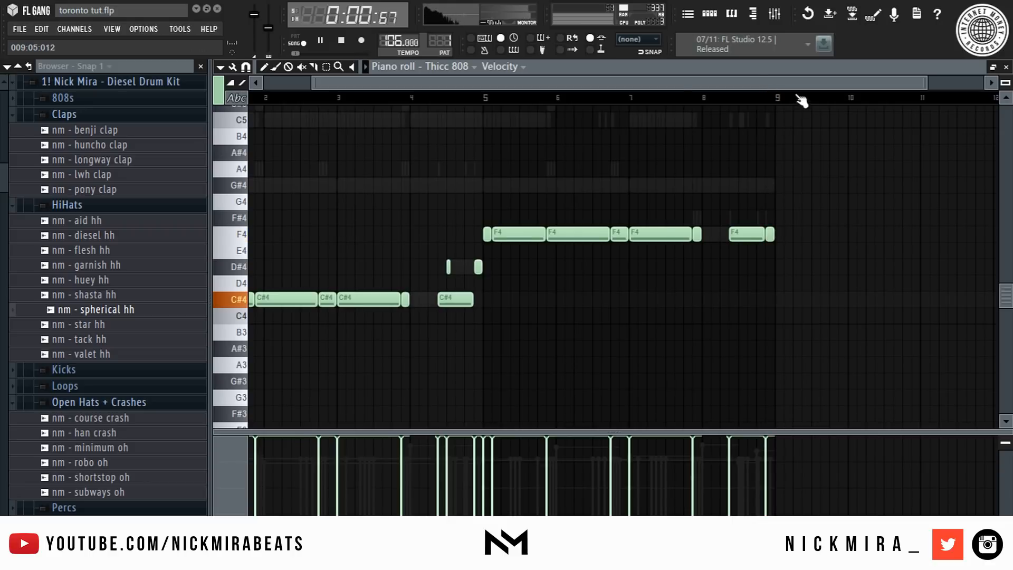
- Play back the finished 808 pattern and close the piano roll
{"action": "left_click_drag", "start_coordinate": [798, 97], "coordinate": [3, 79]}
{"action": "key", "text": "space"}
{"action": "scroll", "coordinate": [411, 97], "scroll_direction": "down", "scroll_amount": 1}
{"action": "left_click_drag", "start_coordinate": [411, 97], "coordinate": [2, 47]}
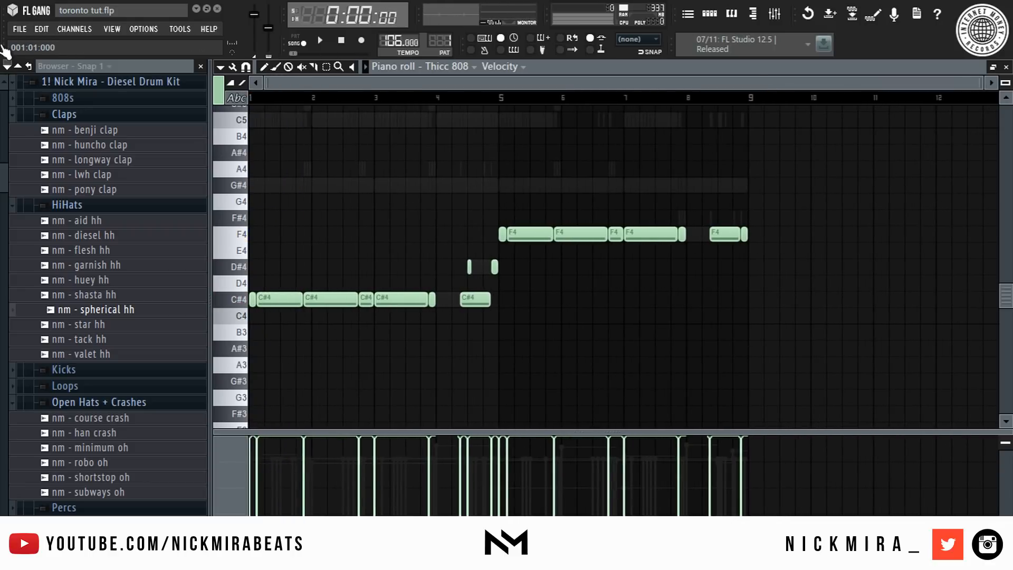
{"action": "key", "text": "Escape"}
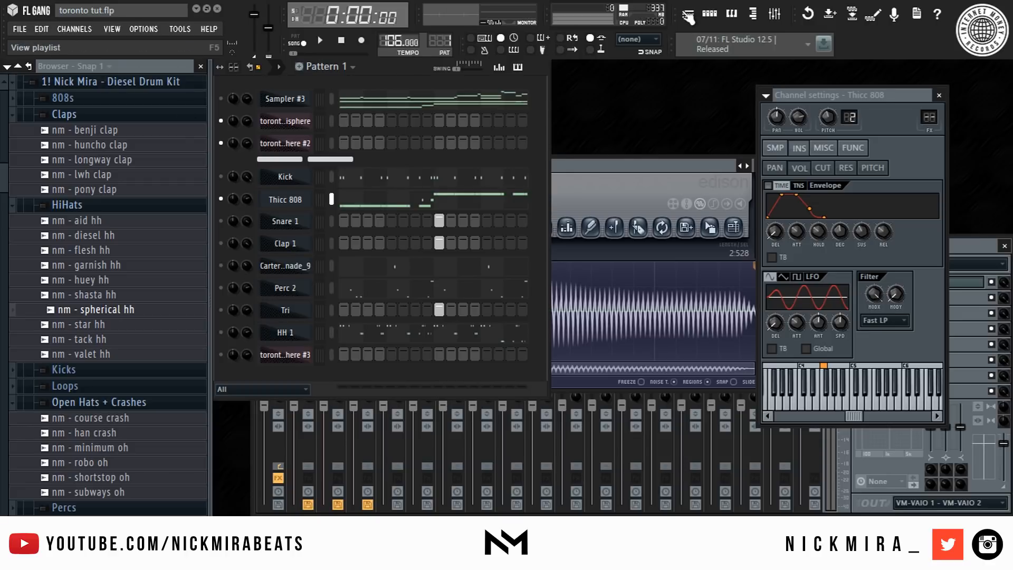
- Open the playlist and solo the three Omnisphere audio tracks, leaving the pattern track muted
{"action": "left_click", "coordinate": [688, 15]}
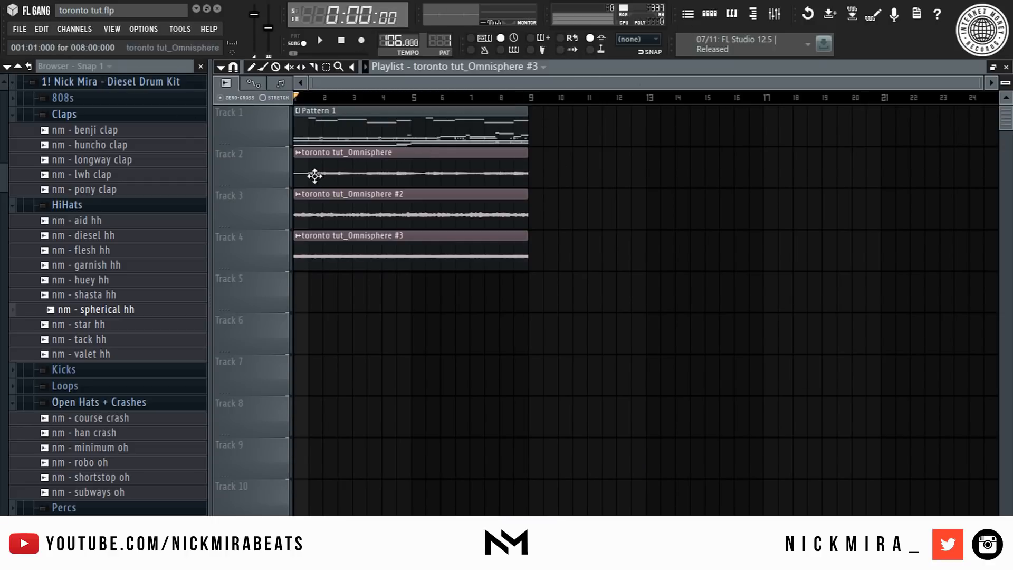
{"action": "right_click", "coordinate": [286, 182]}
{"action": "left_click", "coordinate": [286, 207]}
{"action": "left_click", "coordinate": [285, 264]}
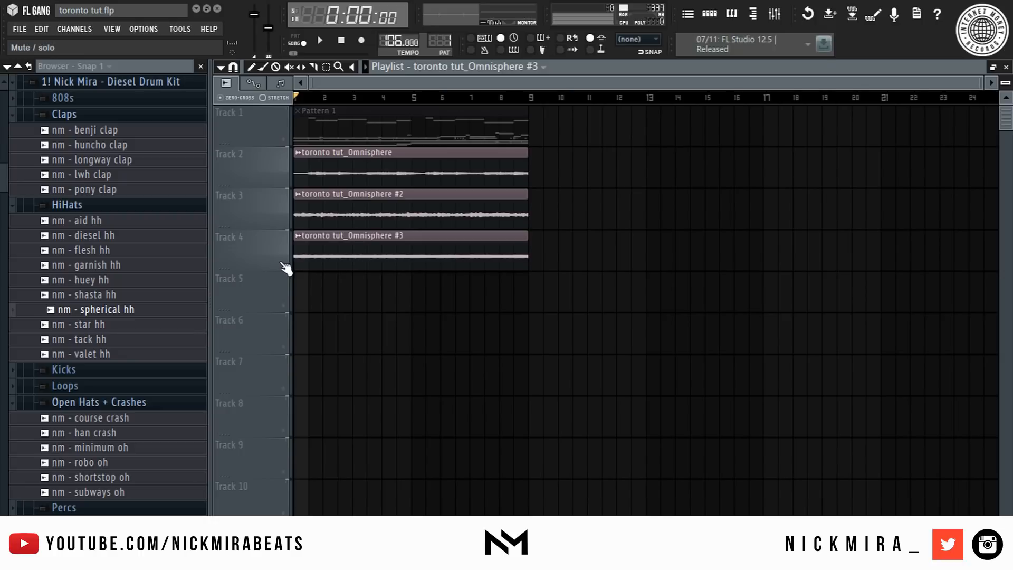
- Open the mixer and add Fruity Delay 2 to the Omnisphere insert's first effect slot
{"action": "left_click", "coordinate": [776, 15]}
{"action": "left_click", "coordinate": [306, 338]}
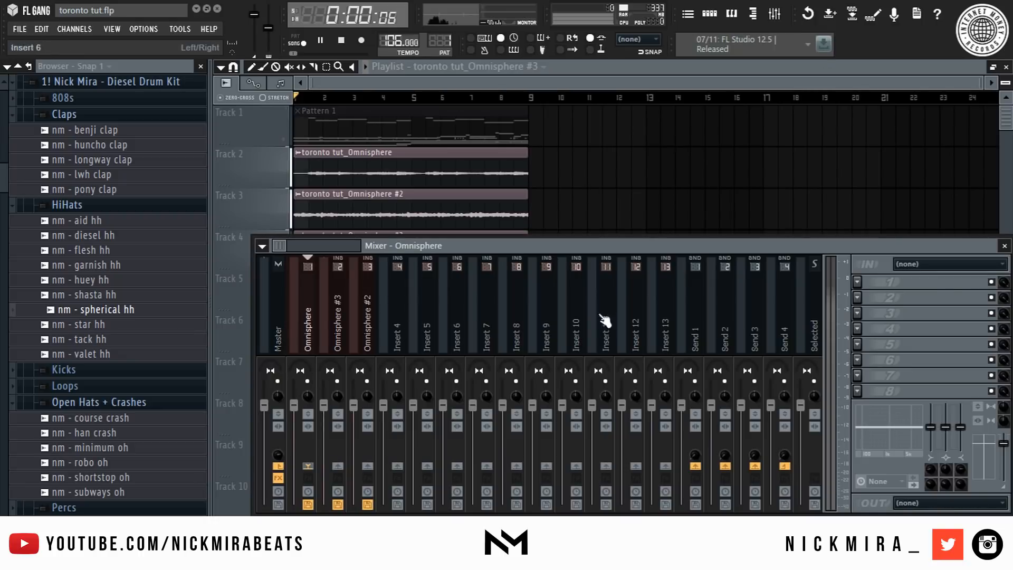
{"action": "left_click", "coordinate": [868, 282]}
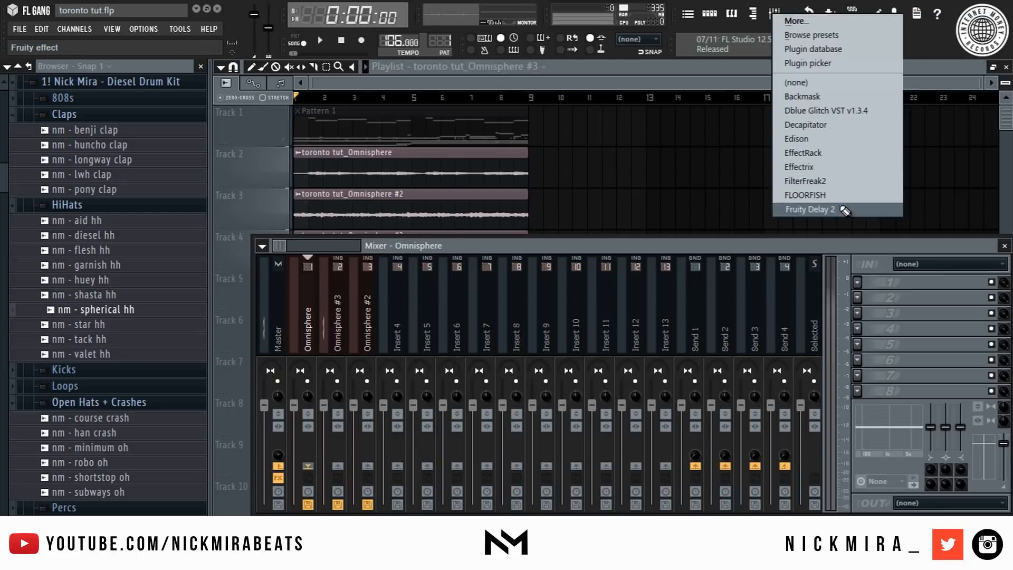
{"action": "left_click", "coordinate": [809, 209]}
- Load the 1.4 preset in the Omnisphere Fruity Delay 2 and nudge its input volume while previewing
{"action": "right_click", "coordinate": [432, 164]}
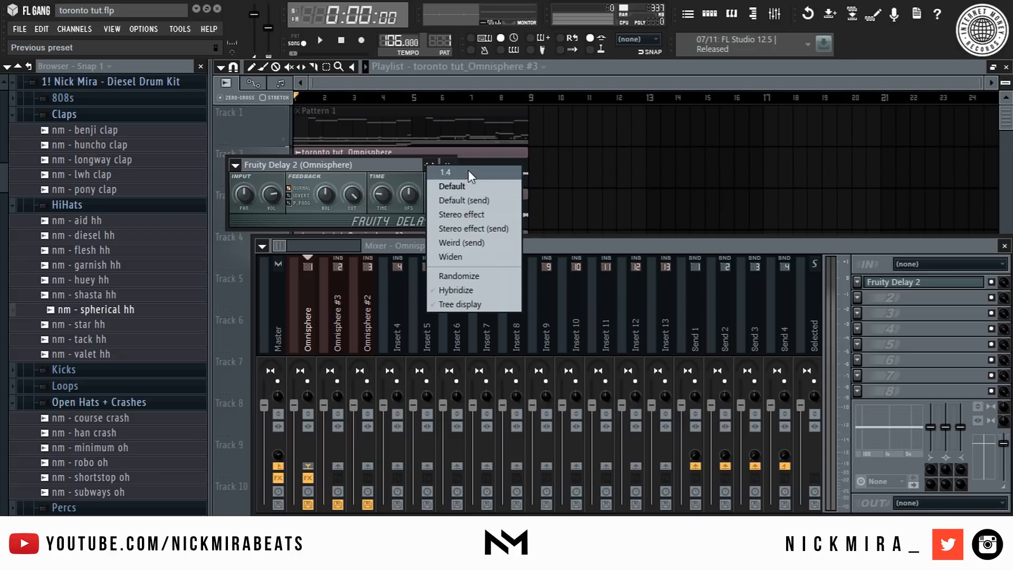
{"action": "left_click", "coordinate": [468, 172]}
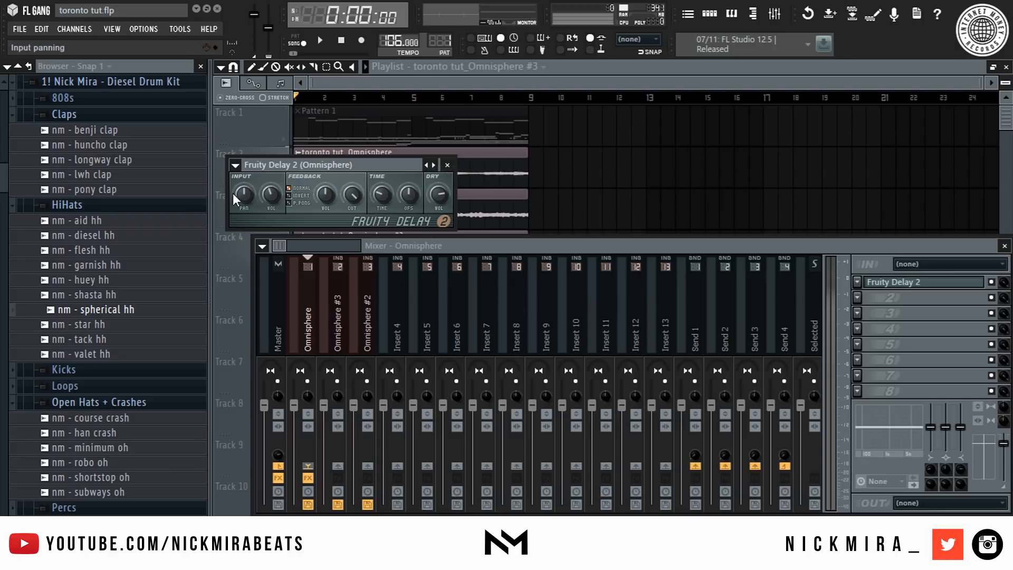
{"action": "left_click_drag", "start_coordinate": [275, 194], "coordinate": [277, 190]}
{"action": "key", "text": "space"}
{"action": "key", "text": "space"}
{"action": "key", "text": "space"}
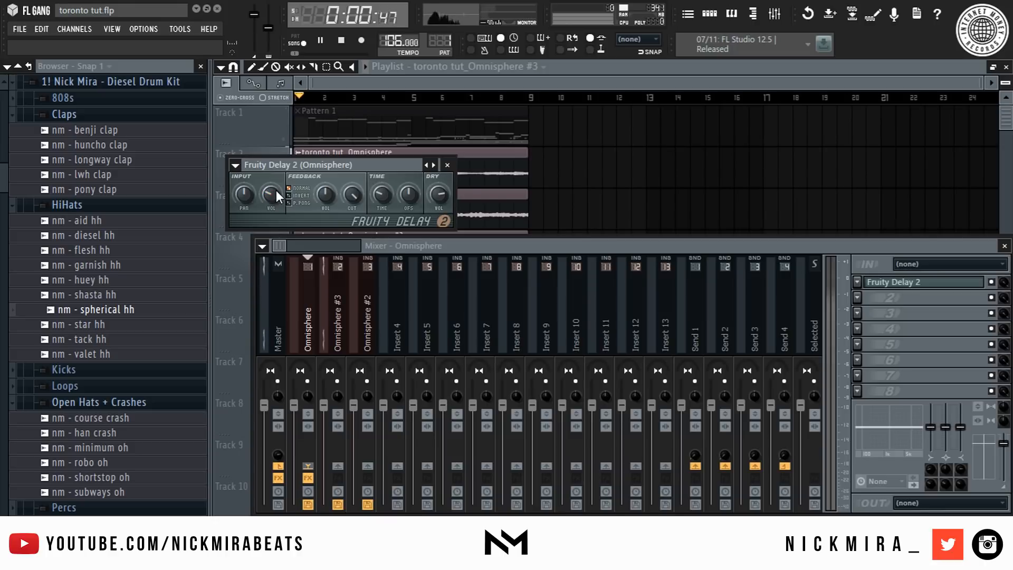
{"action": "key", "text": "space"}
- Check which mixer insert the Omnisphere #3 audio clip is routed to and preview it
{"action": "left_click", "coordinate": [628, 230]}
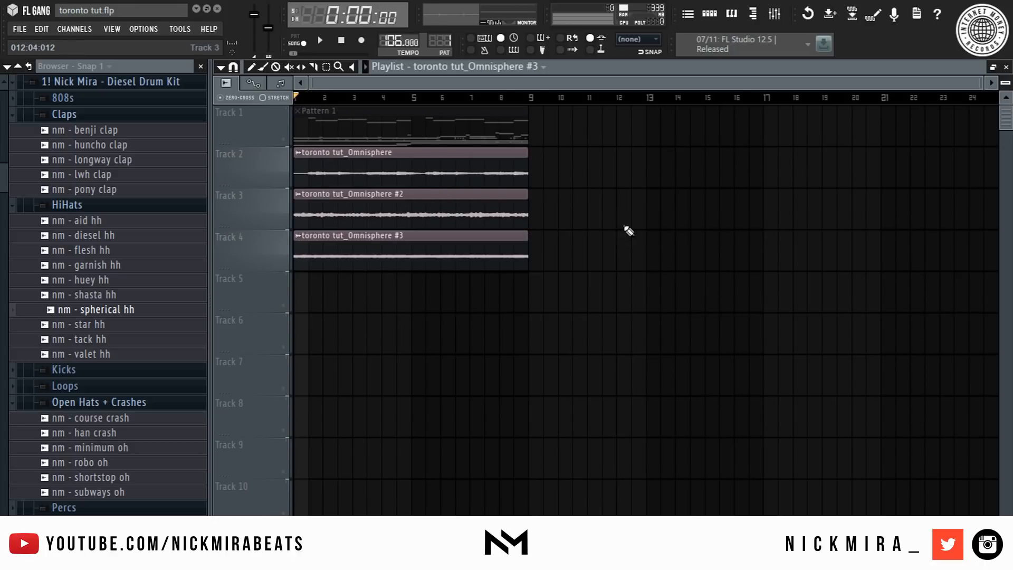
{"action": "double_click", "coordinate": [375, 238]}
{"action": "double_click", "coordinate": [319, 210]}
{"action": "left_click", "coordinate": [774, 14]}
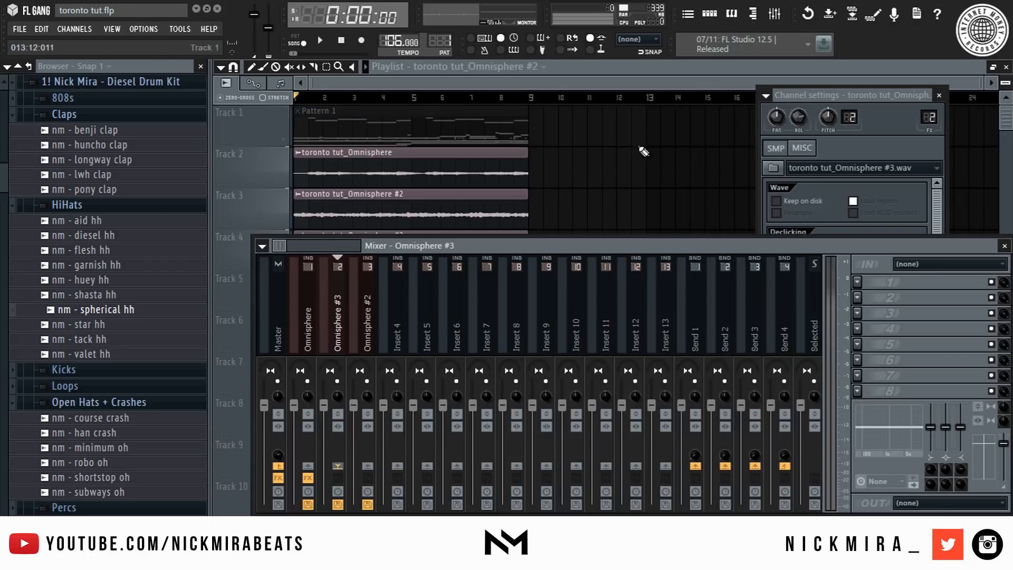
{"action": "left_click", "coordinate": [321, 294]}
{"action": "key", "text": "space"}
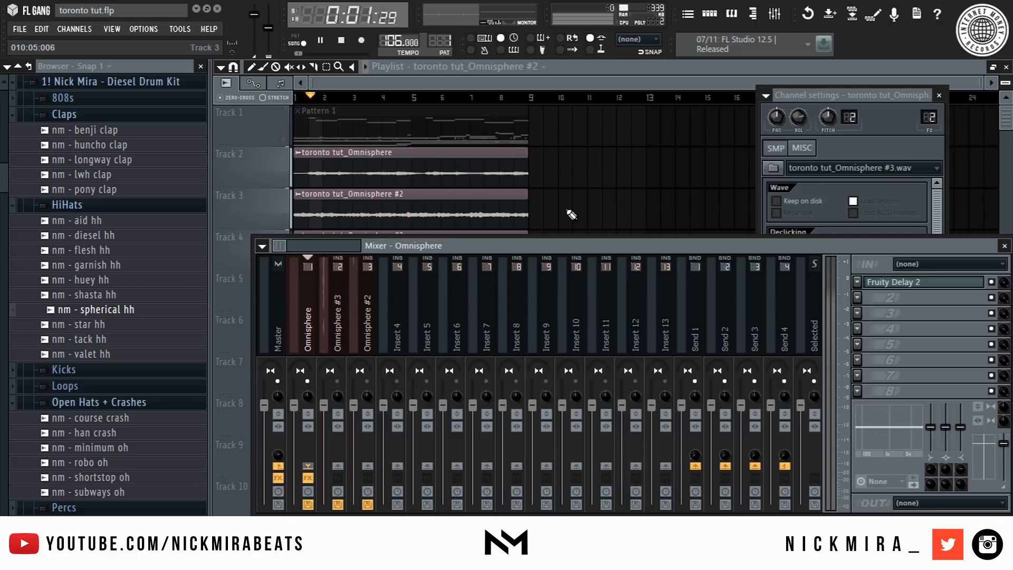
- Move the Omnisphere #3 channel up beside the other Omnisphere channels in the channel rack
{"action": "key", "text": "F5"}
{"action": "key", "text": "space"}
{"action": "left_click", "coordinate": [223, 186]}
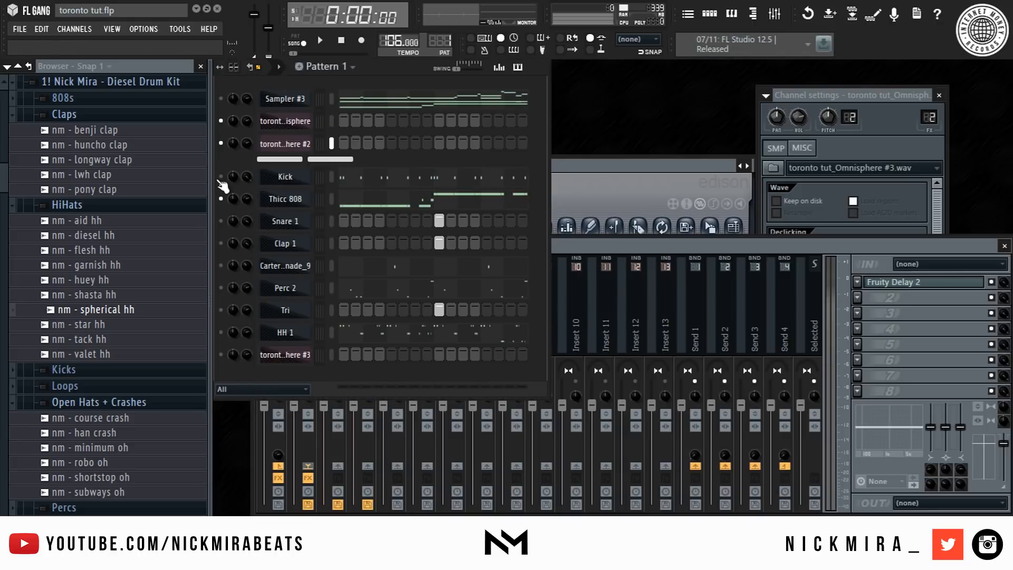
{"action": "left_click", "coordinate": [288, 355]}
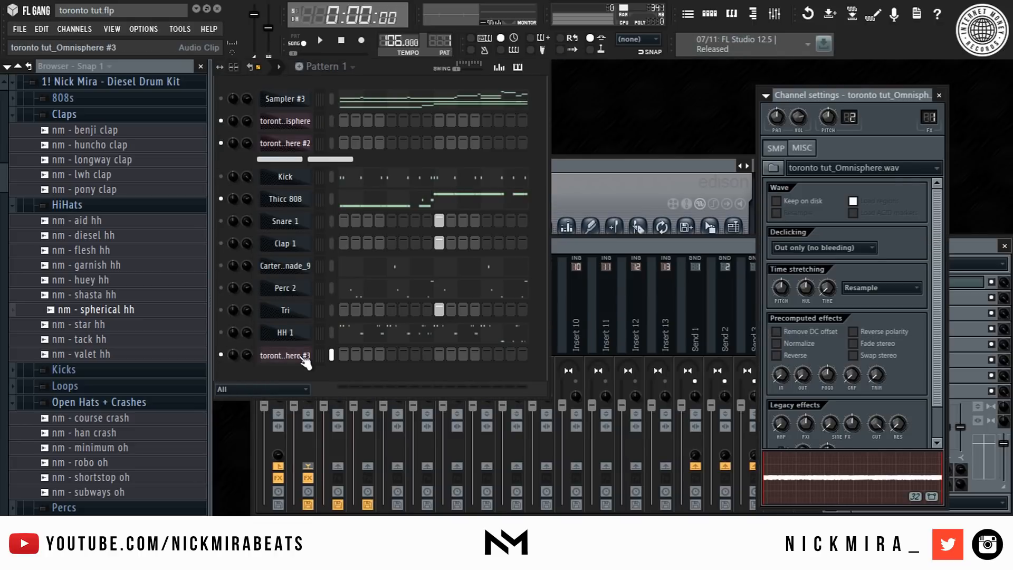
{"action": "key", "text": "space"}
{"action": "key", "text": "alt+Up"}
{"action": "key", "text": "alt+Up"}
{"action": "key", "text": "alt+Up"}
{"action": "key", "text": "alt+Up"}
{"action": "key", "text": "alt+Up"}
{"action": "key", "text": "alt+Up"}
{"action": "key", "text": "alt+Up"}
{"action": "key", "text": "alt+Up"}
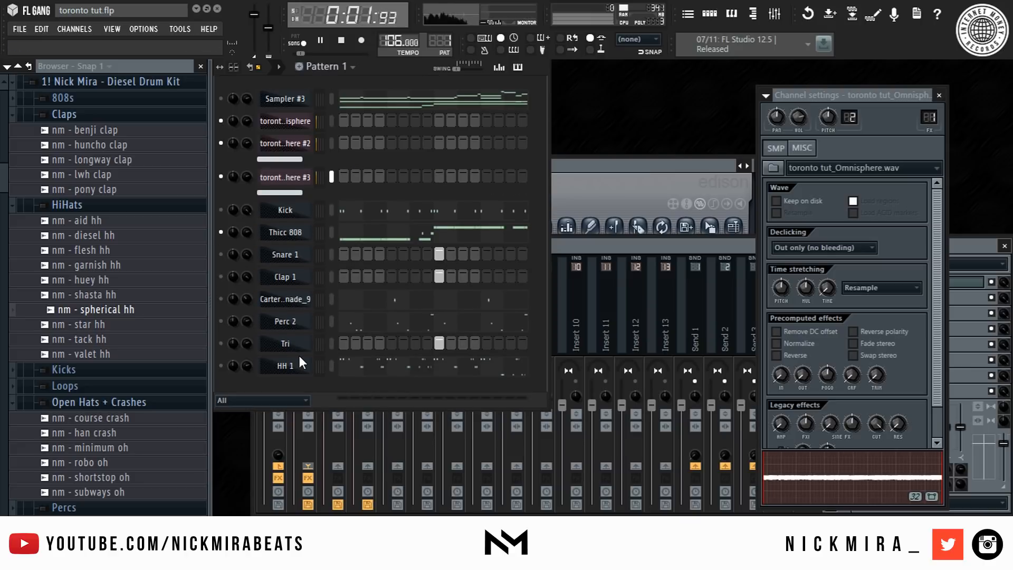
- Add Fruity Delay 2 to the Omnisphere #3 mixer insert's first effect slot
{"action": "left_click", "coordinate": [622, 244]}
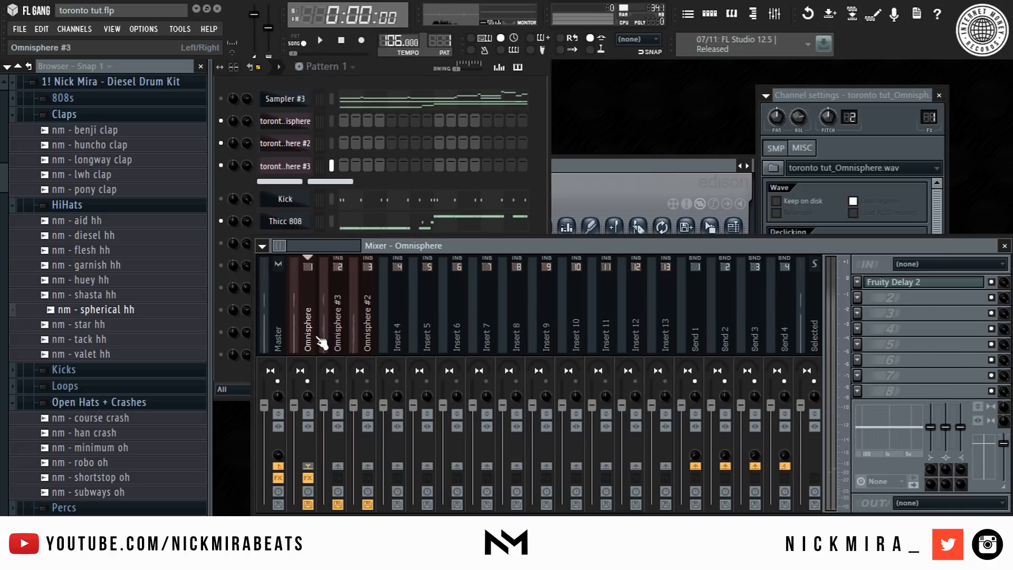
{"action": "key", "text": "space"}
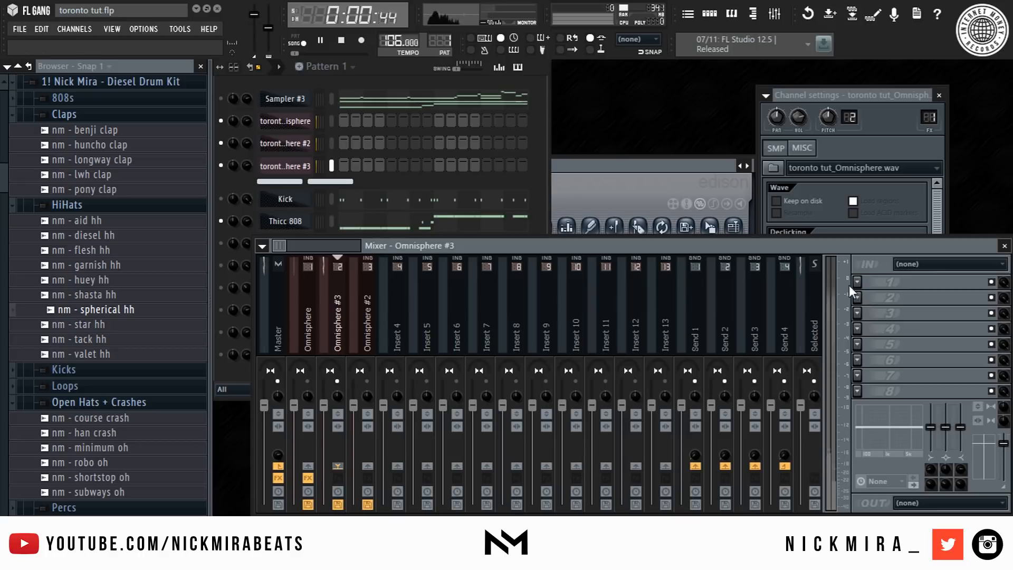
{"action": "left_click", "coordinate": [858, 282]}
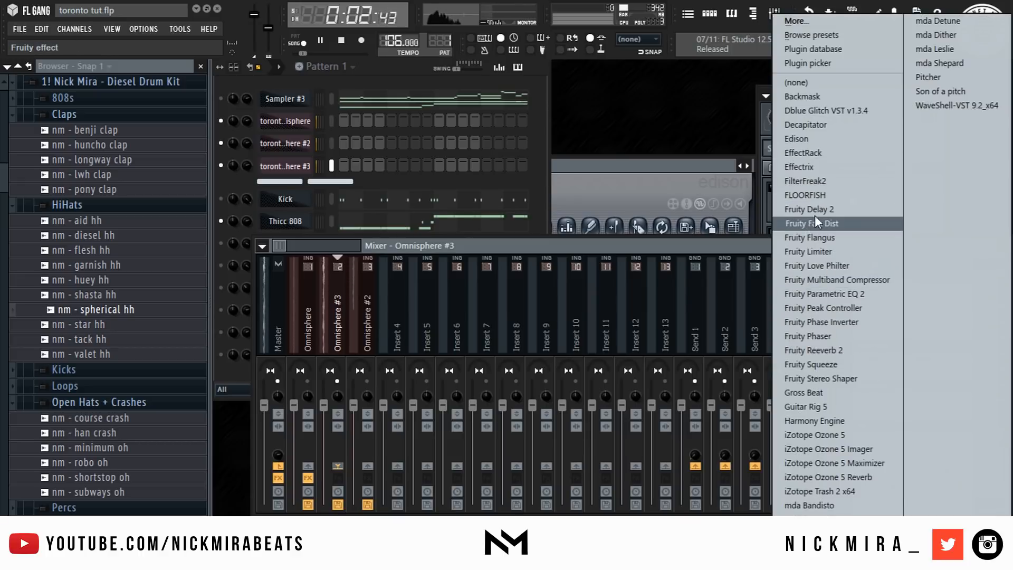
{"action": "left_click", "coordinate": [812, 196]}
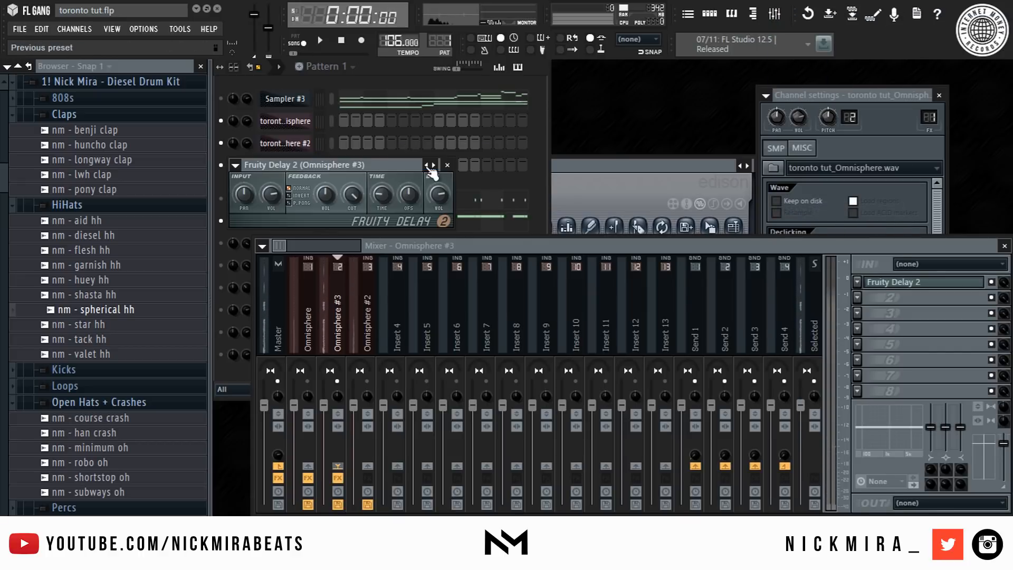
- Load the 1.4 preset on the Omnisphere #3 delay and preview it
{"action": "right_click", "coordinate": [427, 166]}
{"action": "left_click", "coordinate": [445, 177]}
{"action": "key", "text": "space"}
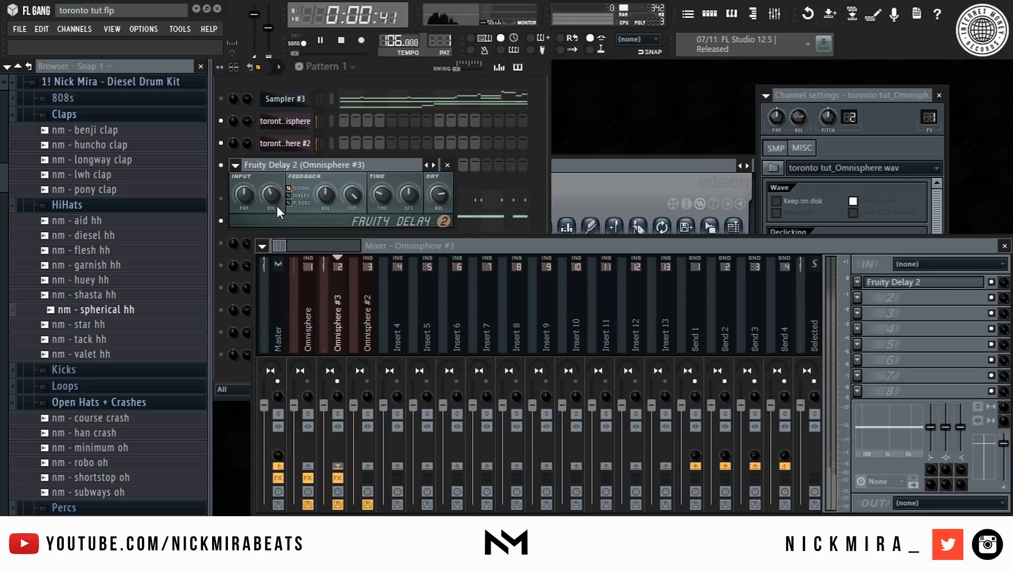
{"action": "key", "text": "Escape"}
- Add Fruity Delay 2 to the Omnisphere #2 mixer insert and preview the result
{"action": "right_click", "coordinate": [368, 381]}
{"action": "left_click", "coordinate": [372, 323]}
{"action": "key", "text": "space"}
{"action": "key", "text": "space"}
{"action": "left_click", "coordinate": [857, 282]}
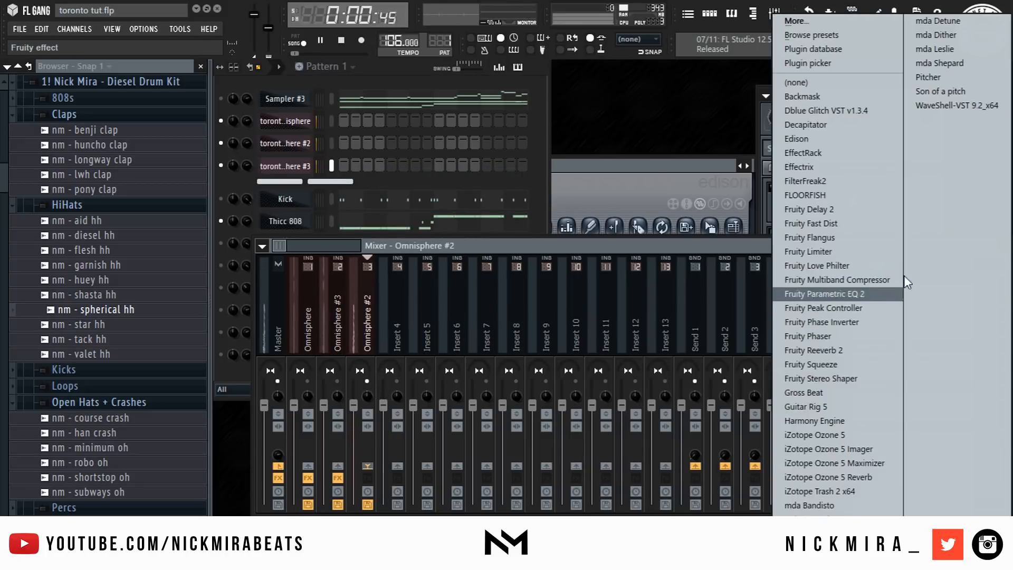
{"action": "left_click", "coordinate": [791, 224]}
{"action": "key", "text": "space"}
{"action": "key", "text": "space"}
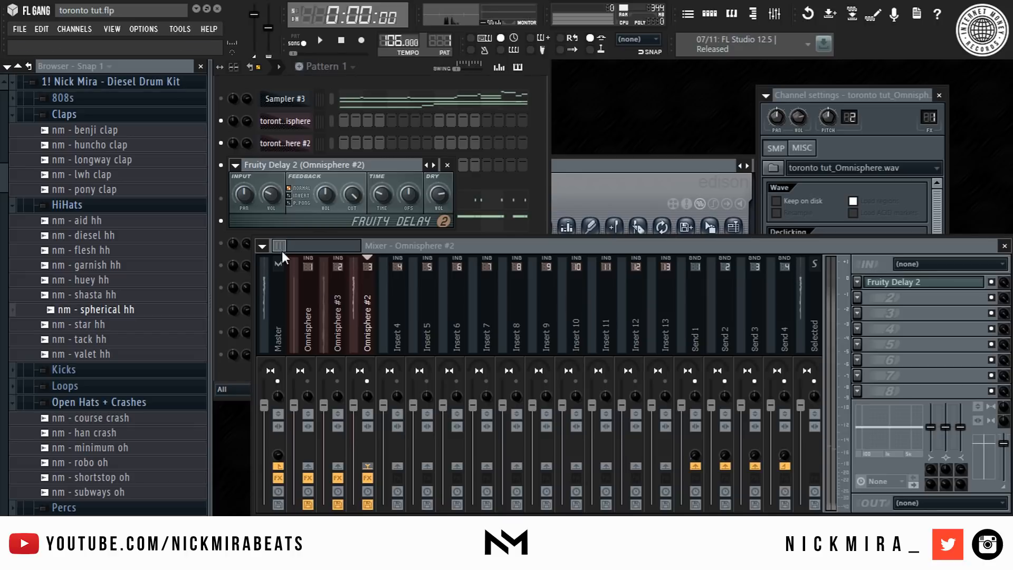
{"action": "right_click", "coordinate": [367, 381]}
{"action": "key", "text": "space"}
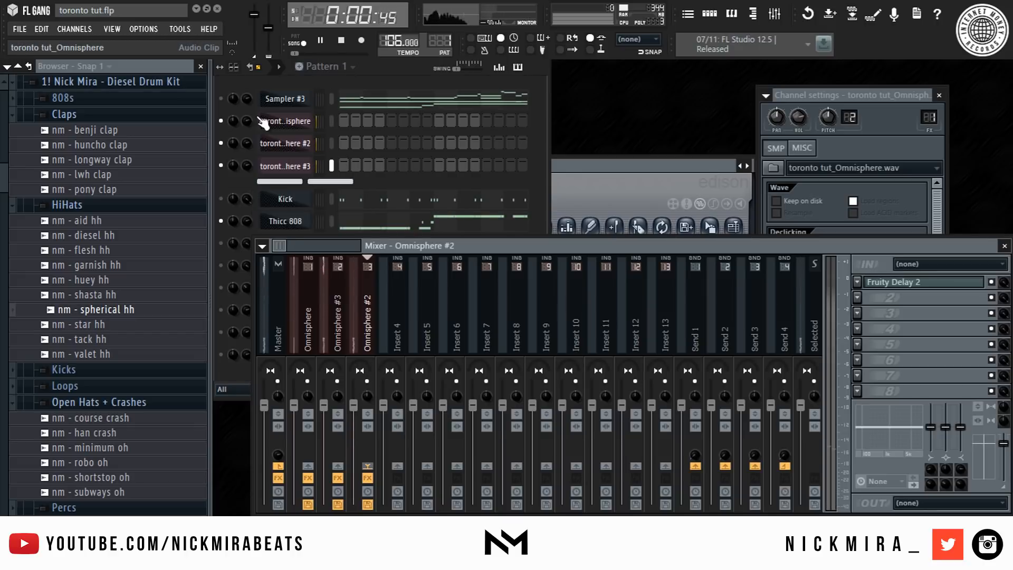
{"action": "left_click", "coordinate": [225, 213]}
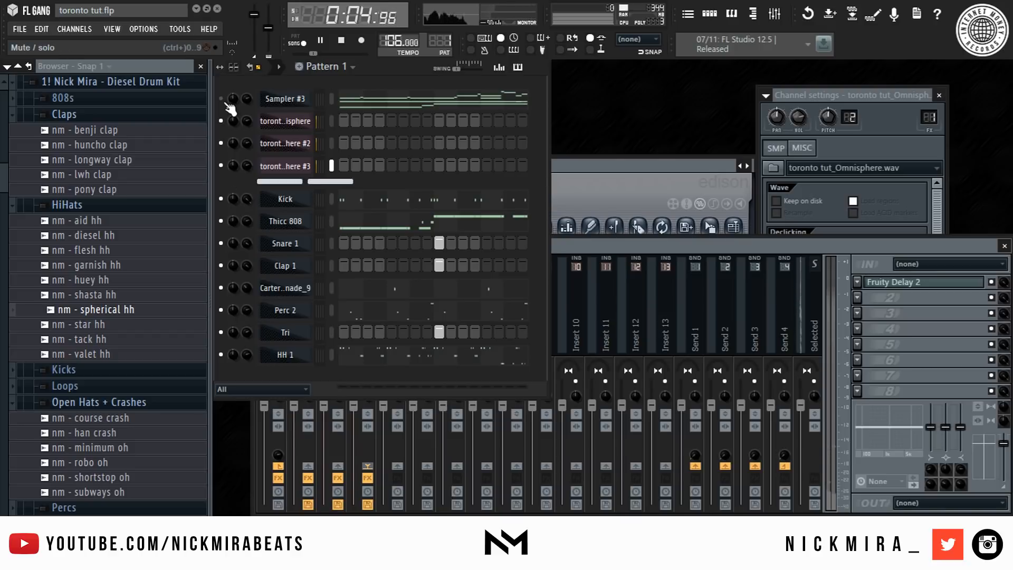
- Show the Sampler channels and move them up to the top of the channel rack beside Sampler #3
{"action": "left_click", "coordinate": [304, 182]}
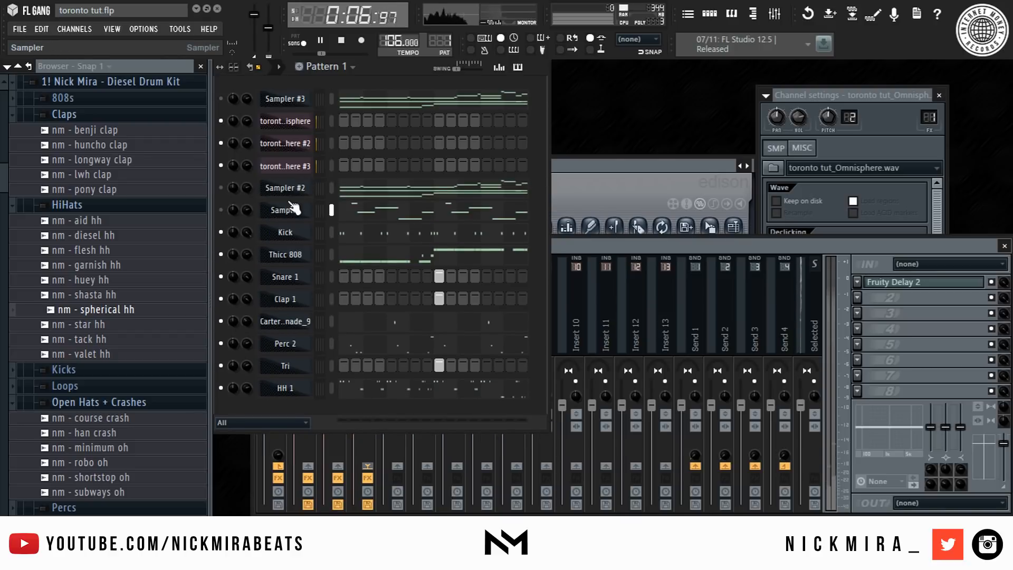
{"action": "left_click", "coordinate": [337, 187], "text": "shift"}
{"action": "key", "text": "alt+Up"}
{"action": "key", "text": "alt+Up"}
{"action": "key", "text": "alt+Up"}
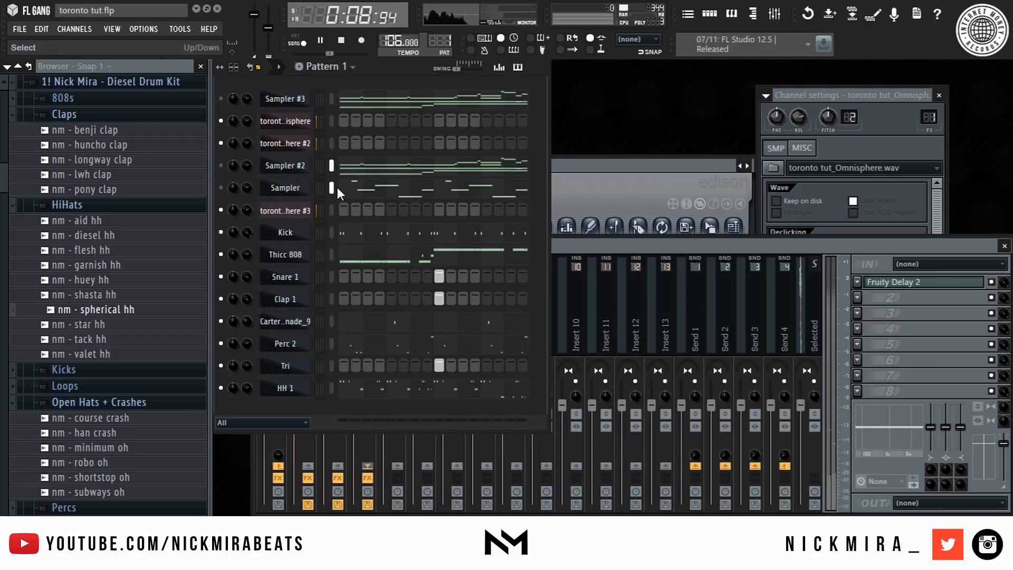
{"action": "key", "text": "space"}
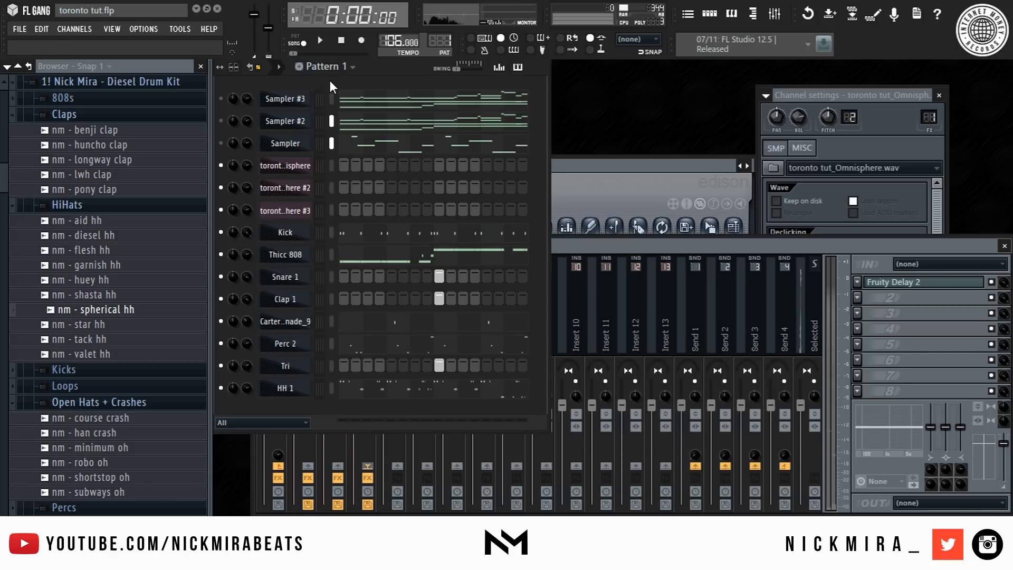
- Select the Sampler #3 channel and set the channel display filter to All
{"action": "left_click", "coordinate": [333, 96], "text": "shift"}
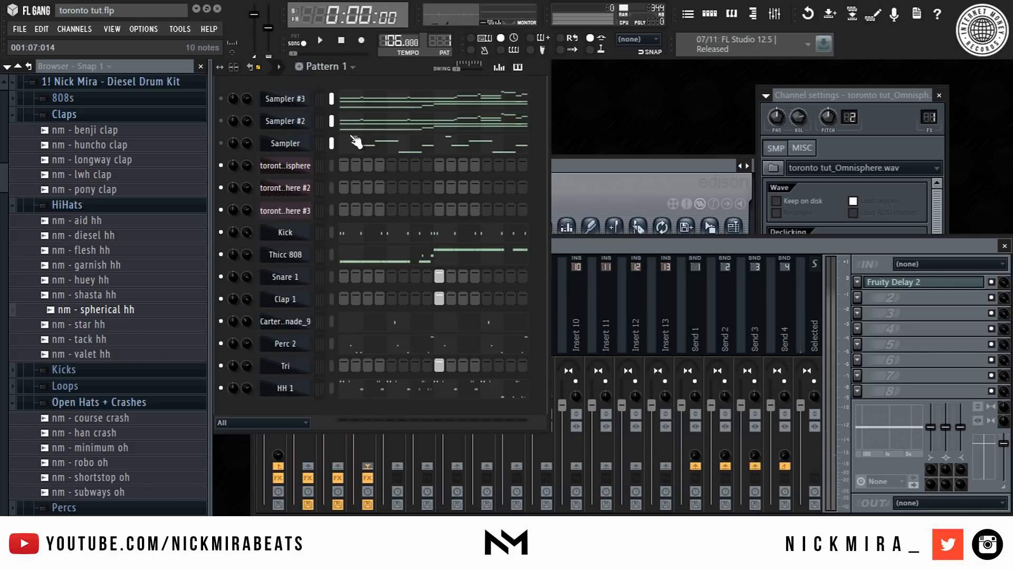
{"action": "key", "text": "g"}
{"action": "key", "text": "g"}
{"action": "left_click", "coordinate": [259, 422]}
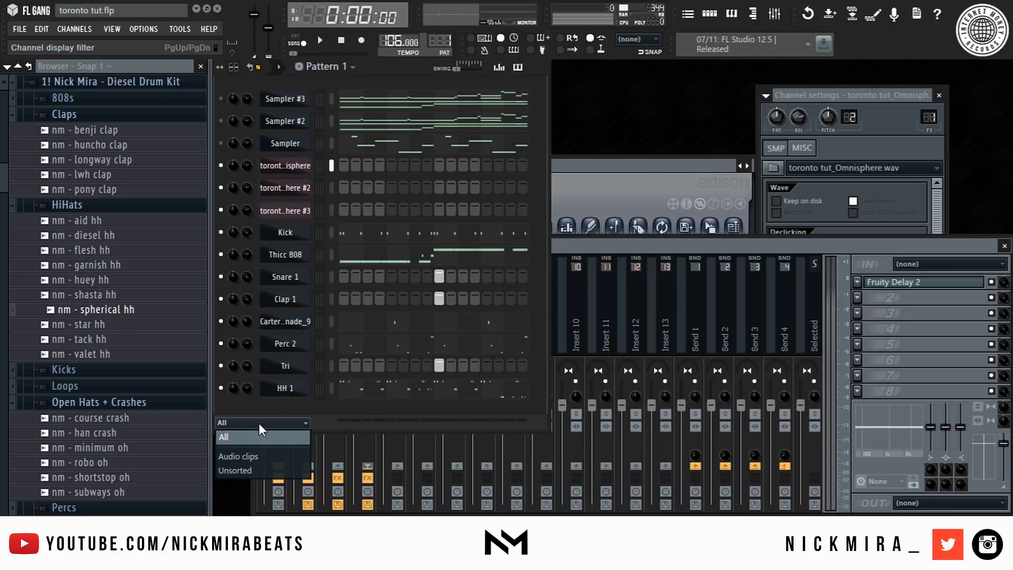
{"action": "left_click", "coordinate": [278, 431]}
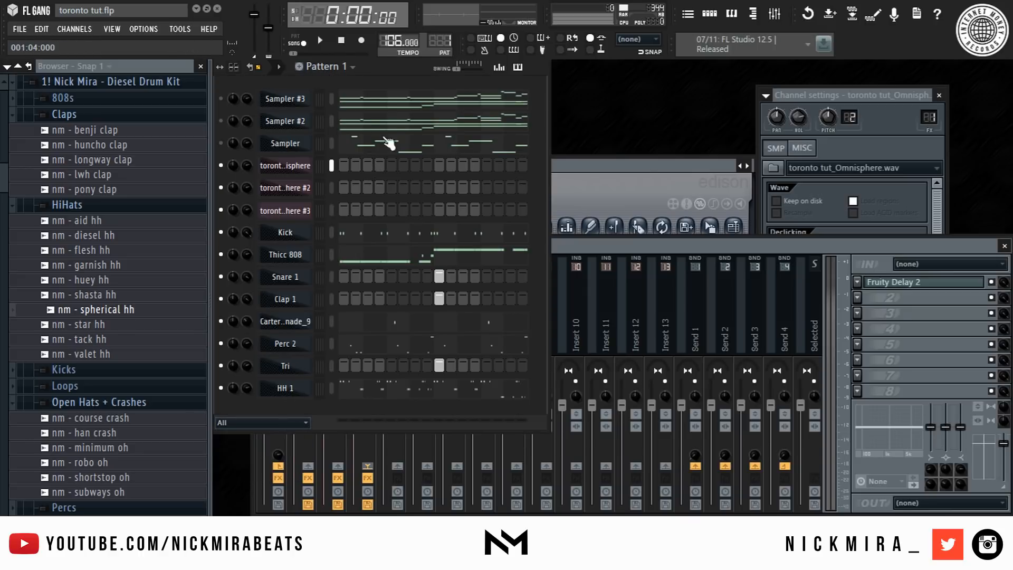
- Link the selected Kick through HH 1 channels to consecutive mixer inserts starting at Insert 10
{"action": "left_click", "coordinate": [327, 67]}
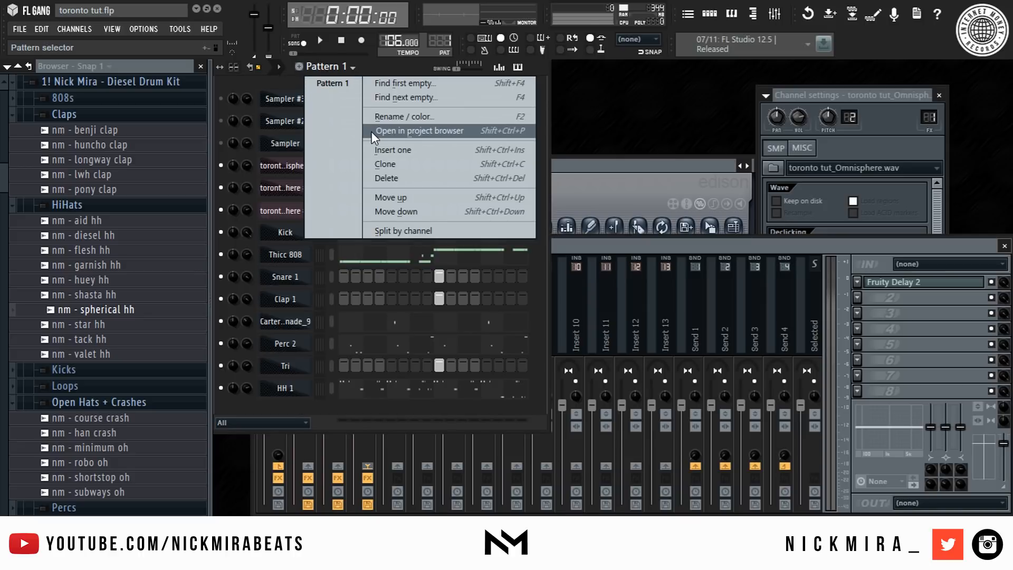
{"action": "left_click", "coordinate": [341, 67]}
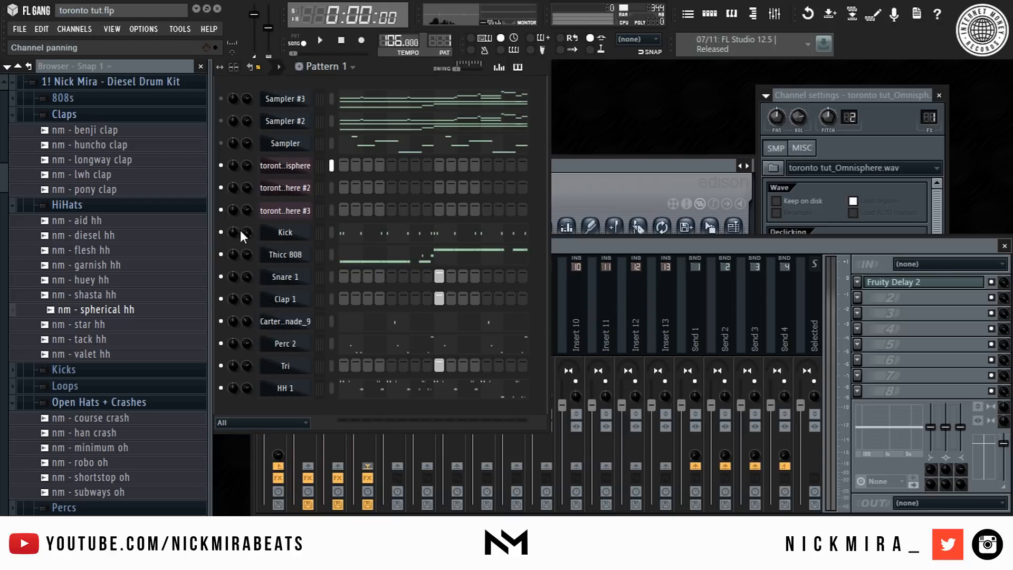
{"action": "left_click_drag", "start_coordinate": [334, 236], "coordinate": [317, 359]}
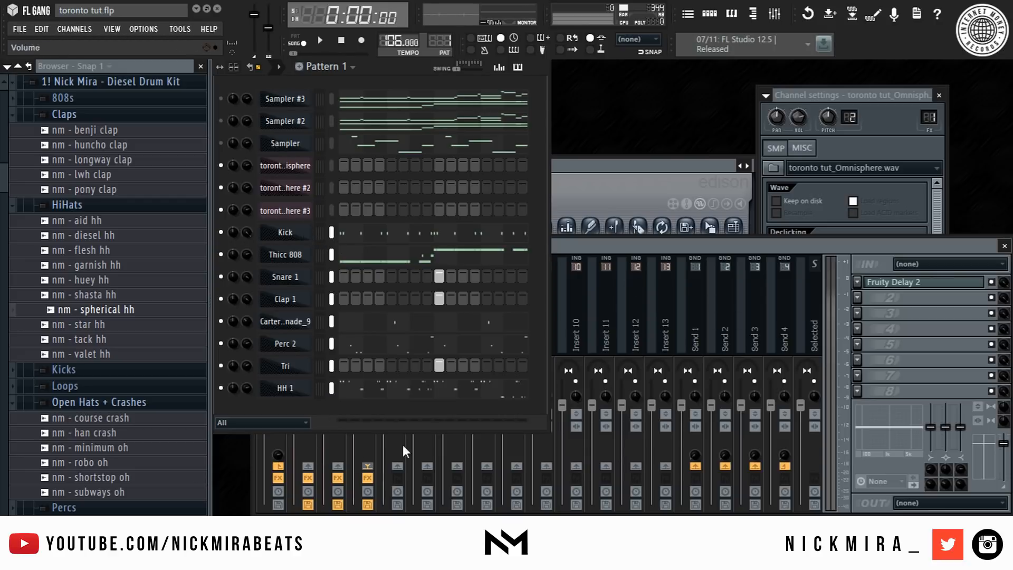
{"action": "left_click", "coordinate": [607, 332]}
{"action": "right_click", "coordinate": [580, 325]}
{"action": "mouse_move", "coordinate": [679, 315]}
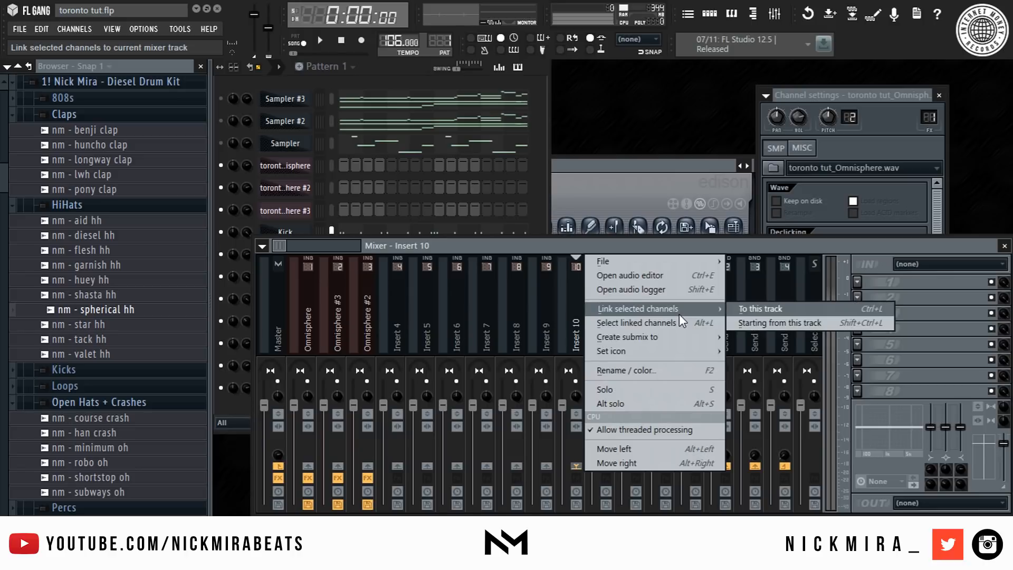
{"action": "left_click", "coordinate": [766, 325]}
- Play the beat and review the arrangement in the playlist
{"action": "key", "text": "space"}
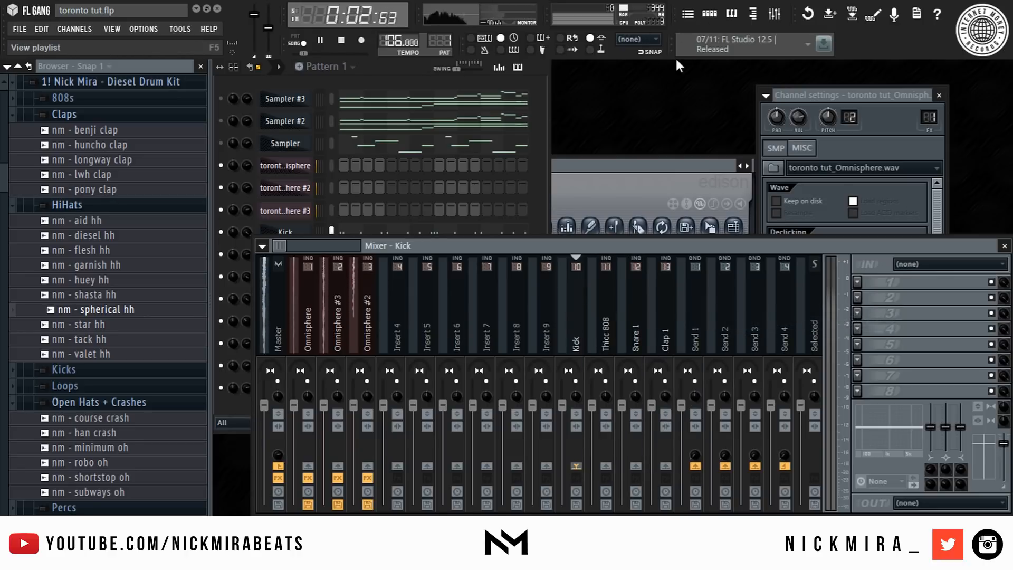
{"action": "left_click", "coordinate": [303, 236]}
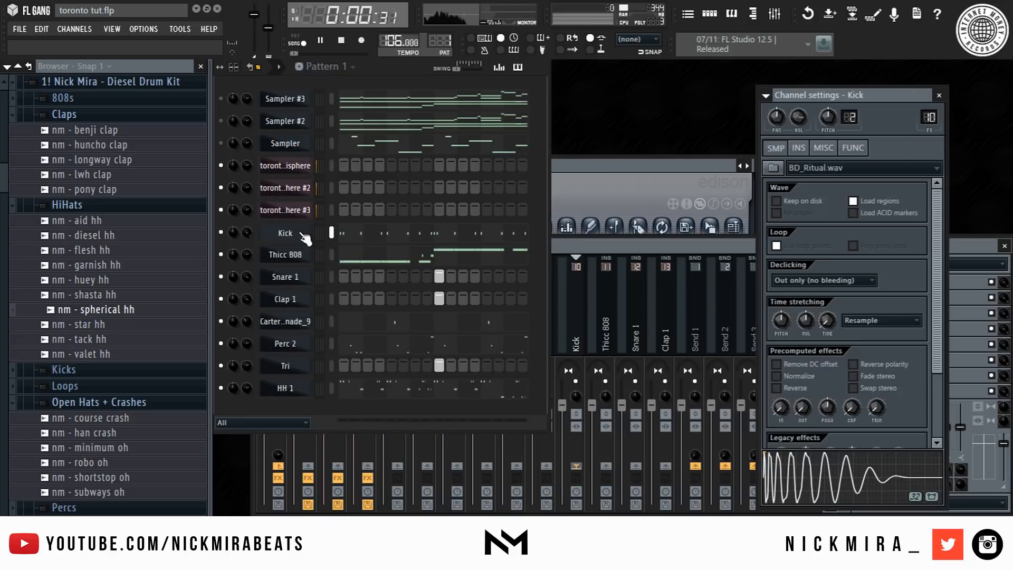
{"action": "left_click", "coordinate": [688, 15]}
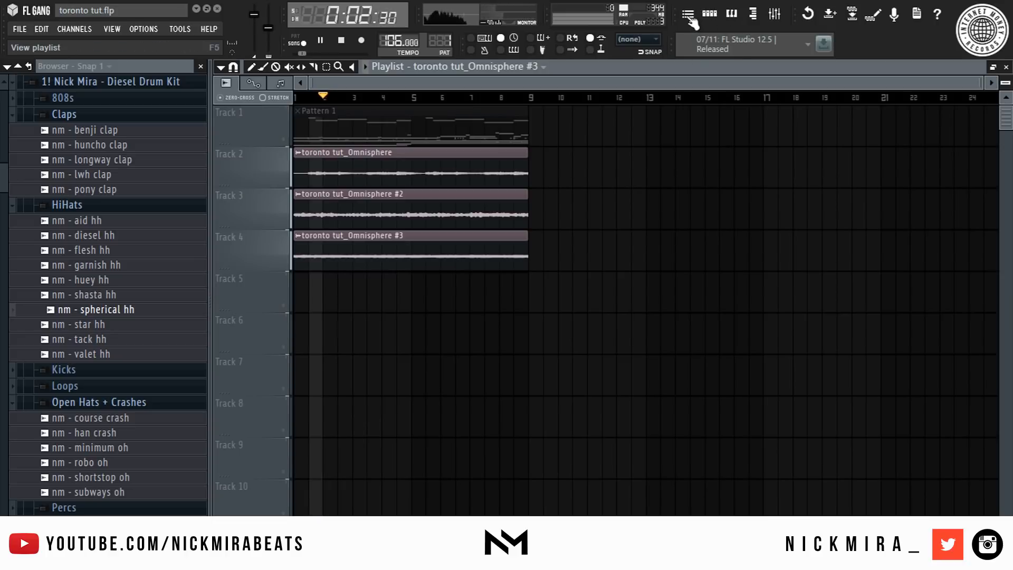
{"action": "key", "text": "space"}
{"action": "left_click", "coordinate": [284, 140]}
{"action": "key", "text": "space"}
{"action": "key", "text": "space"}
{"action": "key", "text": "F5"}
- Lower the volume faders of the Kick and Thicc 808 mixer tracks
{"action": "left_click", "coordinate": [611, 300]}
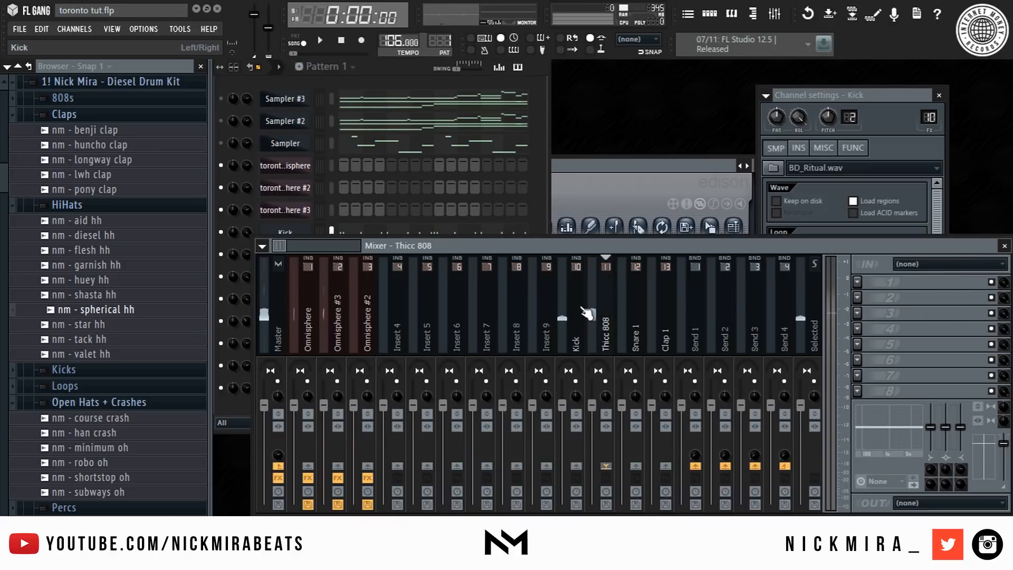
{"action": "left_click_drag", "start_coordinate": [574, 399], "coordinate": [569, 445]}
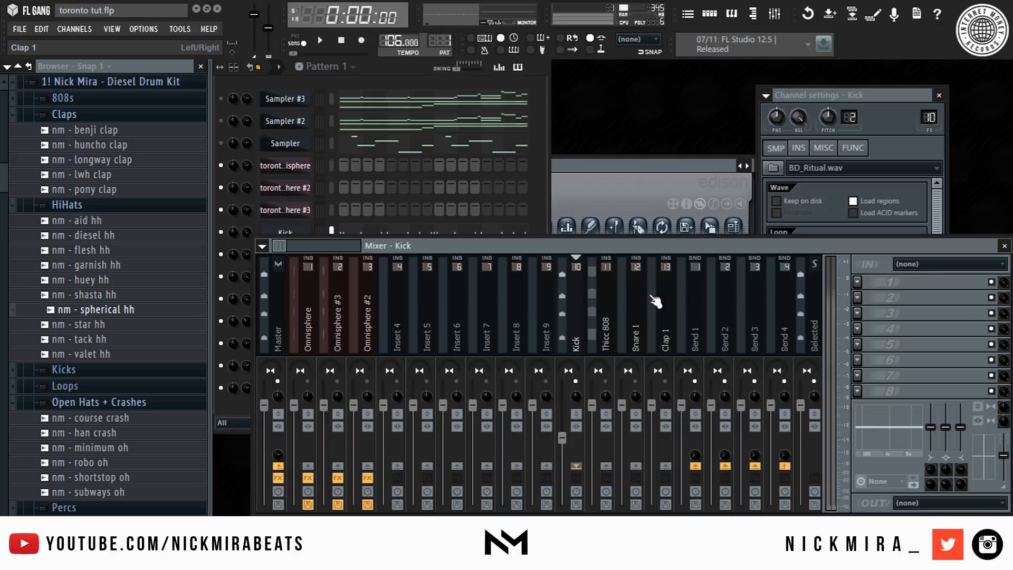
{"action": "left_click_drag", "start_coordinate": [599, 405], "coordinate": [598, 455]}
{"action": "key", "text": "space"}
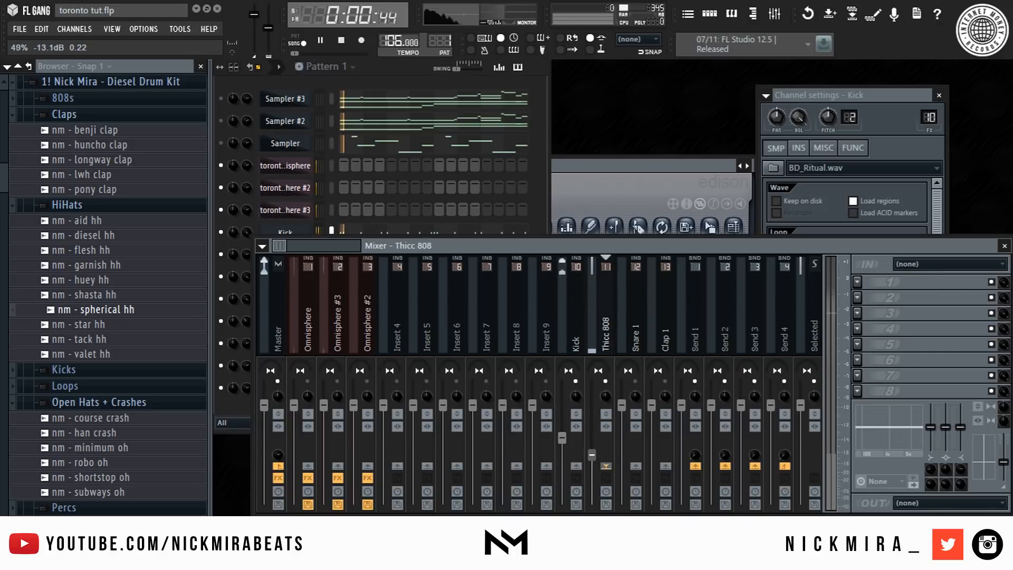
- Add Fruity Parametric EQ 2 to the first effect slot of the Thicc 808 mixer track
{"action": "scroll", "coordinate": [588, 319], "scroll_direction": "down", "scroll_amount": 10}
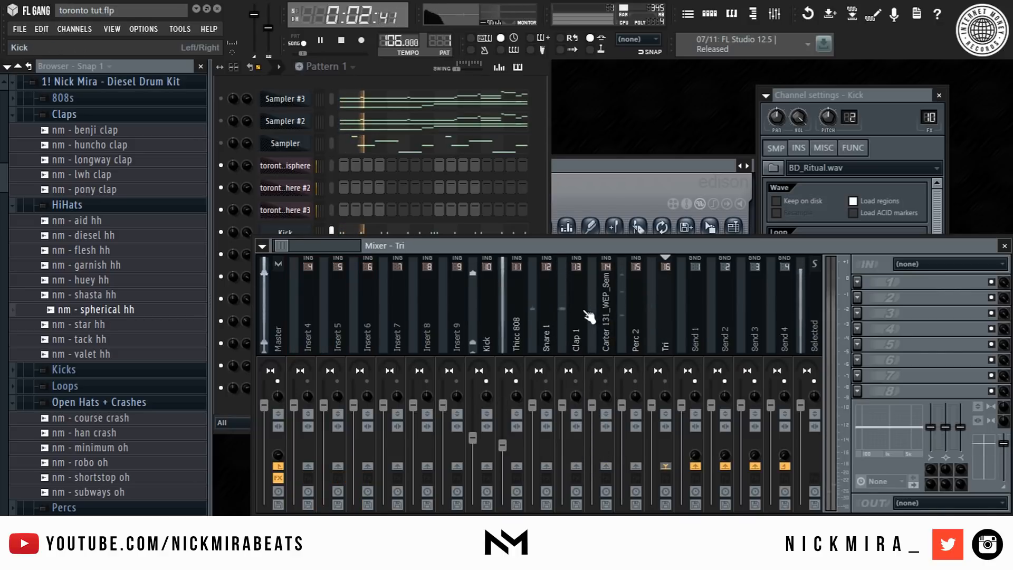
{"action": "left_click", "coordinate": [368, 317]}
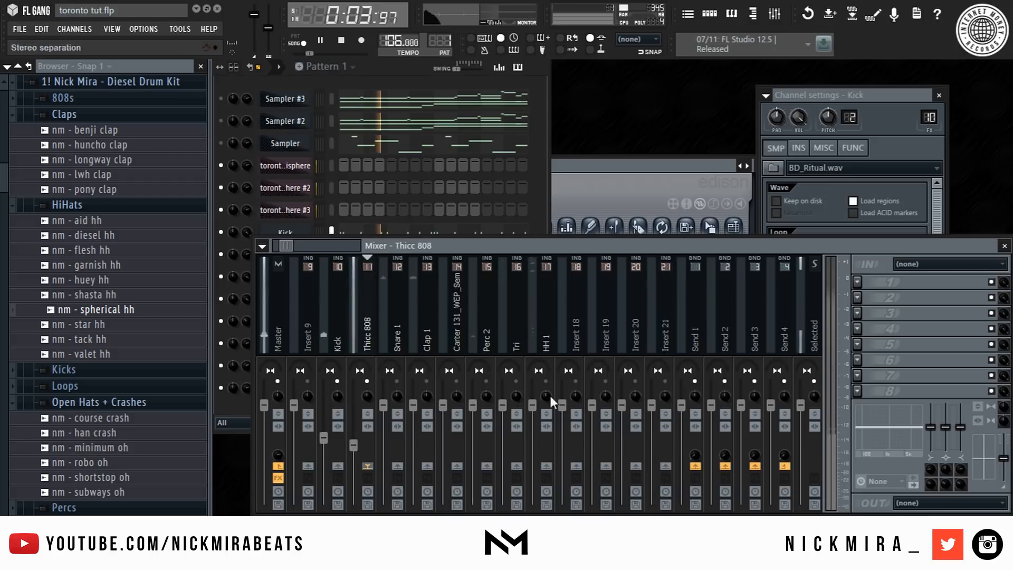
{"action": "left_click", "coordinate": [857, 283]}
{"action": "left_click", "coordinate": [796, 292]}
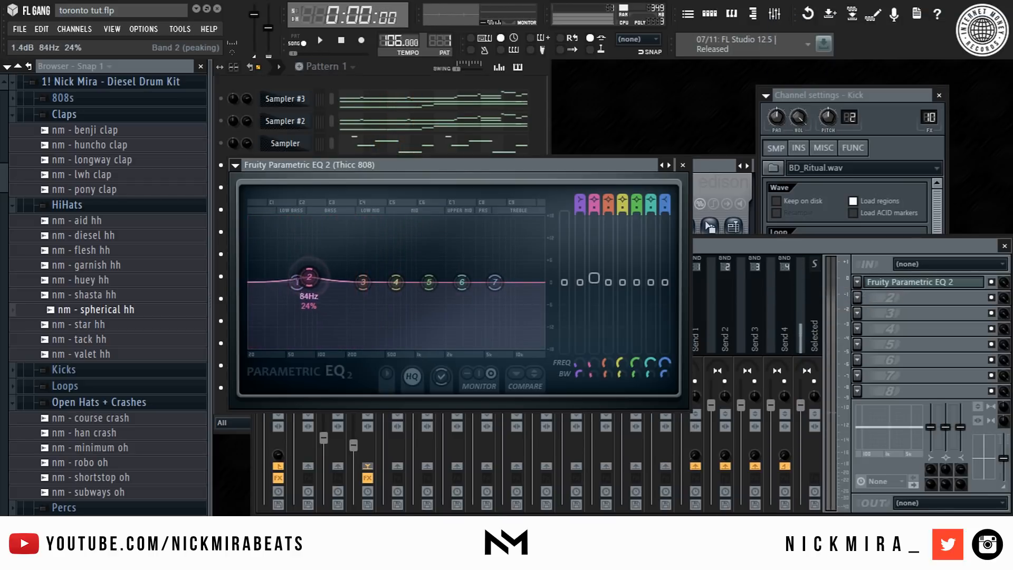
- Boost EQ band 2 by about 4.6 dB at 63 Hz with a narrow bandwidth, then close the EQ
{"action": "key", "text": "space"}
{"action": "scroll", "coordinate": [297, 278], "scroll_direction": "down", "scroll_amount": 2}
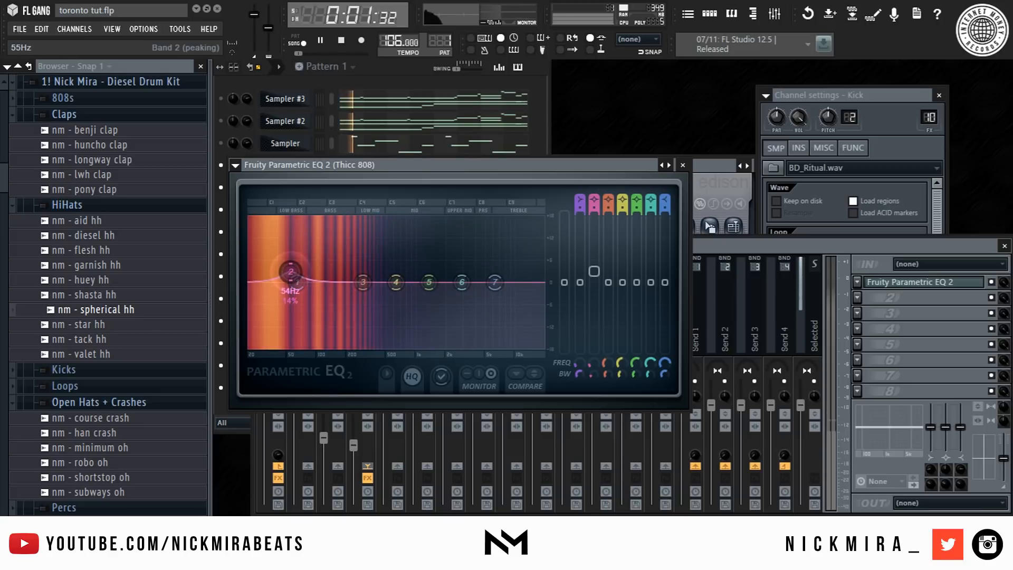
{"action": "left_click_drag", "start_coordinate": [300, 272], "coordinate": [292, 272]}
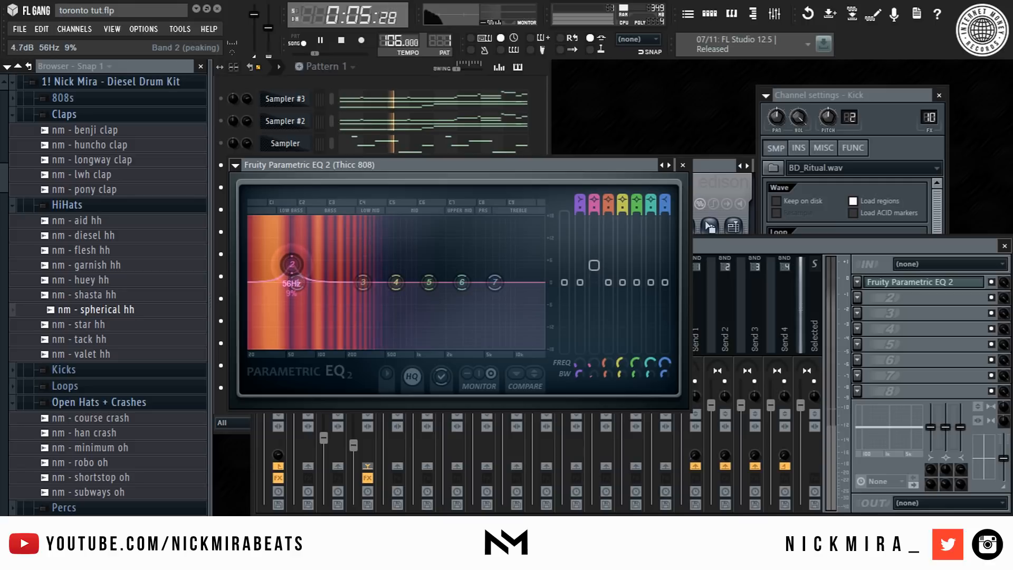
{"action": "mouse_move", "coordinate": [295, 251]}
{"action": "left_mouse_down"}
{"action": "mouse_move", "coordinate": [289, 219]}
{"action": "mouse_move", "coordinate": [275, 218]}
{"action": "mouse_move", "coordinate": [277, 257]}
{"action": "left_mouse_up"}
{"action": "key", "text": "space"}
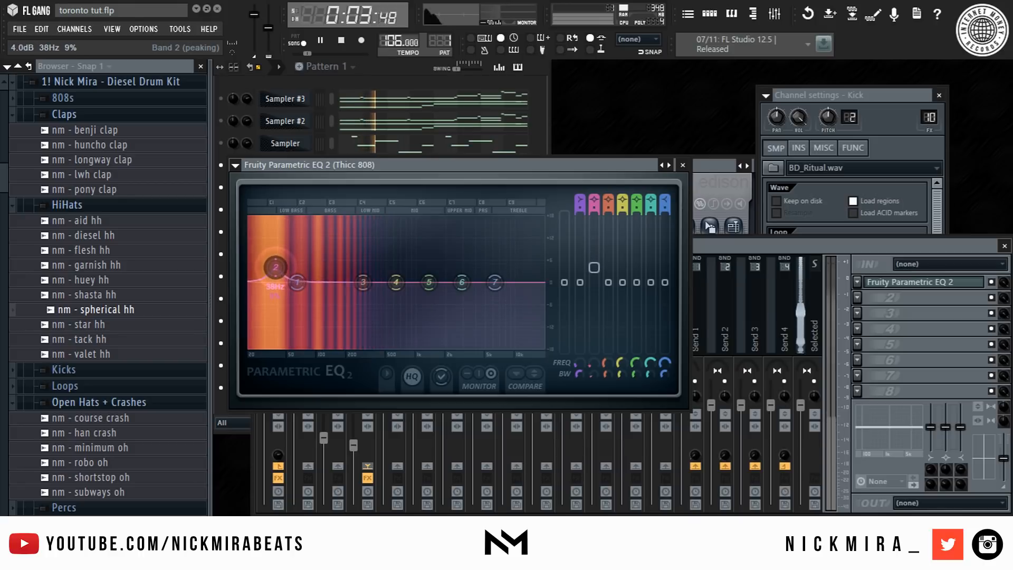
{"action": "left_click_drag", "start_coordinate": [264, 259], "coordinate": [295, 265]}
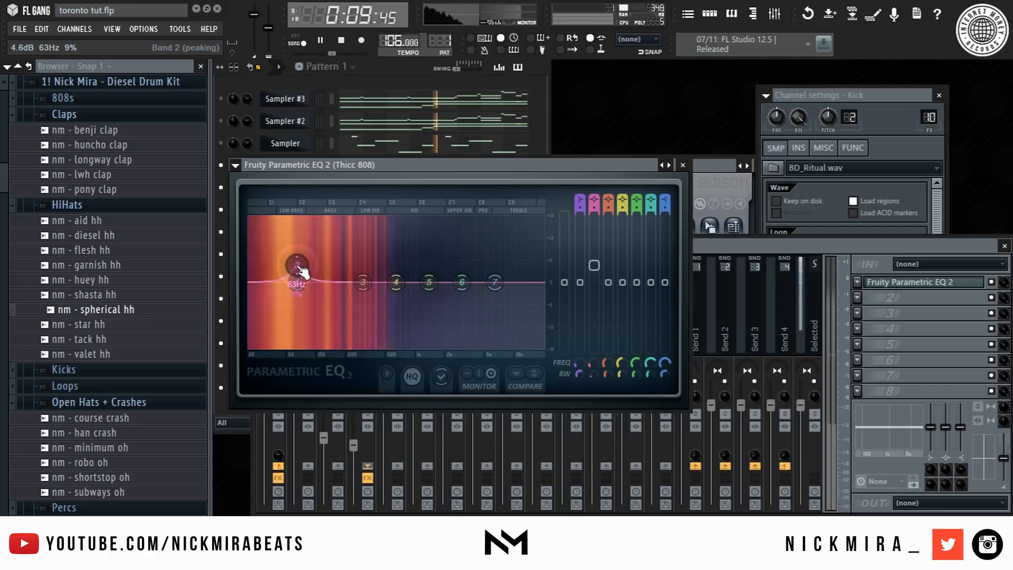
{"action": "key", "text": "space"}
{"action": "left_click", "coordinate": [683, 165]}
- Lower the volume faders of the Perc 2, Snare 1 and Clap 1 mixer tracks
{"action": "left_click", "coordinate": [545, 416]}
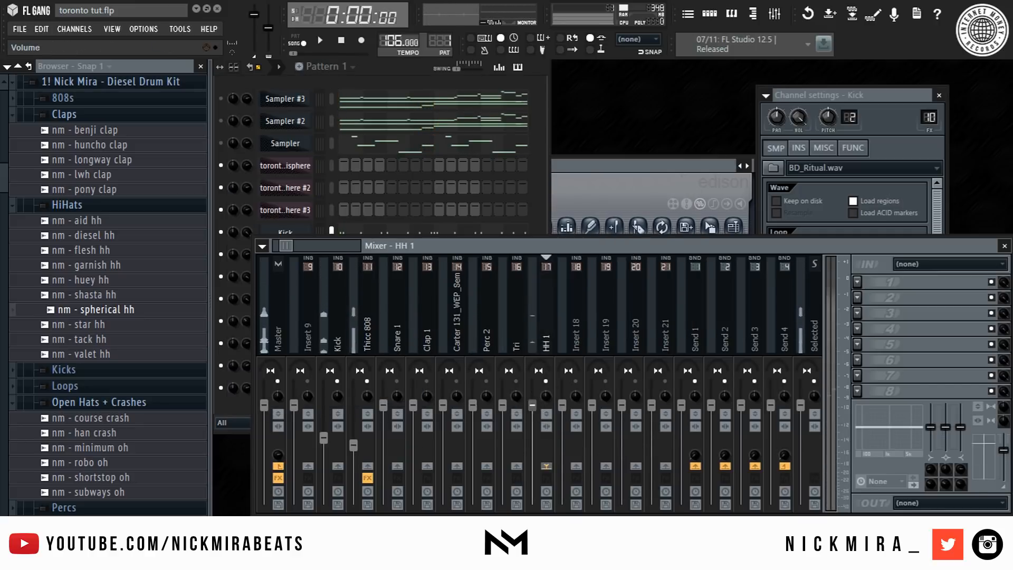
{"action": "left_click_drag", "start_coordinate": [472, 405], "coordinate": [473, 429]}
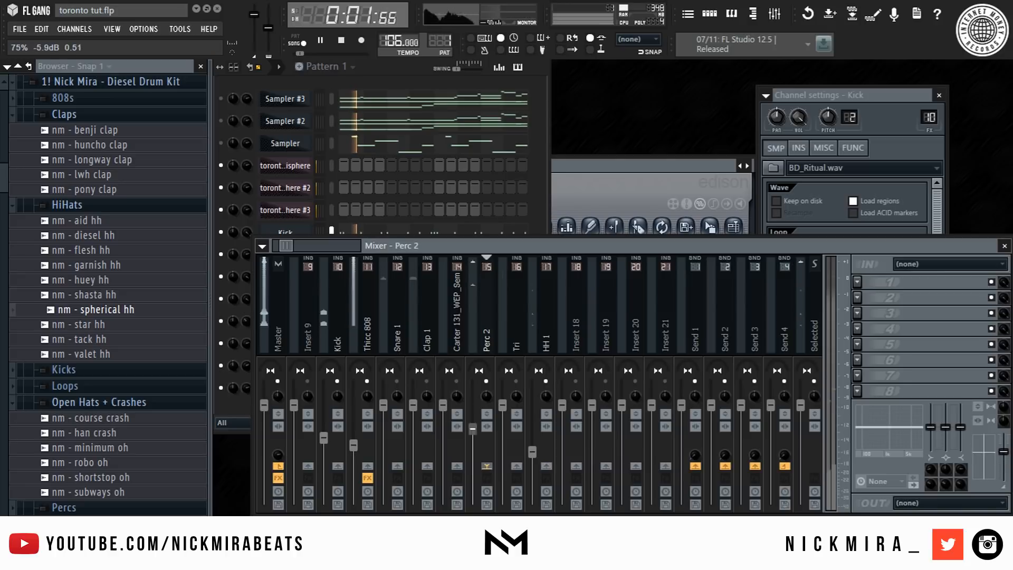
{"action": "left_click_drag", "start_coordinate": [427, 396], "coordinate": [395, 420]}
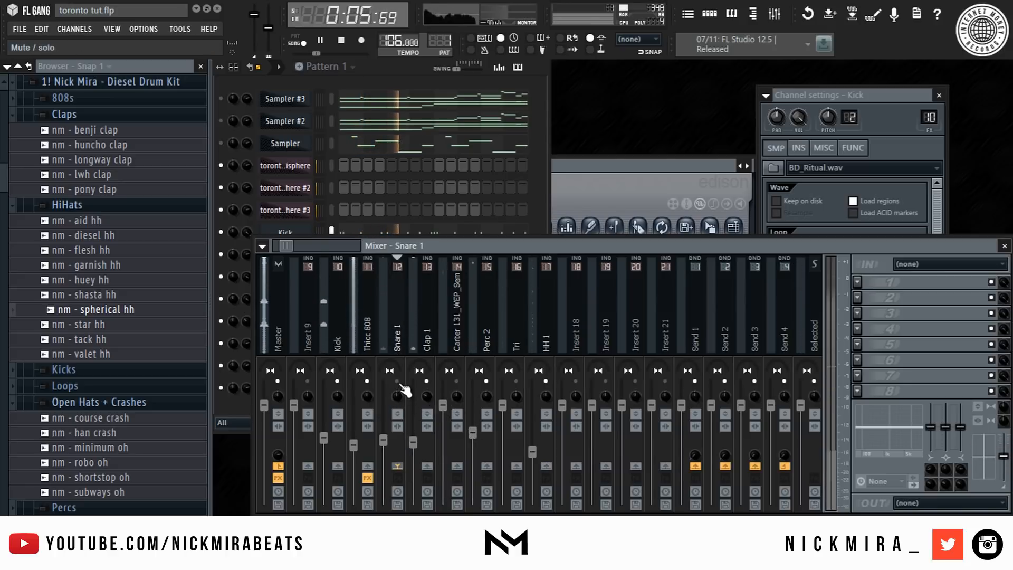
{"action": "left_click", "coordinate": [418, 438]}
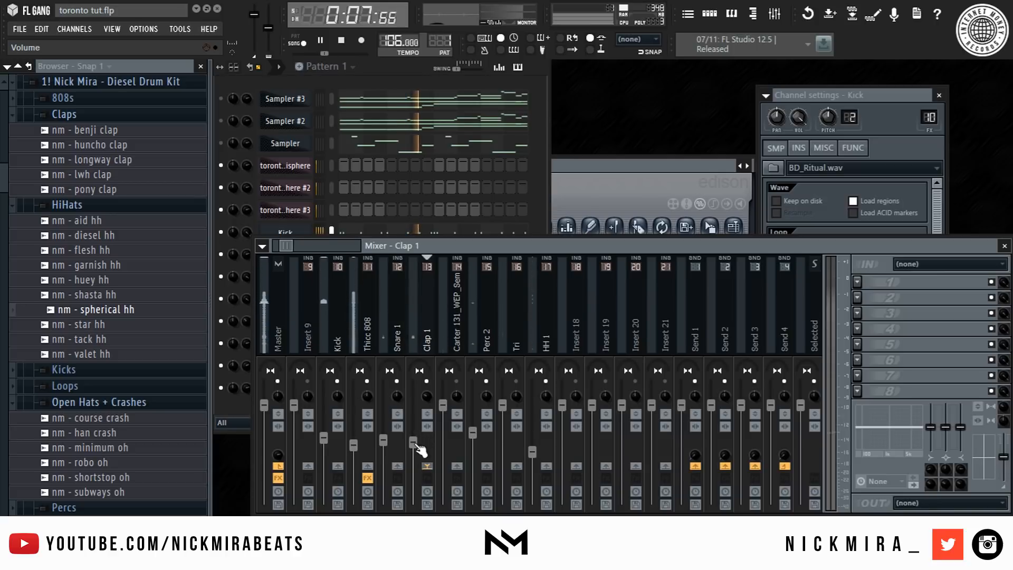
- Route HH 1 and Tri to Send 1 only, lowering the Tri fader
{"action": "left_click", "coordinate": [538, 458]}
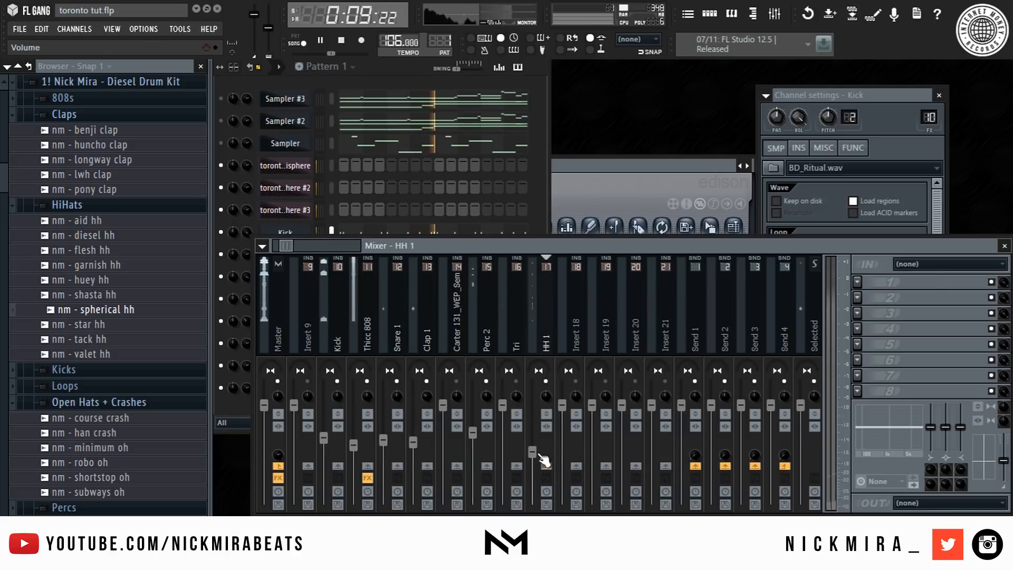
{"action": "right_click", "coordinate": [701, 466]}
{"action": "left_click", "coordinate": [712, 475]}
{"action": "left_click", "coordinate": [510, 348]}
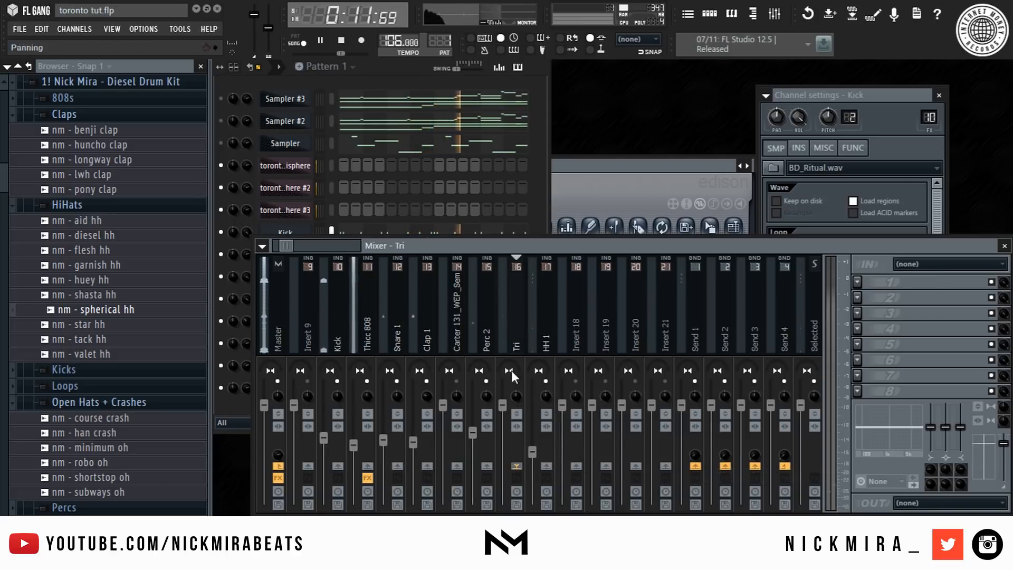
{"action": "left_click_drag", "start_coordinate": [502, 405], "coordinate": [503, 447]}
{"action": "right_click", "coordinate": [702, 469]}
{"action": "left_click", "coordinate": [711, 471]}
- Lower the volume fader of the Carter_131_WEP_SemtexGrenade_9 mixer track
{"action": "left_click", "coordinate": [475, 314]}
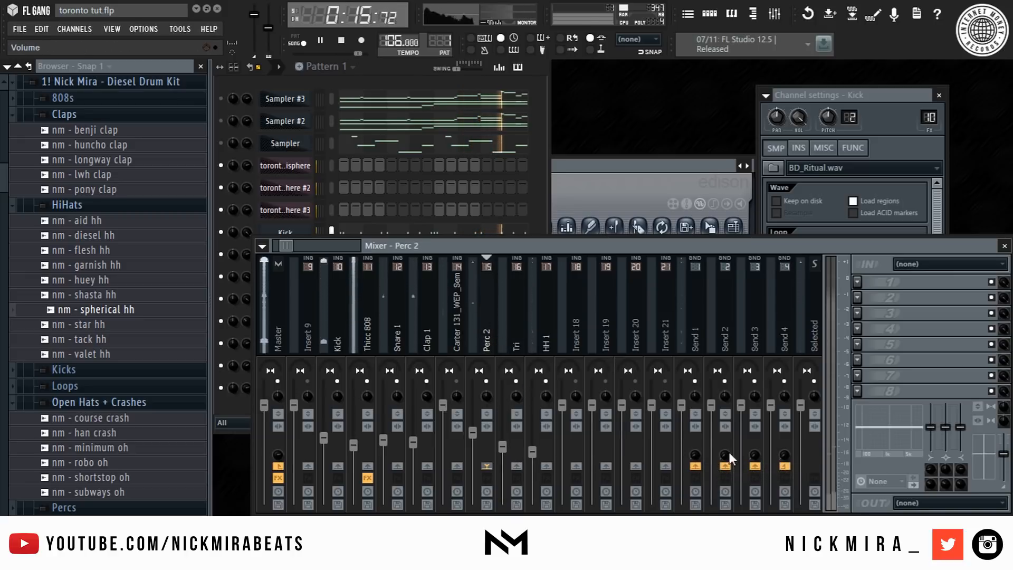
{"action": "left_click", "coordinate": [454, 317]}
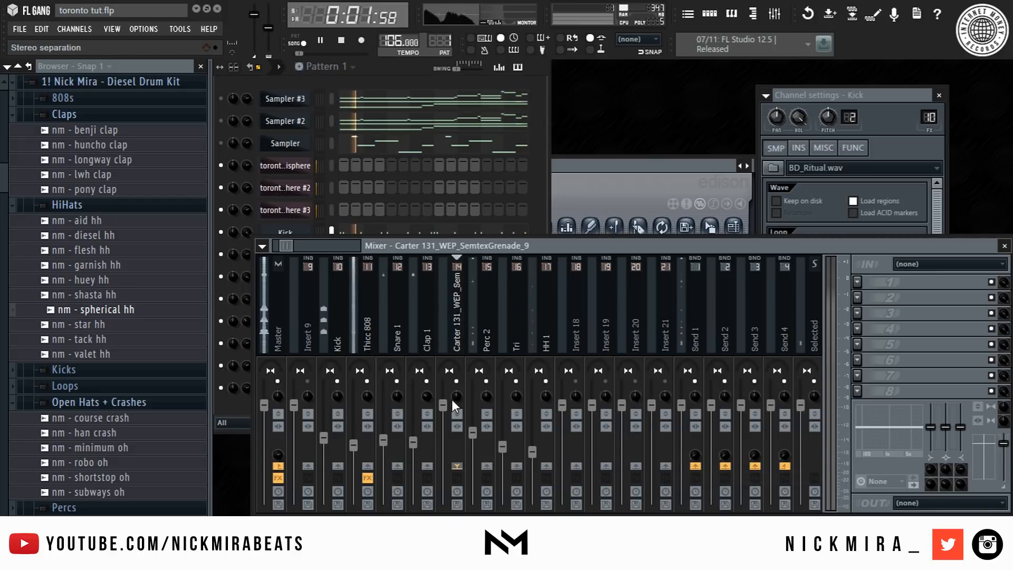
{"action": "left_click_drag", "start_coordinate": [444, 405], "coordinate": [444, 435]}
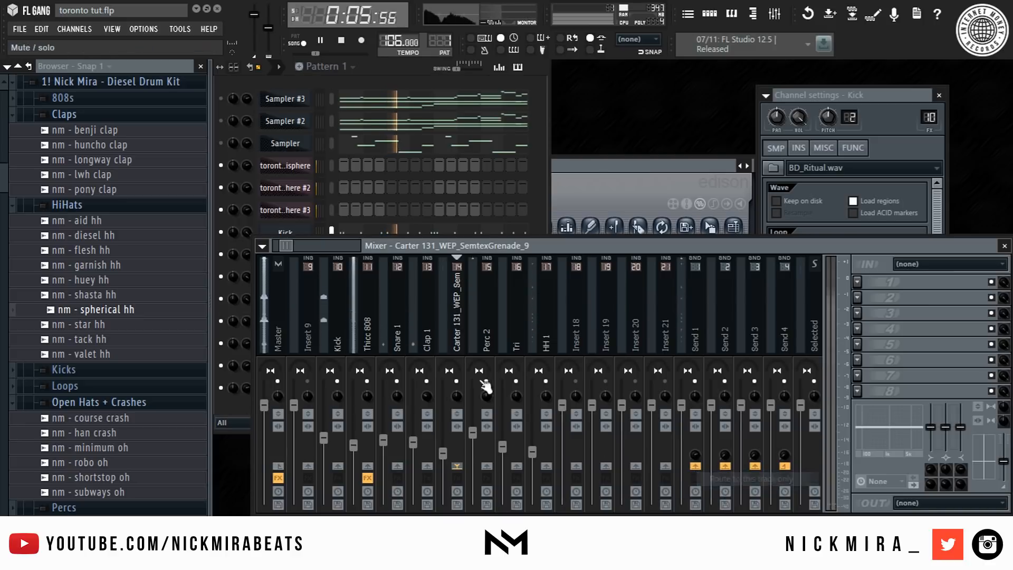
- Route the Clap 1, Snare 1 and Kick mixer tracks to Send 1
{"action": "left_click", "coordinate": [414, 320]}
{"action": "right_click", "coordinate": [698, 471]}
{"action": "left_click", "coordinate": [395, 302]}
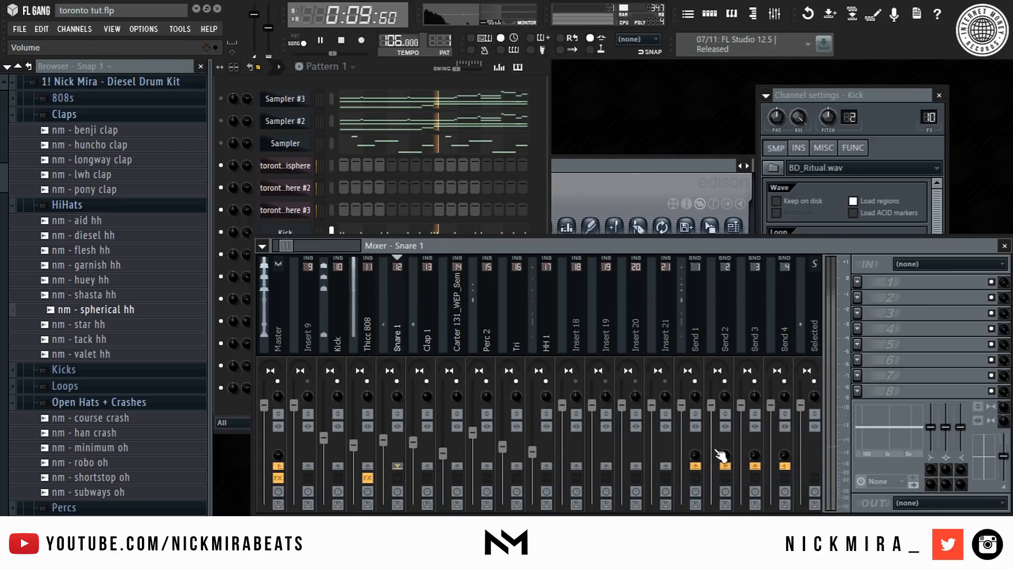
{"action": "right_click", "coordinate": [701, 474]}
{"action": "left_click", "coordinate": [363, 319]}
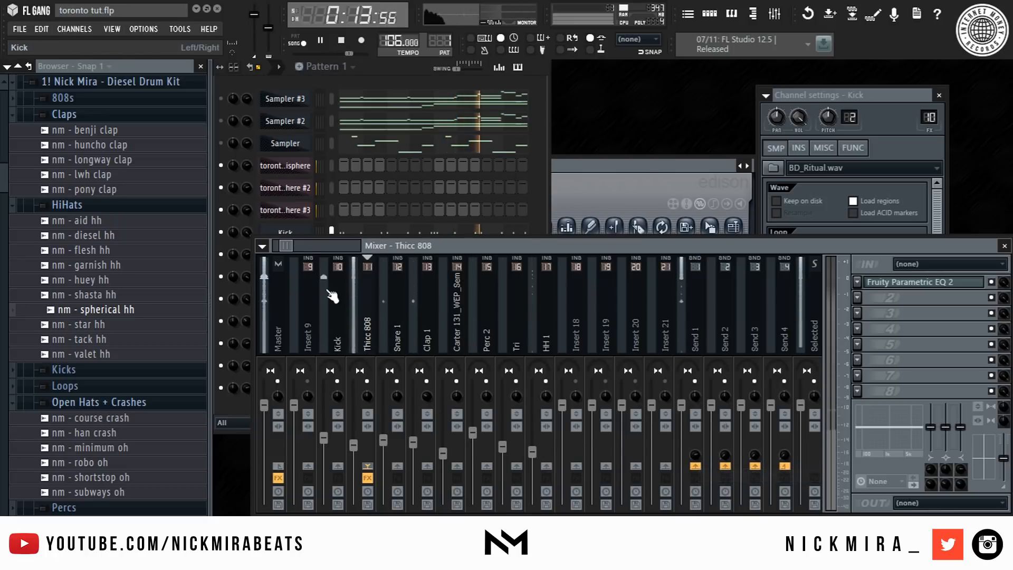
{"action": "left_click", "coordinate": [349, 326]}
{"action": "right_click", "coordinate": [698, 470]}
{"action": "left_click", "coordinate": [717, 479]}
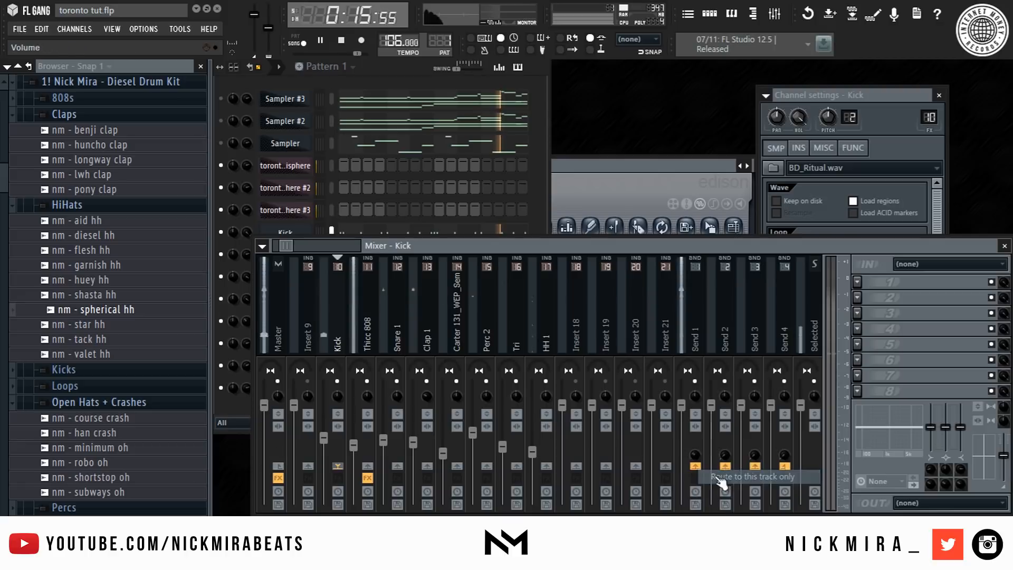
- Add Fruity Limiter to Send 1, lower its ceiling, preview the beat and close the limiter
{"action": "left_click", "coordinate": [693, 278]}
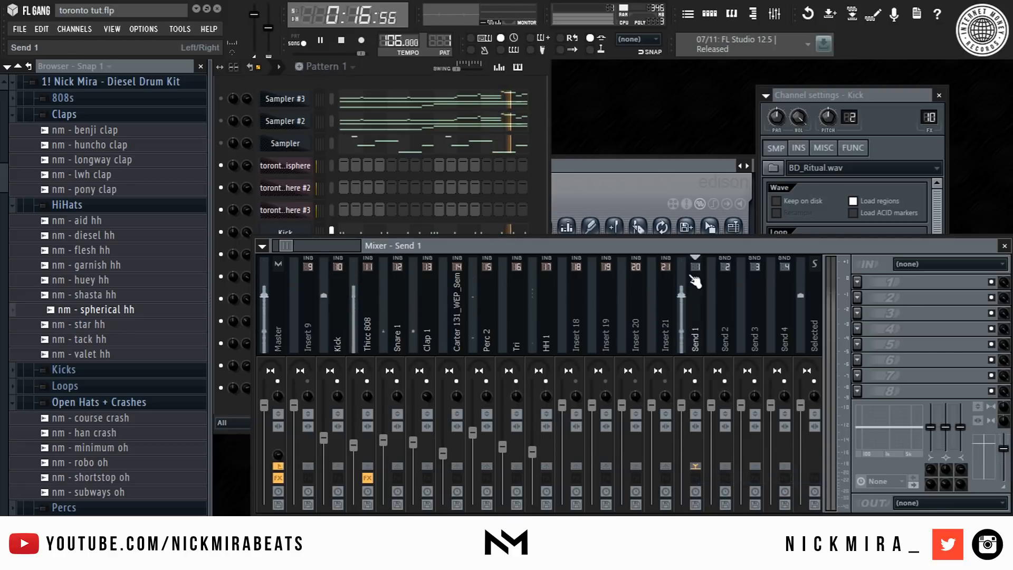
{"action": "left_click", "coordinate": [857, 282]}
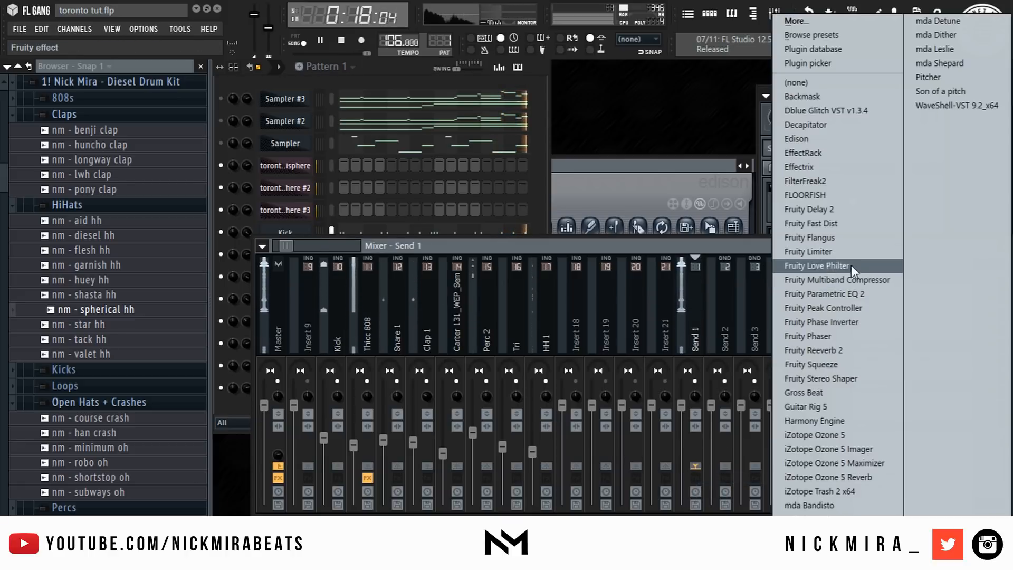
{"action": "left_click", "coordinate": [827, 252]}
{"action": "left_click_drag", "start_coordinate": [313, 326], "coordinate": [313, 346]}
{"action": "key", "text": "space"}
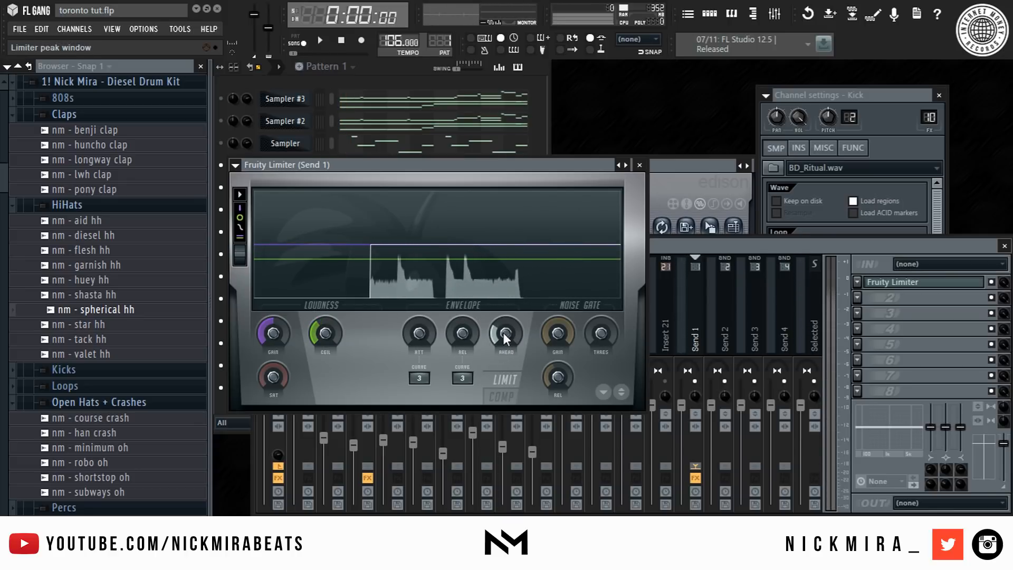
{"action": "key", "text": "space"}
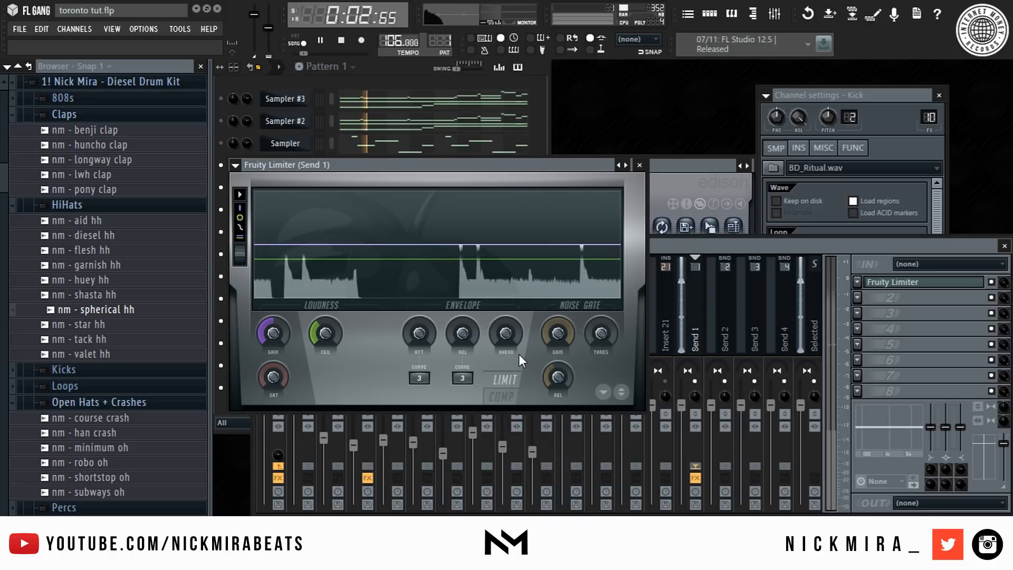
{"action": "key", "text": "Escape"}
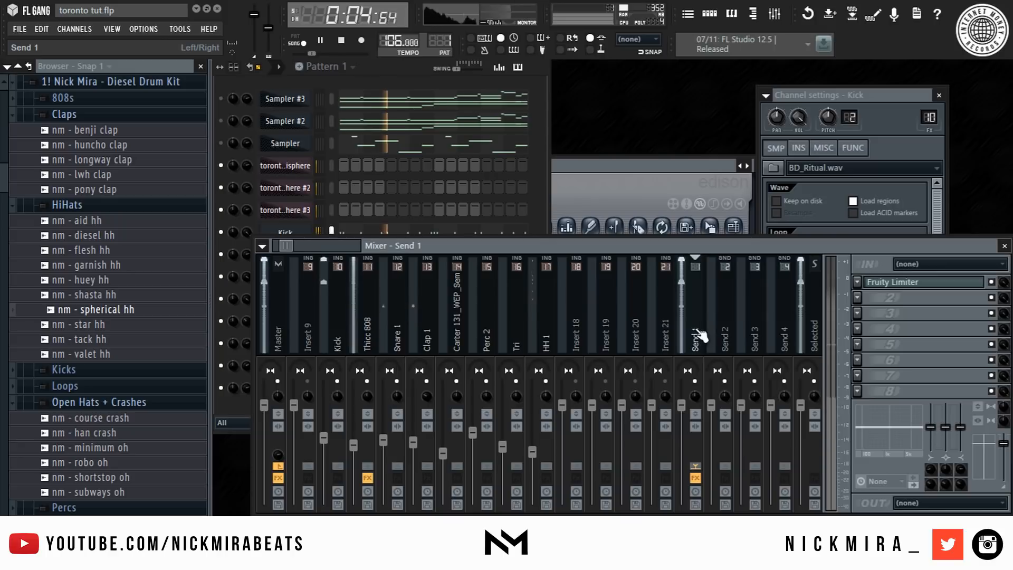
- Lower the volume faders of the Omnisphere and Omnisphere #2 mixer tracks
{"action": "key", "text": "space"}
{"action": "left_click_drag", "start_coordinate": [293, 245], "coordinate": [189, 252]}
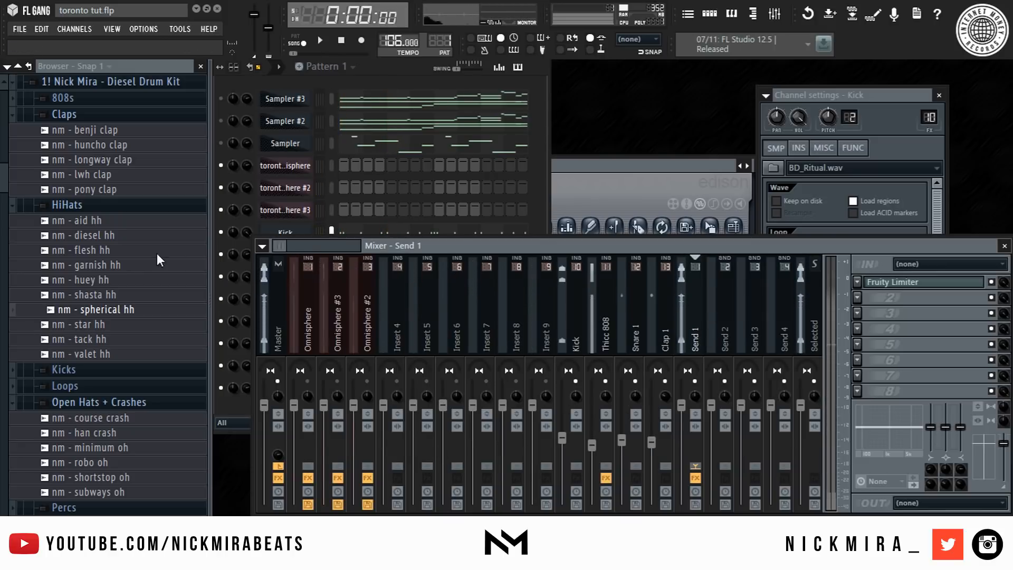
{"action": "left_click", "coordinate": [311, 356]}
{"action": "key", "text": "space"}
{"action": "left_click_drag", "start_coordinate": [293, 404], "coordinate": [294, 445]}
{"action": "left_click_drag", "start_coordinate": [353, 404], "coordinate": [354, 436]}
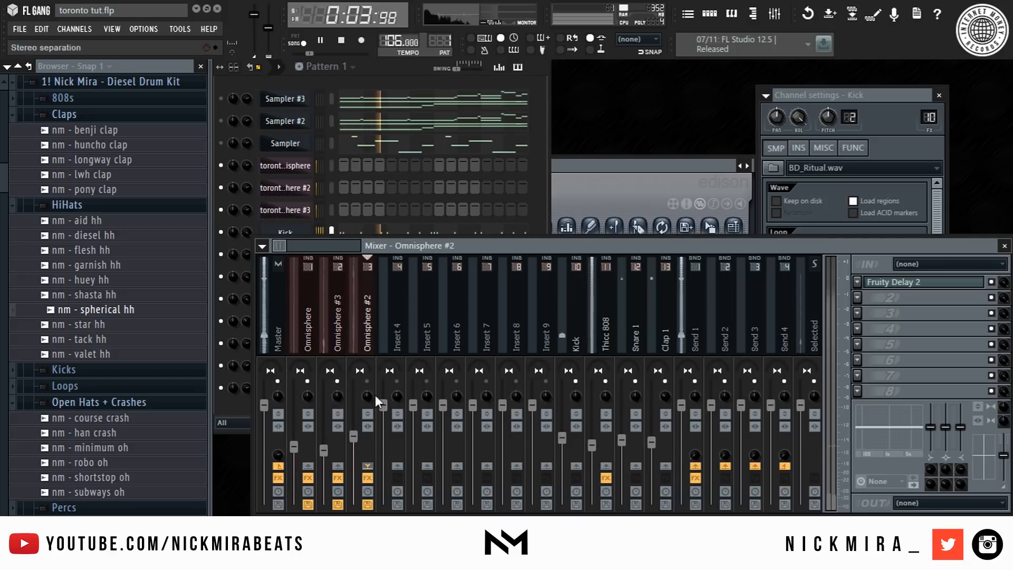
{"action": "left_click", "coordinate": [294, 445]}
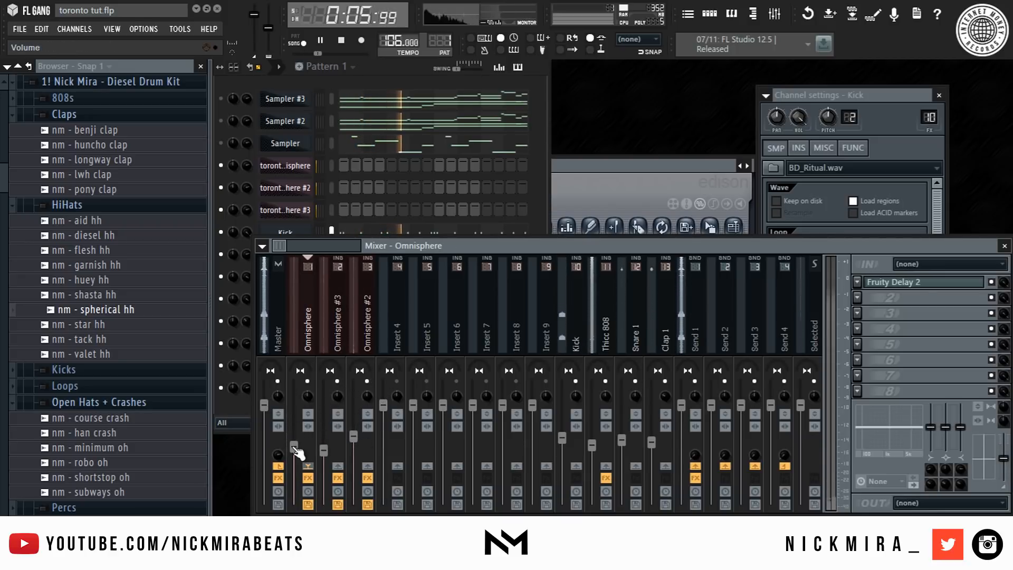
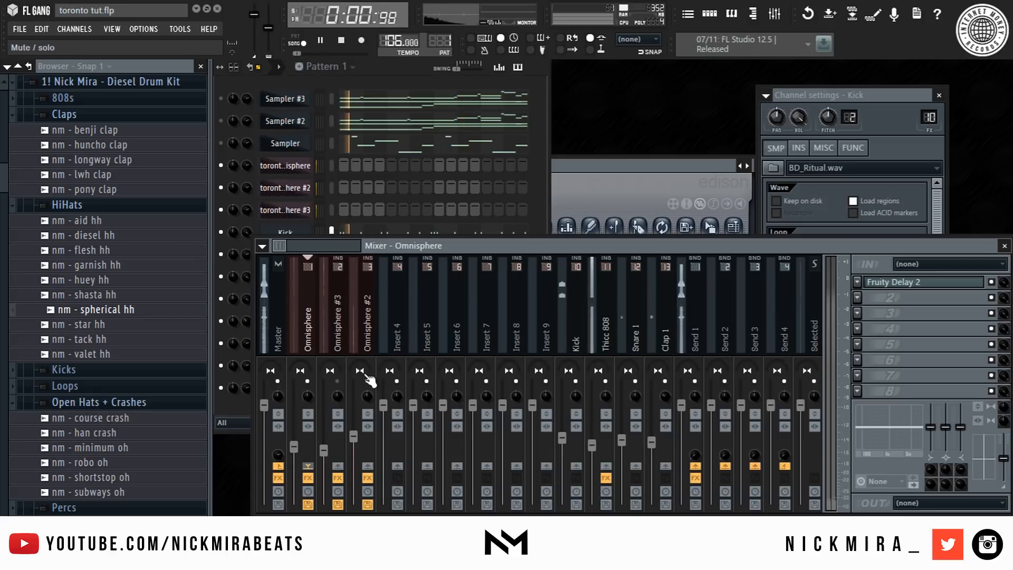
- Add iZotope Ozone 5 to the first effect slot of the Master mixer track
{"action": "left_click", "coordinate": [277, 306]}
{"action": "left_click", "coordinate": [857, 298]}
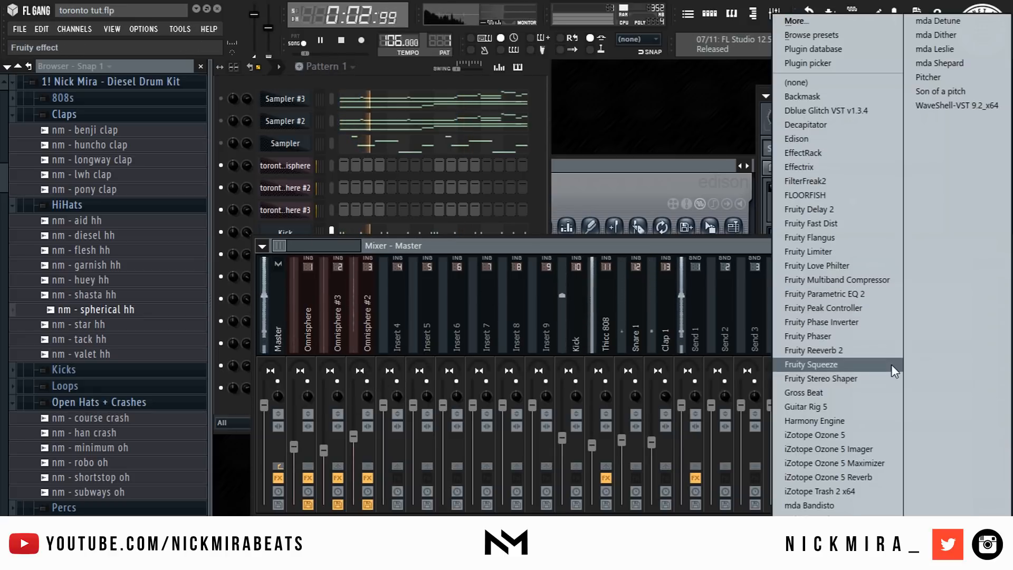
{"action": "left_click", "coordinate": [847, 434]}
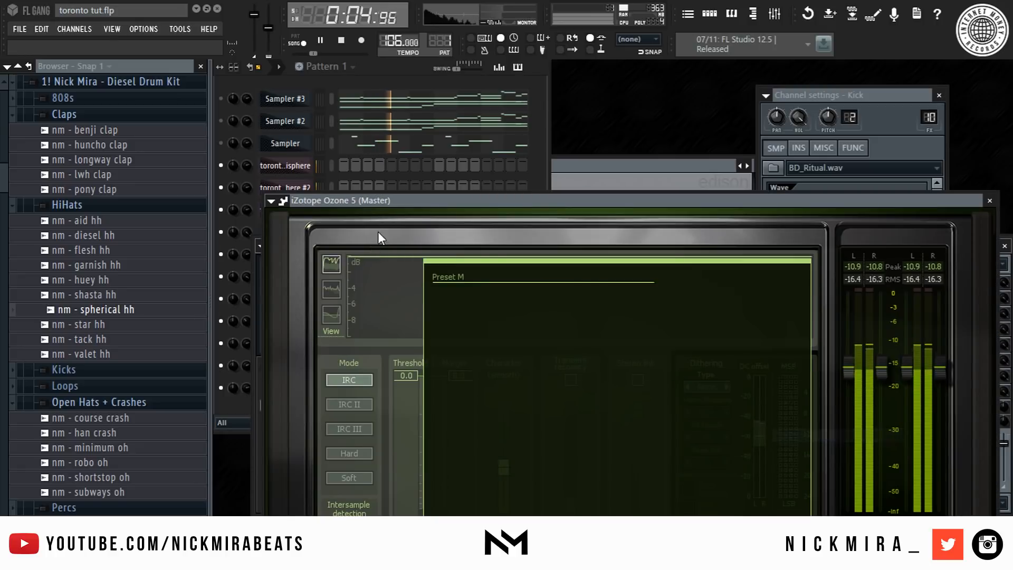
- In Ozone 5, enable the Maximizer, close the preset manager, and set threshold to -7.5 and character to 1.0
{"action": "left_click_drag", "start_coordinate": [404, 201], "coordinate": [368, 1]}
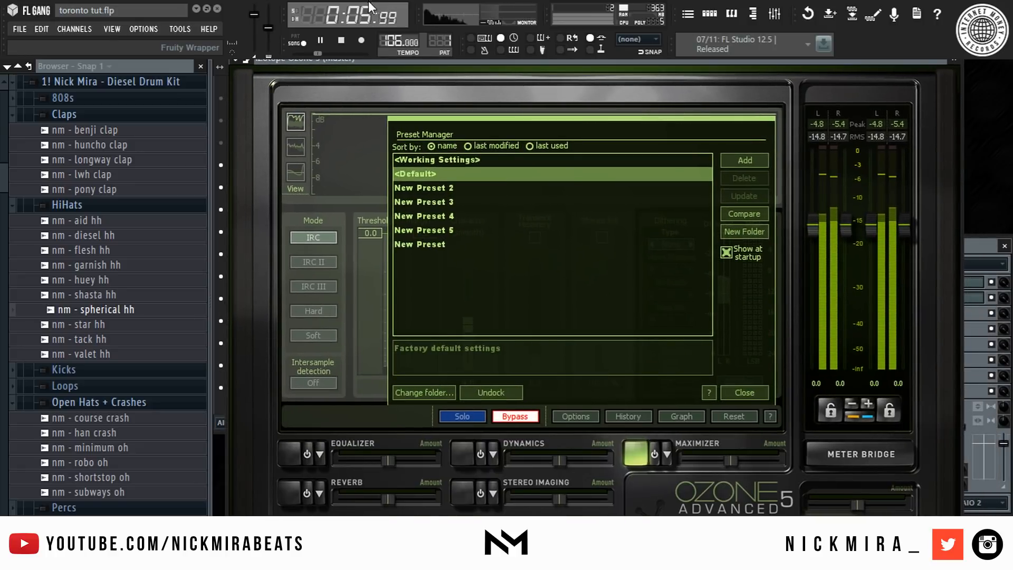
{"action": "left_click", "coordinate": [658, 446]}
{"action": "left_click", "coordinate": [748, 396]}
{"action": "left_click_drag", "start_coordinate": [366, 235], "coordinate": [375, 317]}
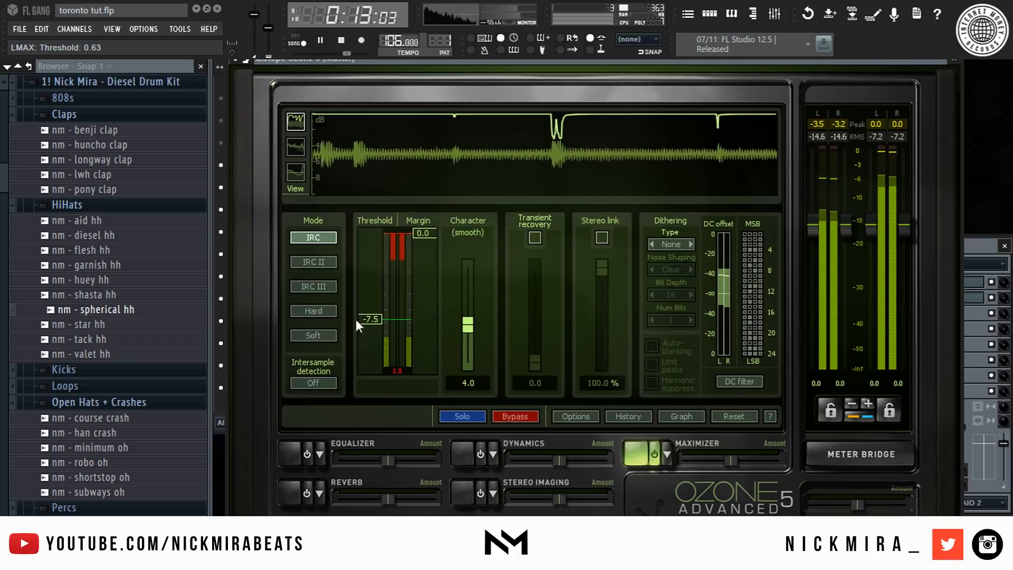
{"action": "left_click_drag", "start_coordinate": [468, 324], "coordinate": [467, 353]}
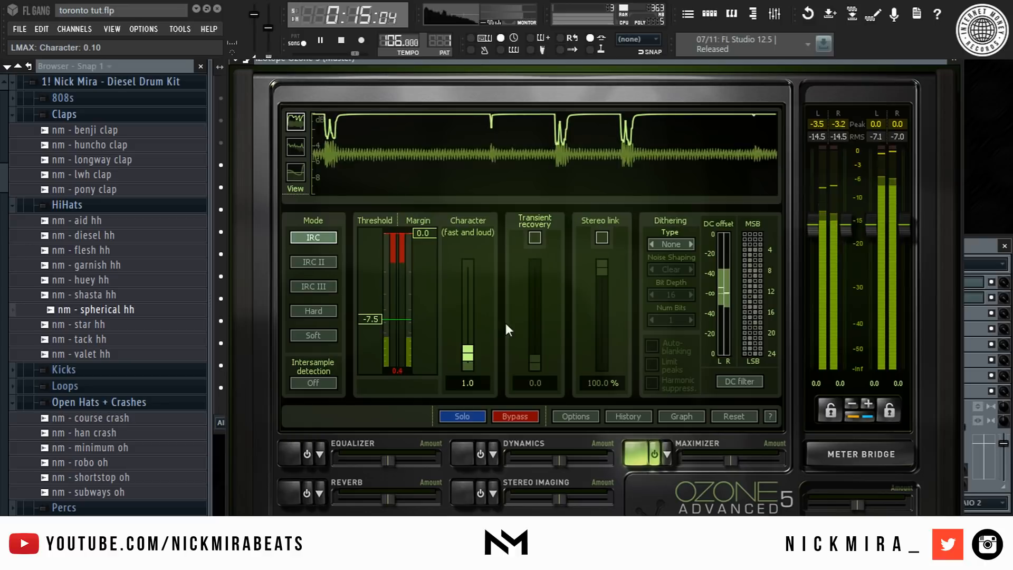
- Close Ozone 5 and reopen the Fruity Limiter on Send 1 to review its settings
{"action": "left_click", "coordinate": [954, 59]}
{"action": "left_click", "coordinate": [692, 308]}
{"action": "left_click", "coordinate": [944, 288]}
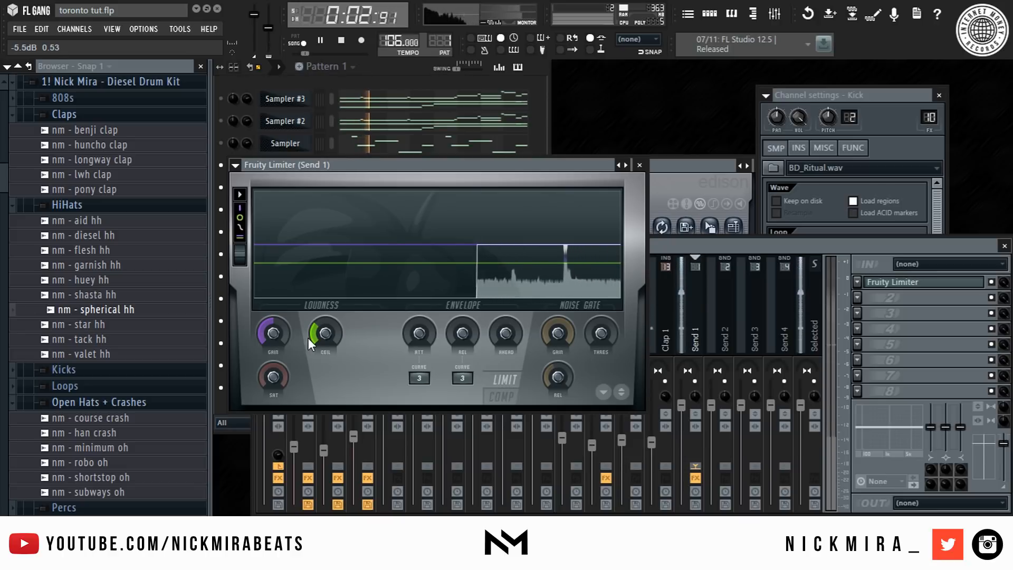
{"action": "key", "text": "Escape"}
- Adjust the HH 1 mixer track's volume fader and tweak band 3 of its built-in EQ
{"action": "left_click", "coordinate": [651, 312]}
{"action": "scroll", "coordinate": [649, 310], "scroll_direction": "down", "scroll_amount": 4}
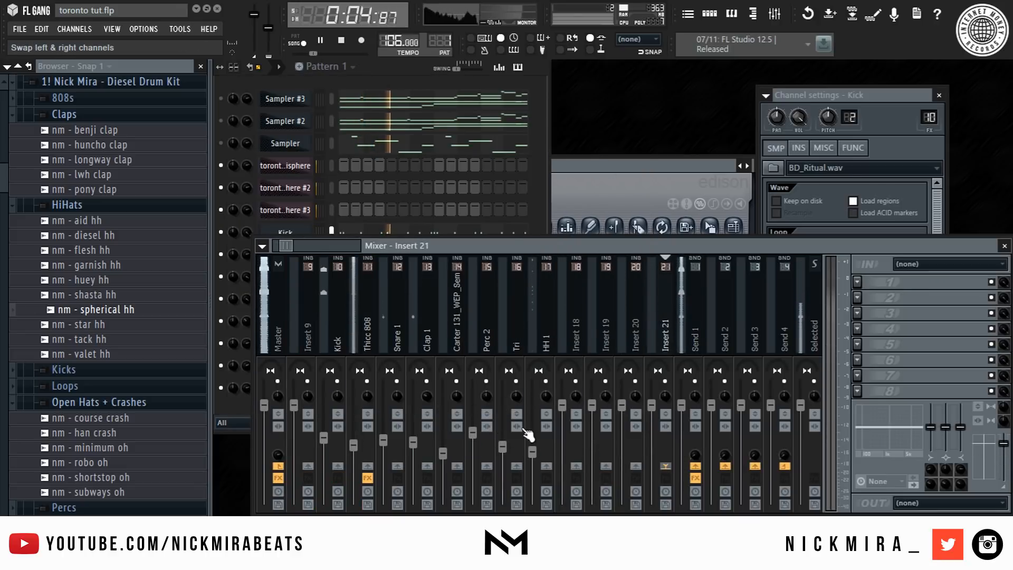
{"action": "left_click_drag", "start_coordinate": [533, 452], "coordinate": [536, 446]}
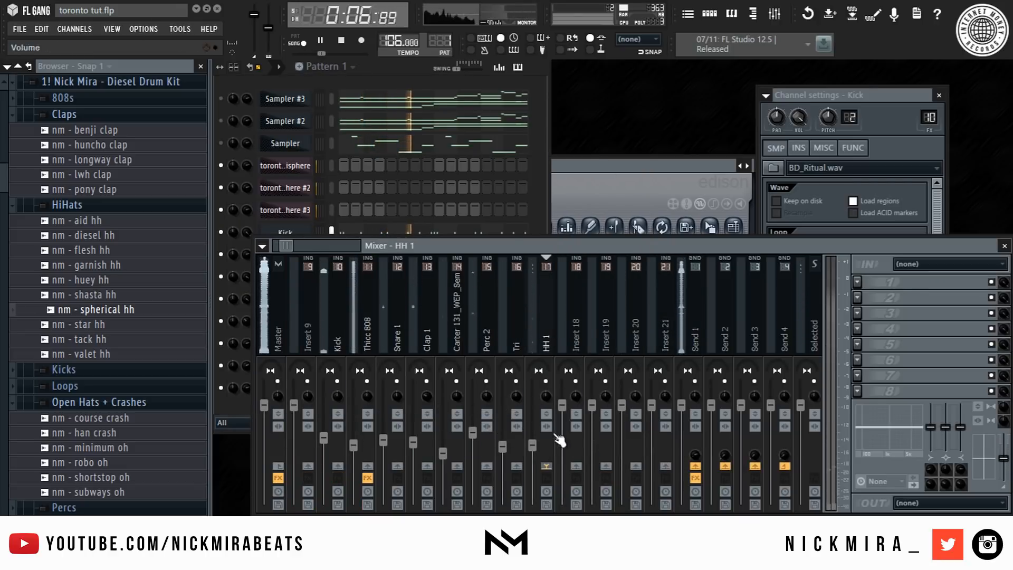
{"action": "left_click_drag", "start_coordinate": [914, 432], "coordinate": [914, 428]}
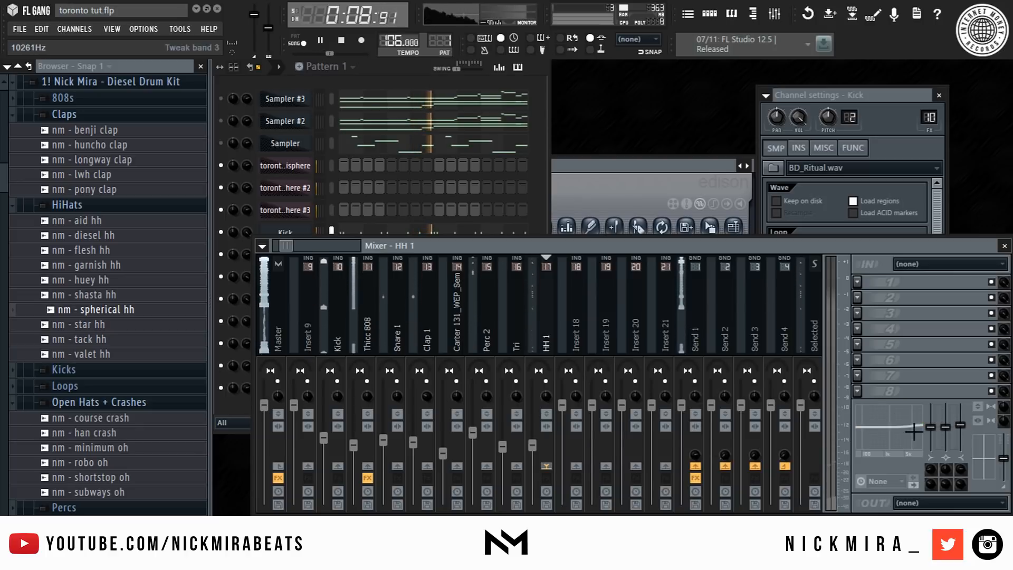
- Load the nm - spherical hh sample from the browser into the channel rack while the beat plays
{"action": "key", "text": "space"}
{"action": "left_click_drag", "start_coordinate": [135, 297], "coordinate": [237, 410]}
{"action": "left_click_drag", "start_coordinate": [96, 310], "coordinate": [237, 410]}
{"action": "right_click", "coordinate": [285, 410]}
- Route the spherical hh channel to mixer insert 18 and lower that track's volume fader
{"action": "right_click", "coordinate": [575, 324]}
{"action": "left_click", "coordinate": [654, 308]}
{"action": "left_click_drag", "start_coordinate": [562, 405], "coordinate": [562, 464]}
{"action": "key", "text": "space"}
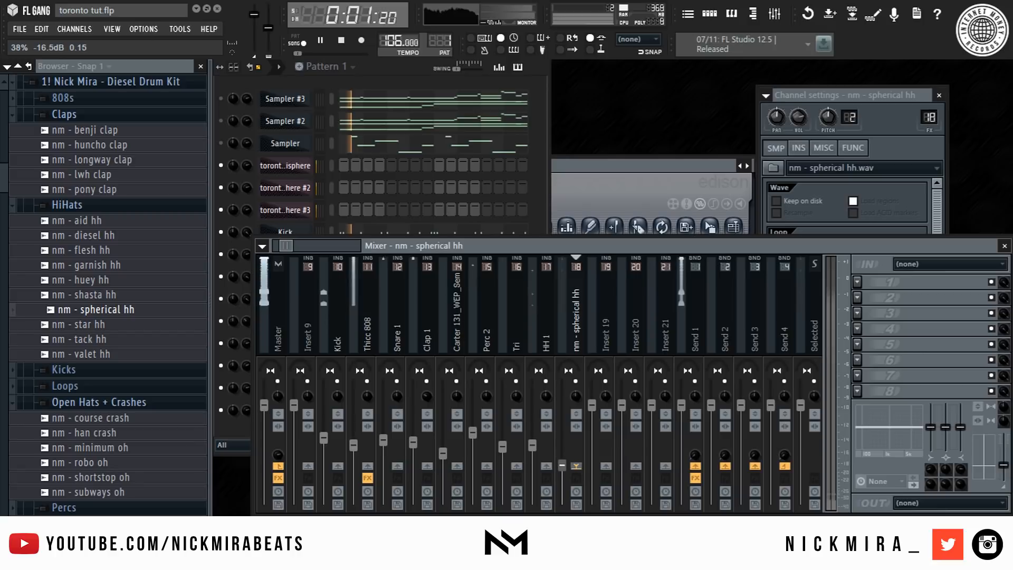
- Open the spherical hh notes in the piano roll, transpose them down three semitones, and set the channel volume to 52%
{"action": "left_click", "coordinate": [542, 228]}
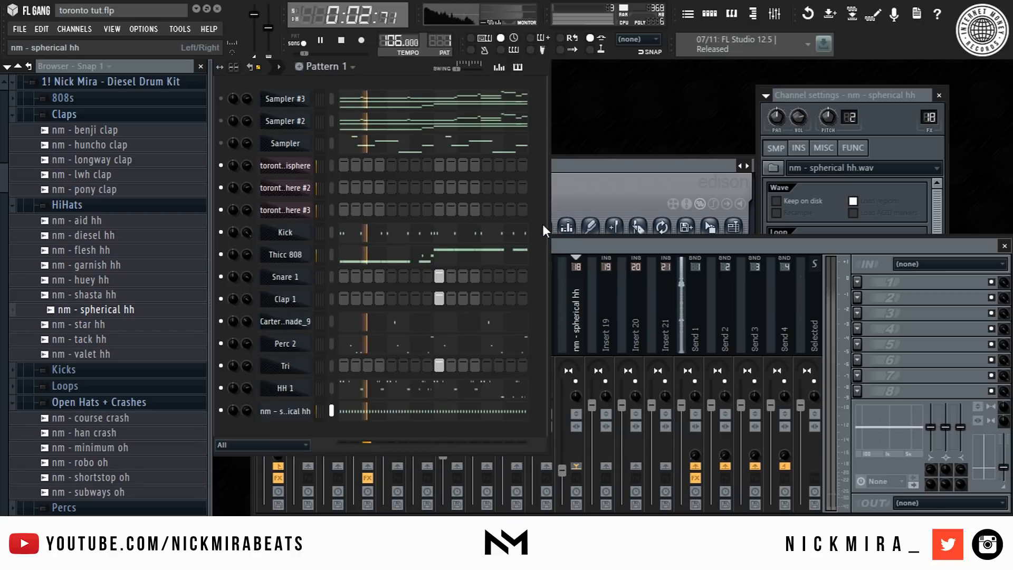
{"action": "left_click", "coordinate": [478, 412]}
{"action": "key", "text": "Down"}
{"action": "key", "text": "Down"}
{"action": "key", "text": "Down"}
{"action": "key", "text": "Down"}
{"action": "key", "text": "Down"}
{"action": "key", "text": "Down"}
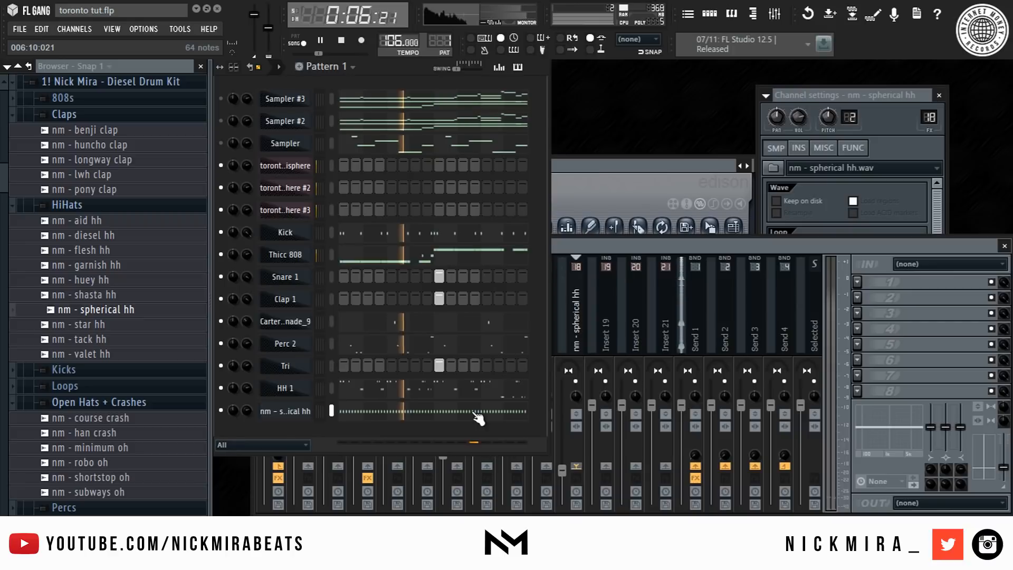
{"action": "key", "text": "F7"}
{"action": "left_click_drag", "start_coordinate": [245, 404], "coordinate": [246, 413]}
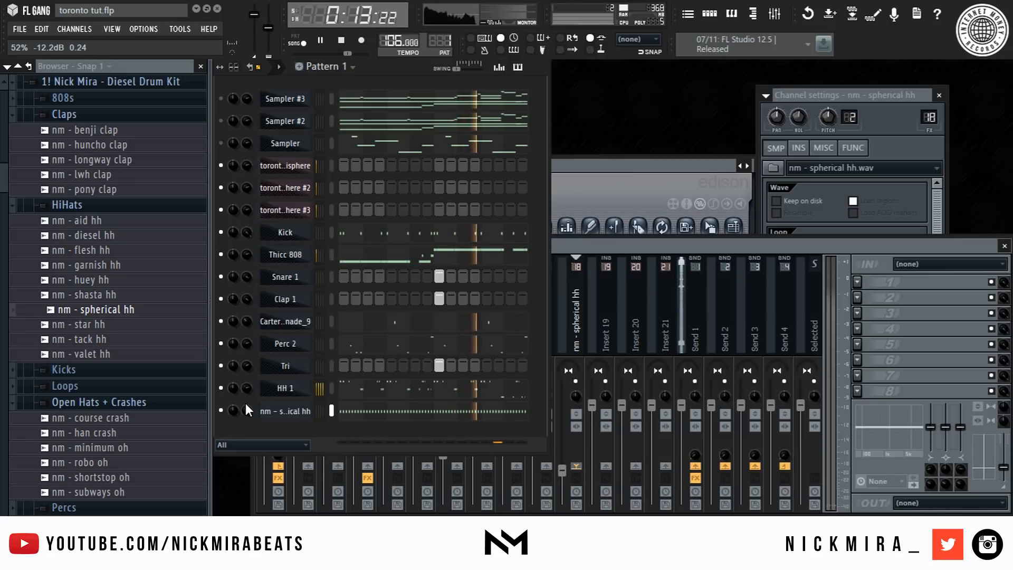
- Preview the beat, select a new empty pattern, and open the playlist
{"action": "key", "text": "space"}
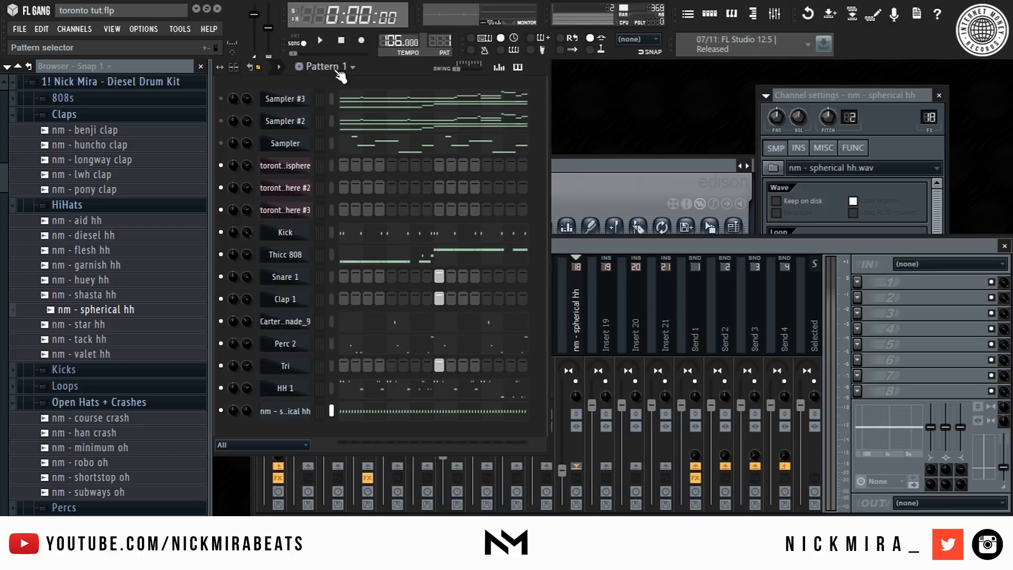
{"action": "key", "text": "space"}
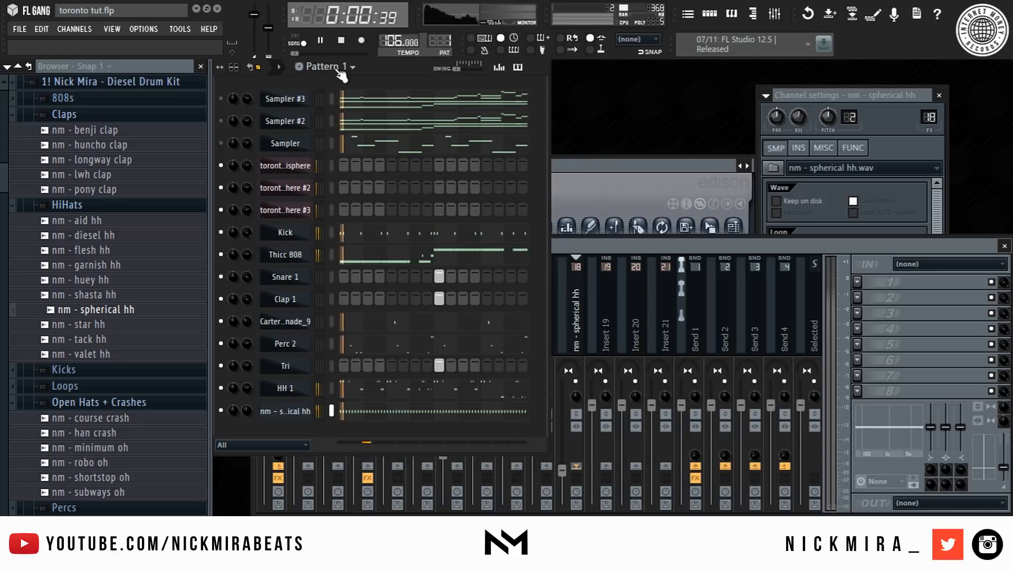
{"action": "key", "text": "space"}
{"action": "left_click", "coordinate": [347, 69]}
{"action": "left_click", "coordinate": [422, 231]}
{"action": "key", "text": "F5"}
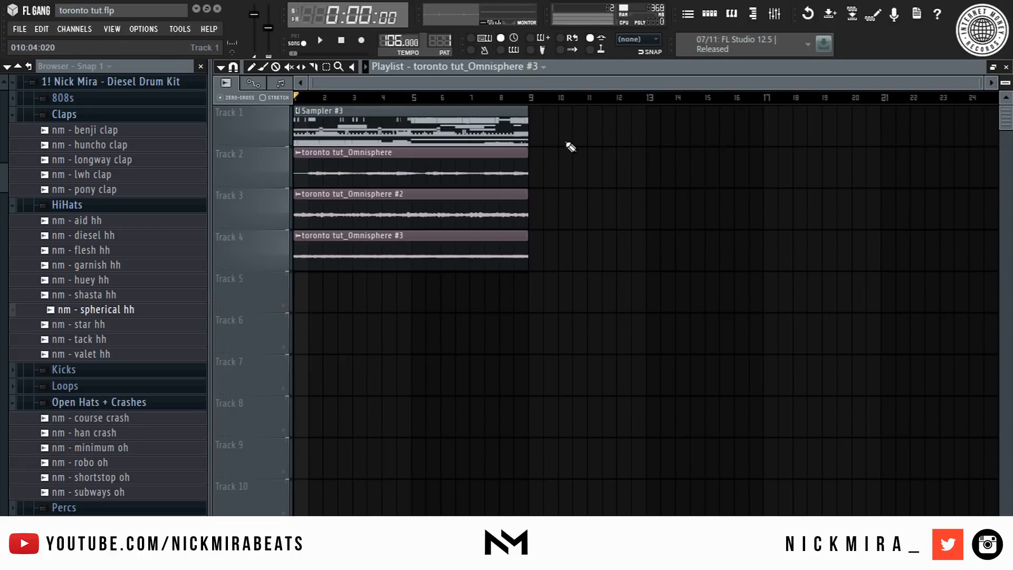
- Place each channel's pattern clip on its own playlist track, from the samplers through nm - spherical hh
{"action": "right_click", "coordinate": [485, 118]}
{"action": "key", "text": "KP_1"}
{"action": "left_click_drag", "start_coordinate": [399, 291], "coordinate": [249, 297]}
{"action": "key", "text": "KP_2"}
{"action": "left_click_drag", "start_coordinate": [361, 332], "coordinate": [245, 353]}
{"action": "key", "text": "KP_Add"}
{"action": "left_click", "coordinate": [302, 377]}
{"action": "key", "text": "KP_Add"}
{"action": "left_click_drag", "start_coordinate": [350, 447], "coordinate": [217, 453]}
{"action": "scroll", "coordinate": [348, 382], "scroll_direction": "down", "scroll_amount": 3}
{"action": "key", "text": "KP_Add"}
{"action": "left_click_drag", "start_coordinate": [353, 370], "coordinate": [255, 389]}
{"action": "key", "text": "KP_Add"}
{"action": "left_click_drag", "start_coordinate": [332, 417], "coordinate": [288, 429]}
{"action": "key", "text": "KP_Add"}
{"action": "left_click", "coordinate": [304, 455]}
{"action": "key", "text": "KP_Add"}
{"action": "scroll", "coordinate": [354, 396], "scroll_direction": "down", "scroll_amount": 1}
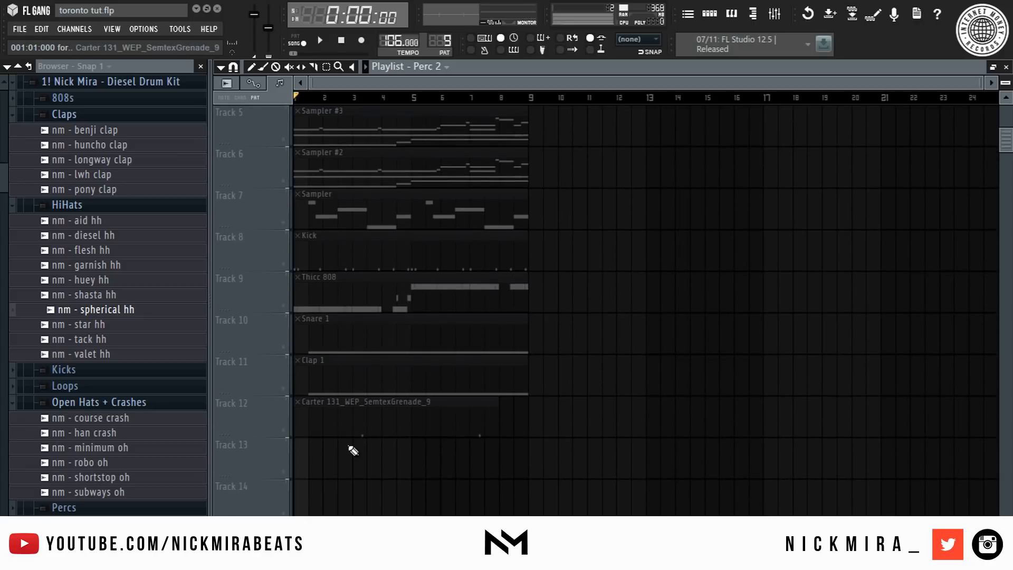
{"action": "left_click", "coordinate": [337, 499]}
{"action": "key", "text": "KP_Add"}
{"action": "scroll", "coordinate": [356, 357], "scroll_direction": "down", "scroll_amount": 3}
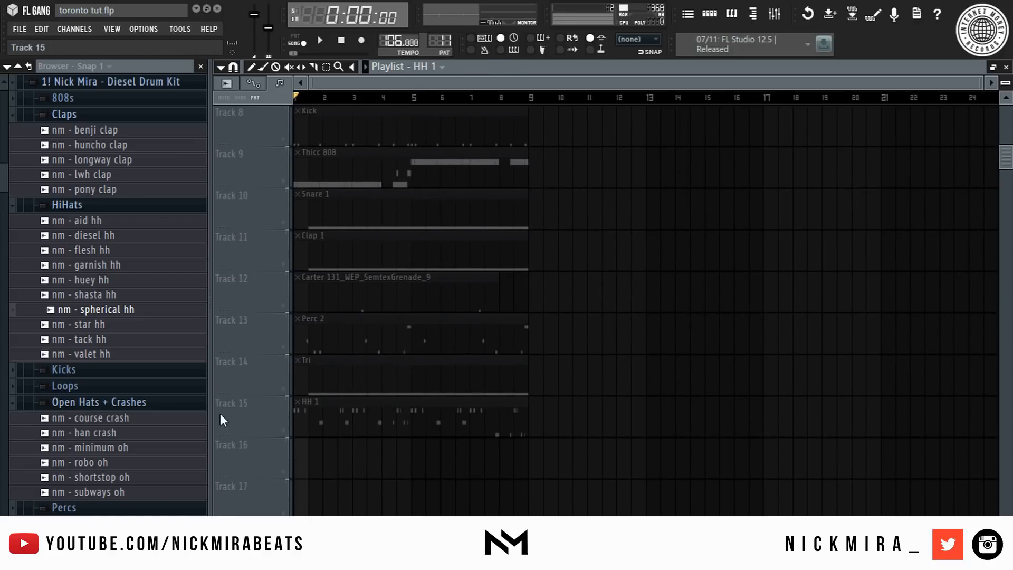
{"action": "scroll", "coordinate": [303, 443], "scroll_direction": "down", "scroll_amount": 5}
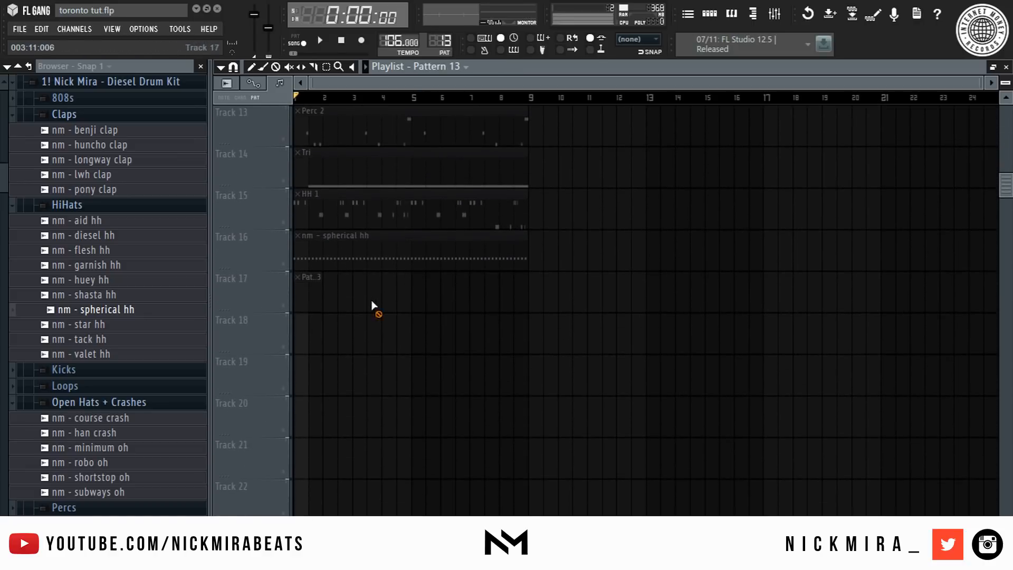
{"action": "scroll", "coordinate": [317, 332], "scroll_direction": "up", "scroll_amount": 9}
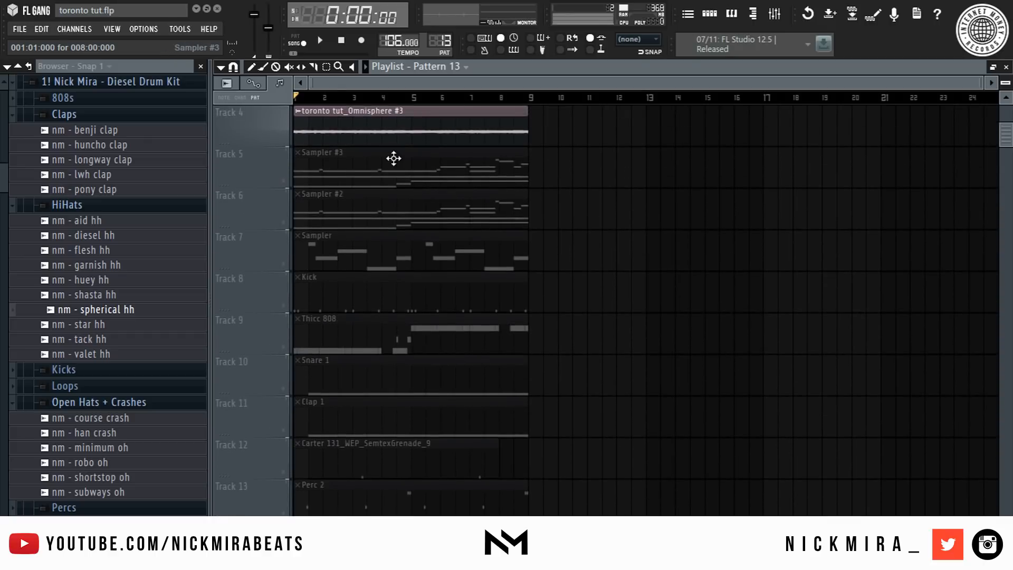
- Delete the three Sampler clips and move the drum clips up directly beneath the Omnisphere tracks
{"action": "right_click", "coordinate": [394, 159]}
{"action": "right_click", "coordinate": [395, 208]}
{"action": "right_click", "coordinate": [397, 246]}
{"action": "left_click_drag", "start_coordinate": [535, 272], "coordinate": [298, 514]}
{"action": "scroll", "coordinate": [326, 355], "scroll_direction": "up", "scroll_amount": 3}
{"action": "left_click_drag", "start_coordinate": [351, 362], "coordinate": [347, 210]}
{"action": "key", "text": "ctrl+a"}
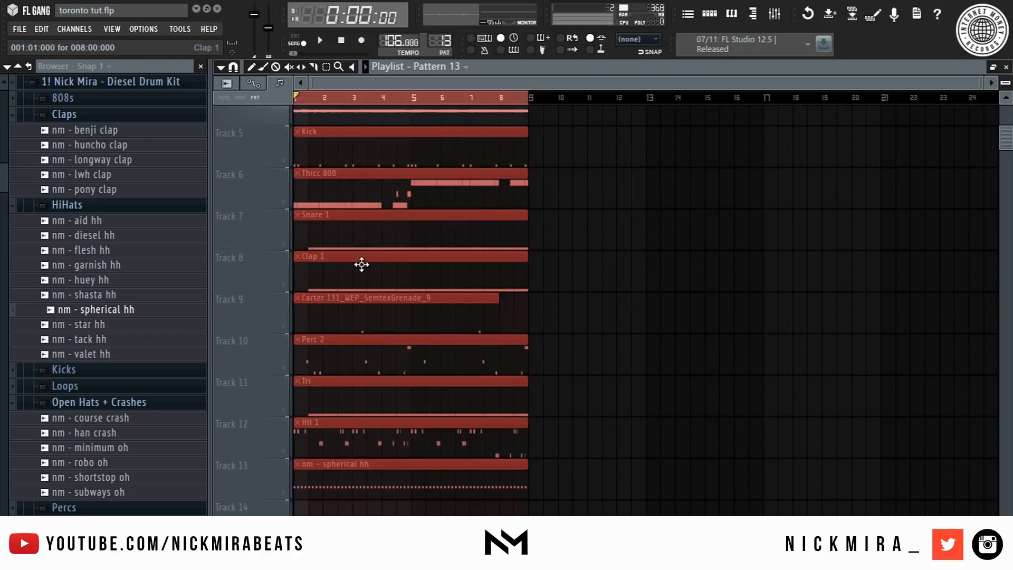
{"action": "scroll", "coordinate": [364, 253], "scroll_direction": "up", "scroll_amount": 4}
{"action": "left_click_drag", "start_coordinate": [426, 226], "coordinate": [424, 185]}
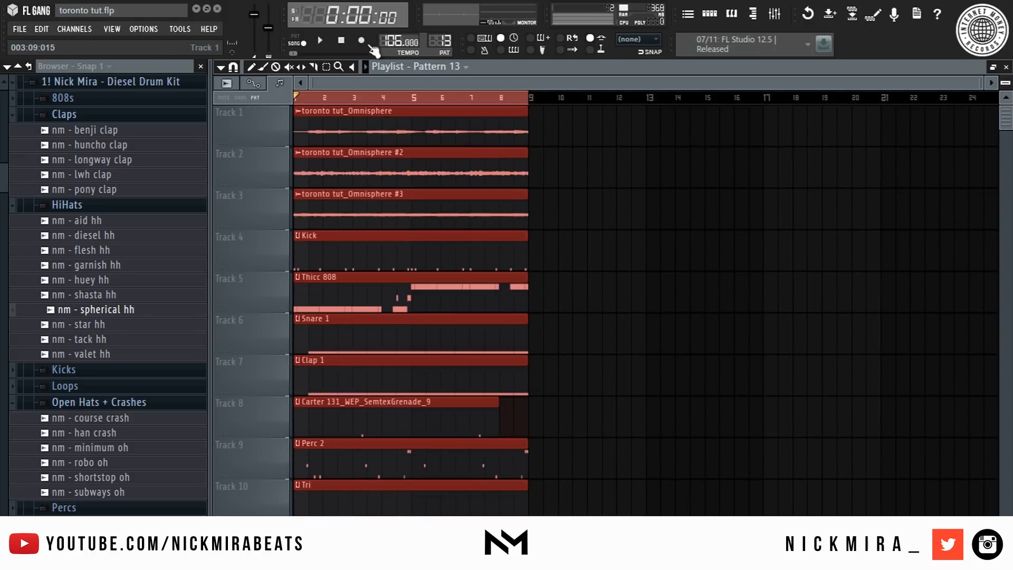
- Extend the Carter 131_WEP_SemtexGrenade_9 clip to fill the full eight bars
{"action": "left_click", "coordinate": [380, 96], "text": "ctrl"}
{"action": "scroll", "coordinate": [531, 104], "scroll_direction": "up", "scroll_amount": 5}
{"action": "scroll", "coordinate": [522, 179], "scroll_direction": "down", "scroll_amount": 5}
{"action": "scroll", "coordinate": [549, 102], "scroll_direction": "down", "scroll_amount": 5}
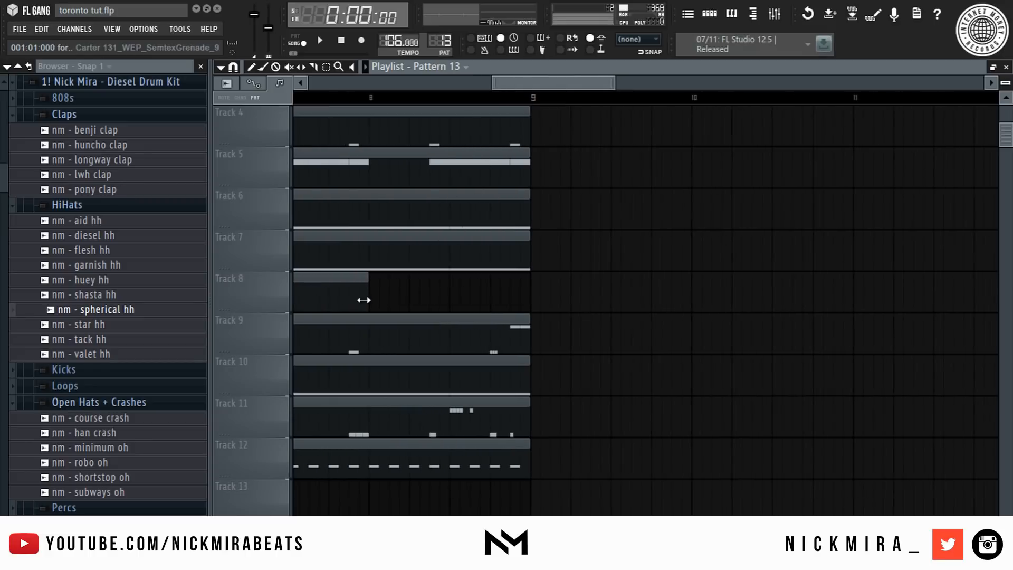
{"action": "left_click_drag", "start_coordinate": [368, 289], "coordinate": [529, 257]}
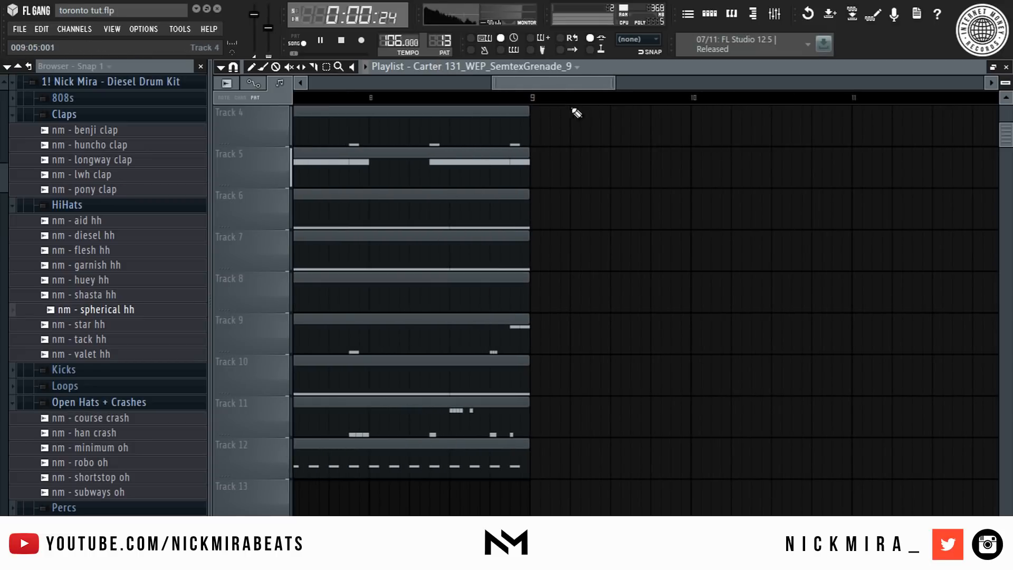
- Select all playlist clips and duplicate them repeatedly to fill 64 bars
{"action": "scroll", "coordinate": [586, 104], "scroll_direction": "down", "scroll_amount": 6}
{"action": "scroll", "coordinate": [572, 208], "scroll_direction": "down", "scroll_amount": 1}
{"action": "scroll", "coordinate": [572, 208], "scroll_direction": "up", "scroll_amount": 4}
{"action": "key", "text": "ctrl+a"}
{"action": "key", "text": "ctrl+b"}
{"action": "key", "text": "ctrl+a"}
{"action": "key", "text": "ctrl+b"}
{"action": "key", "text": "ctrl+a"}
{"action": "key", "text": "ctrl+b"}
{"action": "scroll", "coordinate": [597, 100], "scroll_direction": "down", "scroll_amount": 5}
{"action": "key", "text": "ctrl+a"}
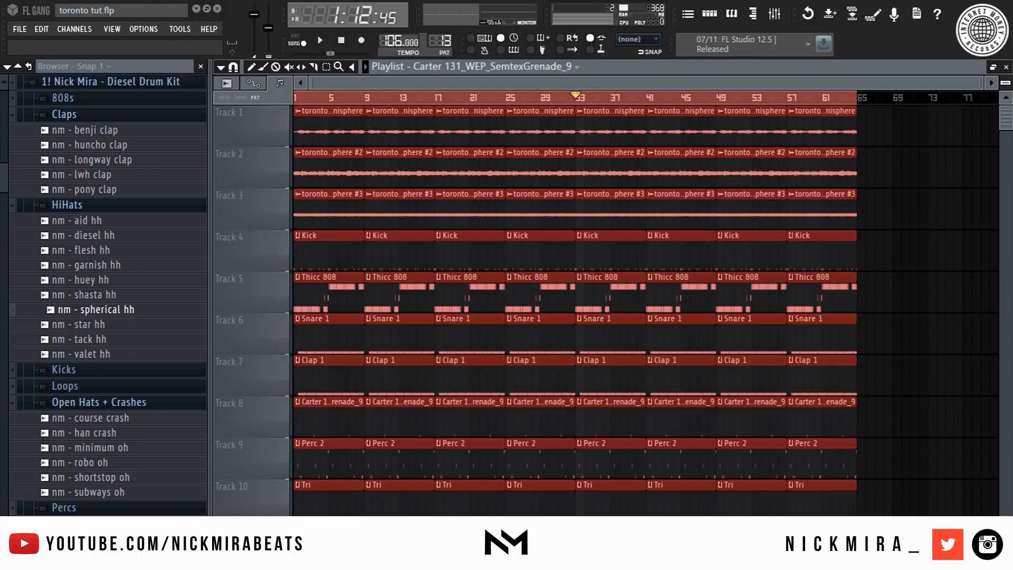
{"action": "left_click_drag", "start_coordinate": [1005, 82], "coordinate": [1005, 100]}
{"action": "key", "text": "ctrl+d"}
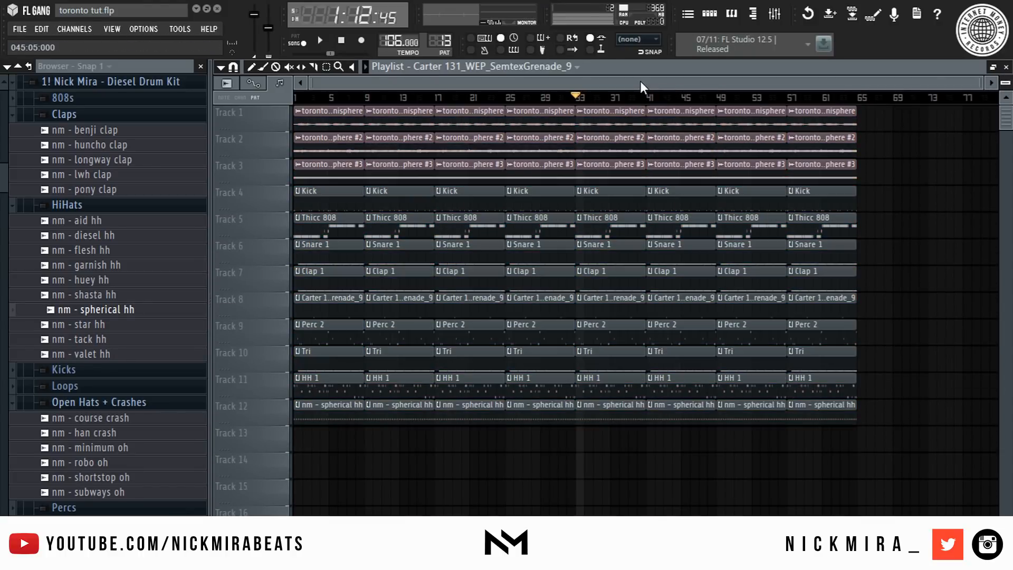
{"action": "key", "text": "space"}
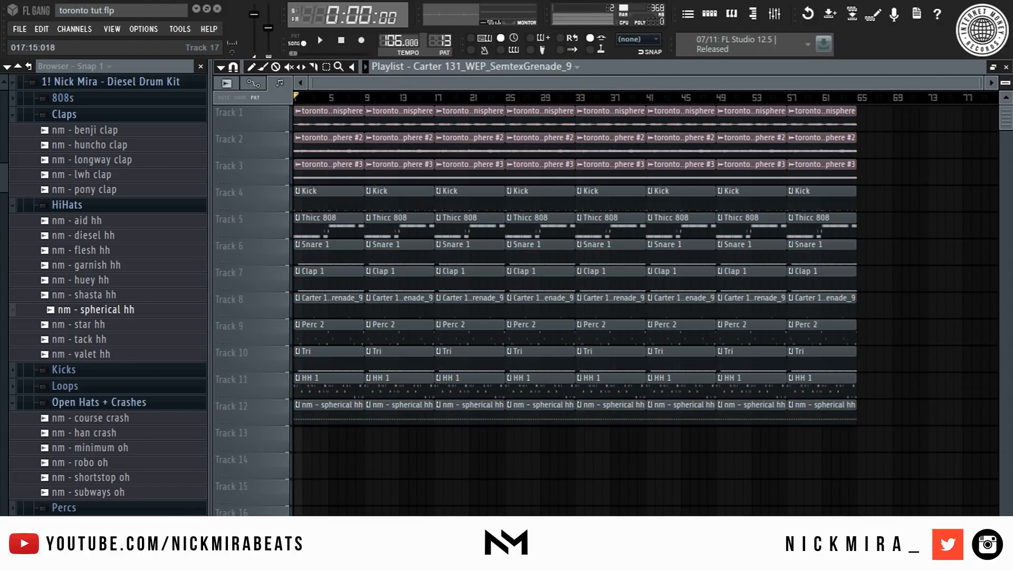
- Delete the drum clips from the first eight bars and the first two Omnisphere clips on track 1
{"action": "left_click_drag", "start_coordinate": [344, 198], "coordinate": [338, 412]}
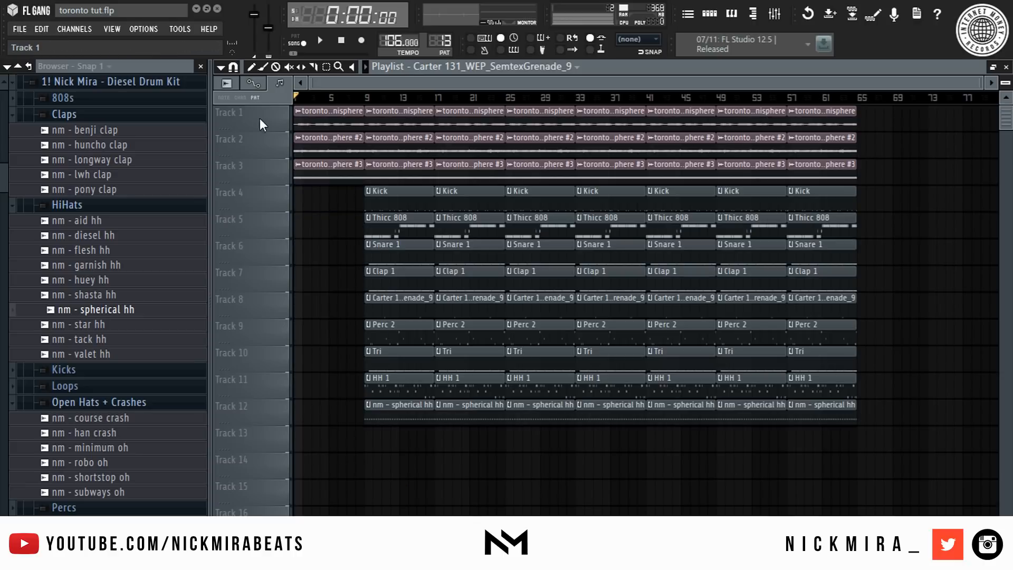
{"action": "left_click", "coordinate": [327, 167]}
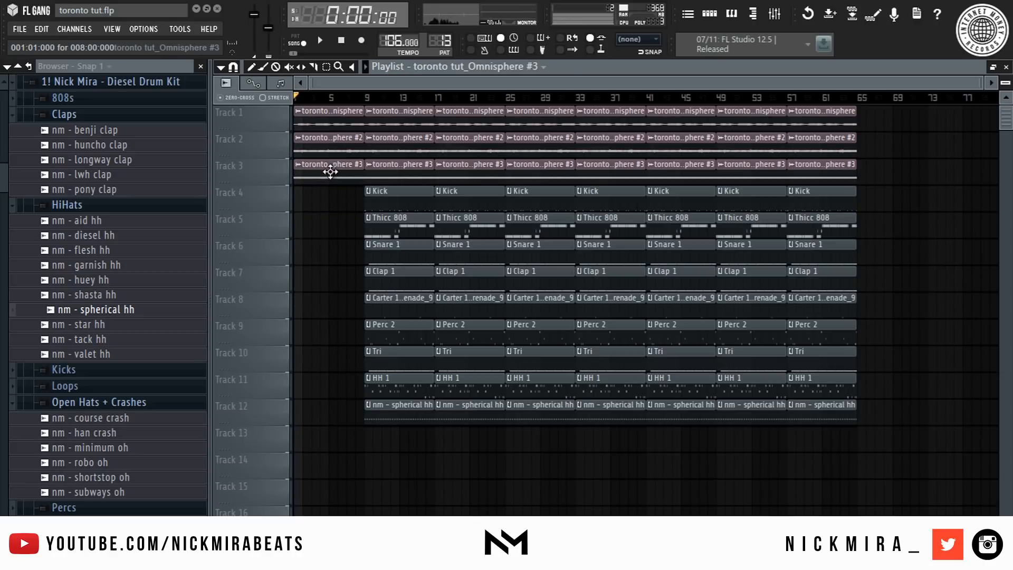
{"action": "right_click", "coordinate": [334, 118]}
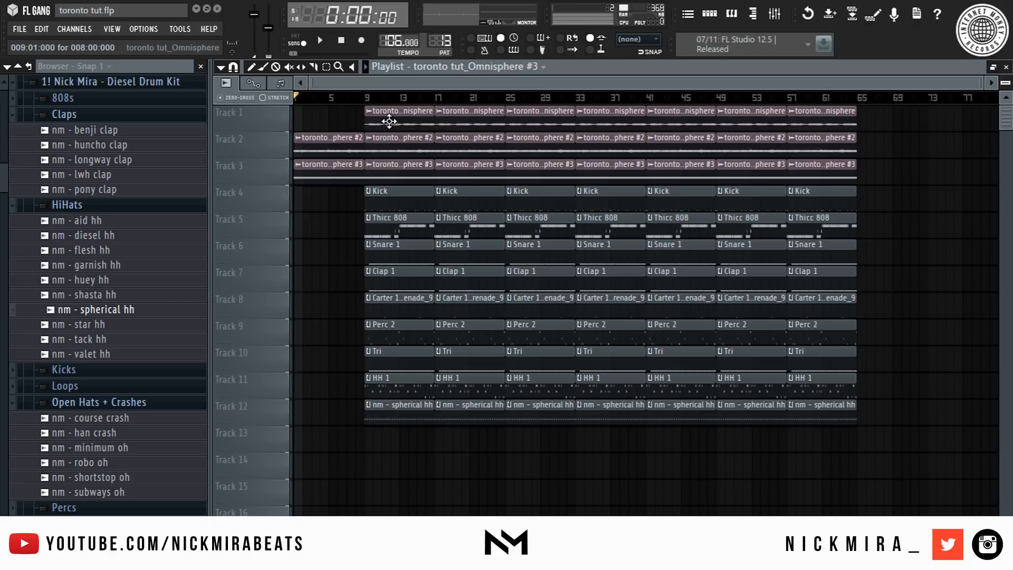
{"action": "right_click", "coordinate": [389, 122]}
- Remove several spherical hh clips and the drum clips around bar 41 to create breaks in the arrangement
{"action": "left_click_drag", "start_coordinate": [446, 110], "coordinate": [502, 434]}
{"action": "left_click_drag", "start_coordinate": [553, 111], "coordinate": [618, 421]}
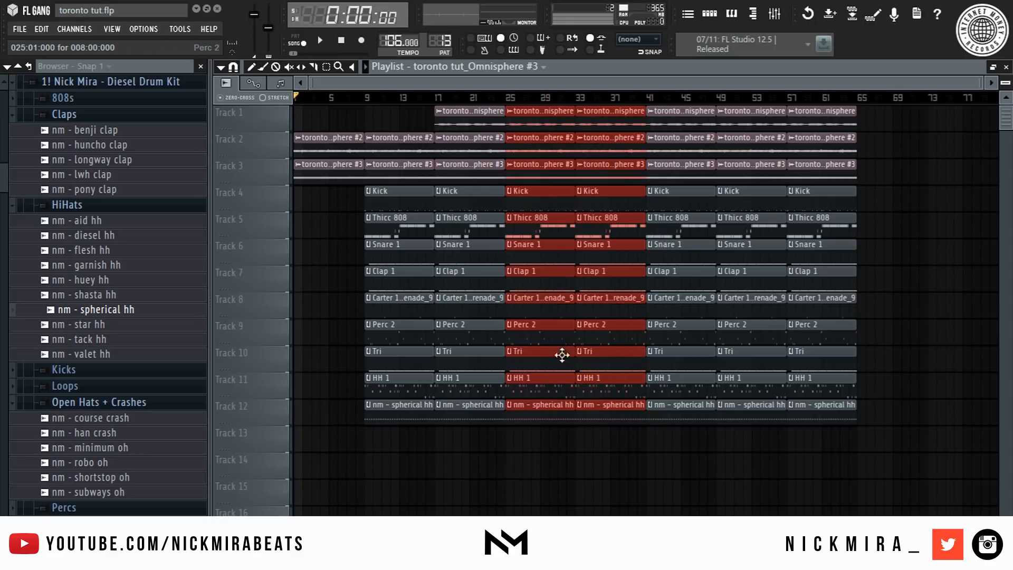
{"action": "right_click", "coordinate": [551, 408]}
{"action": "right_click", "coordinate": [586, 415]}
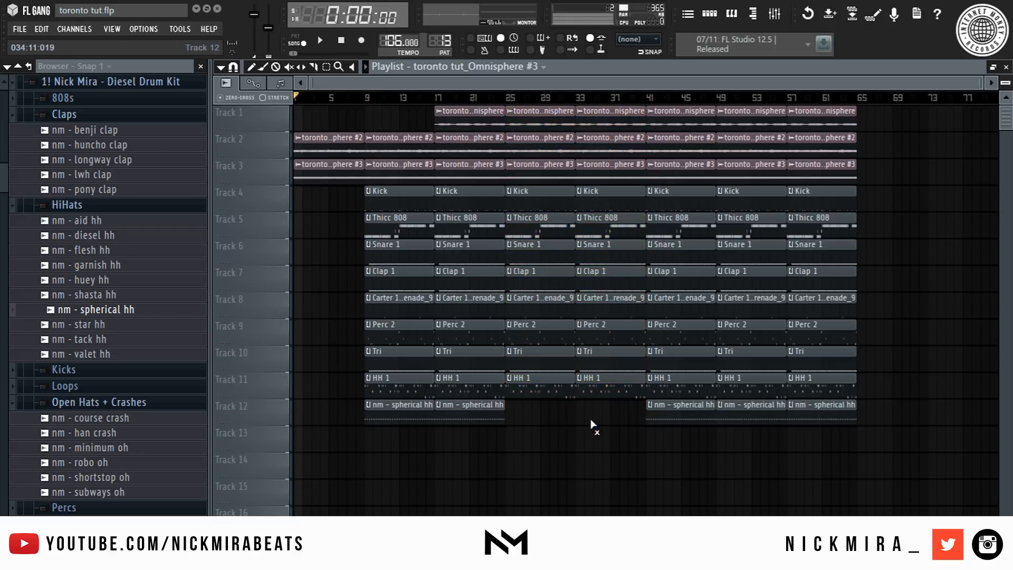
{"action": "left_click_drag", "start_coordinate": [401, 414], "coordinate": [624, 442]}
{"action": "right_click", "coordinate": [694, 416]}
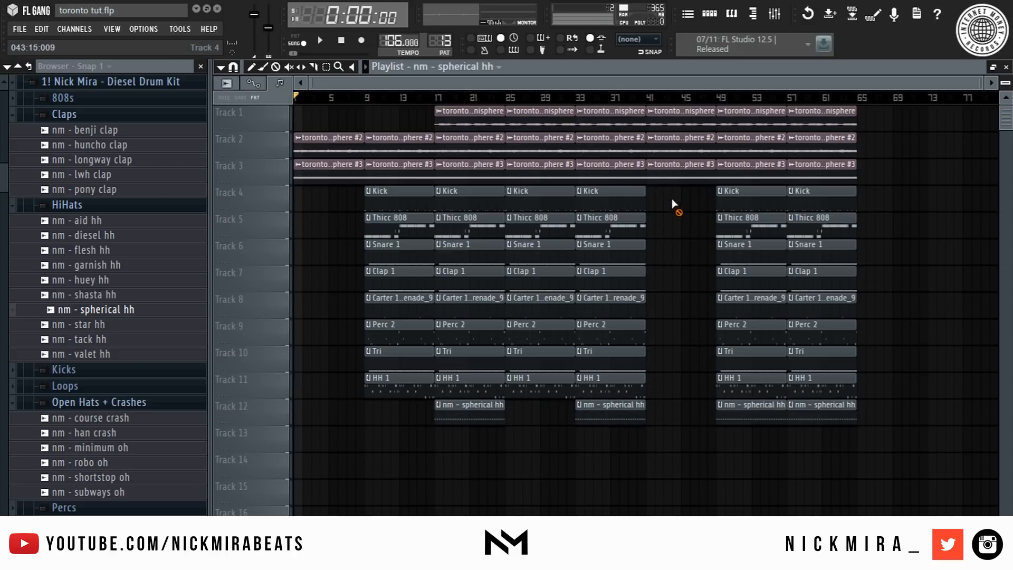
- Delete the Omnisphere clips at bars 25 and 33 on track 1
{"action": "right_click", "coordinate": [627, 124]}
{"action": "right_click", "coordinate": [559, 118]}
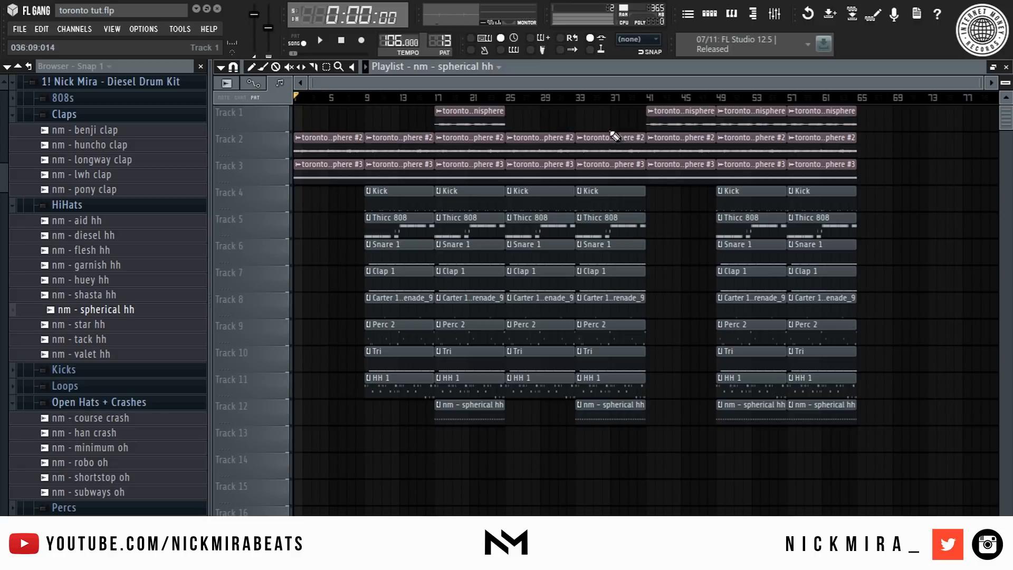
{"action": "left_click", "coordinate": [680, 111]}
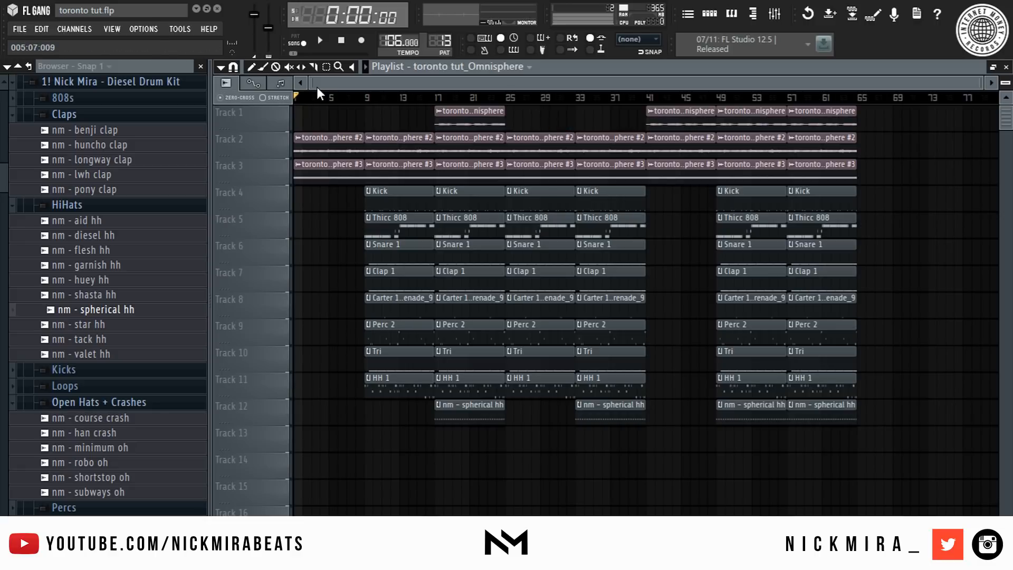
- Try removing the opening Omnisphere clips on tracks 2 and 3 and the kick clip at bar 9
{"action": "right_click", "coordinate": [331, 139]}
{"action": "key", "text": "space"}
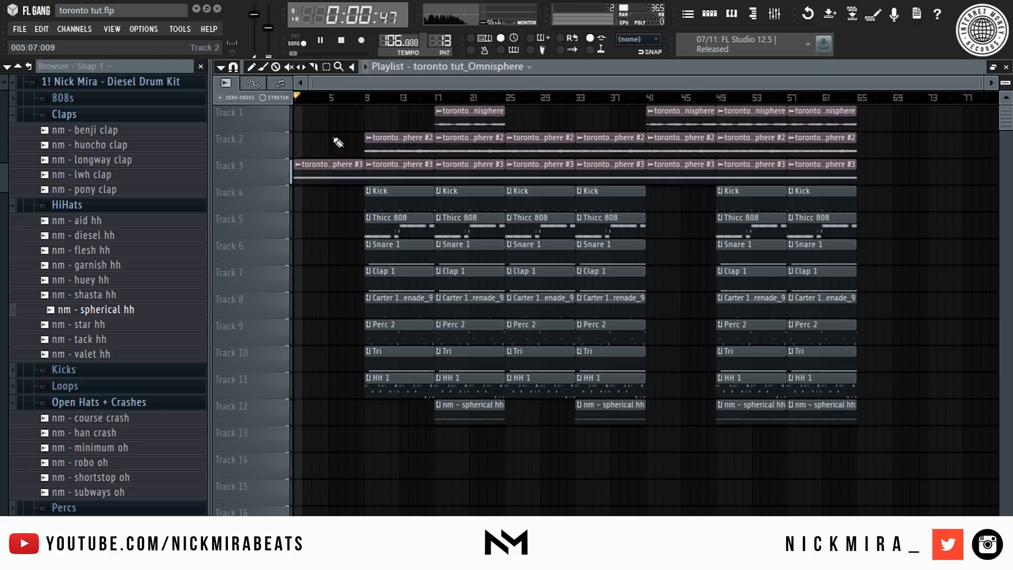
{"action": "key", "text": "ctrl+z"}
{"action": "right_click", "coordinate": [330, 165]}
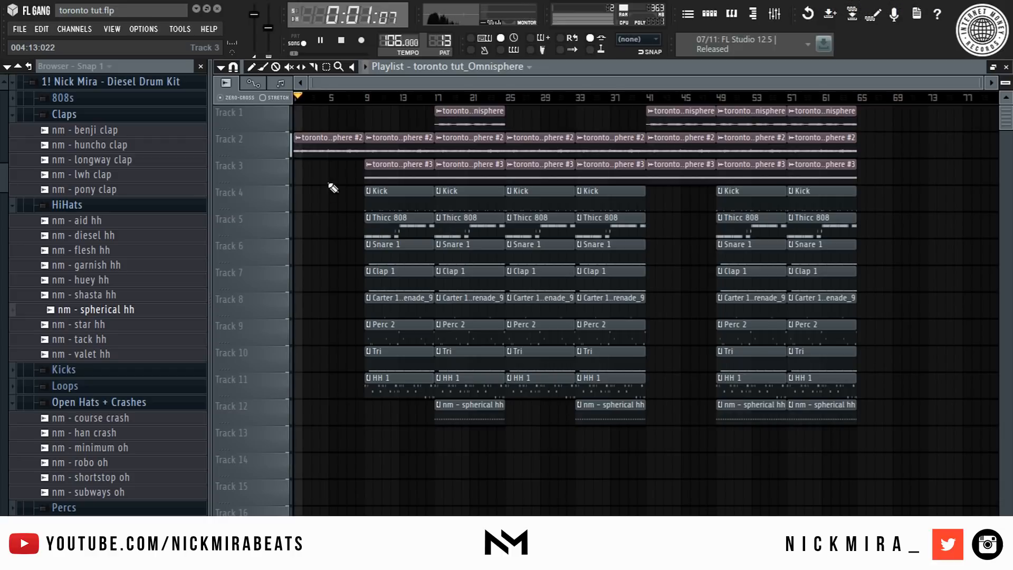
{"action": "right_click", "coordinate": [404, 208]}
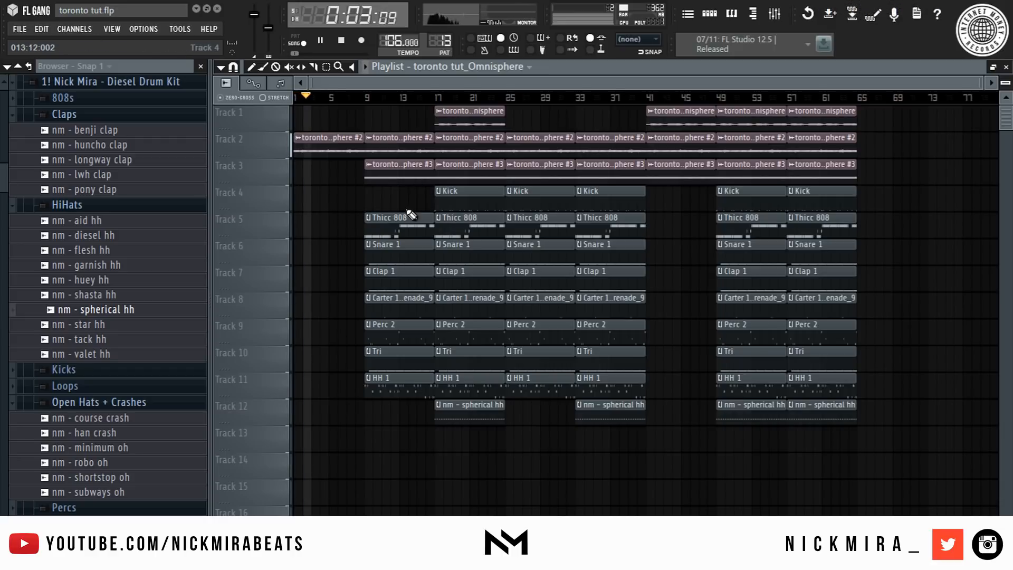
- Open the Snare 1, Clap 1 and Tri patterns in the piano roll to inspect their notes
{"action": "double_click", "coordinate": [404, 259]}
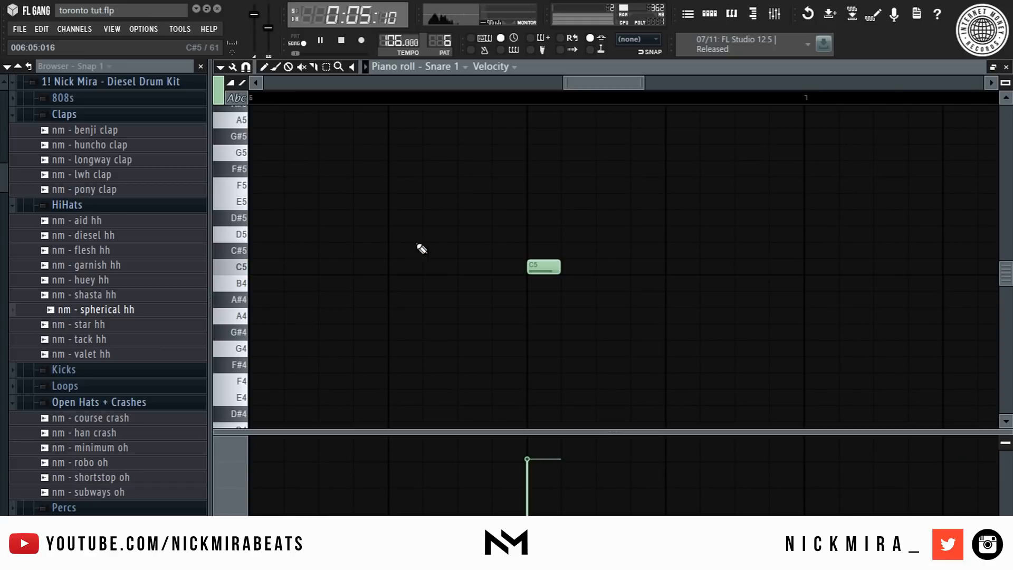
{"action": "key", "text": "Escape"}
{"action": "right_click", "coordinate": [448, 509]}
{"action": "double_click", "coordinate": [424, 288]}
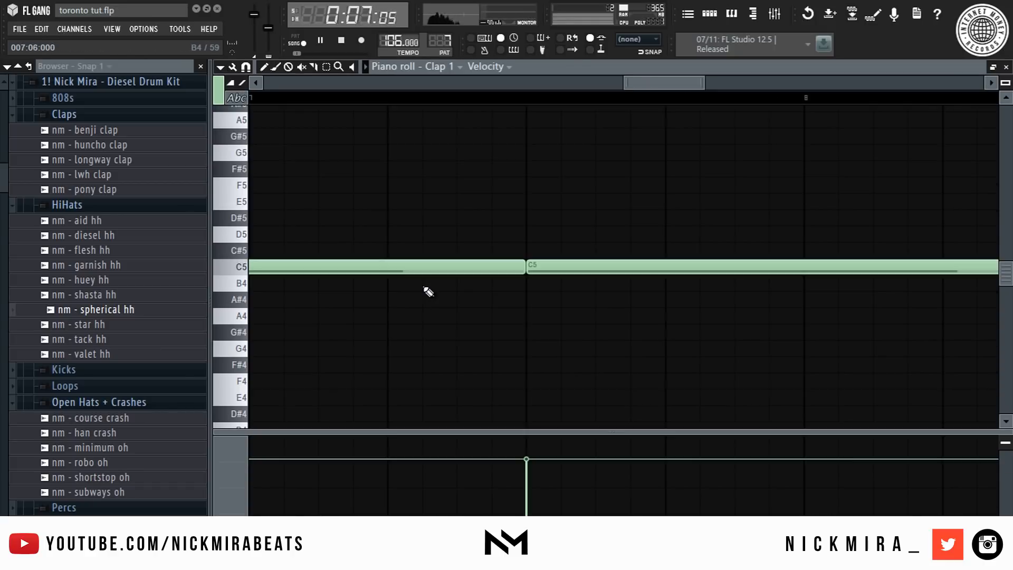
{"action": "key", "text": "Escape"}
{"action": "right_click", "coordinate": [553, 460]}
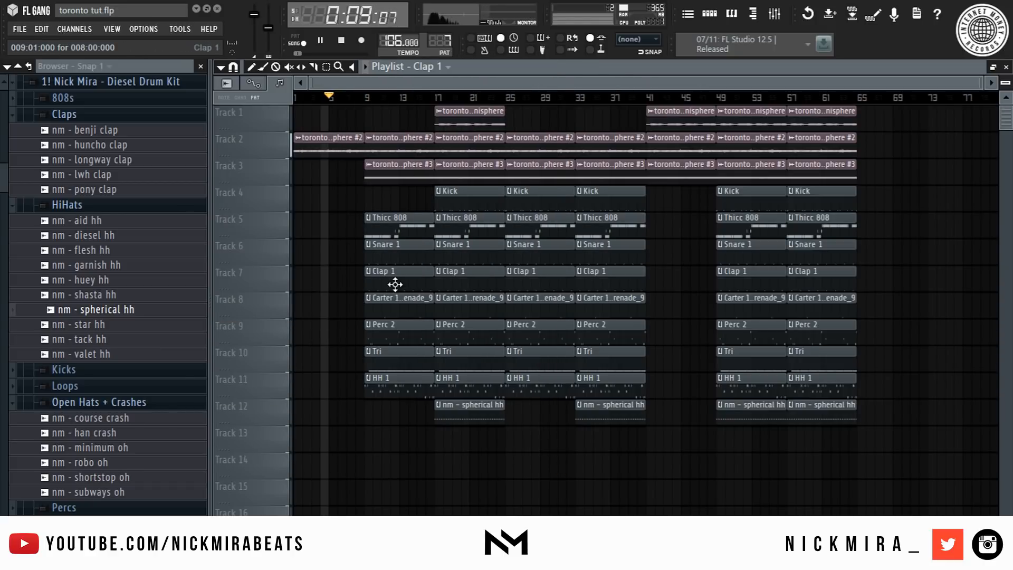
{"action": "double_click", "coordinate": [396, 357]}
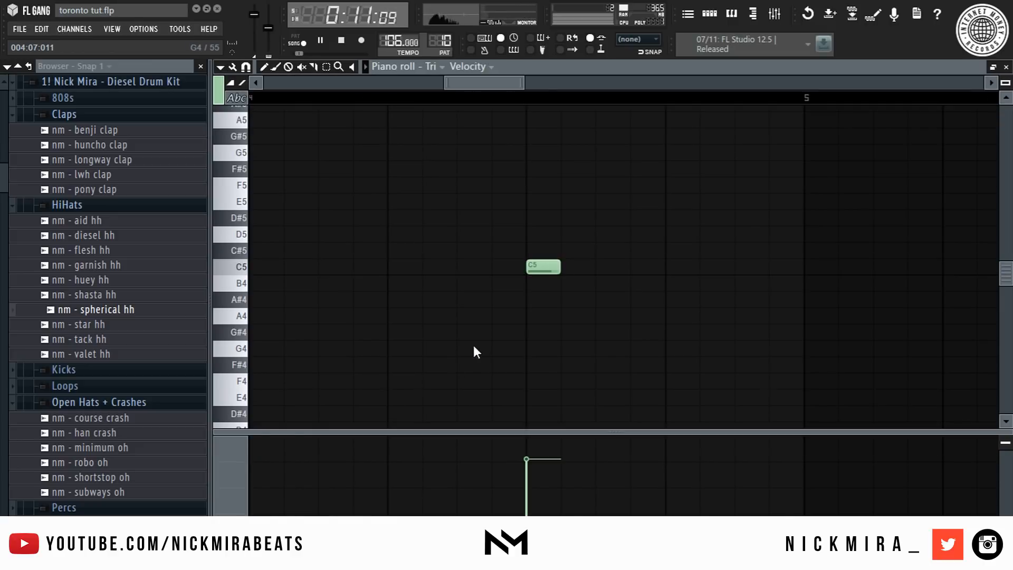
{"action": "key", "text": "Escape"}
{"action": "right_click", "coordinate": [643, 458]}
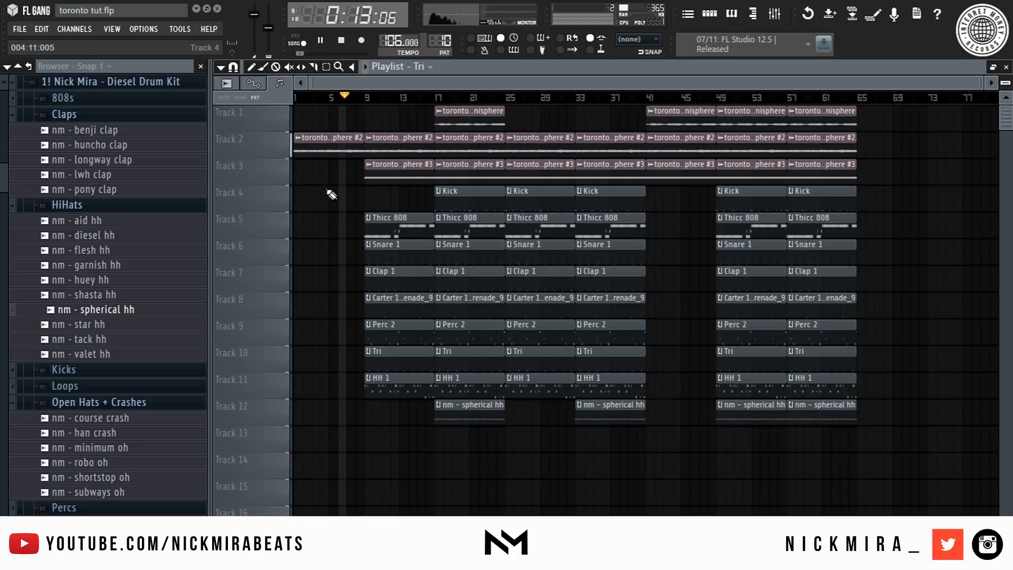
- Try deleting the snare and Omnisphere clips at bar 9, and undo these along with the earlier clip deletions
{"action": "right_click", "coordinate": [409, 258]}
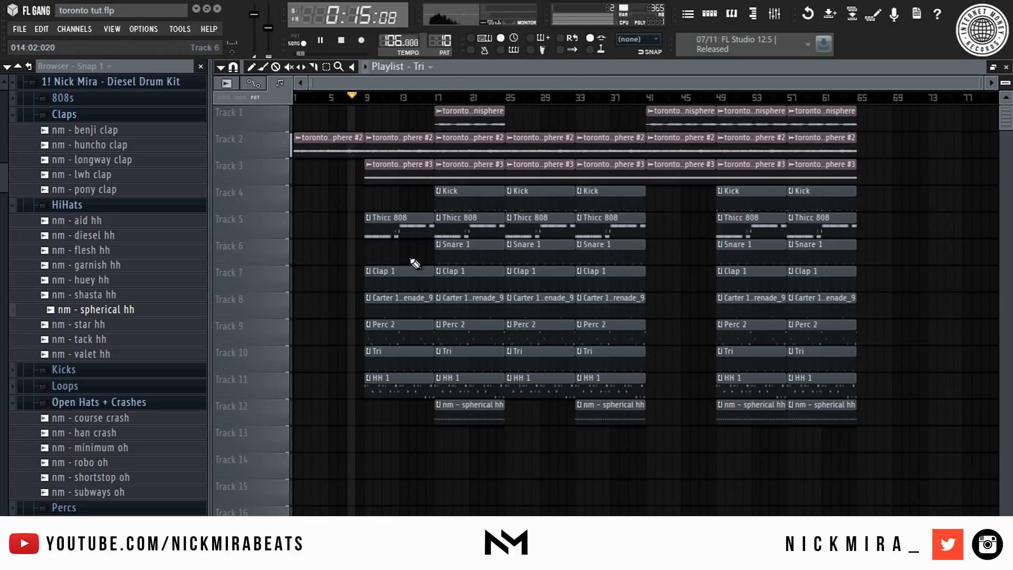
{"action": "right_click", "coordinate": [409, 274]}
{"action": "right_click", "coordinate": [400, 381]}
{"action": "key", "text": "ctrl+z"}
{"action": "right_click", "coordinate": [412, 229]}
{"action": "key", "text": "ctrl+z"}
{"action": "right_click", "coordinate": [418, 181]}
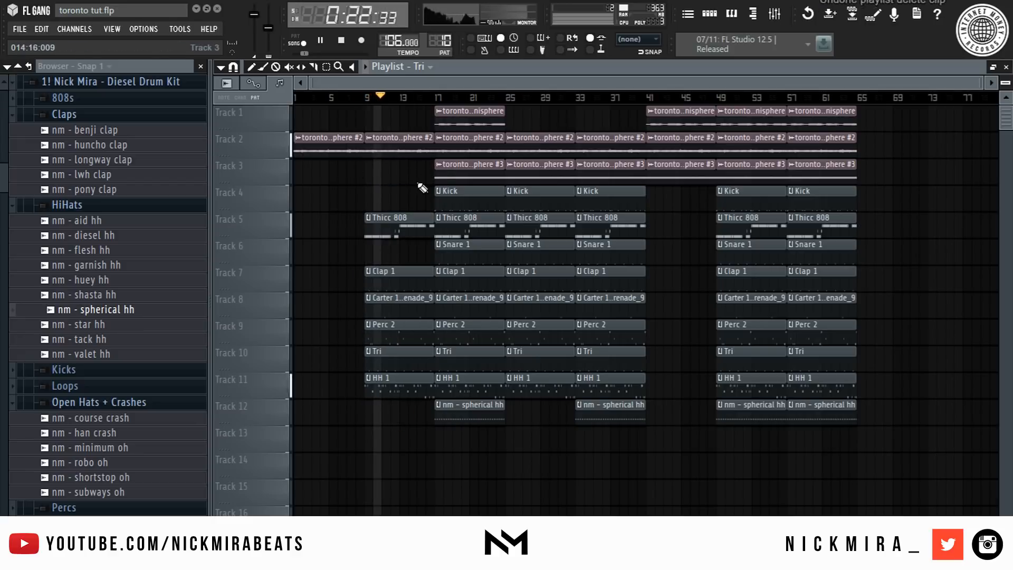
{"action": "key", "text": "ctrl+alt+z"}
{"action": "key", "text": "ctrl+alt+z"}
{"action": "key", "text": "ctrl+alt+z"}
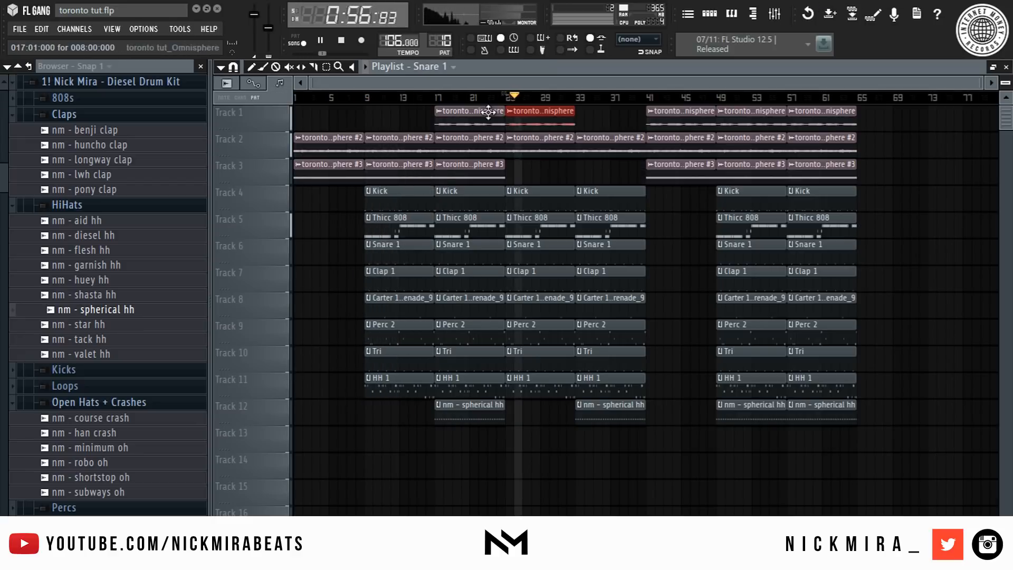
- Delete the Omnisphere #2 clip at bar 25 on track 2 and the Omnisphere #3 clip at bar 37 on track 3
{"action": "right_click", "coordinate": [538, 142]}
{"action": "left_click", "coordinate": [641, 141]}
{"action": "right_click", "coordinate": [641, 168]}
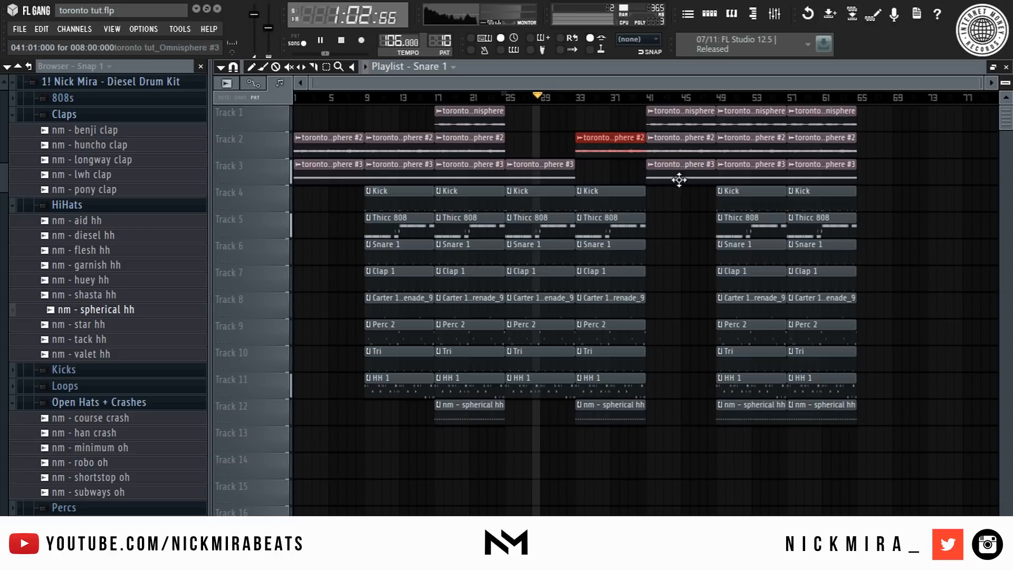
- Move the spherical hh clip from bar 33 to bar 9 and replace the HH 1 clip at bar 33 with a copy from bar 25
{"action": "right_click", "coordinate": [610, 389]}
{"action": "left_click", "coordinate": [468, 405]}
{"action": "left_click", "coordinate": [400, 410]}
{"action": "right_click", "coordinate": [610, 410]}
{"action": "left_click_drag", "start_coordinate": [541, 391], "coordinate": [612, 391]}
- Delete the Omnisphere #2 clip at bar 33 on track 2 and copy track 3's bar-25 Omnisphere clip to bar 33
{"action": "right_click", "coordinate": [611, 143]}
{"action": "left_click_drag", "start_coordinate": [541, 171], "coordinate": [612, 172]}
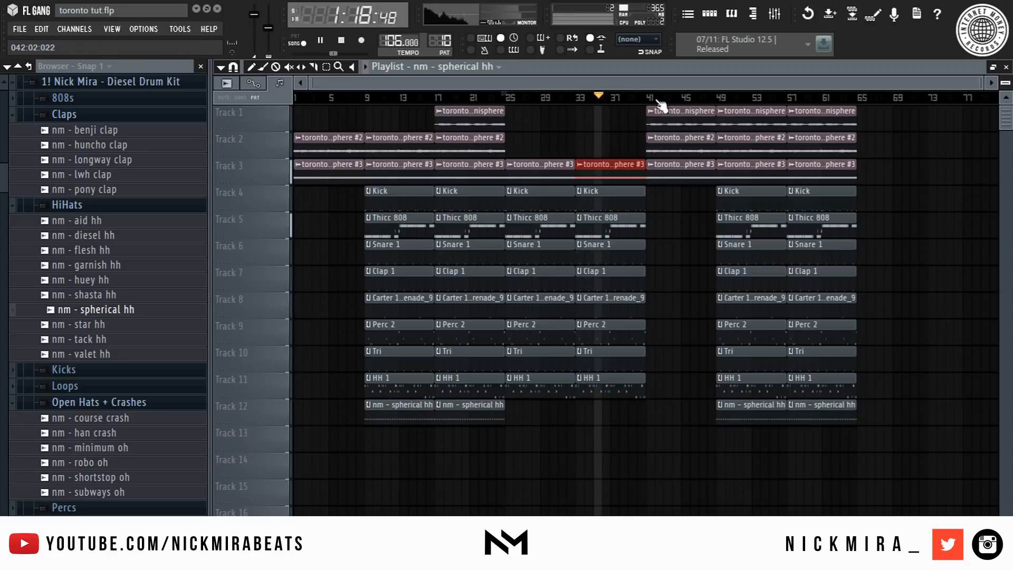
- Remove the Omnisphere clip at bar 41 on track 1 and a few drum clips, and duplicate the arrangement twice
{"action": "right_click", "coordinate": [661, 111]}
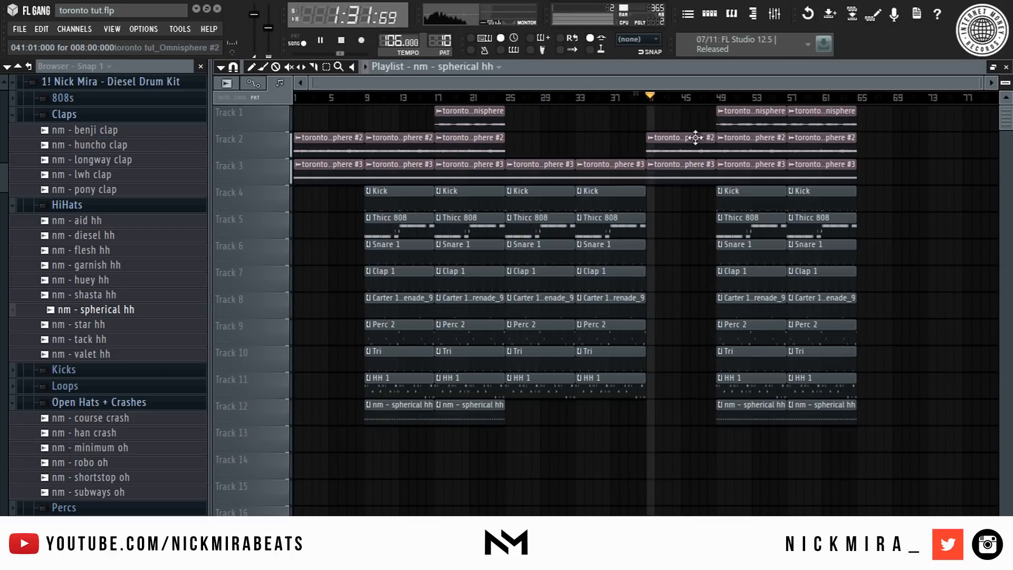
{"action": "right_click", "coordinate": [751, 193]}
{"action": "right_click", "coordinate": [822, 405]}
{"action": "key", "text": "ctrl+b"}
{"action": "key", "text": "ctrl+b"}
- Create a master volume automation clip, shape a fade-out at its end, and play the song from the start
{"action": "right_click", "coordinate": [254, 14]}
{"action": "right_click", "coordinate": [881, 442]}
{"action": "left_click_drag", "start_coordinate": [919, 441], "coordinate": [919, 452]}
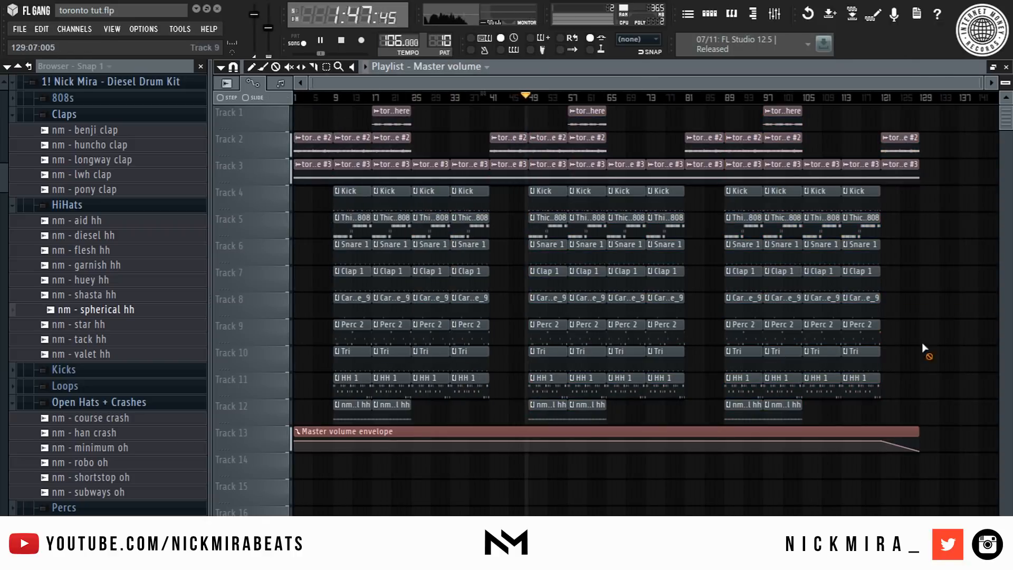
{"action": "left_click", "coordinate": [342, 40]}
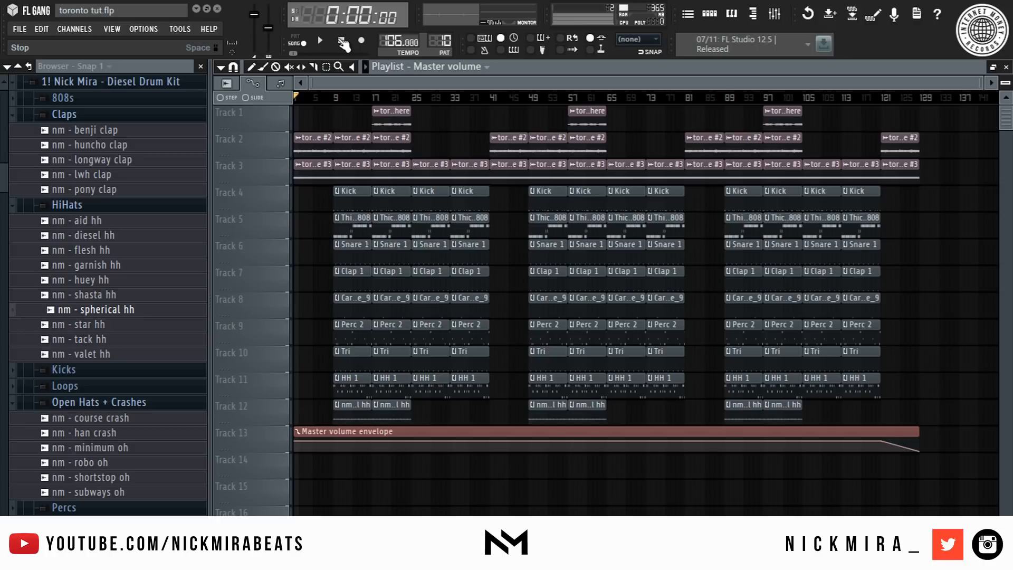
{"action": "key", "text": "space"}
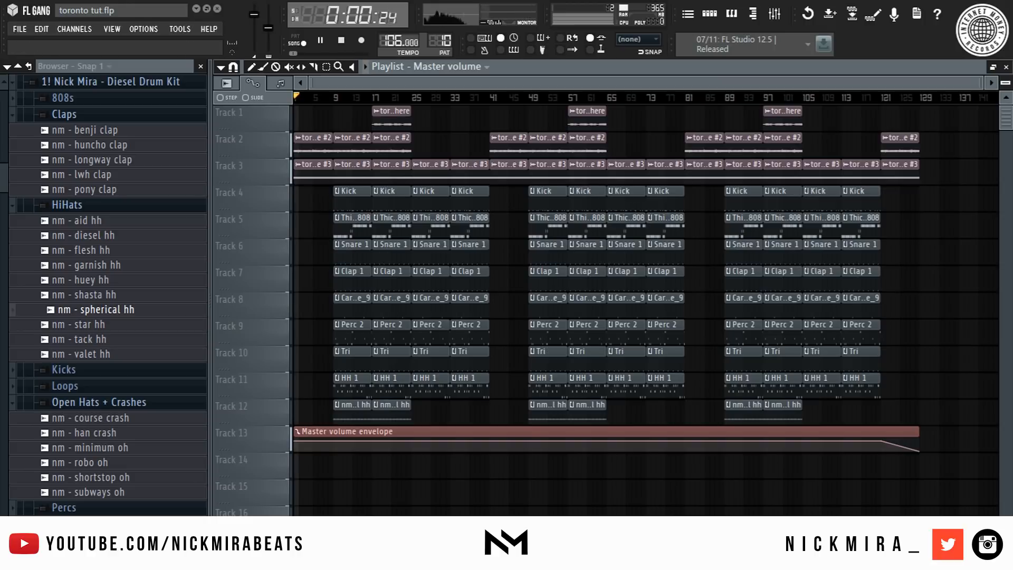